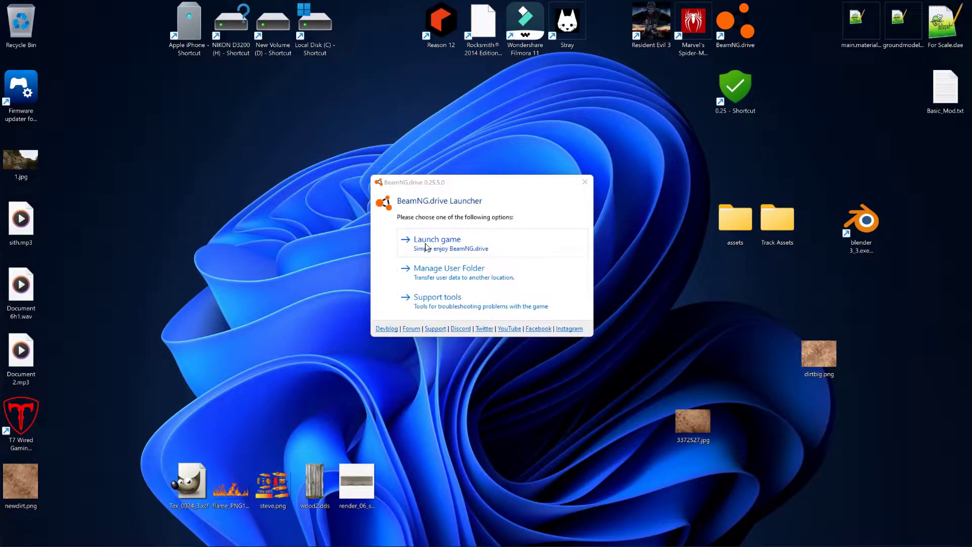
Step: Launch BeamNG.drive from its launcher and lower the system volume
click(426, 243)
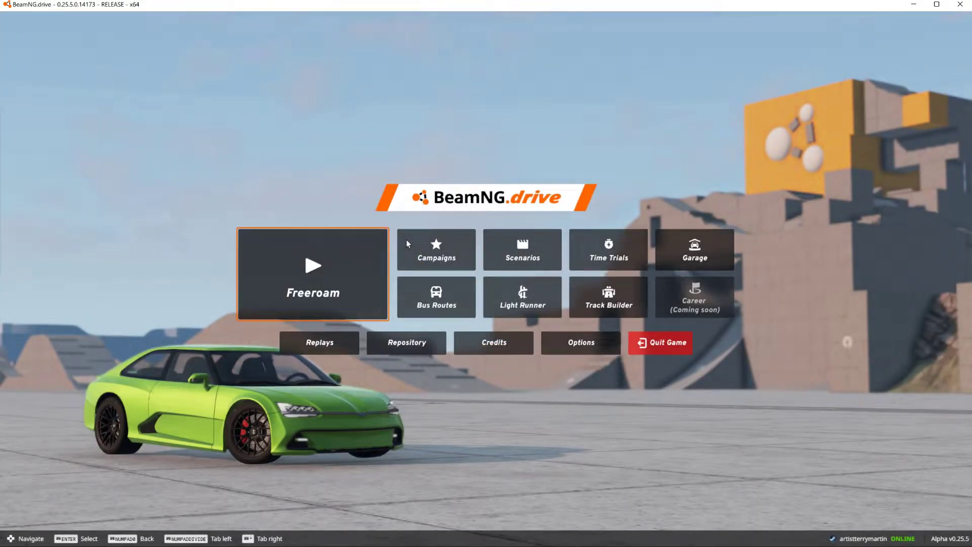
key(XF86AudioLowerVolume)
key(XF86AudioLowerVolume)
key(XF86AudioLowerVolume)
key(XF86AudioLowerVolume)
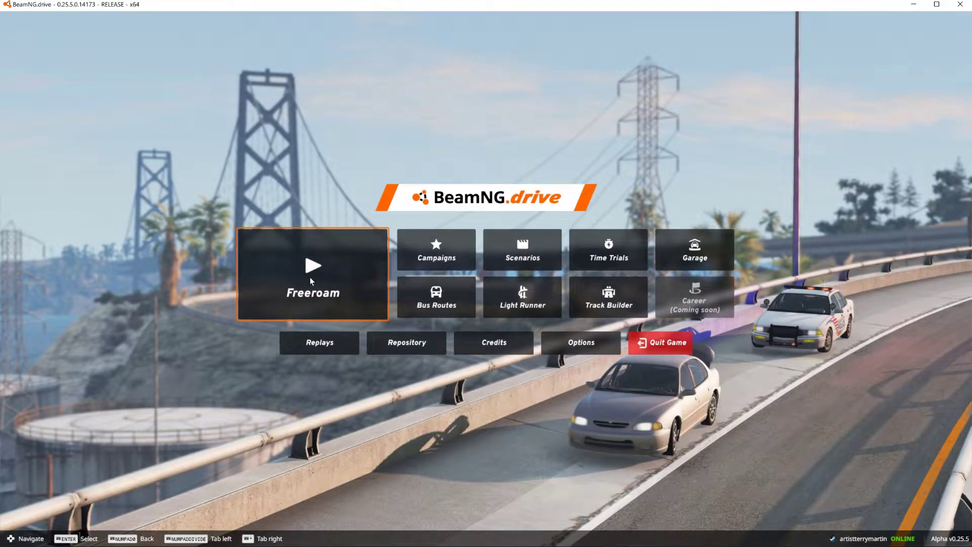
Step: Start a Freeroam session on the Automation Test Track map at the default Starting Line spawn point
click(309, 278)
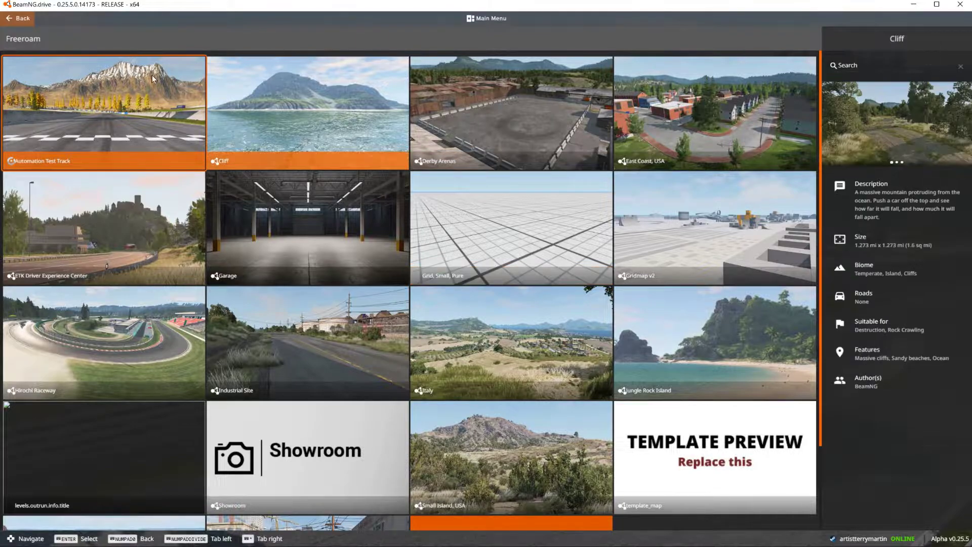
click(318, 91)
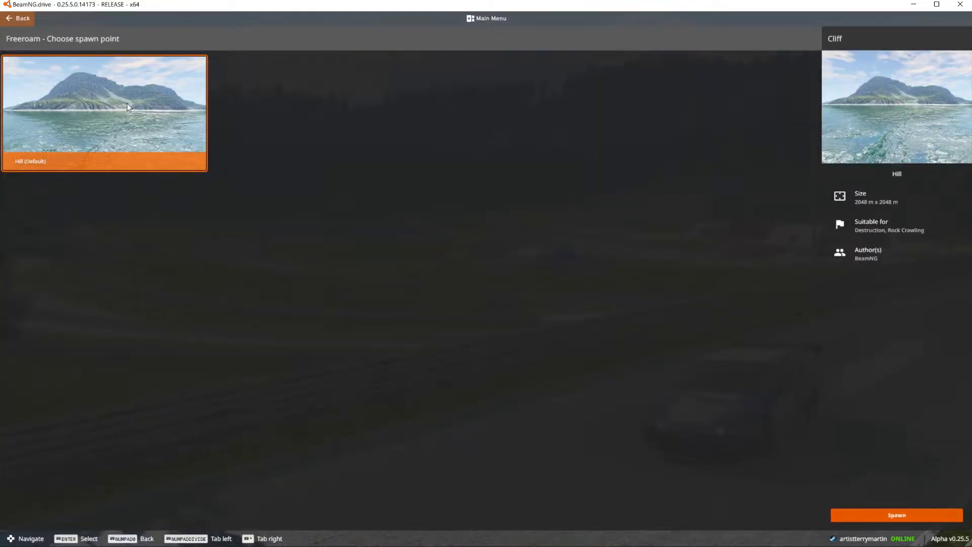
click(25, 19)
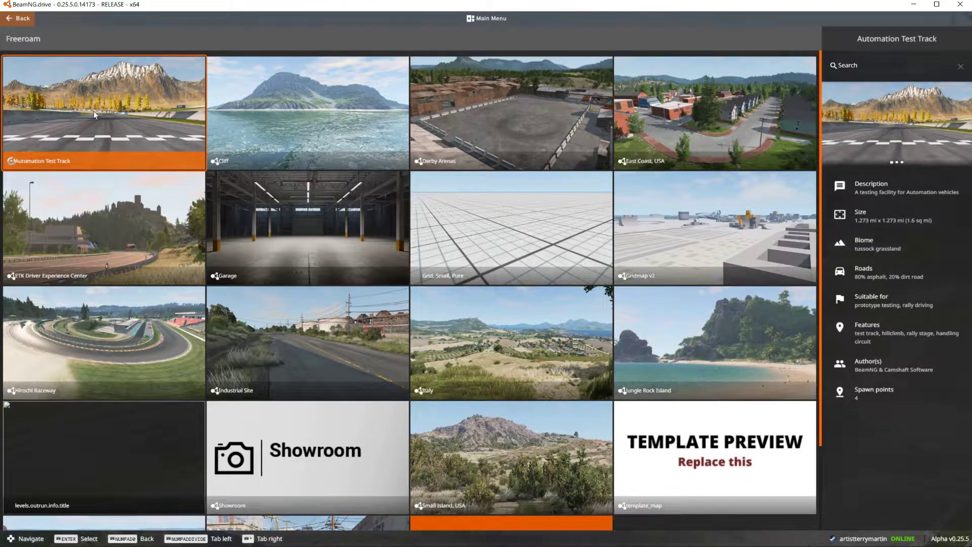
click(93, 111)
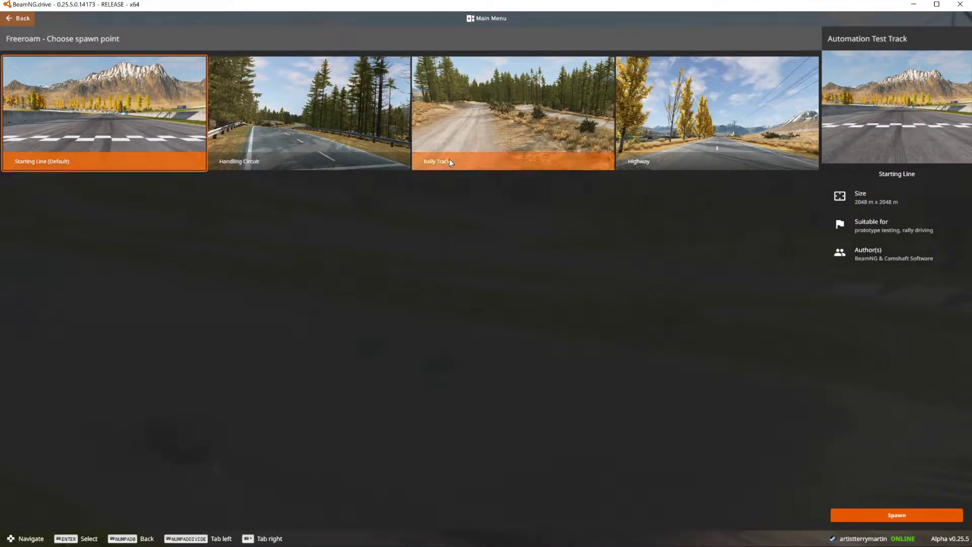
click(903, 520)
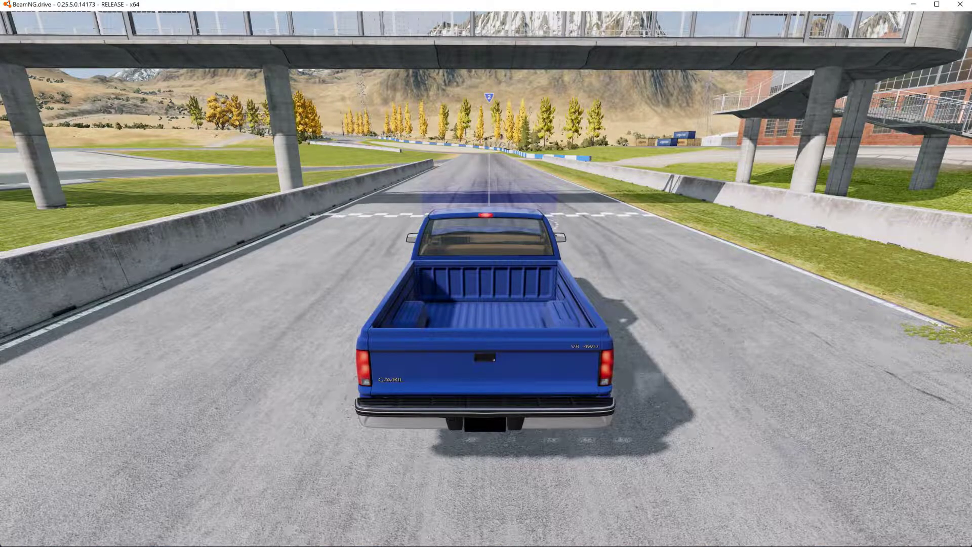
Step: Save the Automation Test Track level from the world editor and close the game
key(F11)
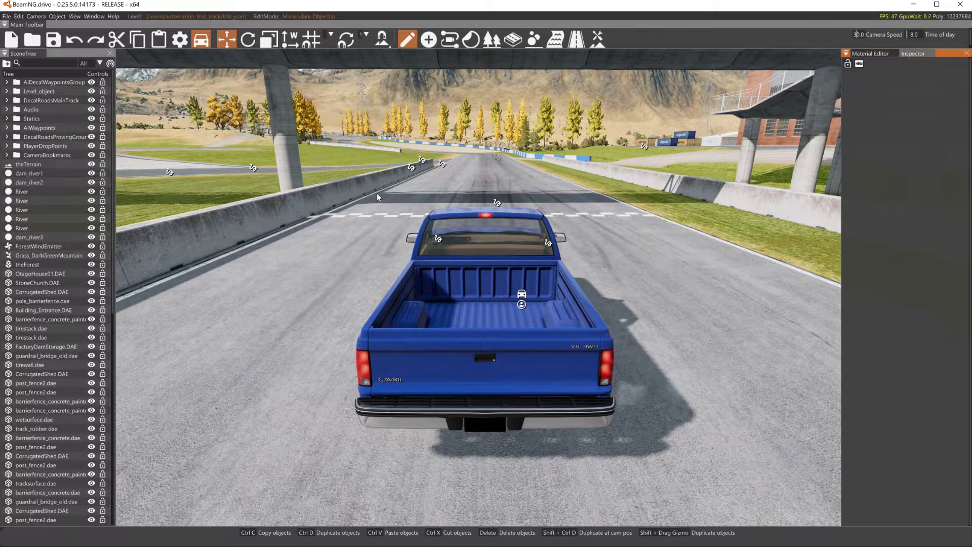
click(60, 43)
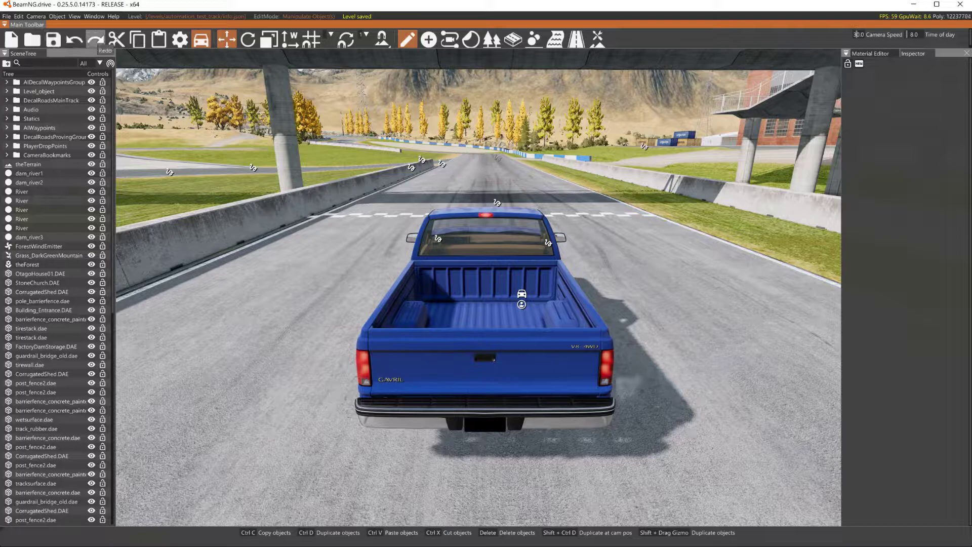
click(913, 5)
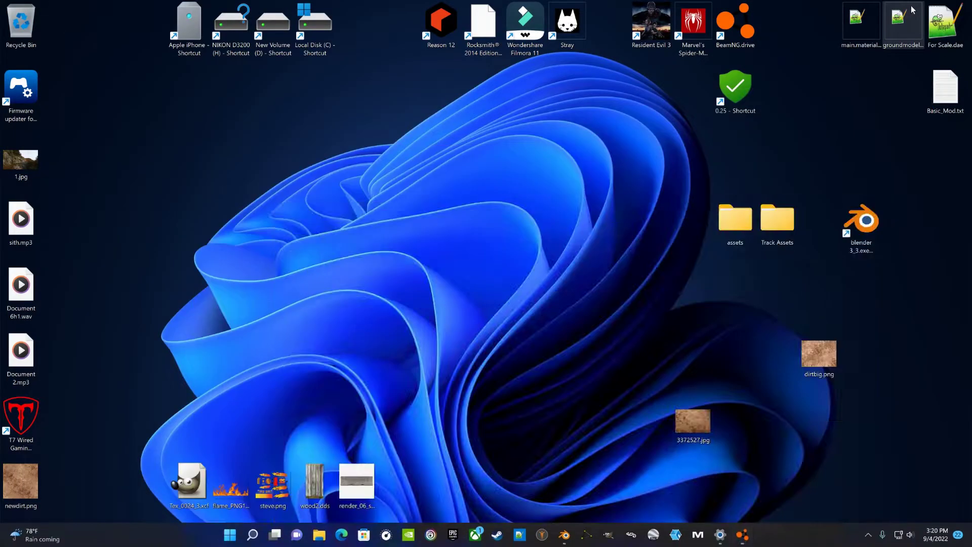
click(743, 535)
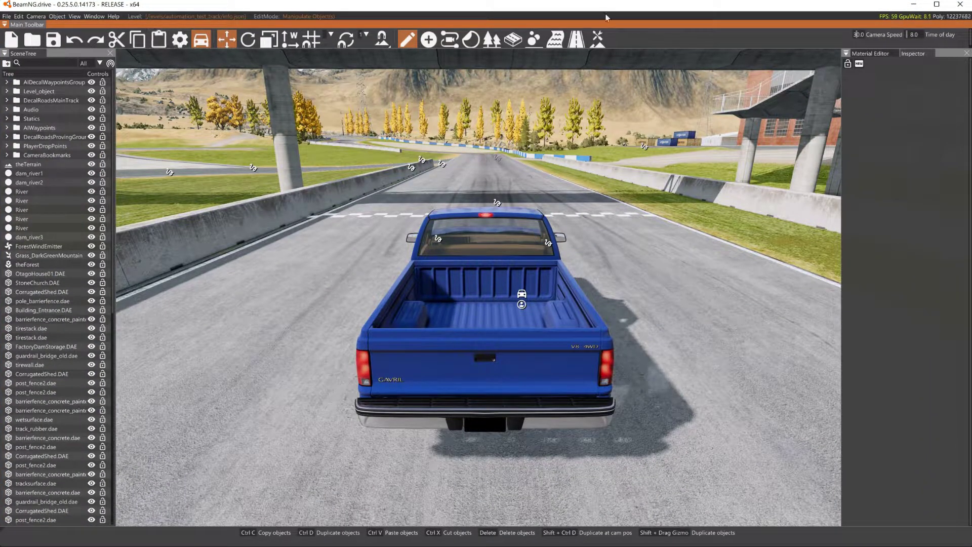
click(959, 4)
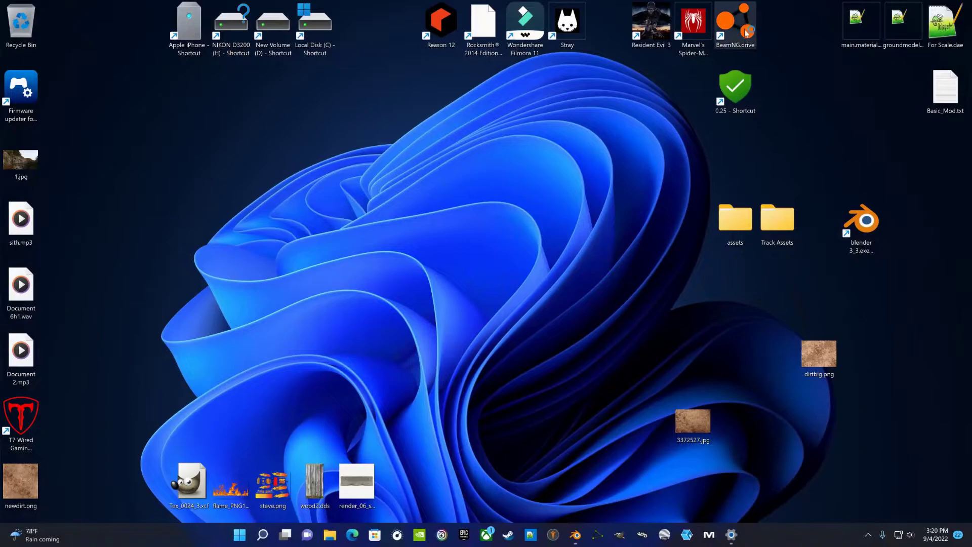
Step: Open the game's 0.25 user folder from the desktop and check its path in the launcher's Manage User Folder options
double_click(727, 84)
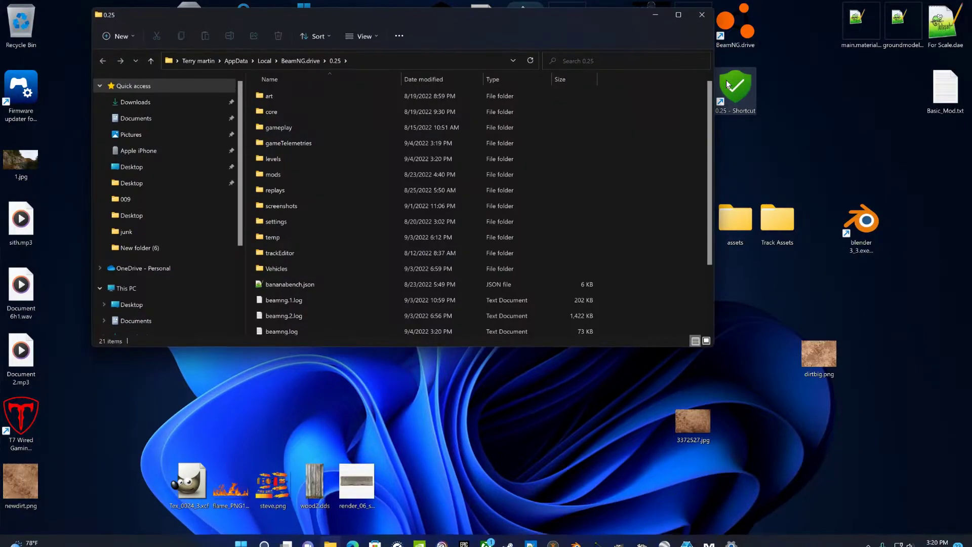
double_click(748, 30)
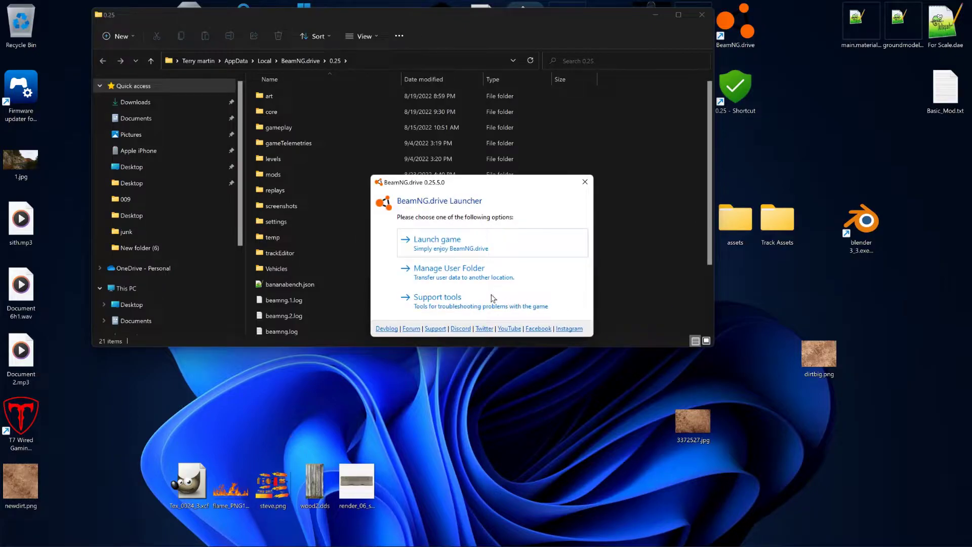
click(453, 275)
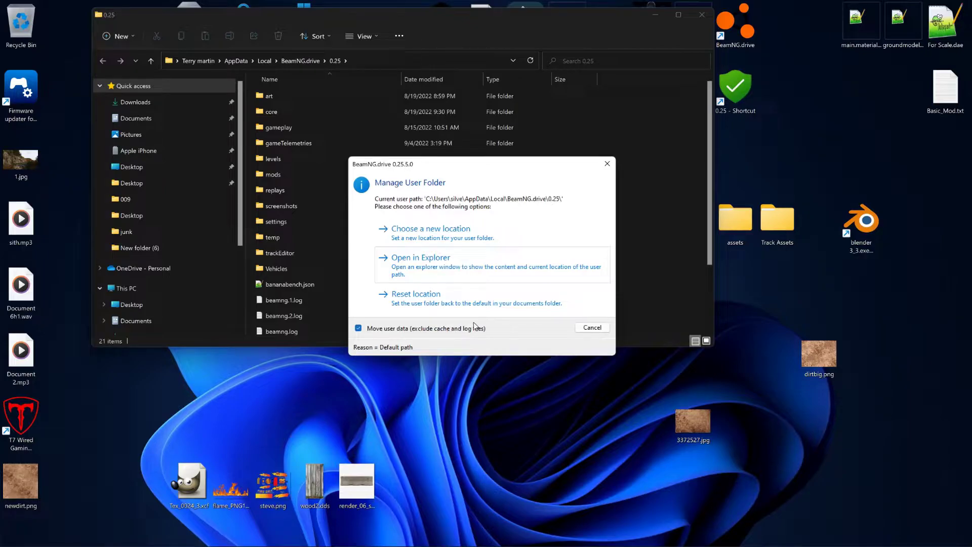
click(607, 164)
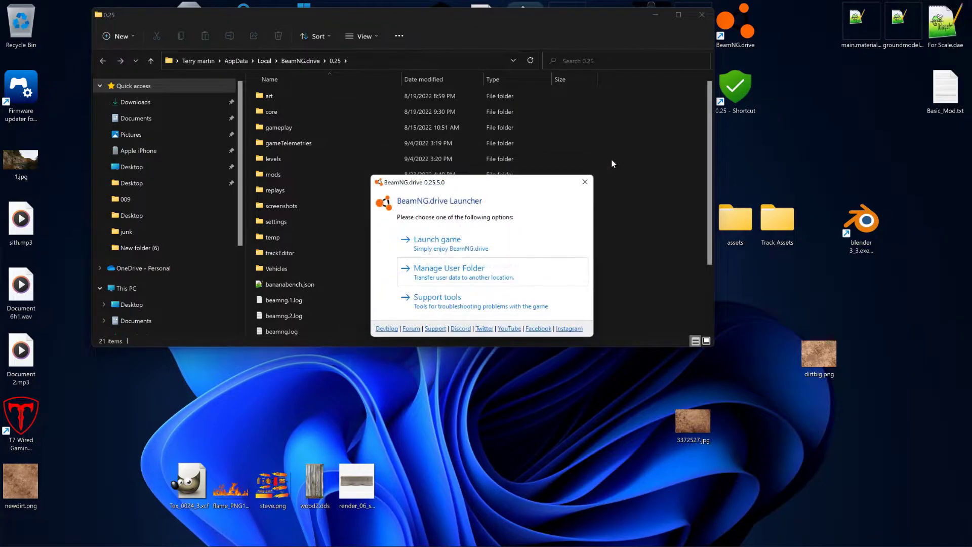
click(585, 185)
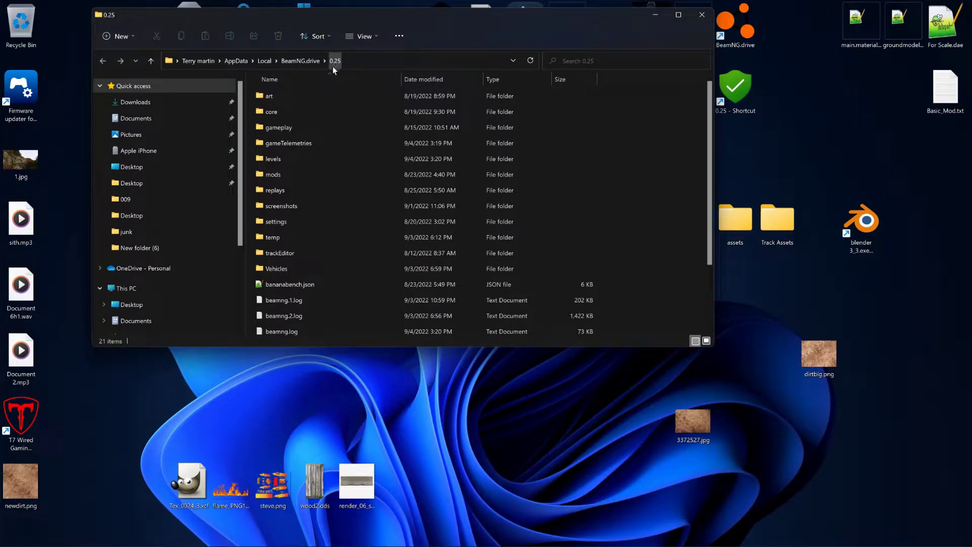
Step: Go to the automation_test_track folder inside the levels folder
double_click(280, 159)
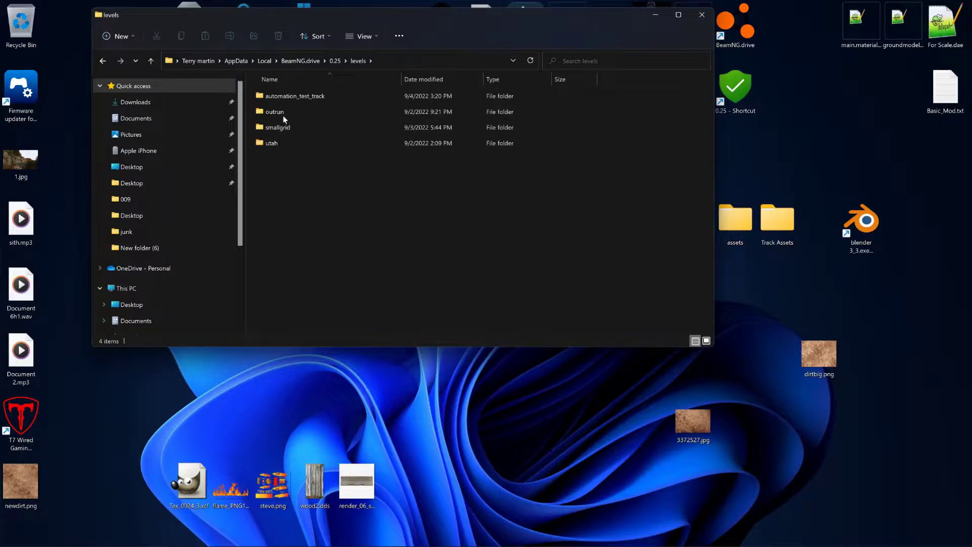
double_click(286, 97)
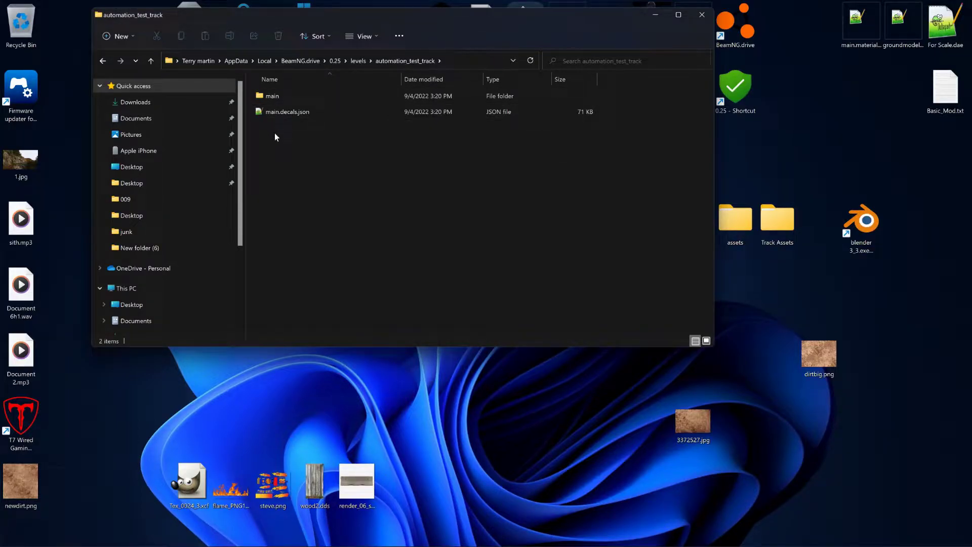
right_click(275, 136)
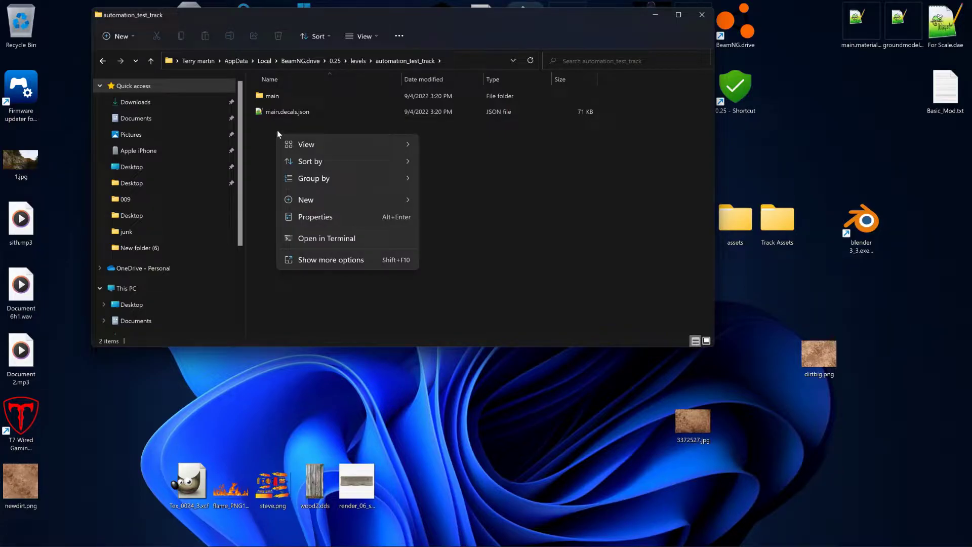
click(263, 123)
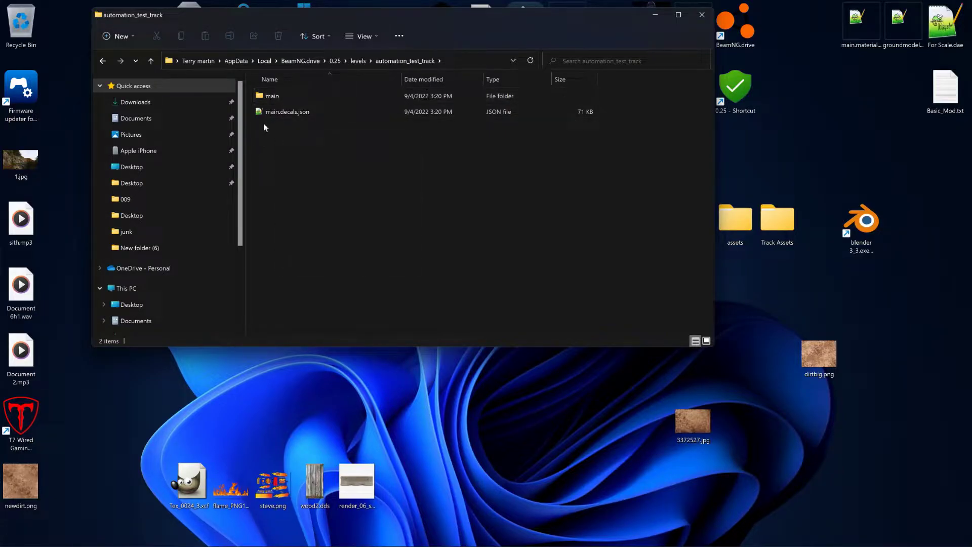
Step: Examine the contents of main and its MissionGroup subfolder, and return to the automation_test_track folder
double_click(270, 97)
click(294, 97)
double_click(293, 96)
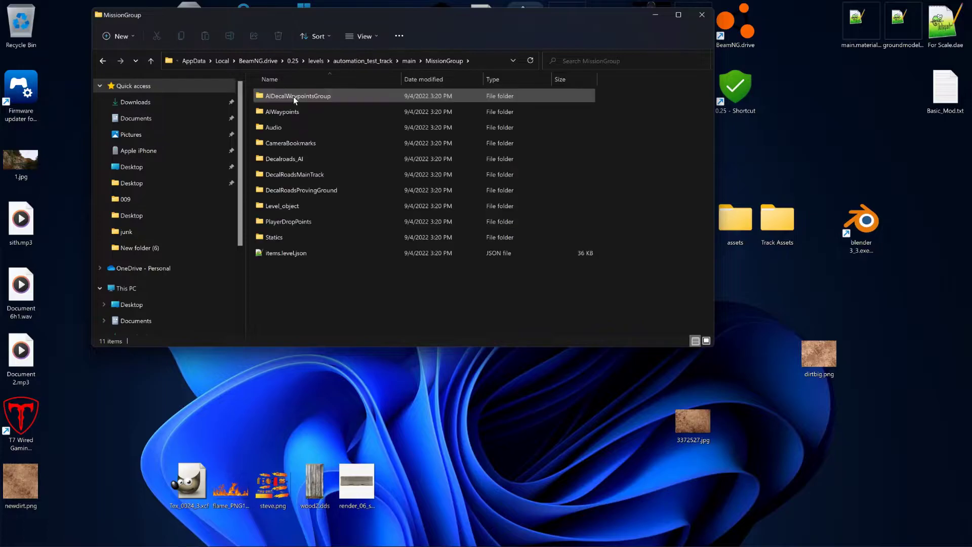
click(411, 61)
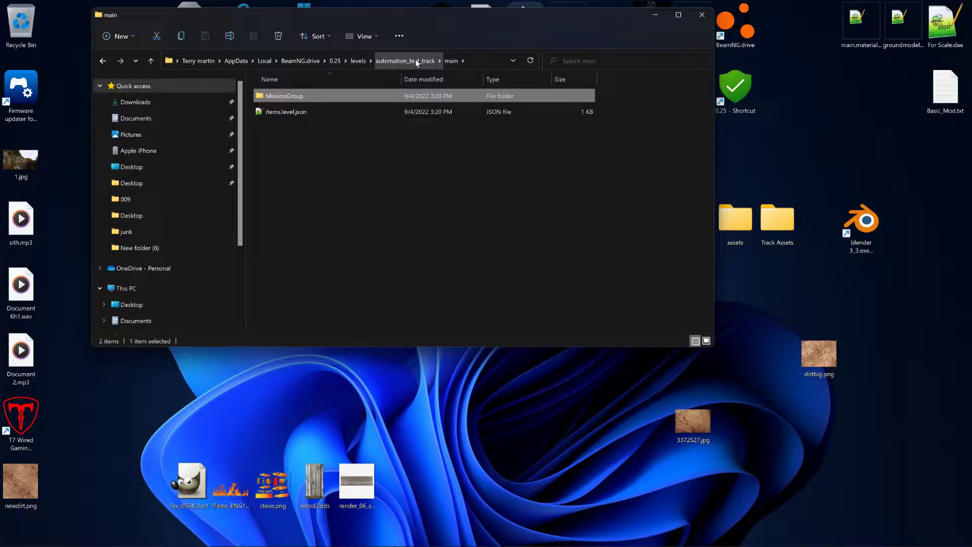
click(415, 60)
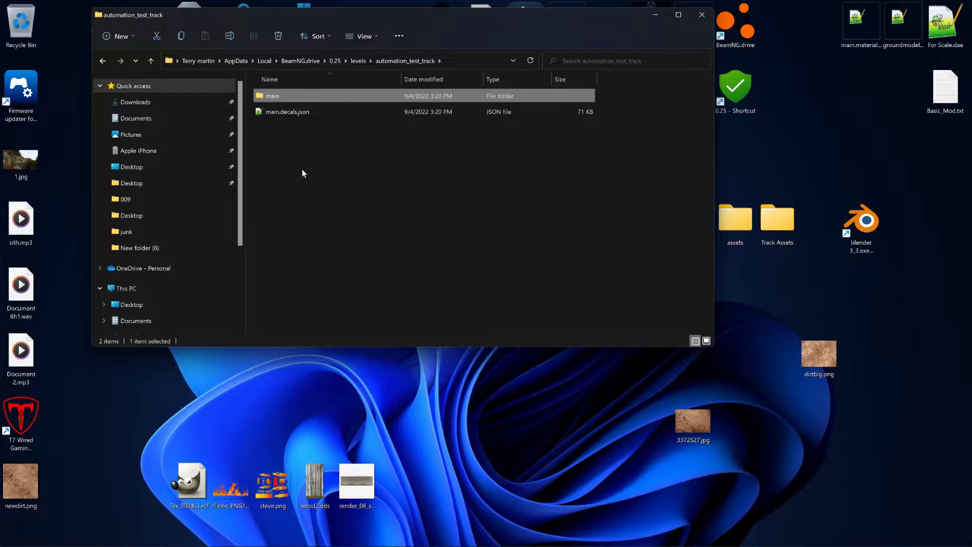
Step: Examine the temp folder within the 0.25 user folder and return to levels > automation_test_track
click(363, 62)
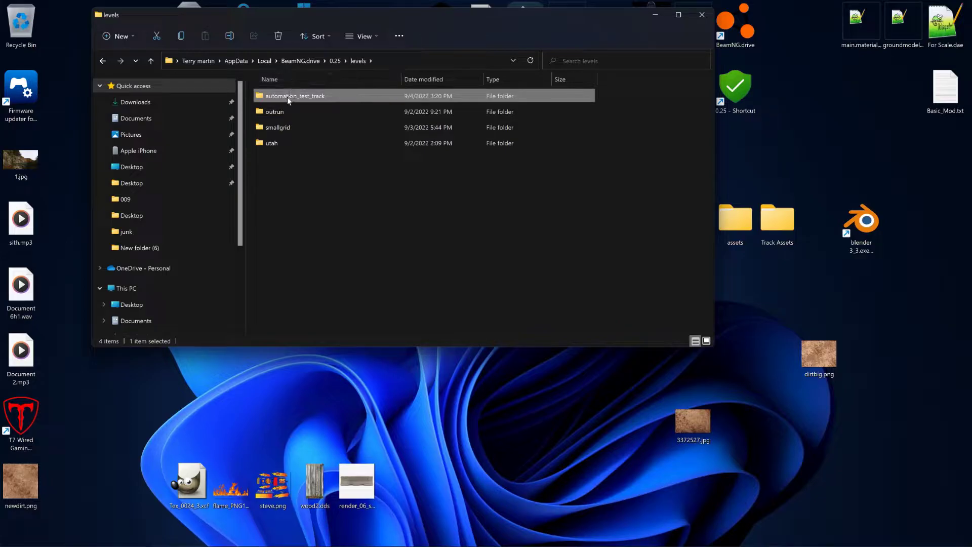
click(341, 61)
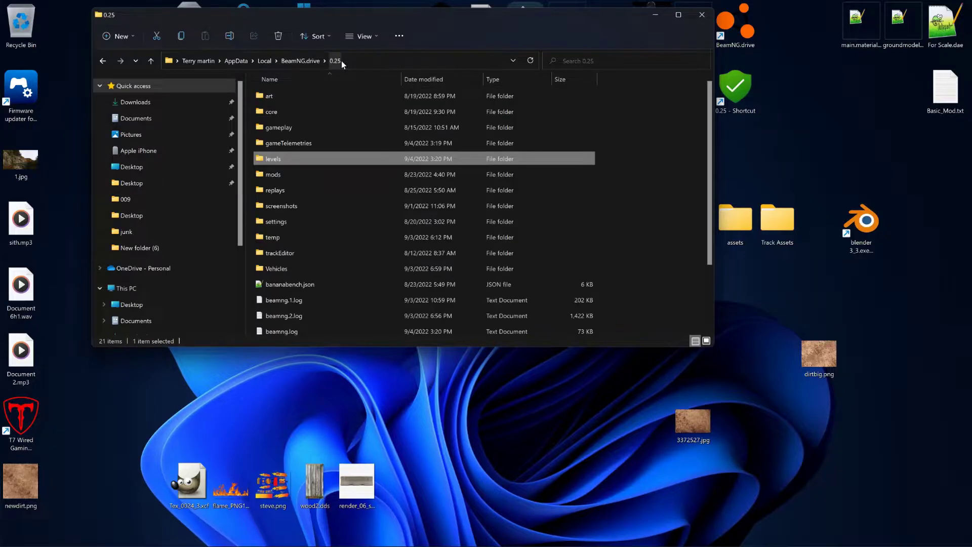
click(291, 237)
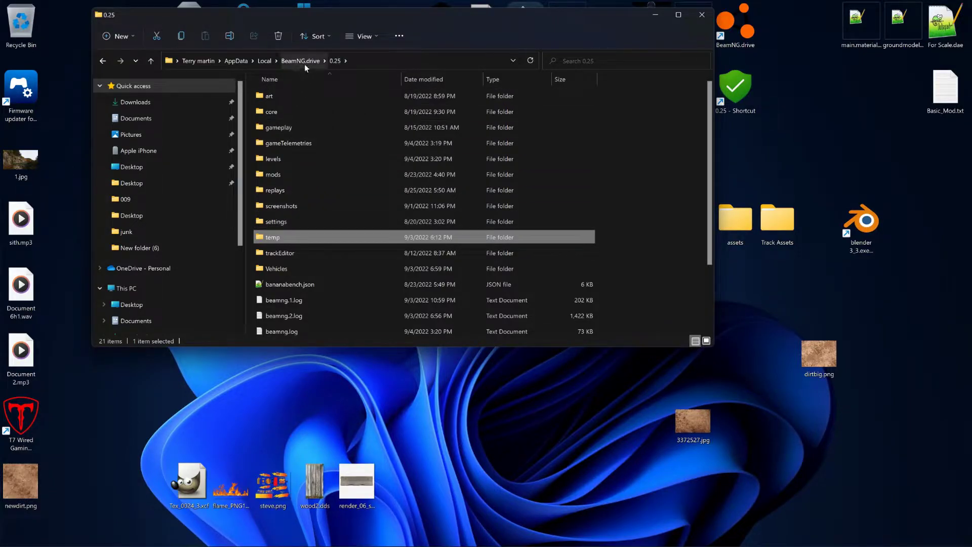
double_click(287, 237)
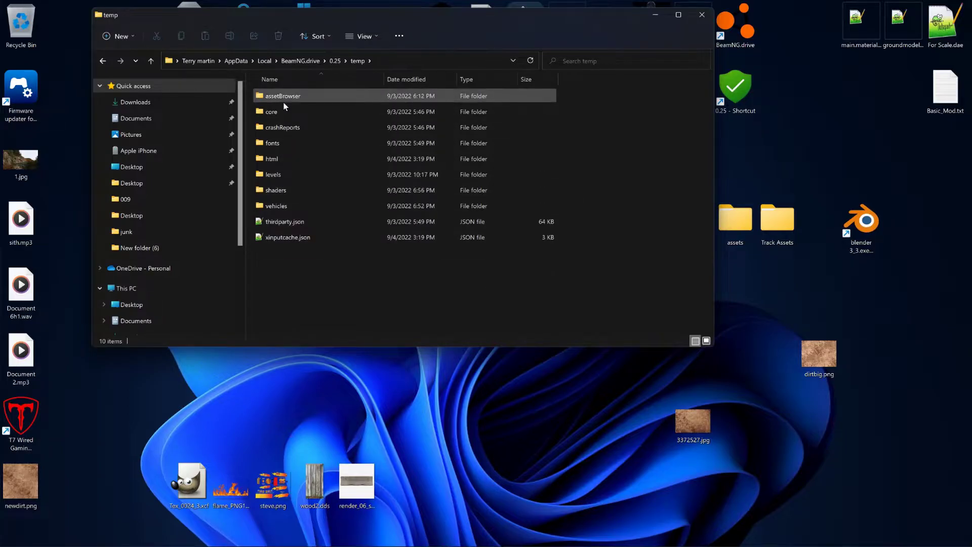
click(329, 60)
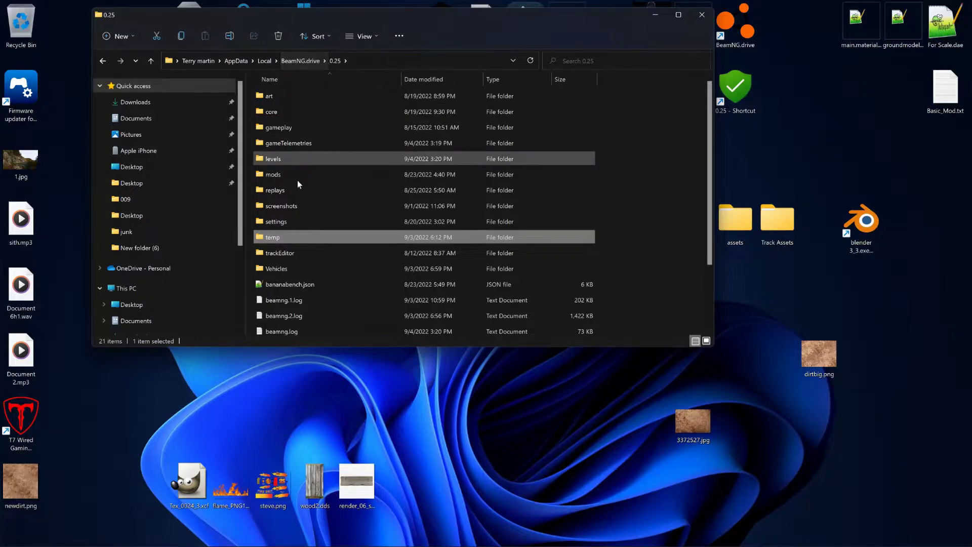
double_click(281, 151)
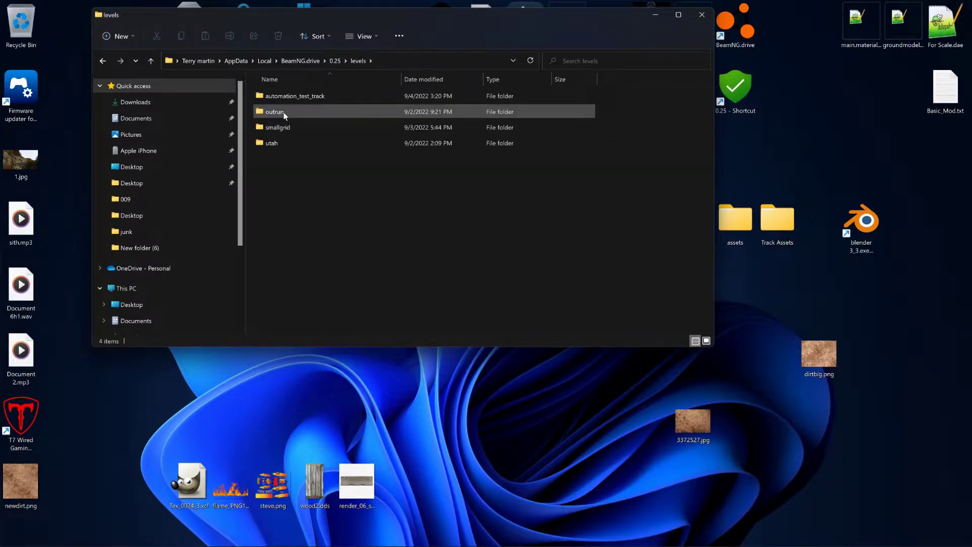
double_click(287, 96)
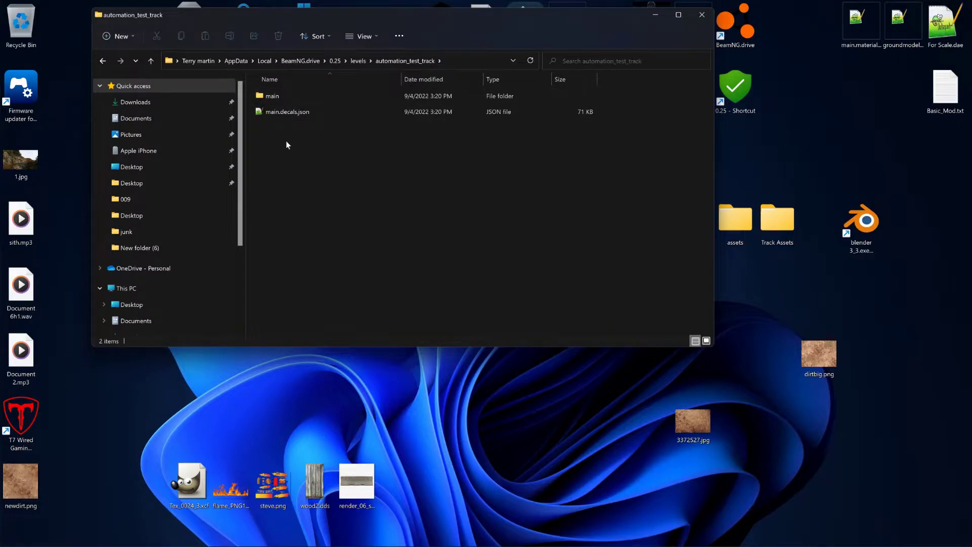
Step: Create a folder named art inside automation_test_track and open it
right_click(288, 142)
mouse_move(421, 205)
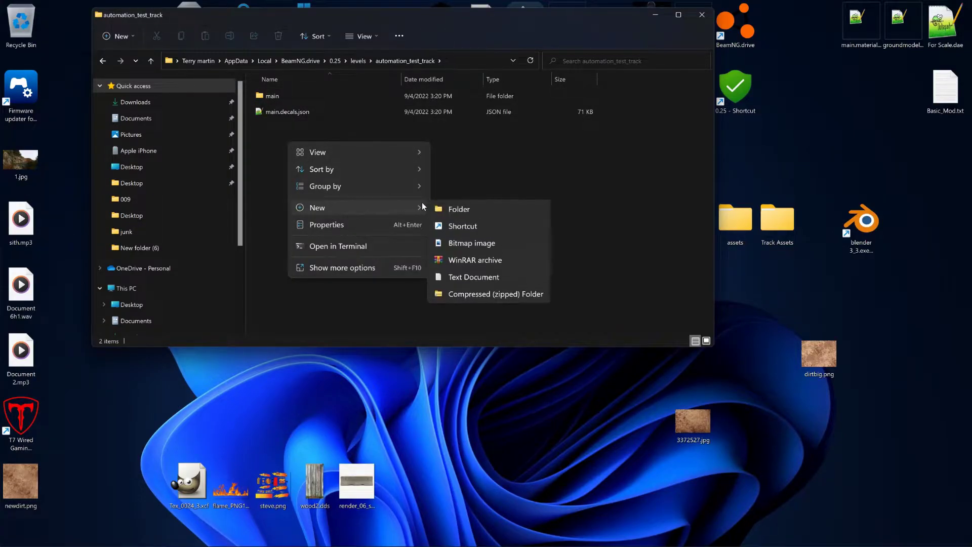
click(460, 209)
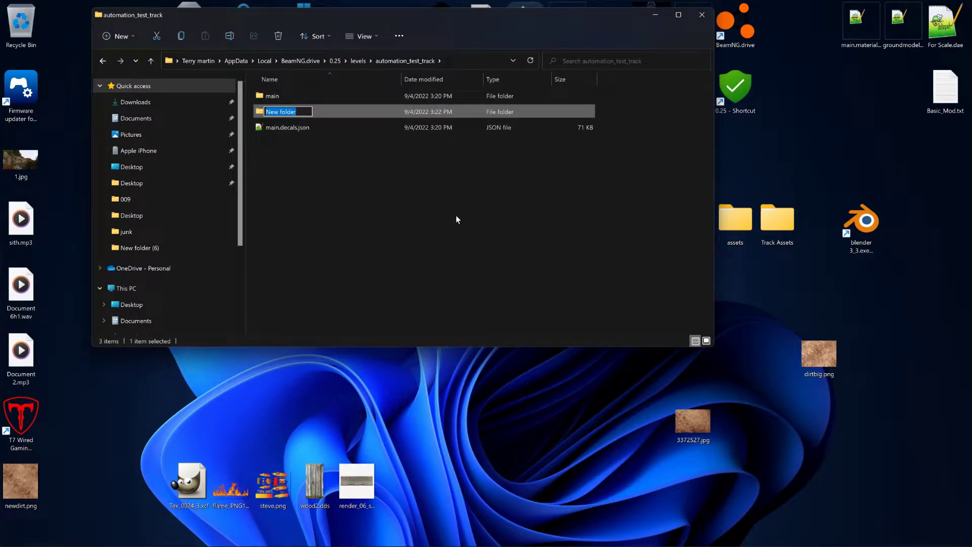
text(art)
key(Return)
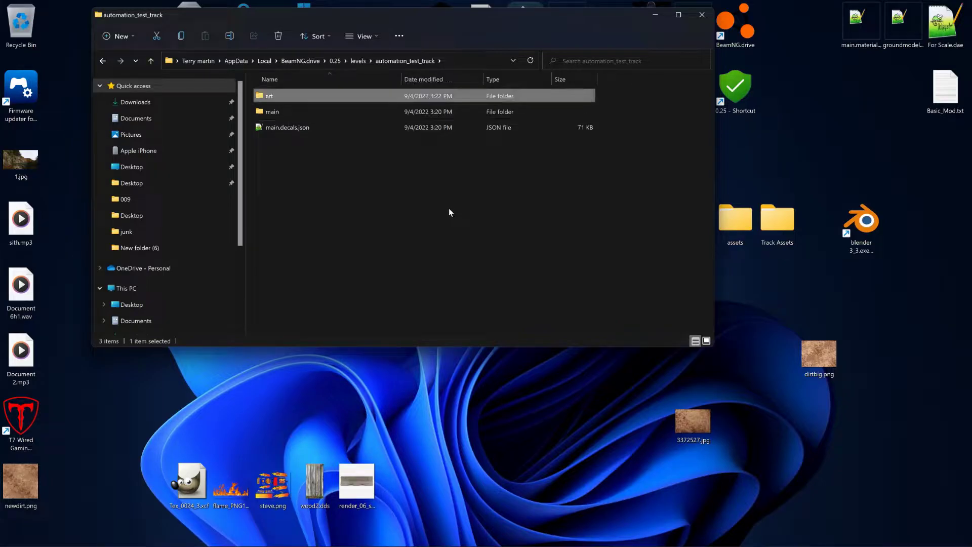
double_click(294, 97)
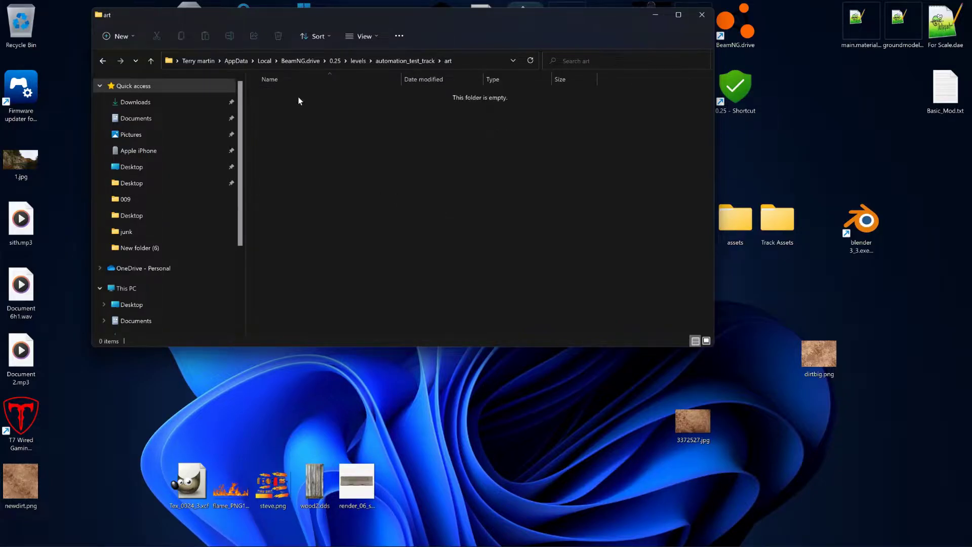
Step: Create a folder named cube inside the art folder
right_click(317, 169)
mouse_move(441, 249)
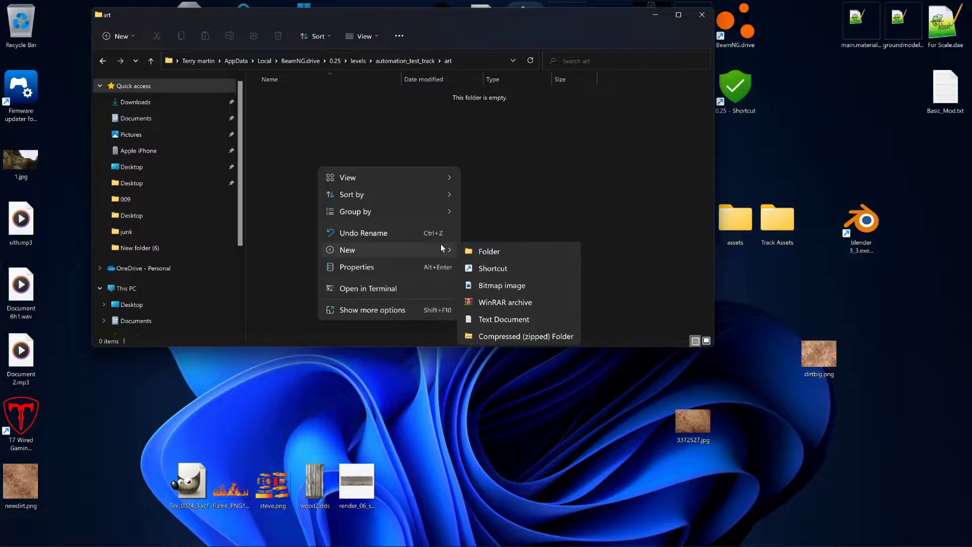
click(482, 255)
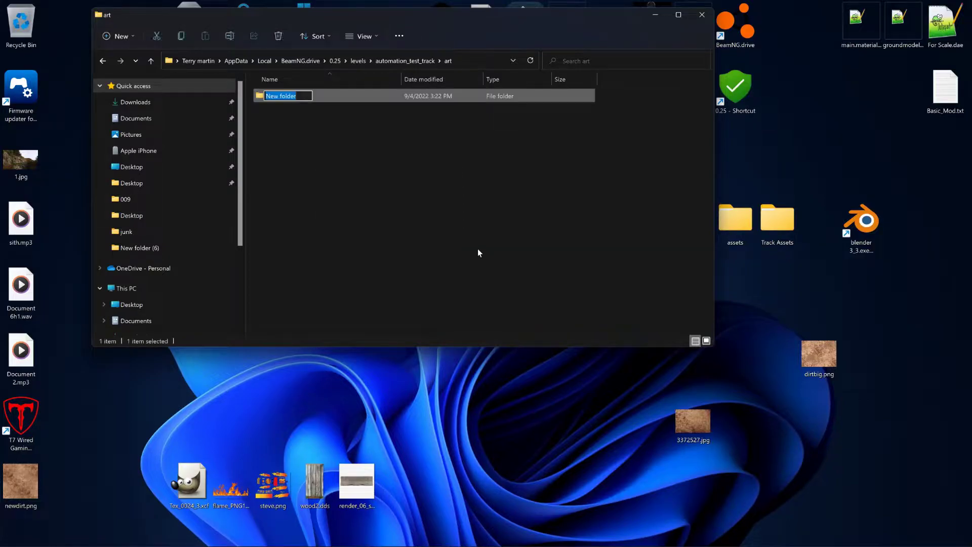
text(cube)
click(361, 252)
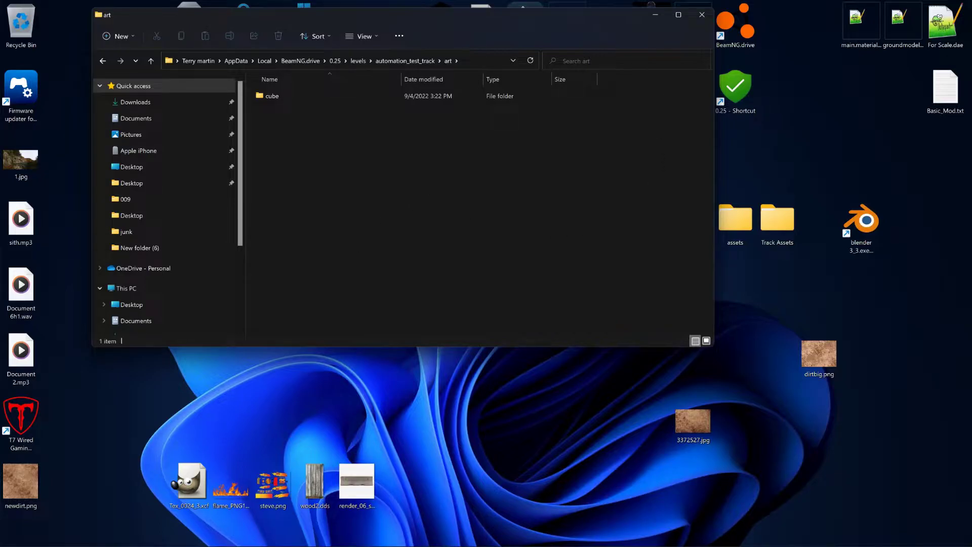
Step: Switch to Blender and start a new default scene without saving the current untitled file
mouse_move(590, 536)
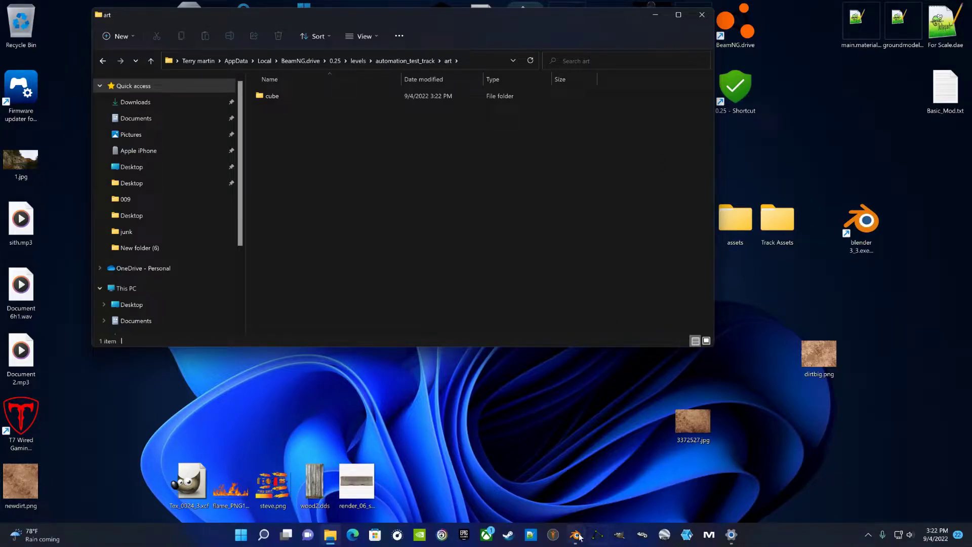
click(575, 534)
click(23, 17)
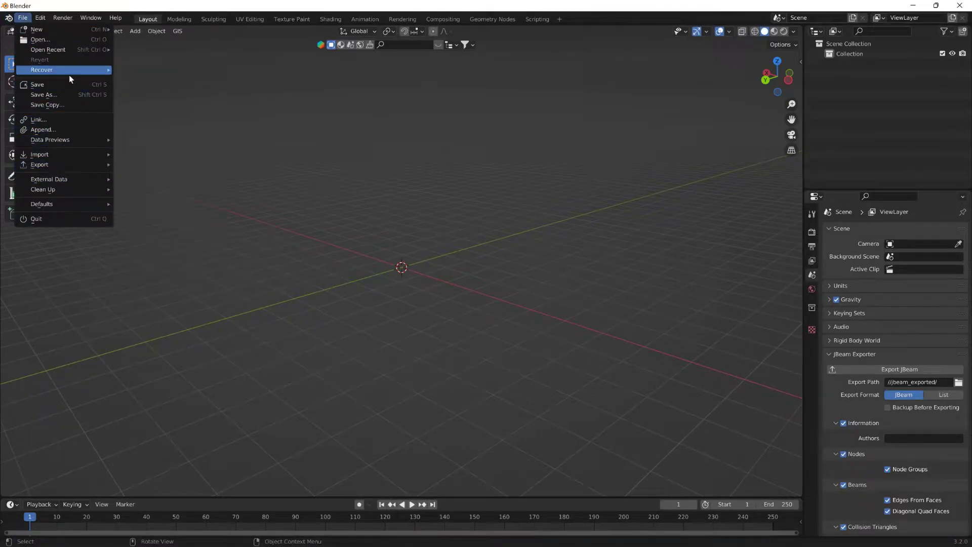
mouse_move(57, 29)
click(146, 33)
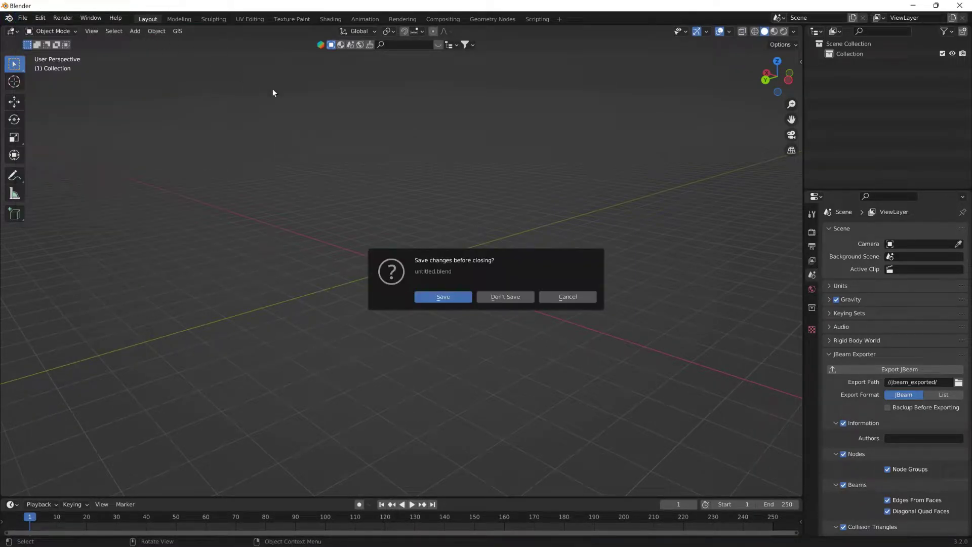
click(489, 298)
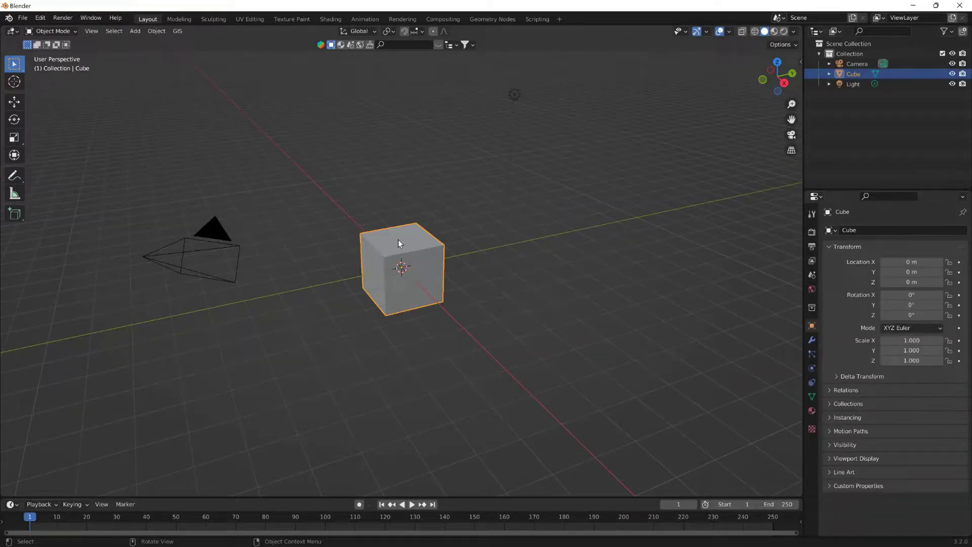
Step: Delete the light and the camera from the scene, keeping only the cube
click(859, 83)
click(859, 65)
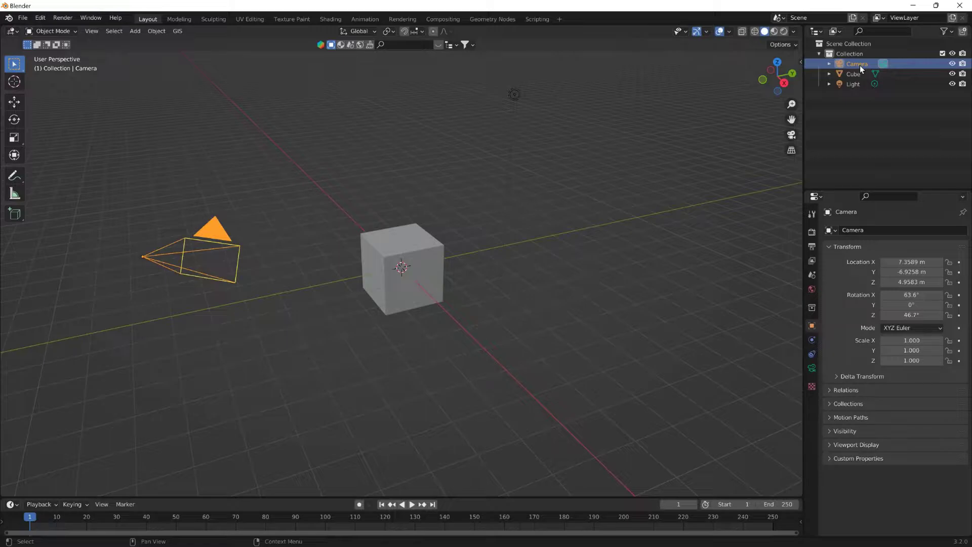
drag(528, 138, 495, 94)
key(Delete)
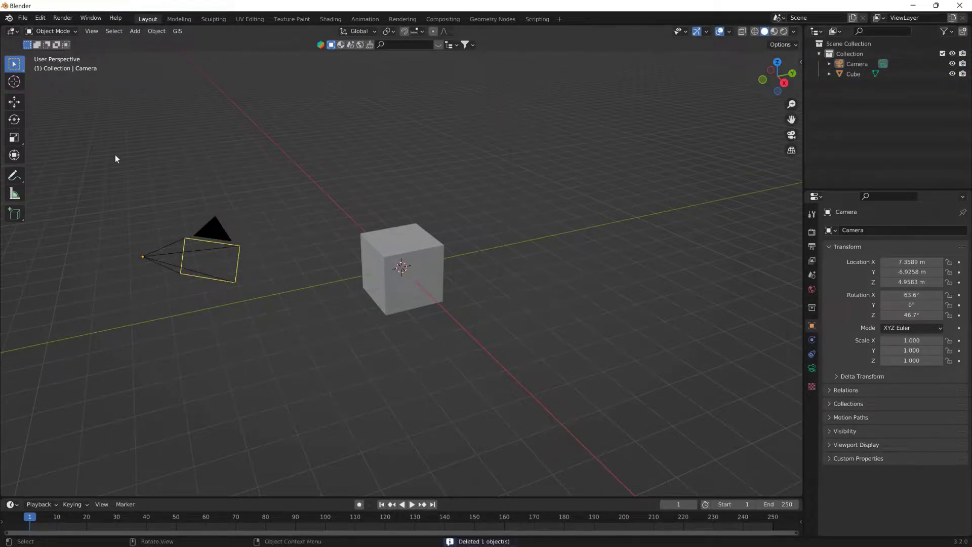
drag(158, 206, 278, 323)
key(Delete)
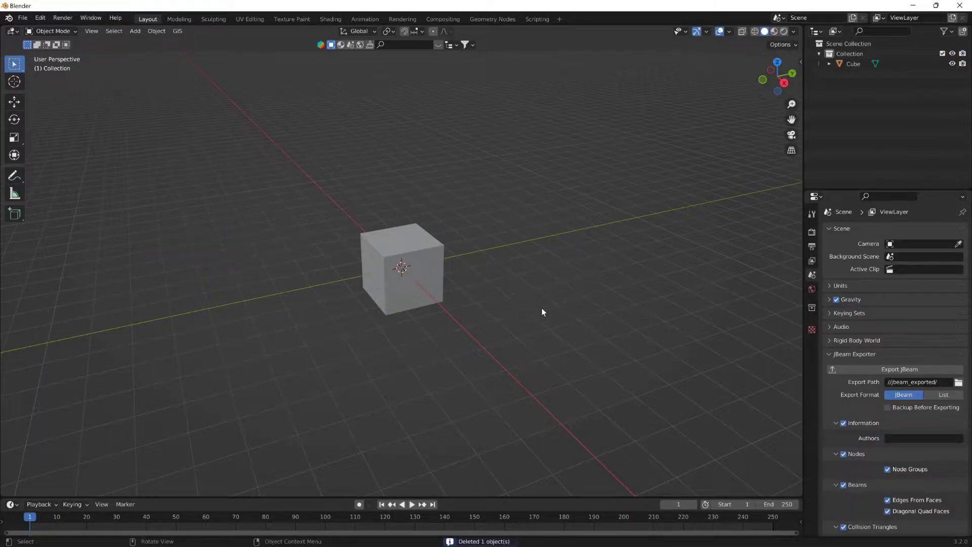
Step: Select the cube, expand its hierarchy down to the mesh's material, and select that material
click(423, 280)
middle_drag(423, 280, 500, 263)
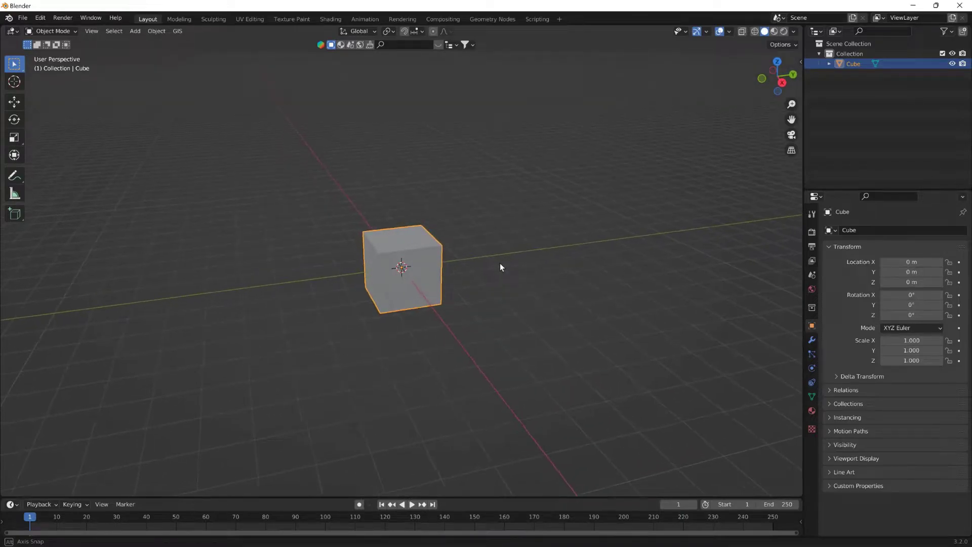
click(830, 63)
click(838, 74)
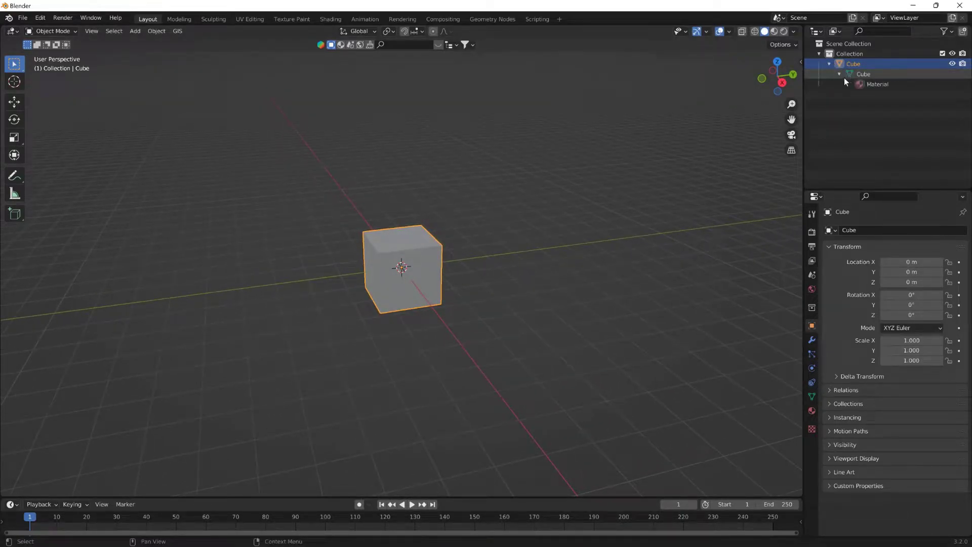
click(874, 85)
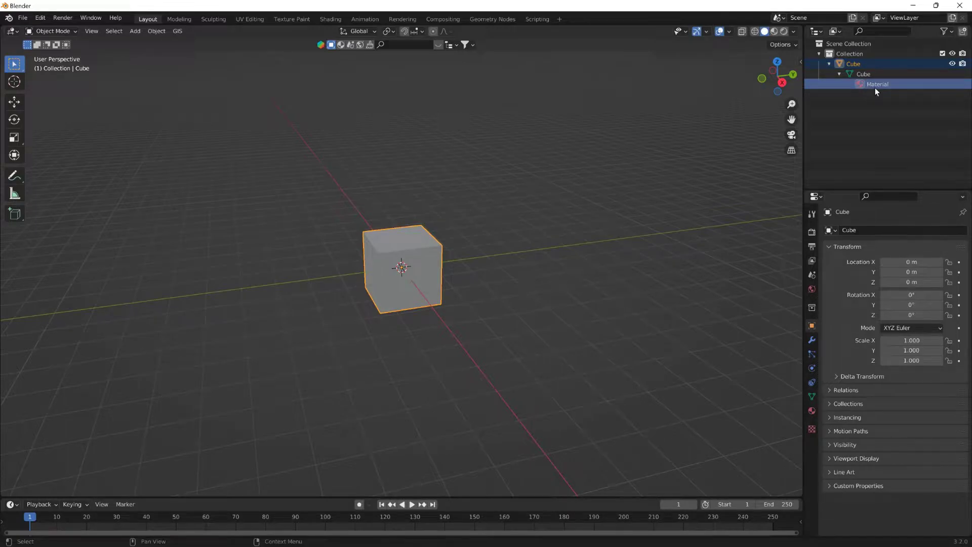
double_click(874, 85)
key(Return)
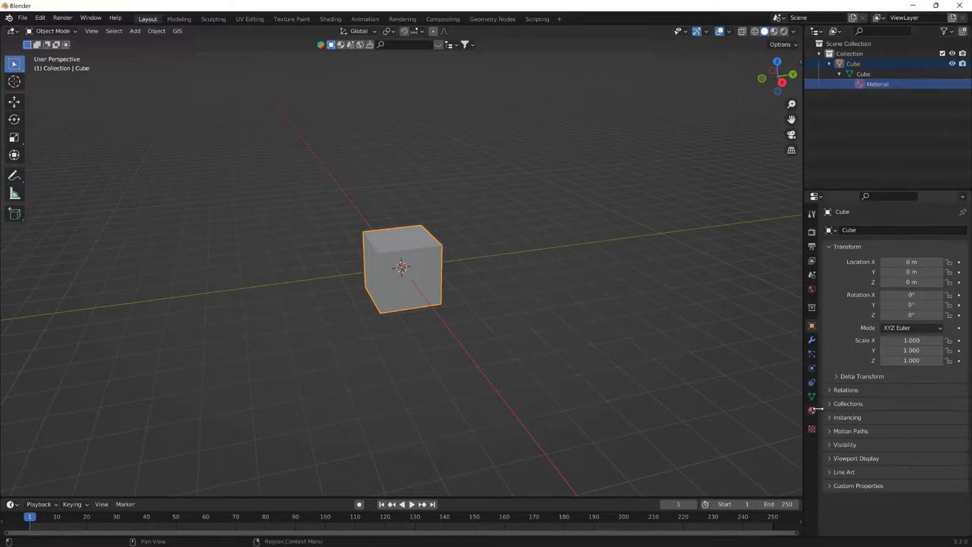
Step: Examine the surface and blend settings of the cube's material
click(811, 410)
scroll(886, 364, down, 10)
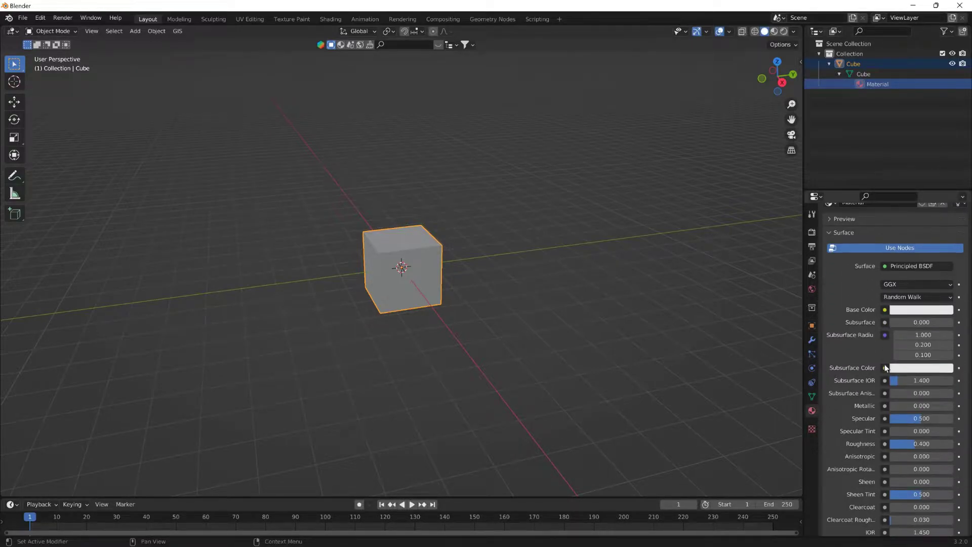
scroll(900, 439, down, 5)
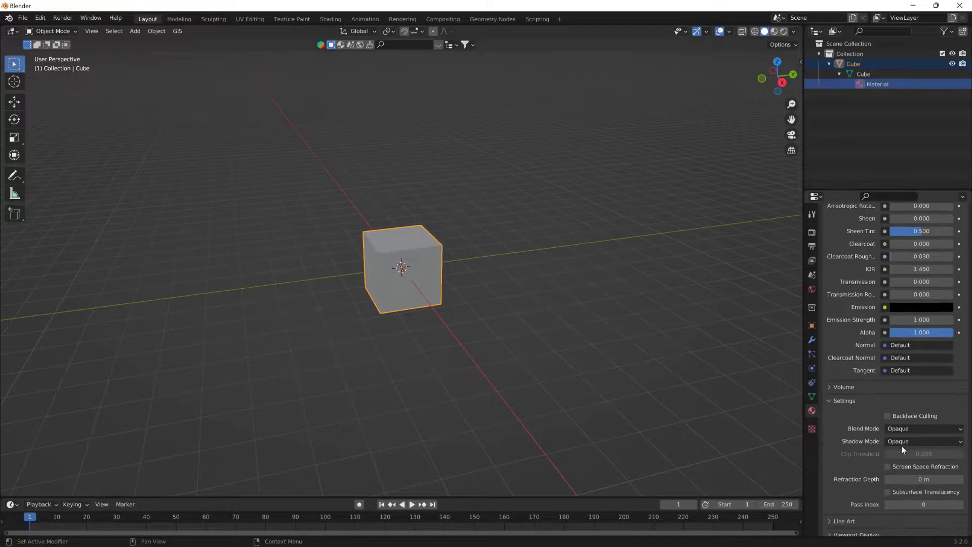
scroll(905, 445, up, 6)
scroll(905, 388, up, 10)
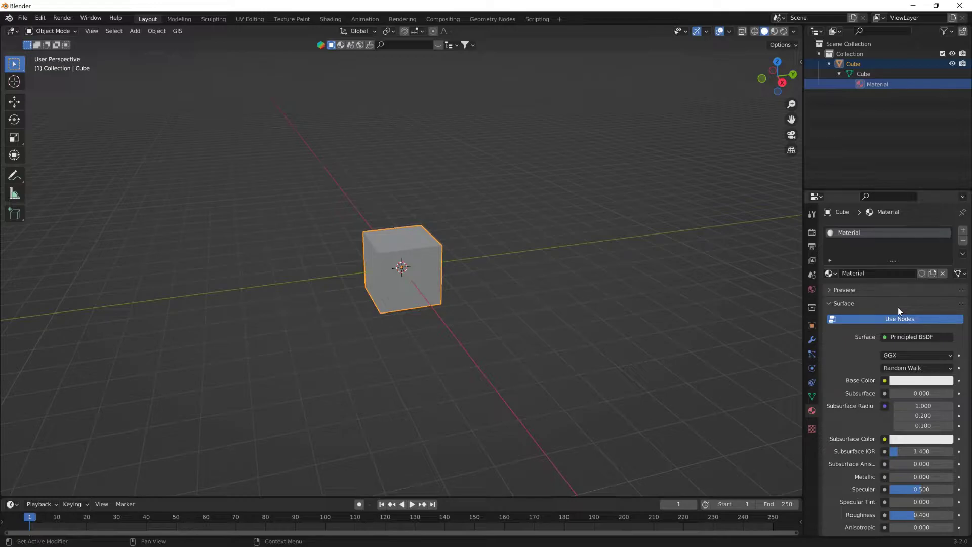
scroll(890, 346, down, 8)
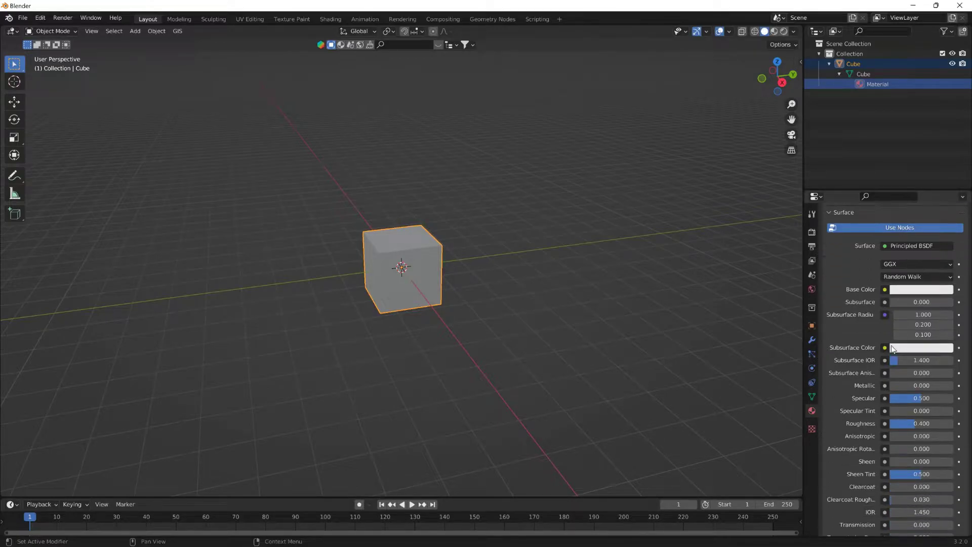
scroll(931, 269, up, 4)
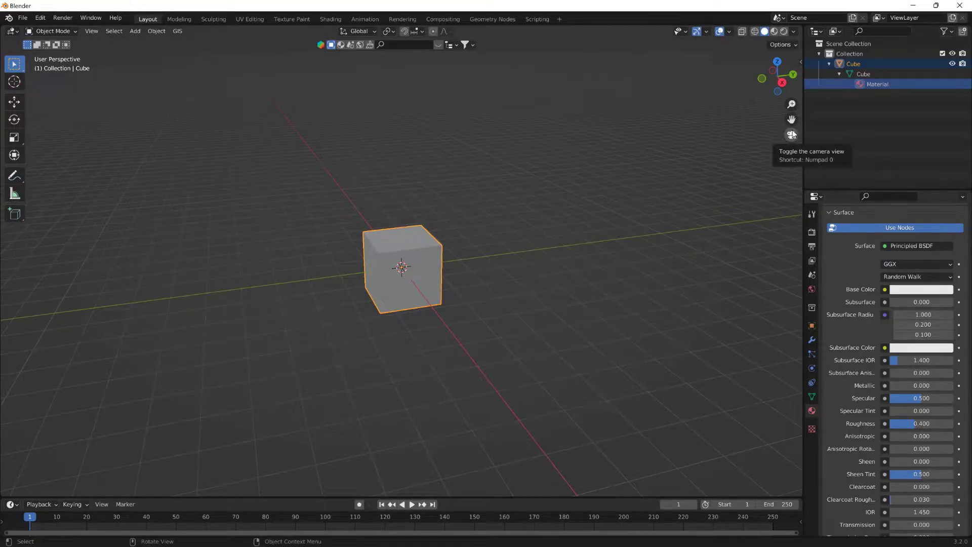
Step: Rename the cube's material as cube
double_click(873, 83)
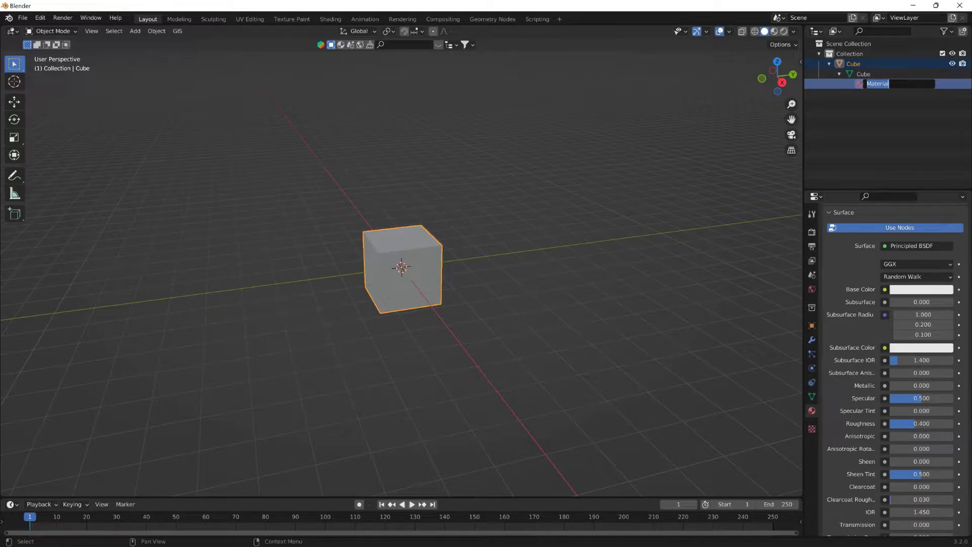
text(cube)
key(Return)
click(865, 62)
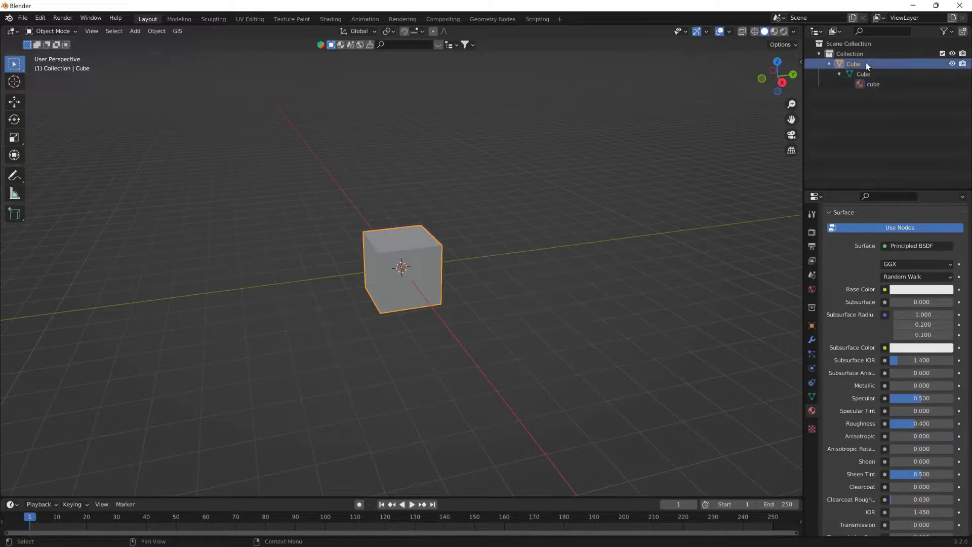
click(869, 84)
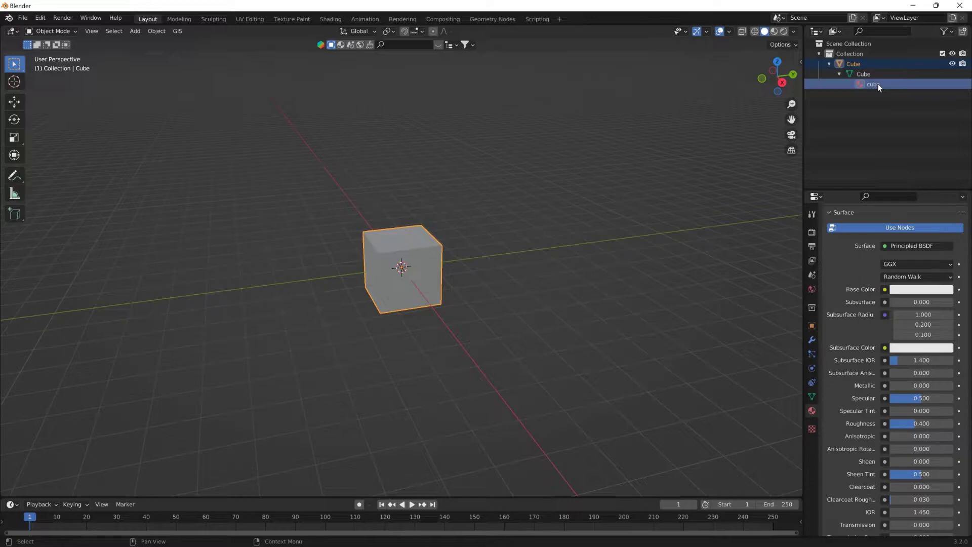
click(860, 122)
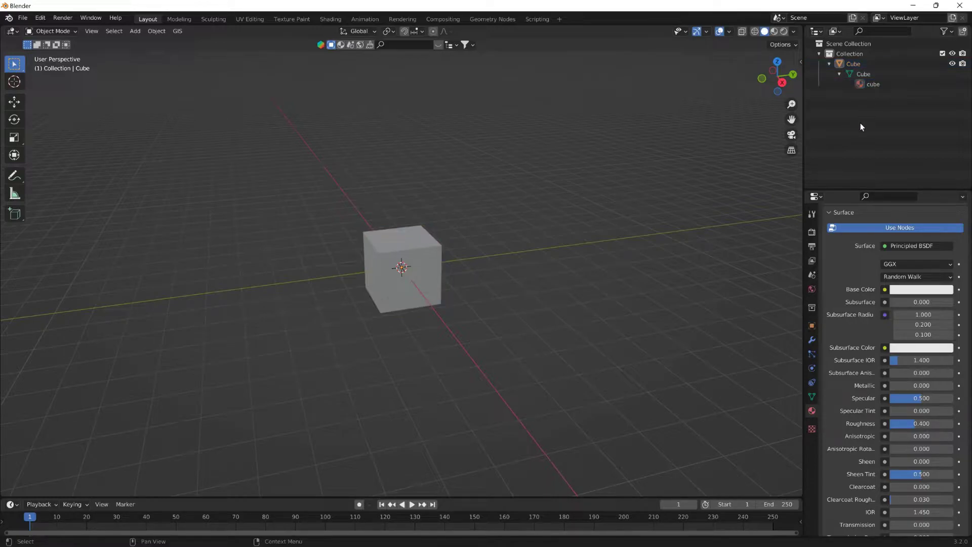
Step: Assign newdirt.png from the Desktop as an image texture for the cube material's base color
click(871, 84)
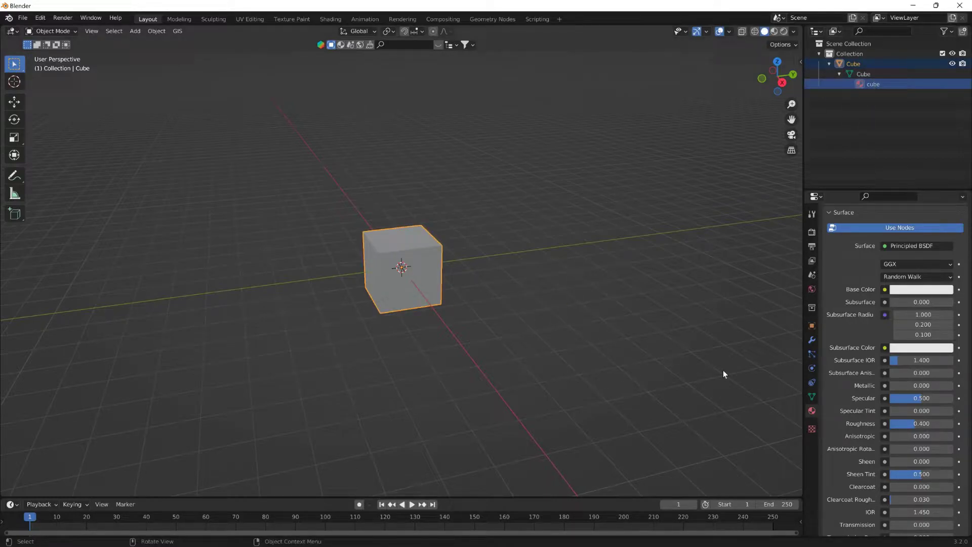
click(884, 290)
click(673, 349)
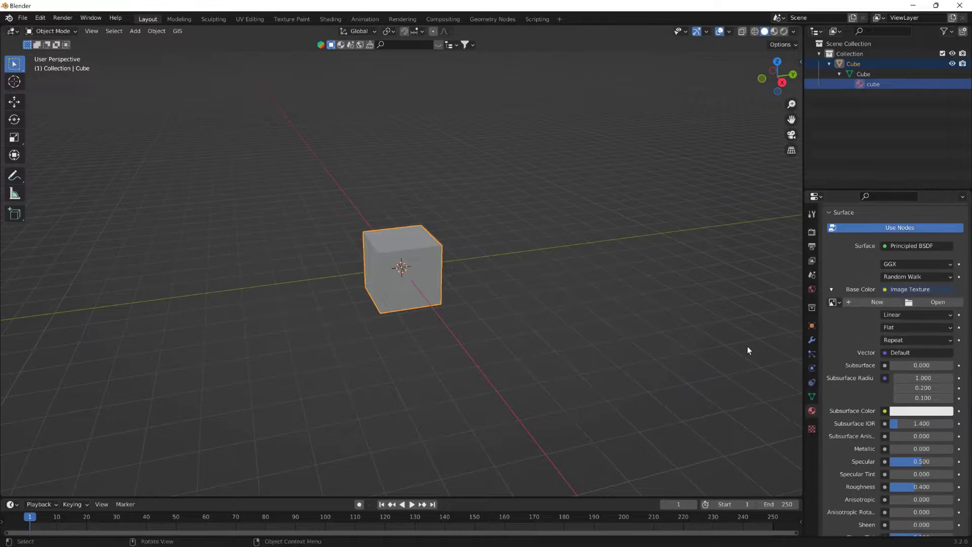
click(936, 302)
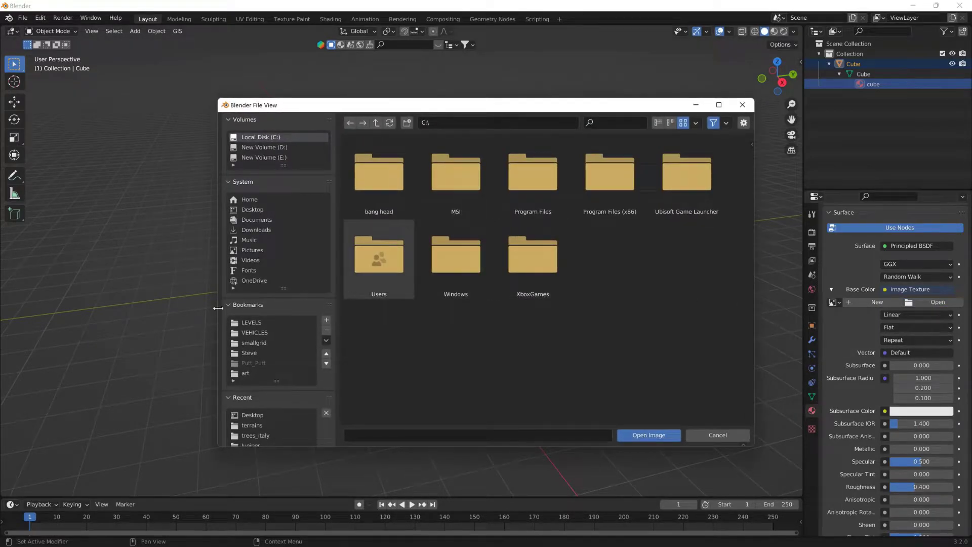
click(251, 211)
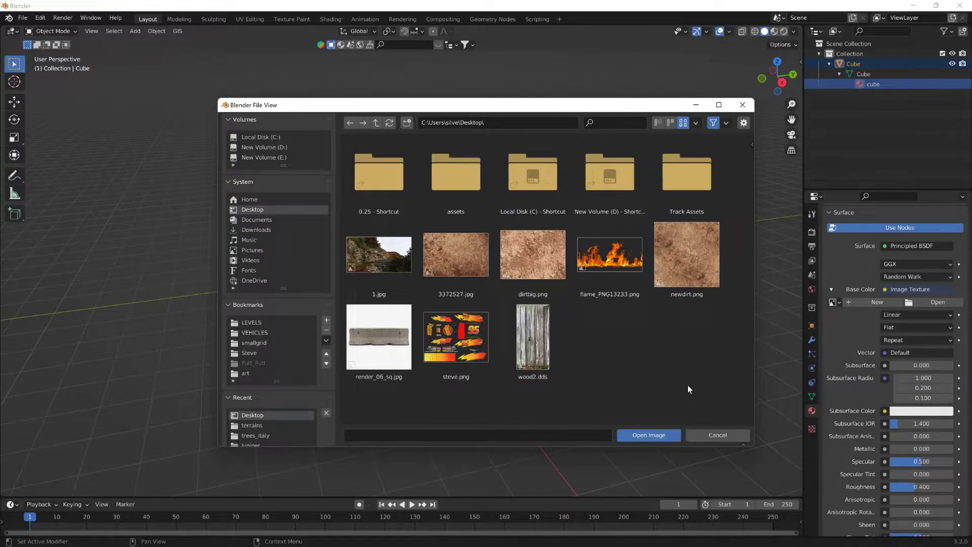
click(691, 267)
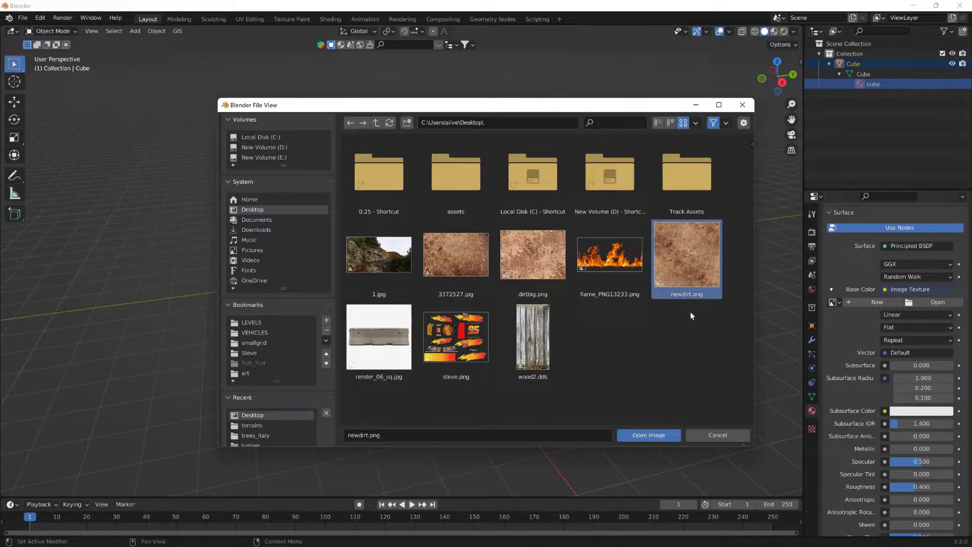
click(650, 435)
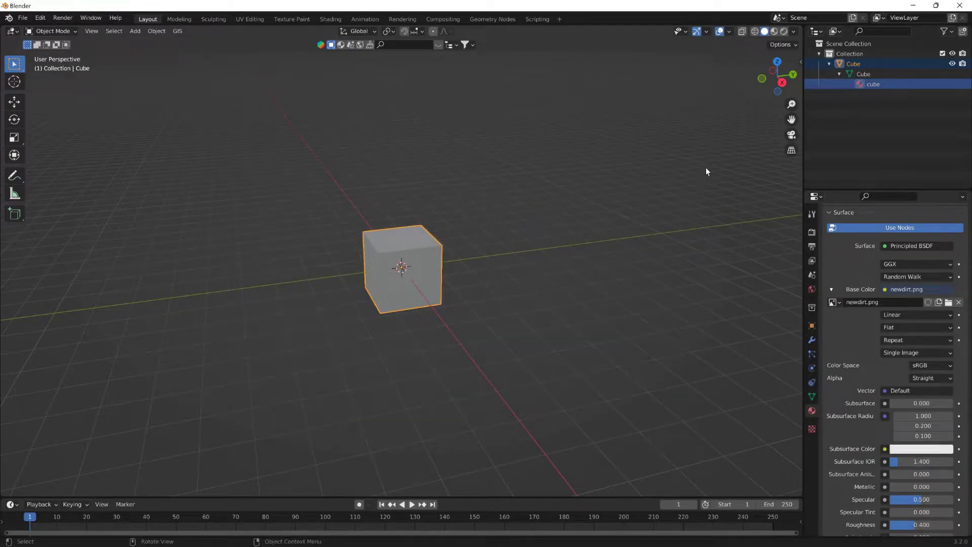
Step: Display the viewport in Material Preview shading and select the textured cube
click(777, 33)
mouse_move(447, 389)
middle_down()
mouse_move(642, 402)
mouse_move(441, 388)
mouse_move(451, 314)
mouse_move(557, 314)
middle_up()
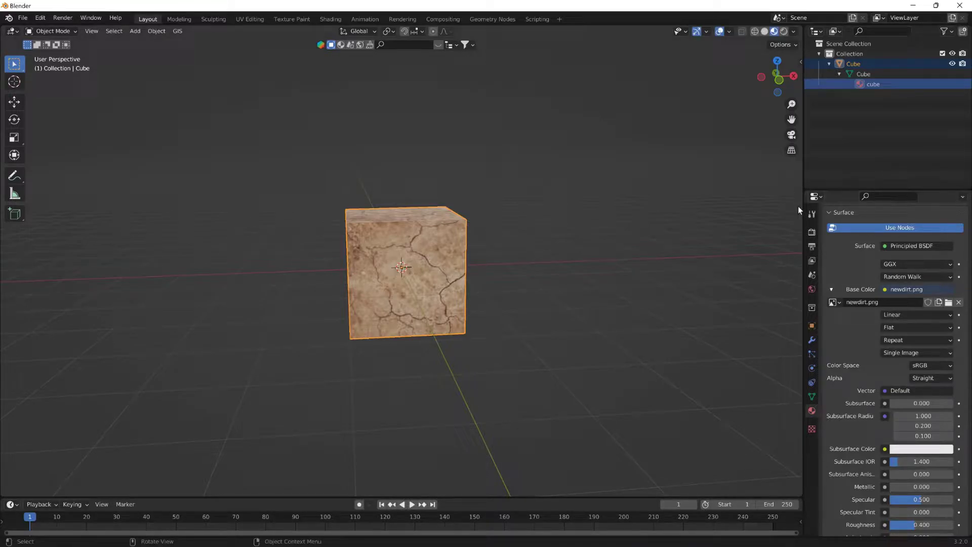
click(453, 258)
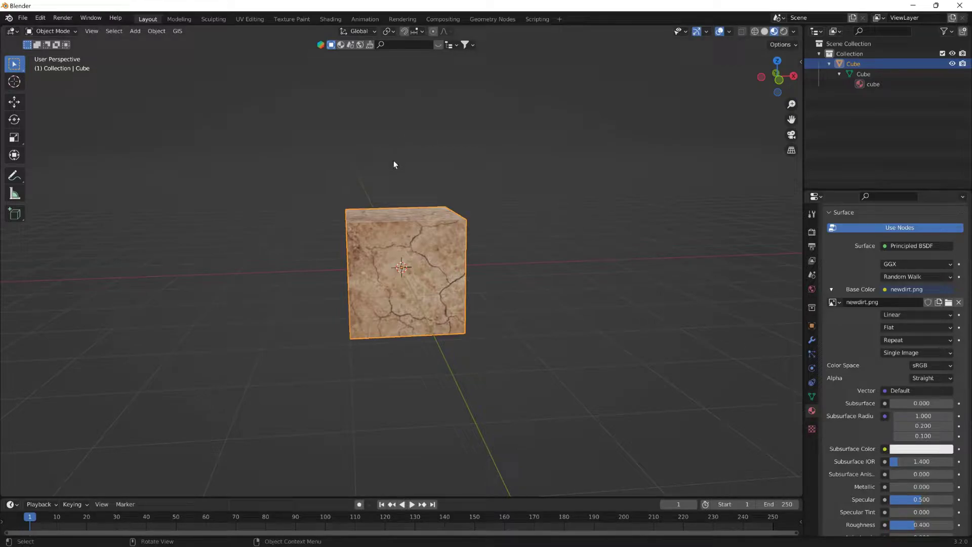
Step: Start a COLLADA export and browse to the automation_test_track/art/cube folder in the bookmarked levels location
click(23, 19)
mouse_move(70, 166)
click(142, 167)
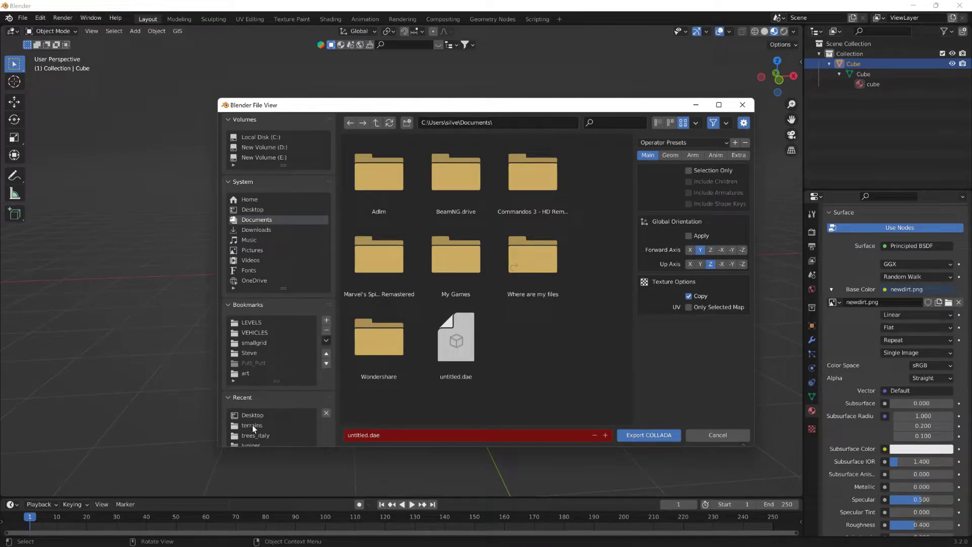
click(261, 321)
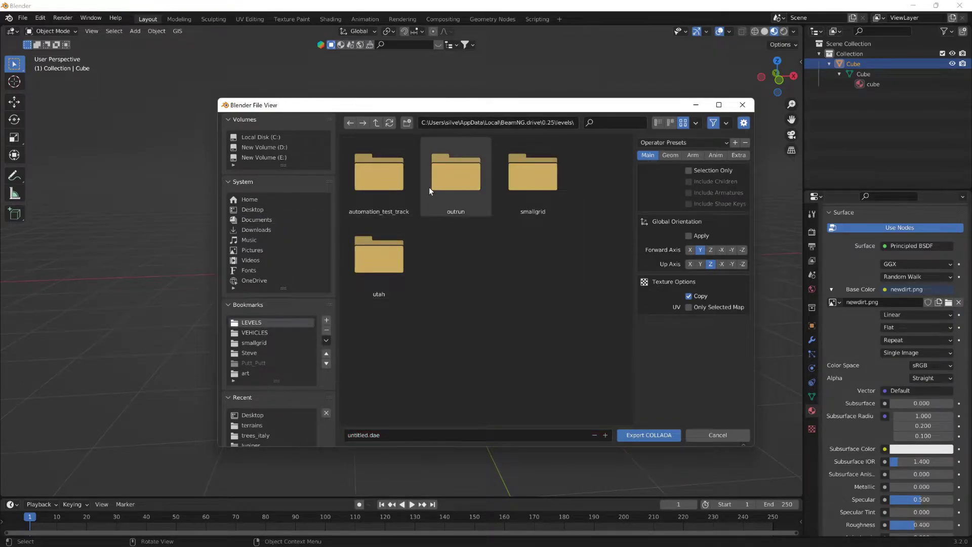
double_click(399, 187)
double_click(398, 186)
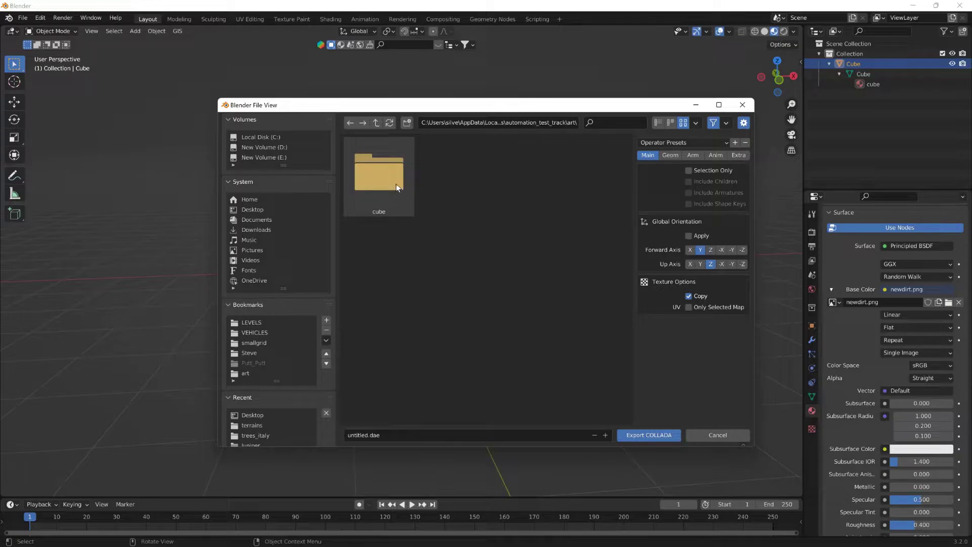
double_click(396, 184)
Step: Export only the selected cube as cube.dae, keeping its texture named newdirt.png
click(506, 435)
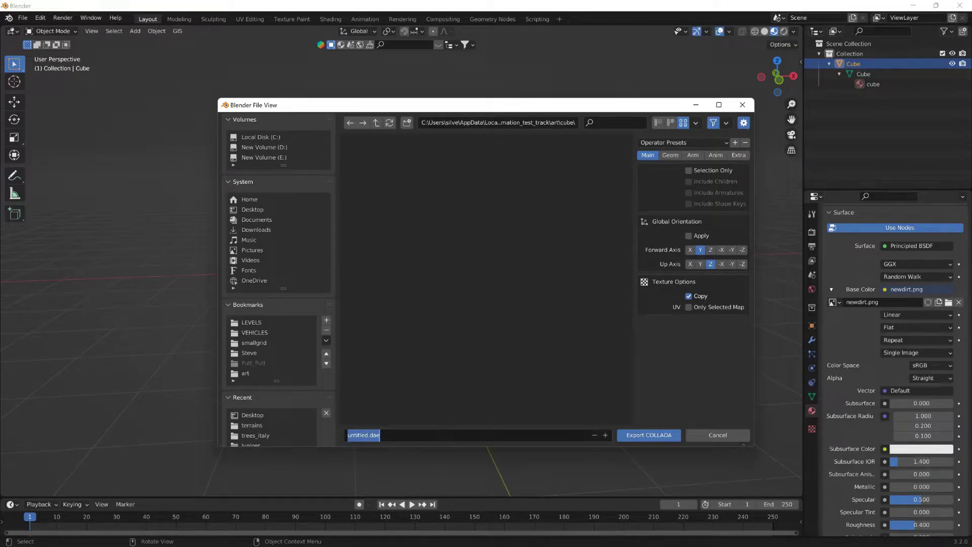
text(cube)
click(692, 171)
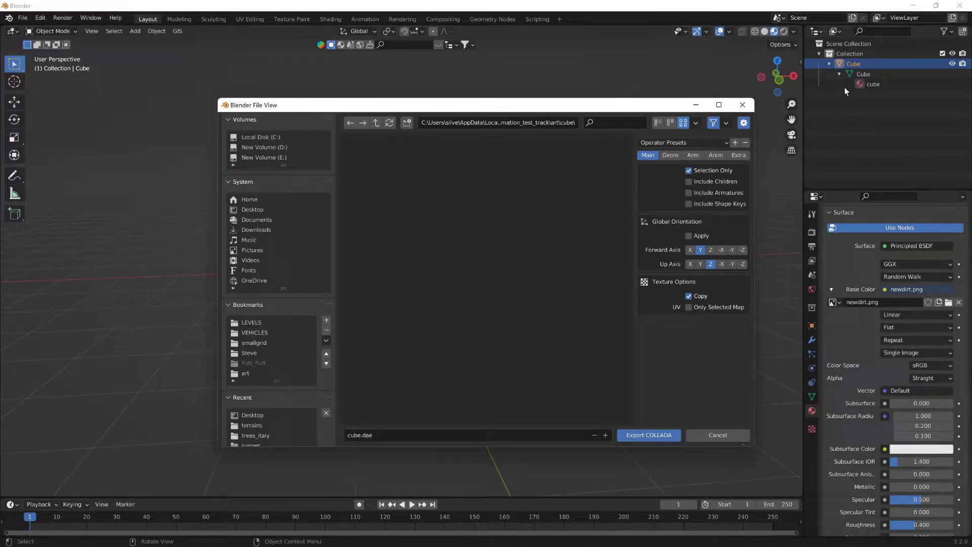
click(857, 66)
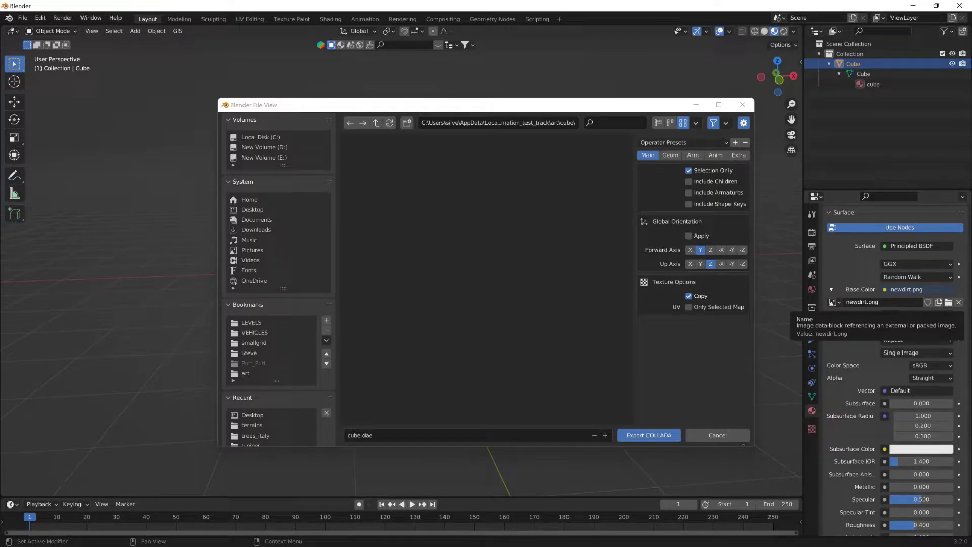
click(901, 305)
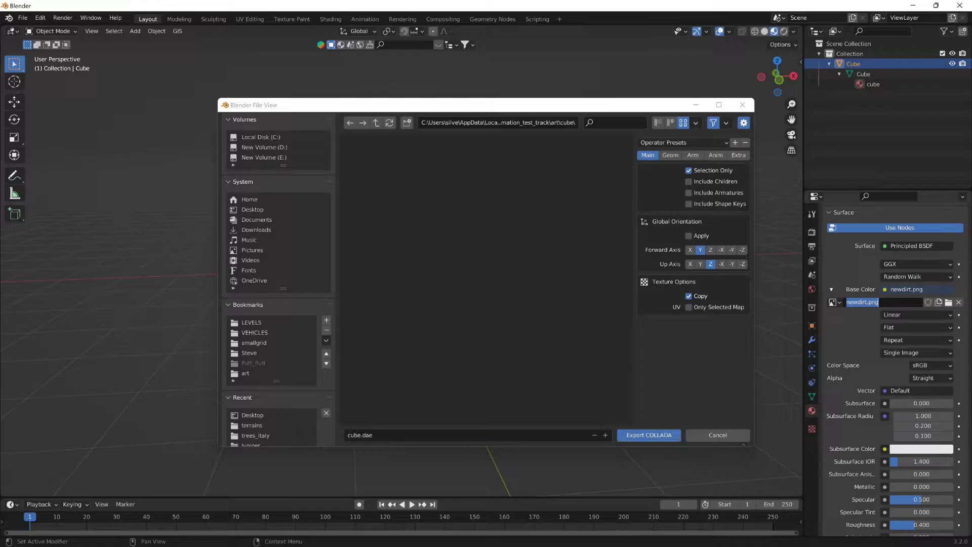
click(879, 302)
click(671, 439)
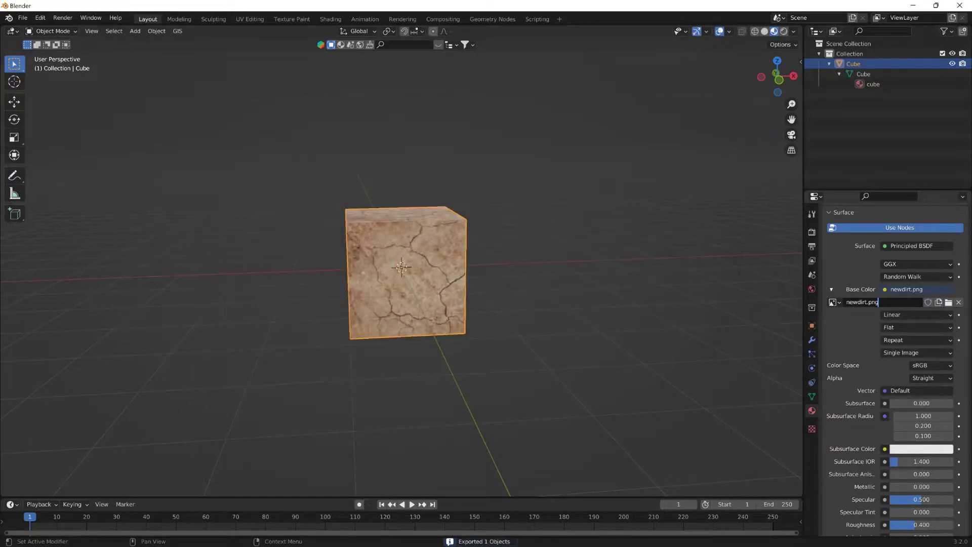
Step: Minimize Blender and the art folder window, and launch BeamNG.drive from the desktop
click(915, 6)
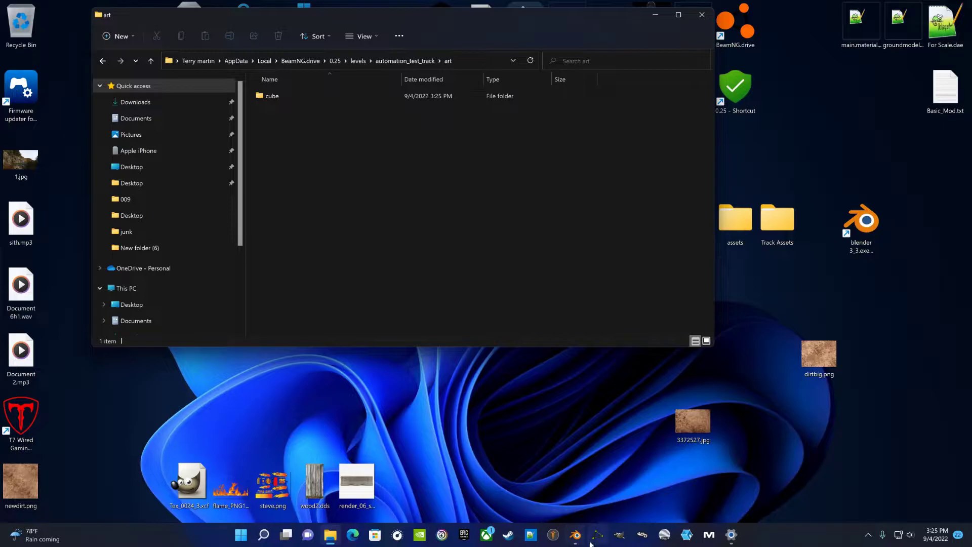
mouse_move(575, 538)
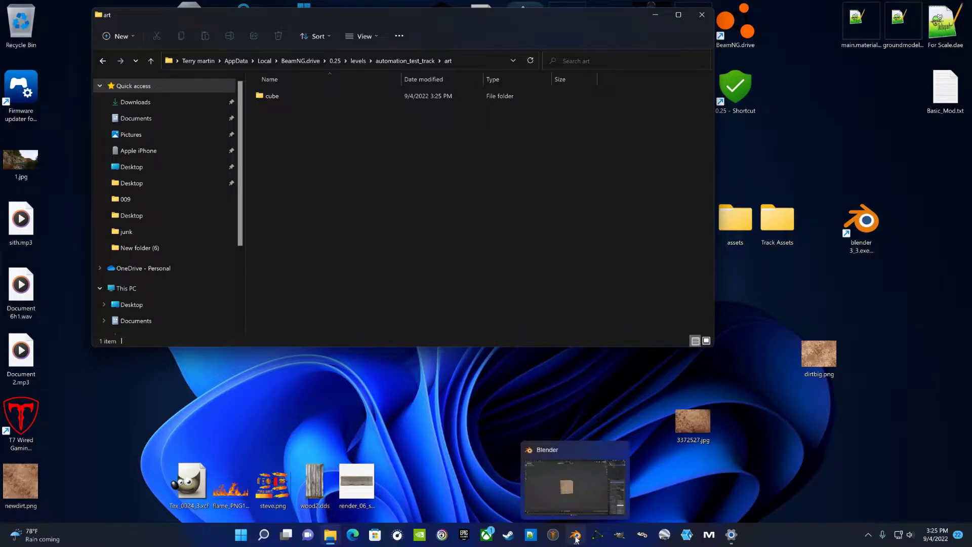
double_click(734, 23)
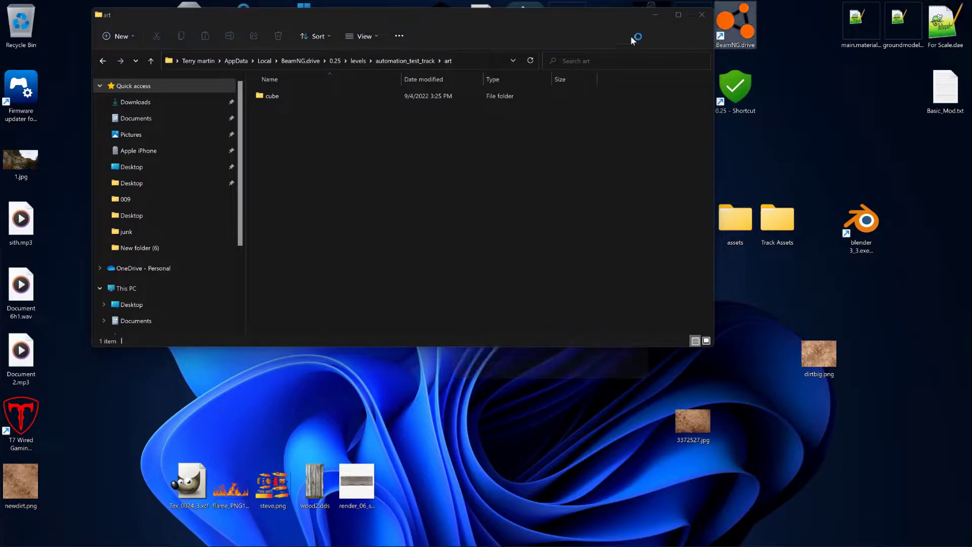
click(653, 16)
click(447, 249)
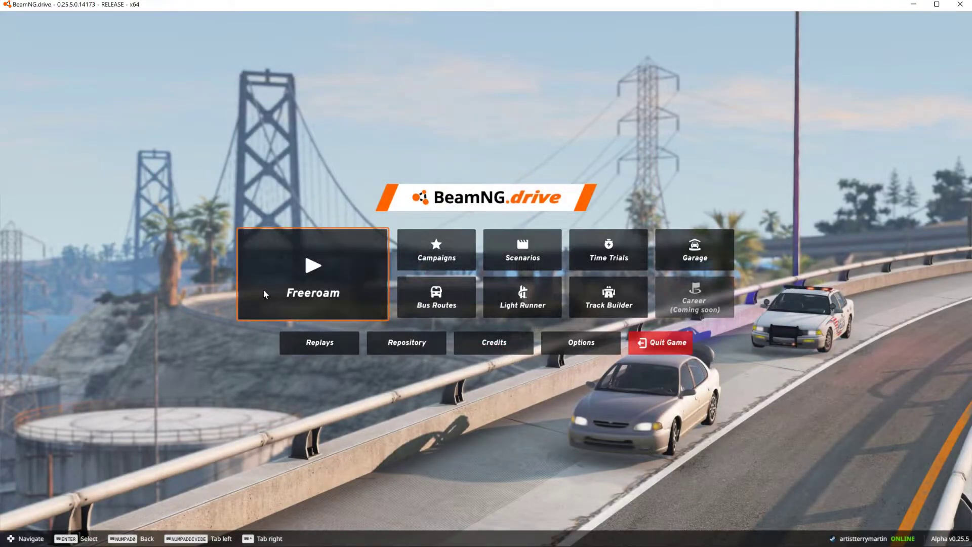
Step: Start a Freeroam session on Automation Test Track at the default Starting Line spawn point
click(256, 290)
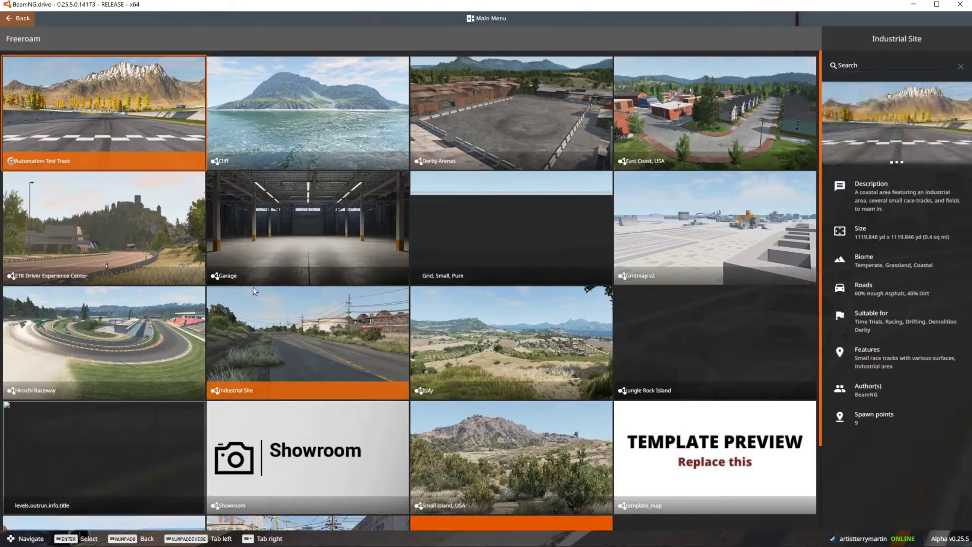
click(134, 81)
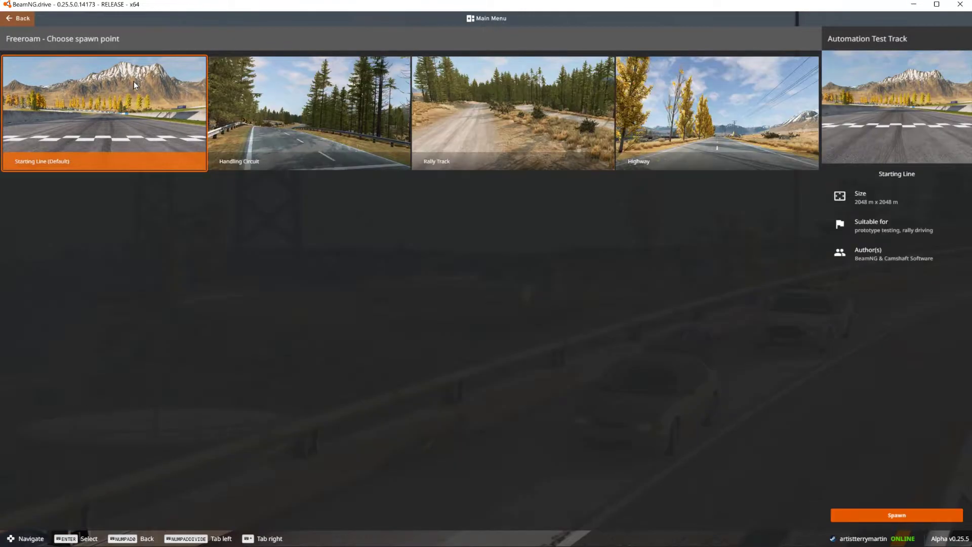
click(880, 512)
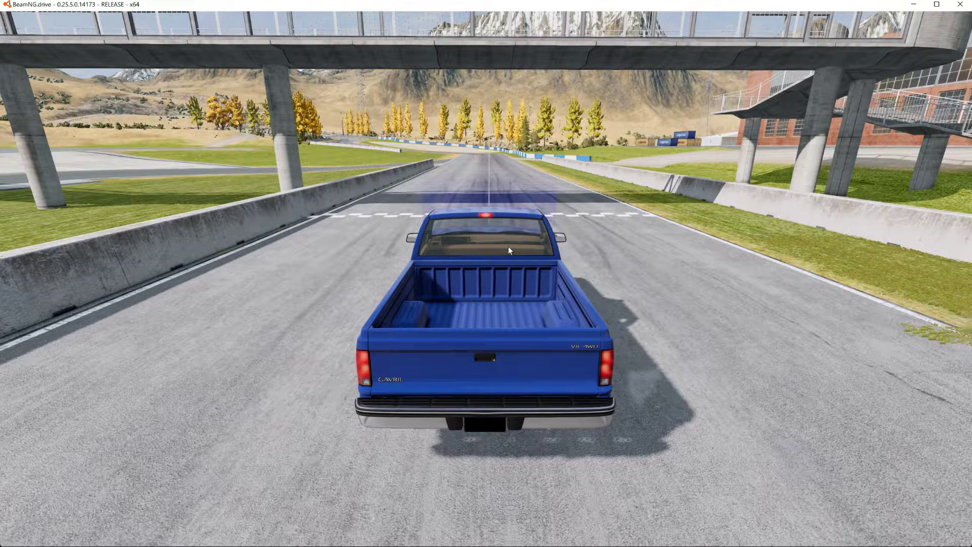
Step: Open the world editor and reopen the Material Editor alongside the Inspector
key(F11)
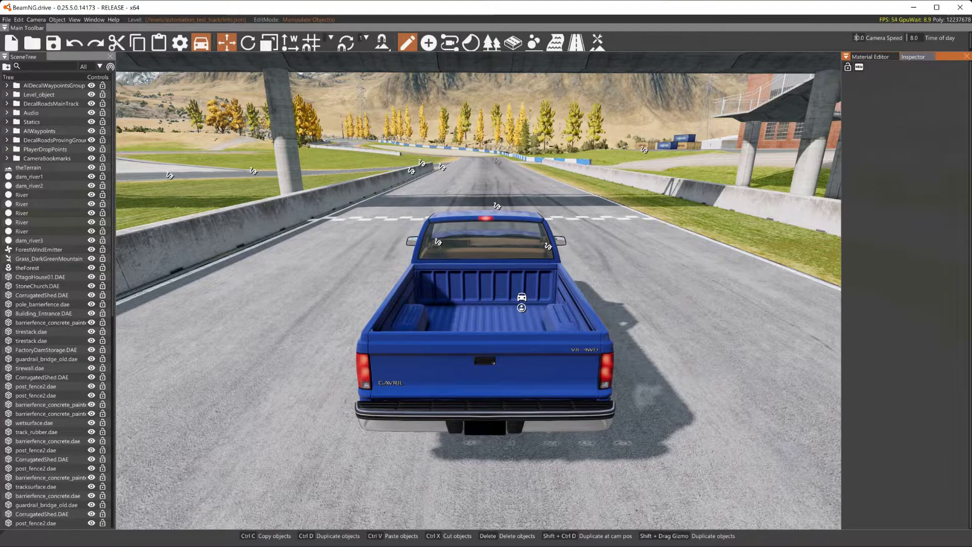
click(94, 20)
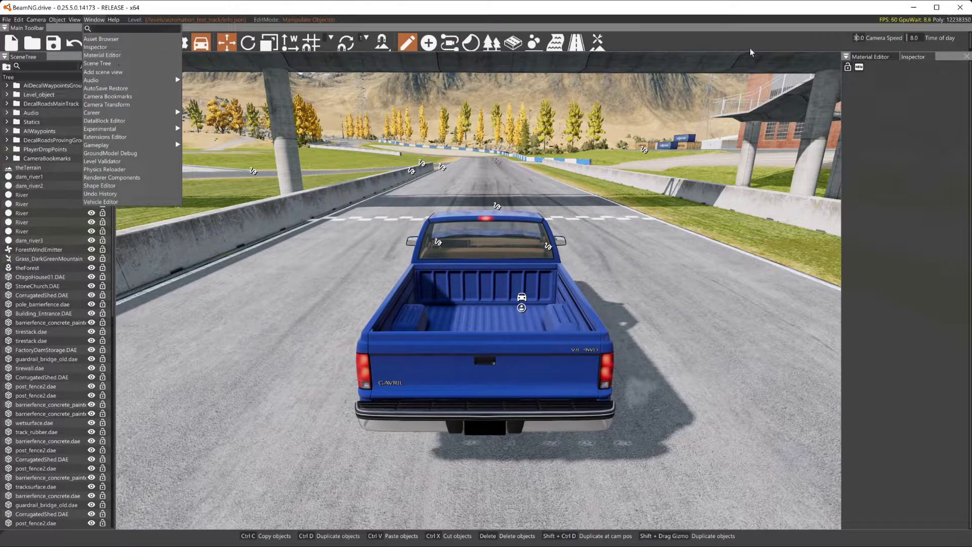
click(882, 61)
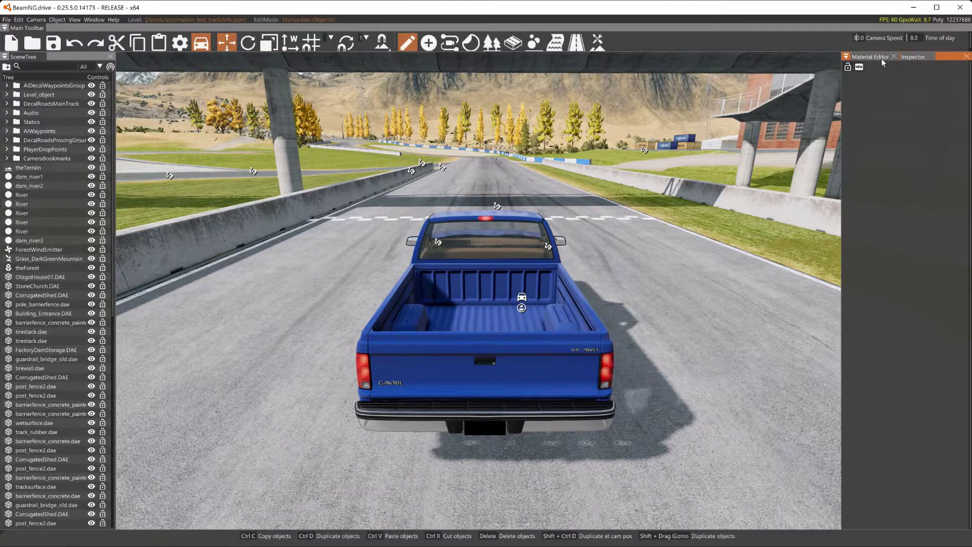
click(894, 56)
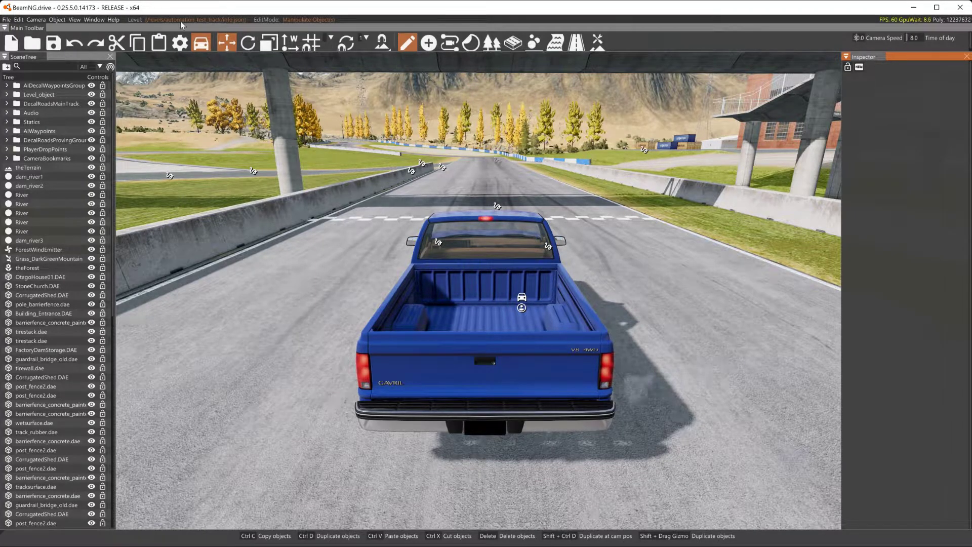
click(99, 20)
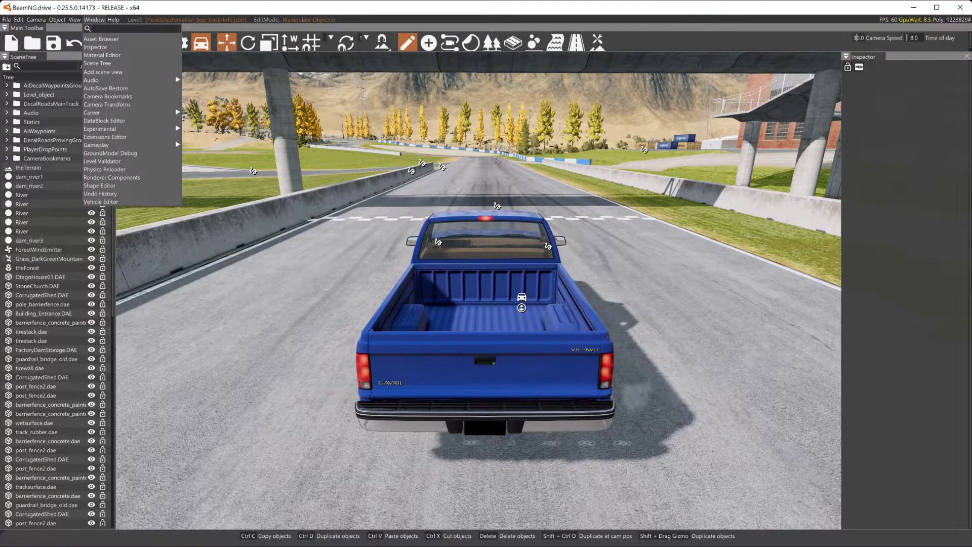
click(125, 55)
click(906, 56)
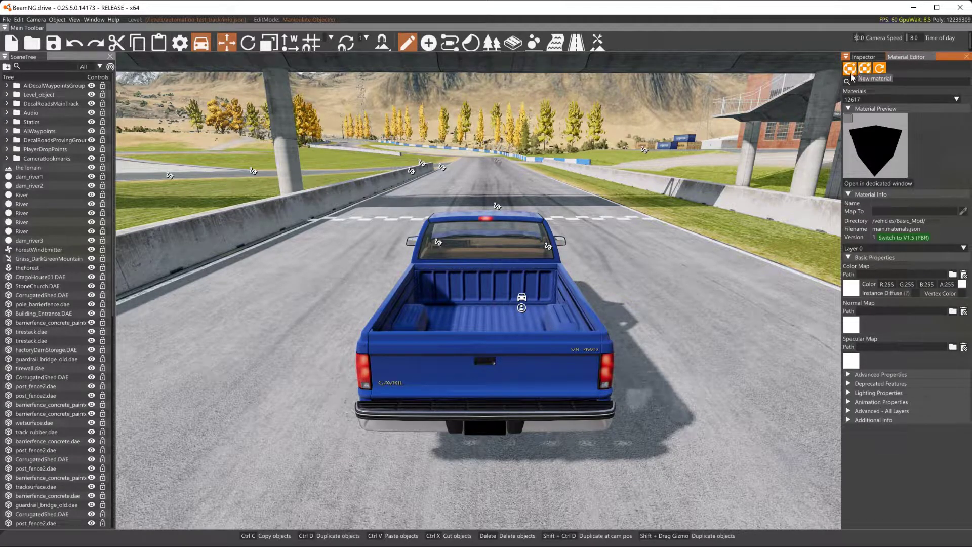
Step: Select the pedestrian overbridge and examine its list of materials in the Material Editor
right_drag(601, 329, 603, 299)
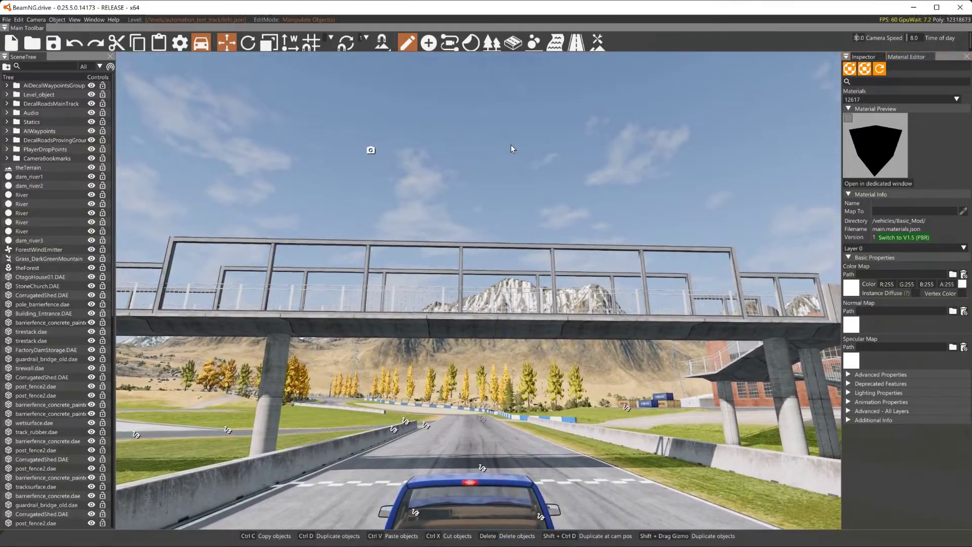
click(538, 316)
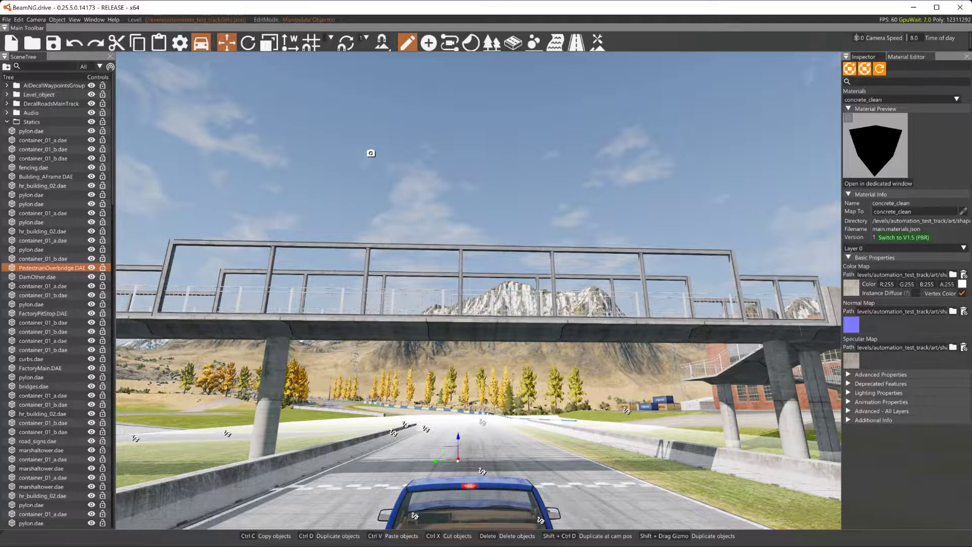
click(908, 102)
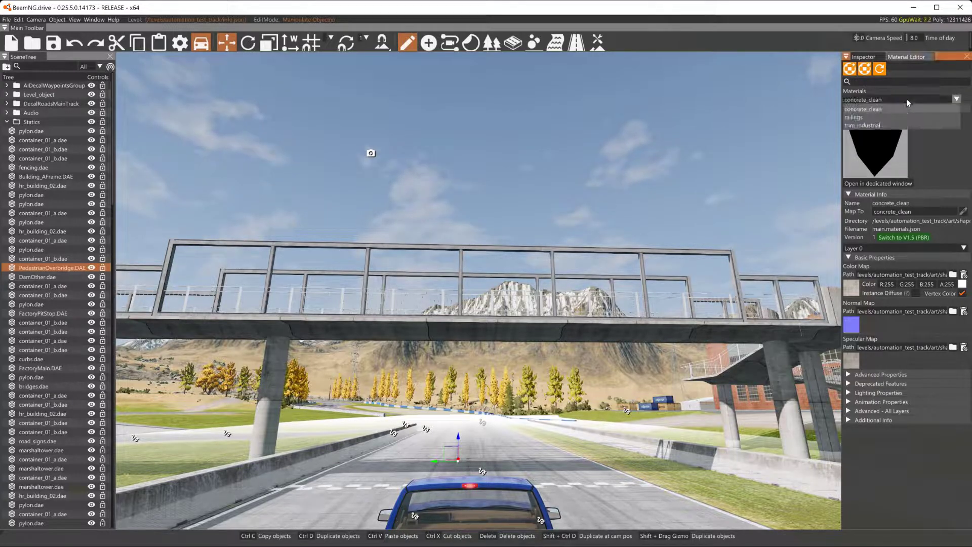
click(707, 307)
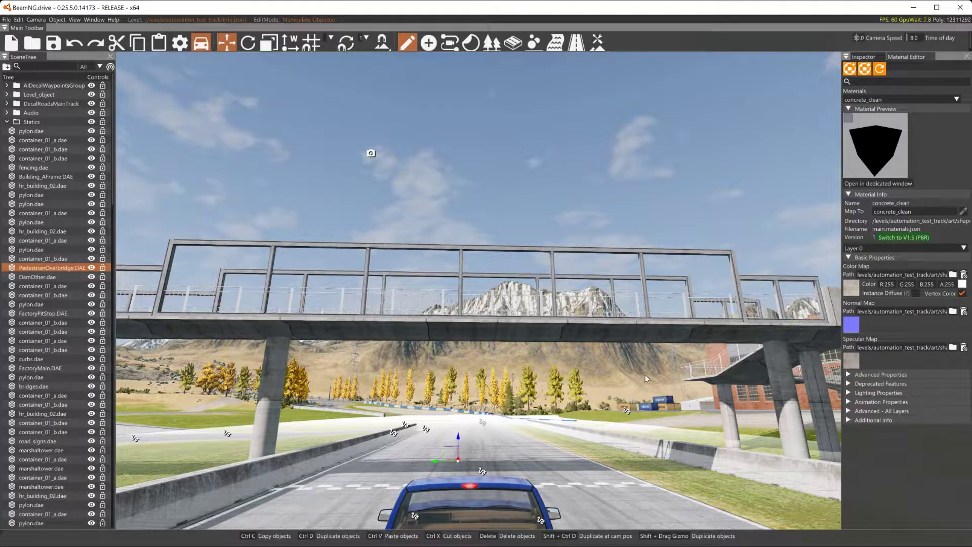
Step: Inspect the materials of the distant terrain and, with the Forest Editor's selection tool, of a roadside tree
click(531, 398)
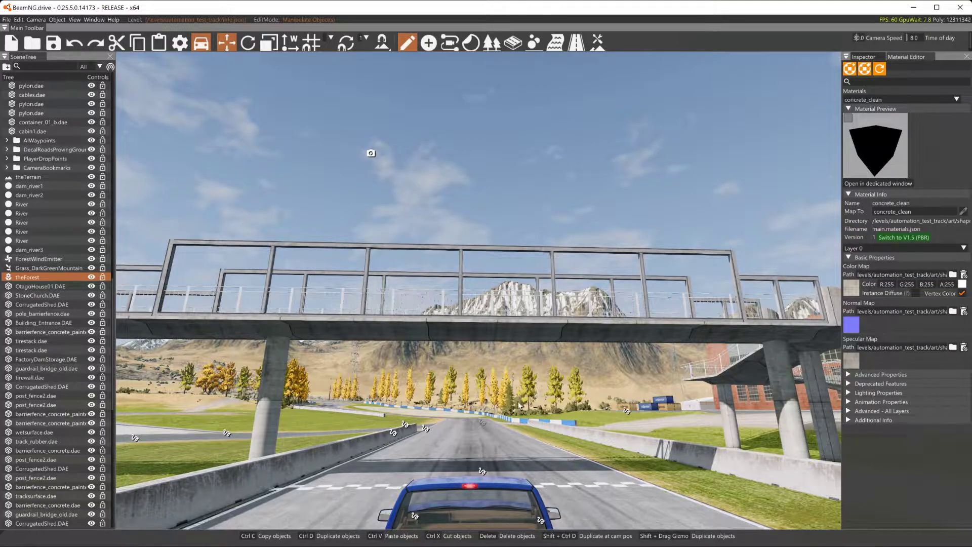
click(501, 383)
click(516, 384)
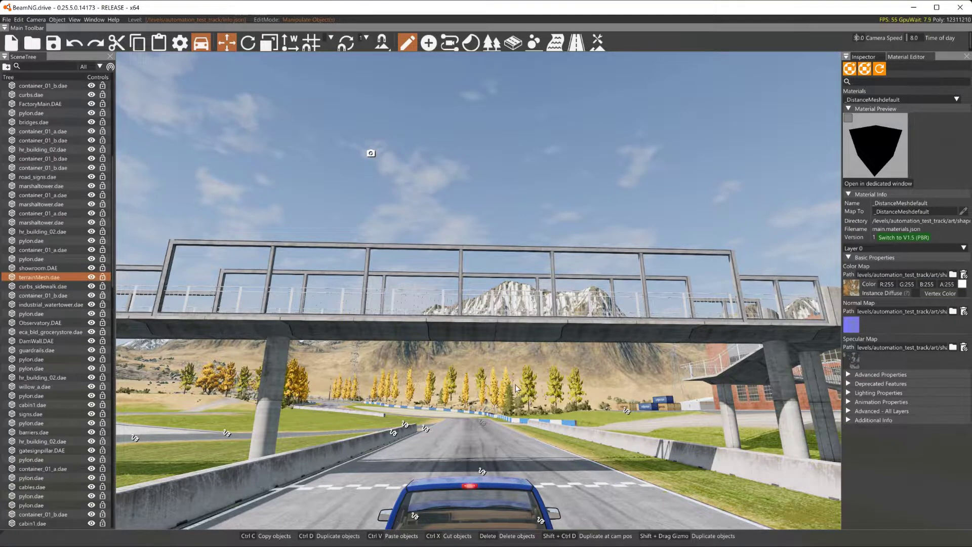
click(490, 49)
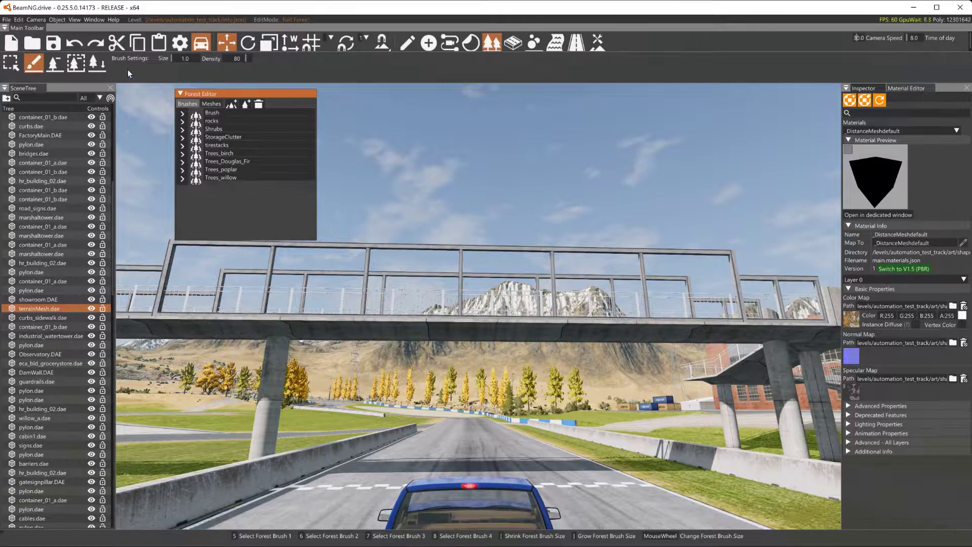
click(11, 66)
click(529, 393)
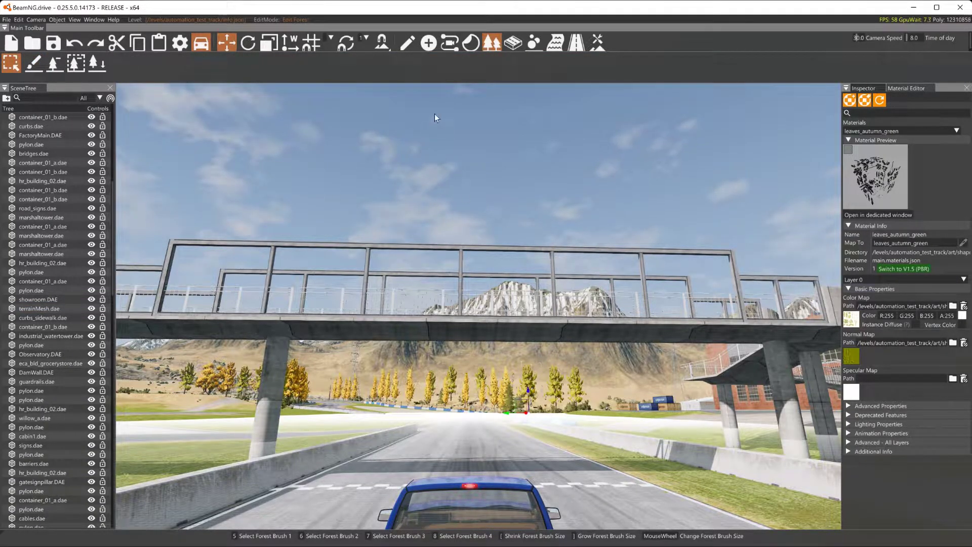
Step: Return to object manipulation and examine the materials of the pedestrian overbridge and the track barriers
click(406, 45)
click(469, 334)
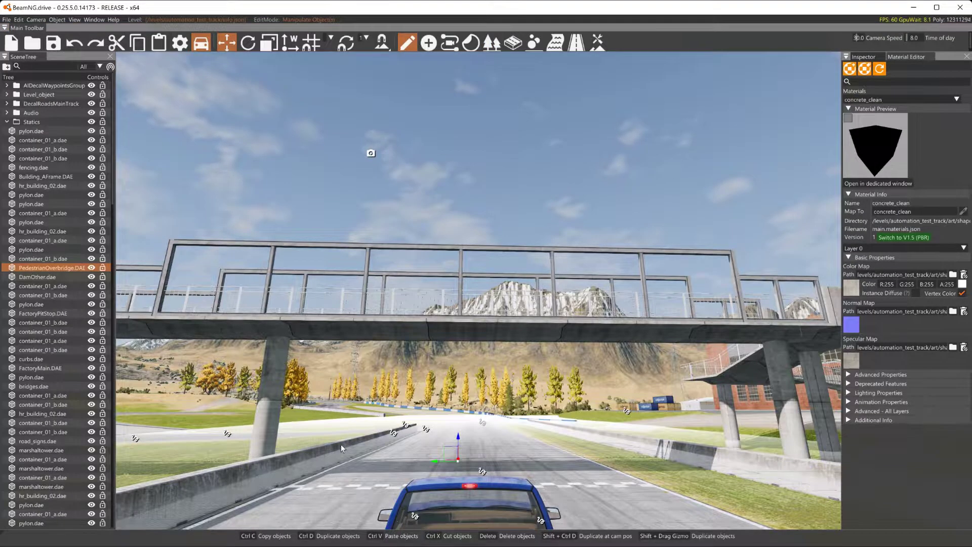
click(287, 375)
click(317, 326)
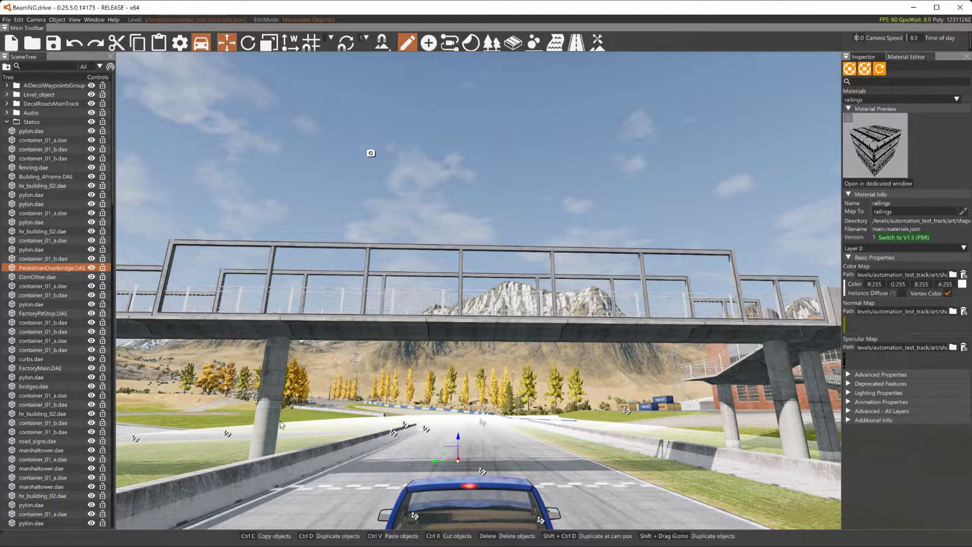
click(285, 471)
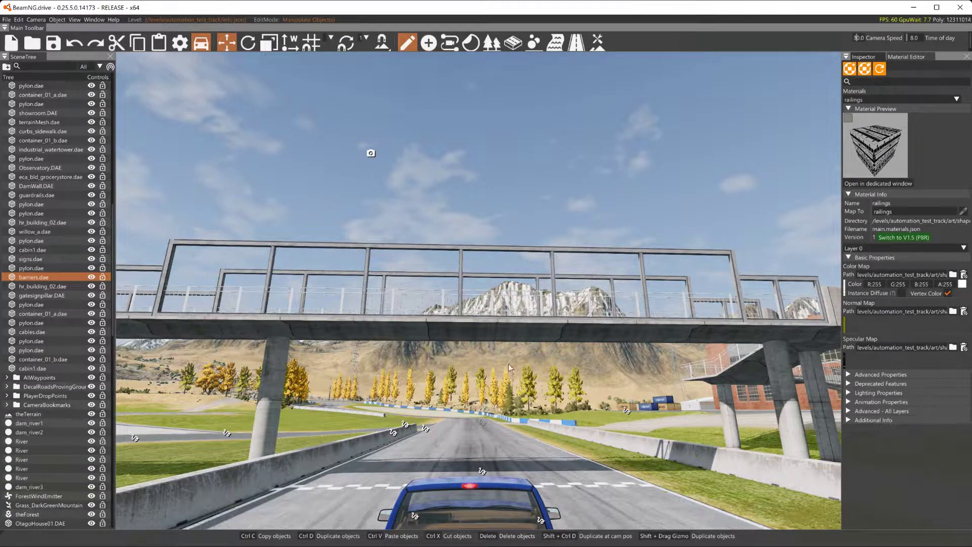
Step: Clear the selection and create a new material named cube in /levels/automation_test_track/art/main.materials.json
click(556, 107)
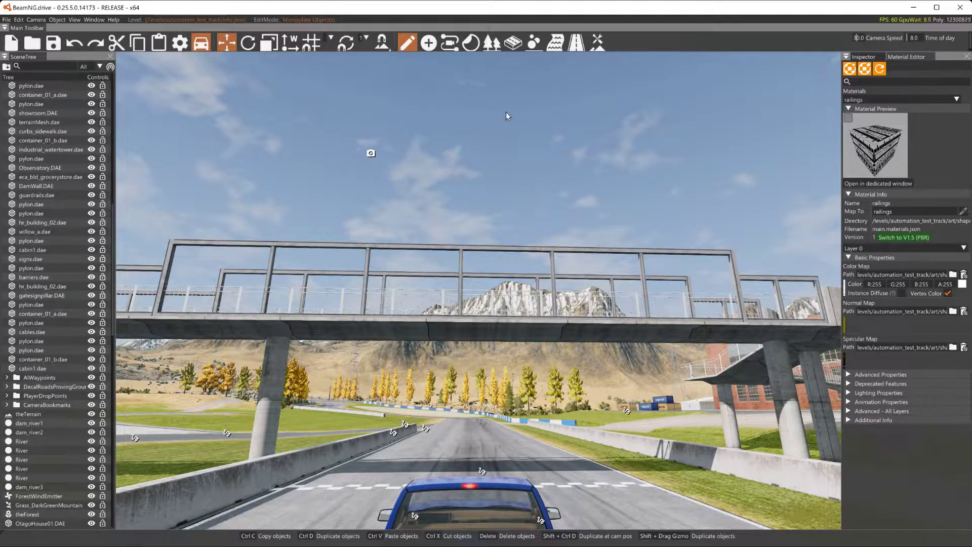
click(860, 71)
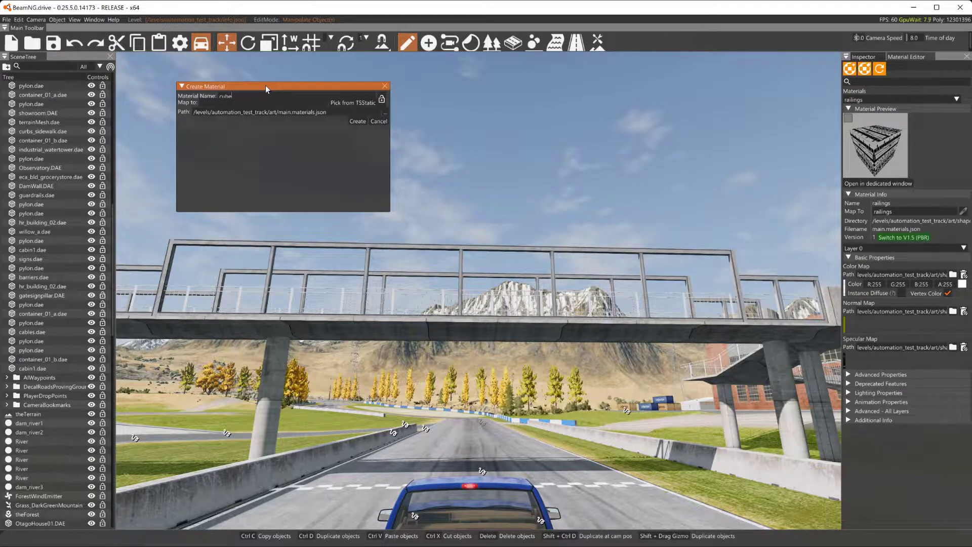
click(358, 122)
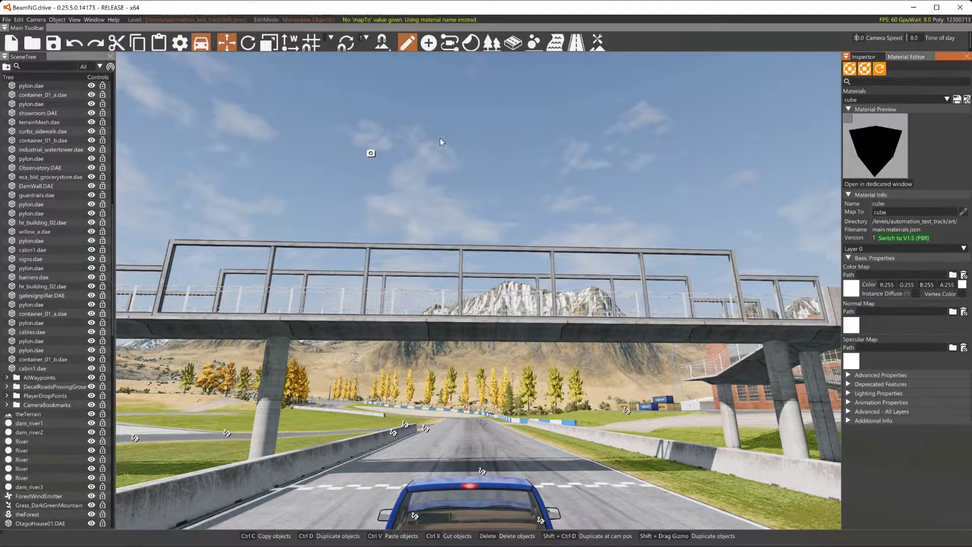
Step: Save the cube material and place cube.dae from the Asset Browser's automation_test_track/art/cube folder on the track ahead of the truck
click(957, 99)
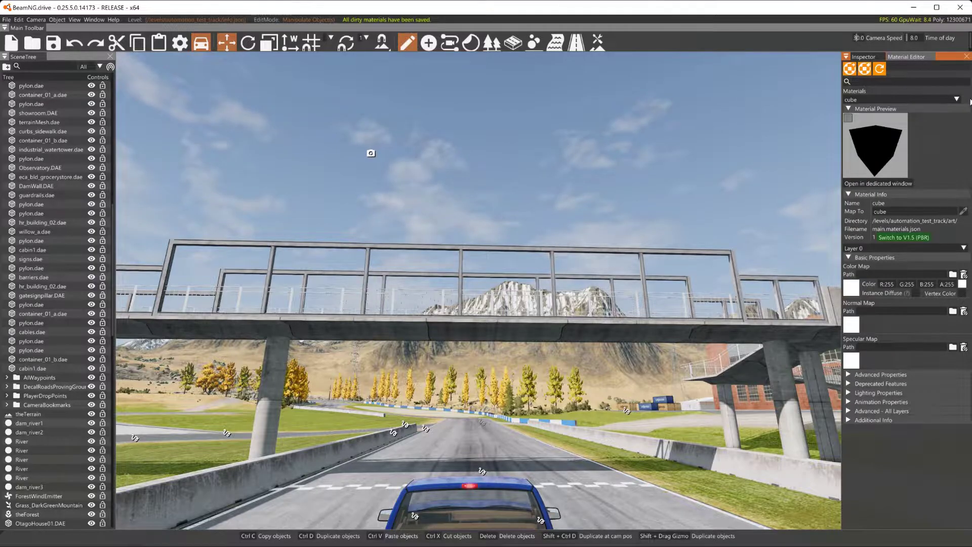
click(88, 21)
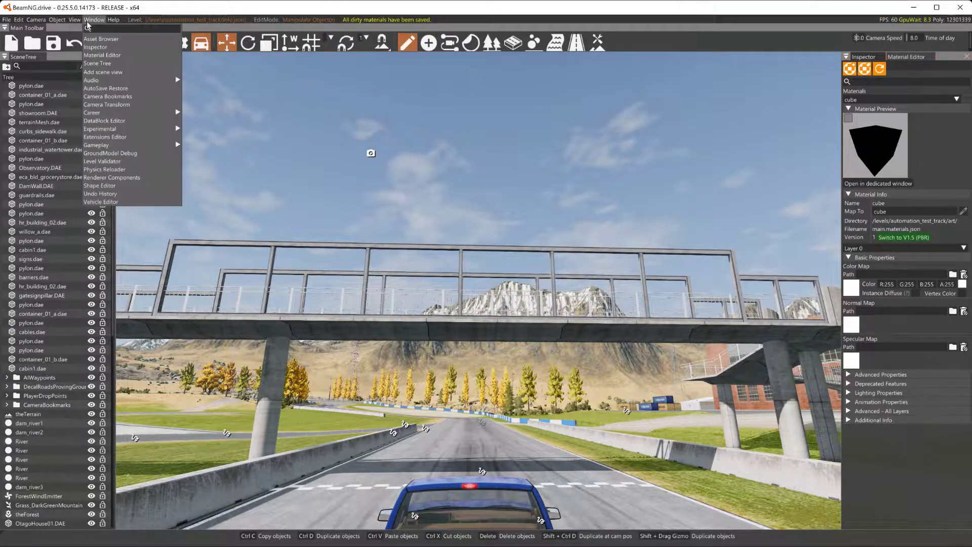
click(99, 35)
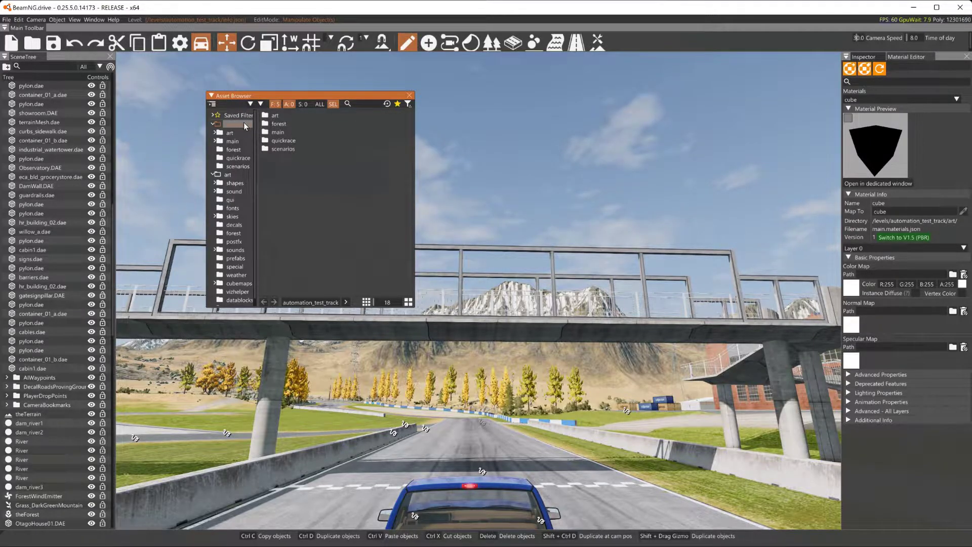
drag(260, 148, 311, 144)
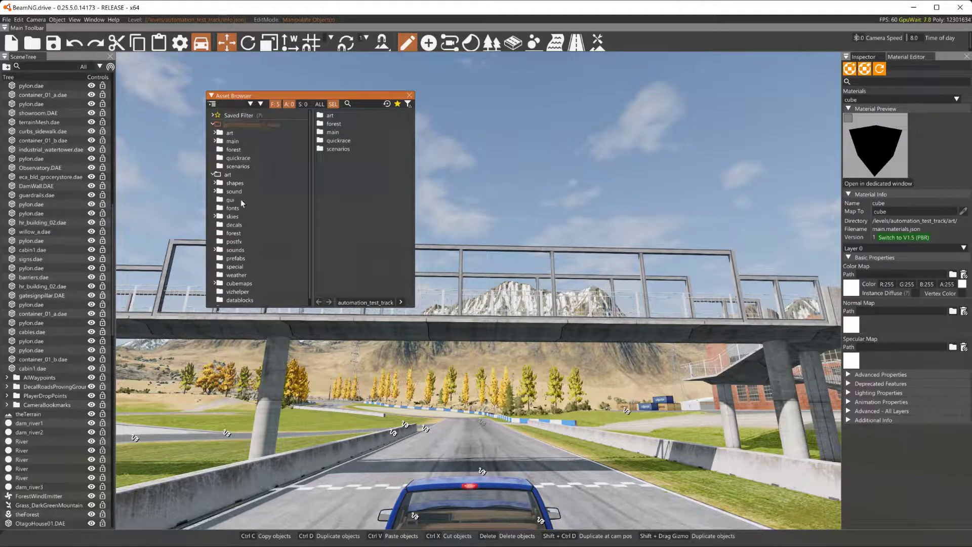
scroll(241, 223, down, 1)
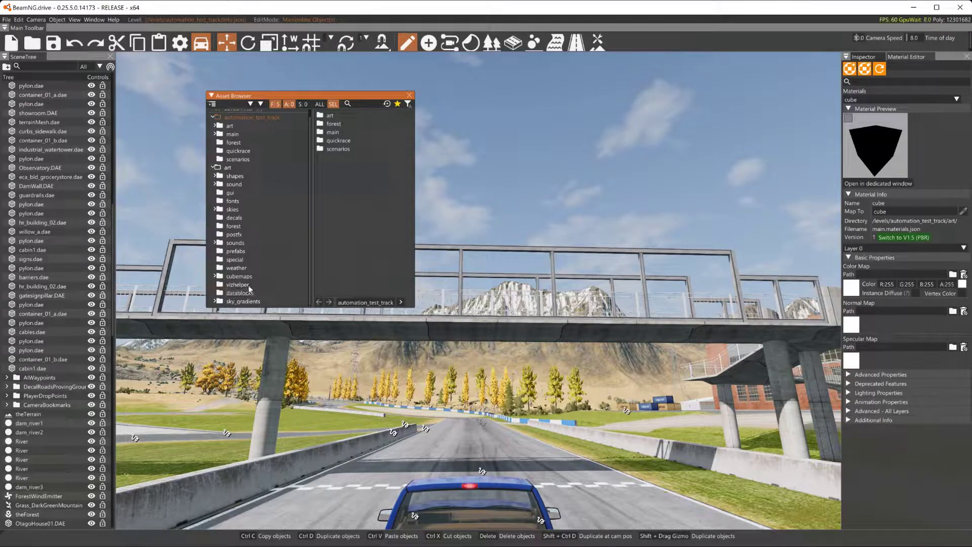
scroll(250, 268, up, 1)
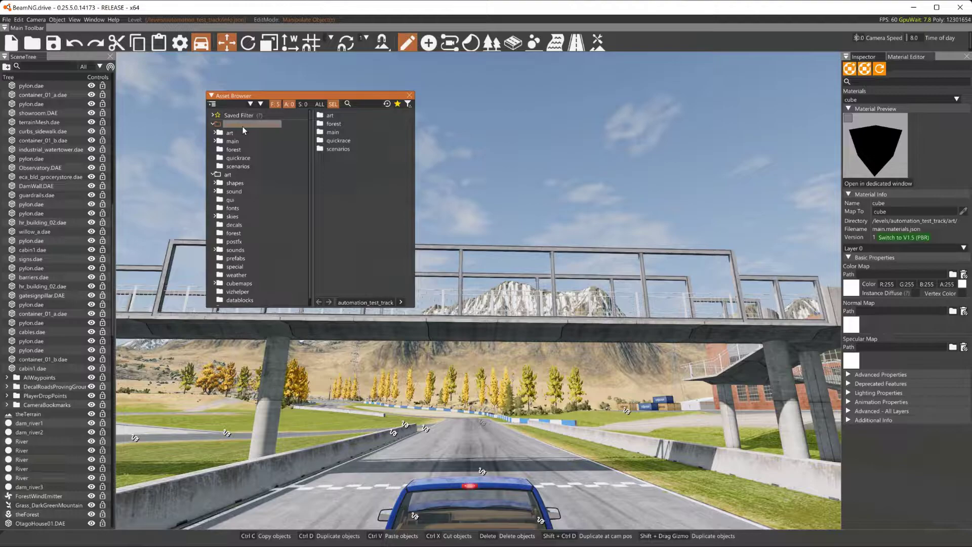
click(217, 132)
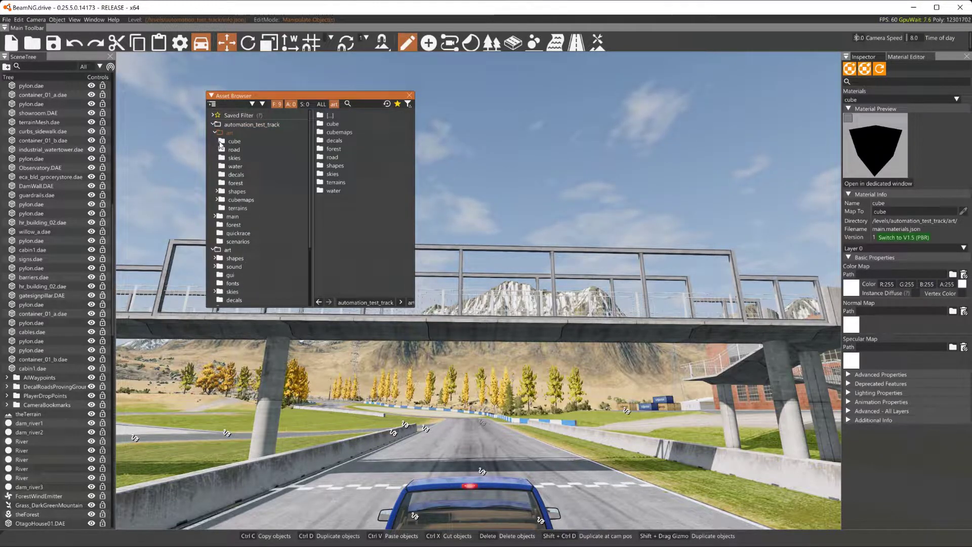
click(227, 141)
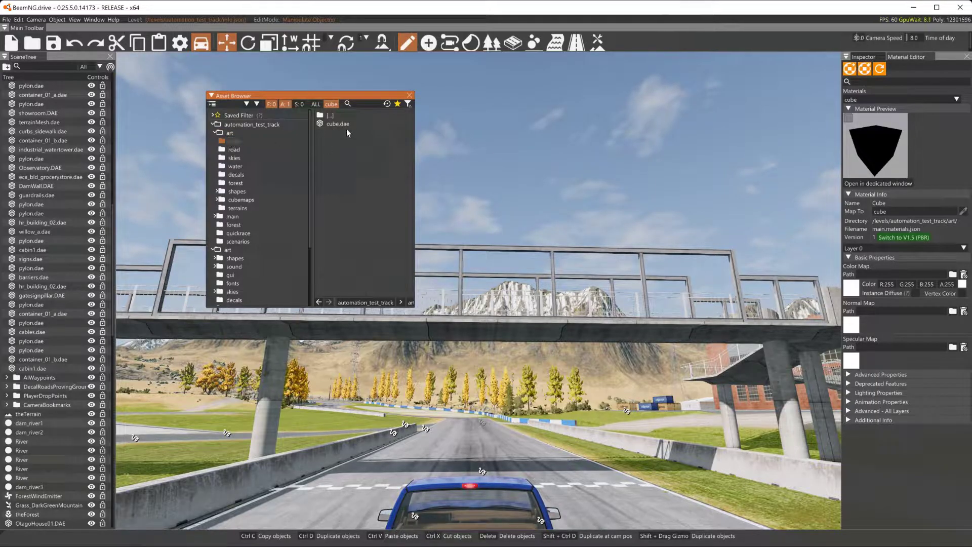
drag(346, 126, 618, 442)
right_drag(729, 442, 775, 488)
Step: Assign newdirt.png from /levels/automation_test_track/art/cube/ as the color map of the cube material
click(855, 288)
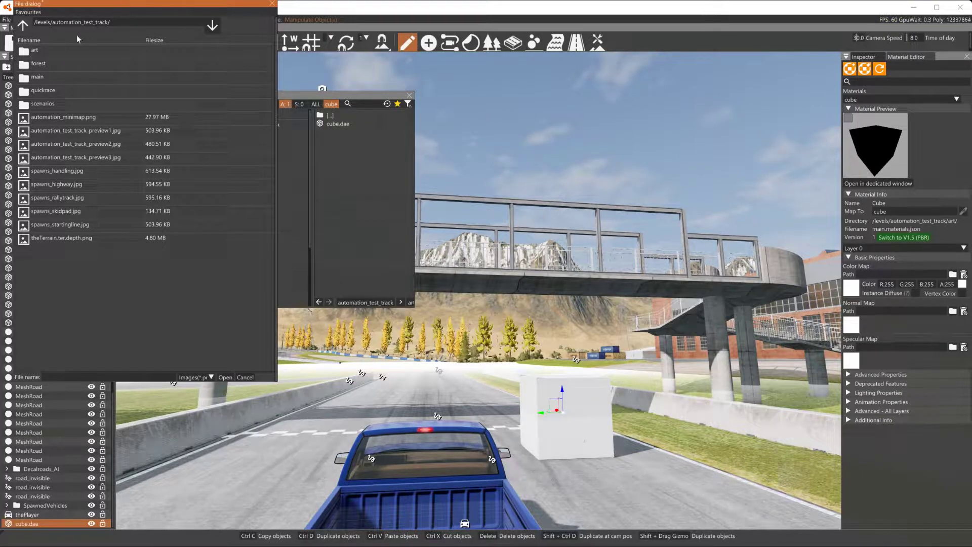
double_click(50, 47)
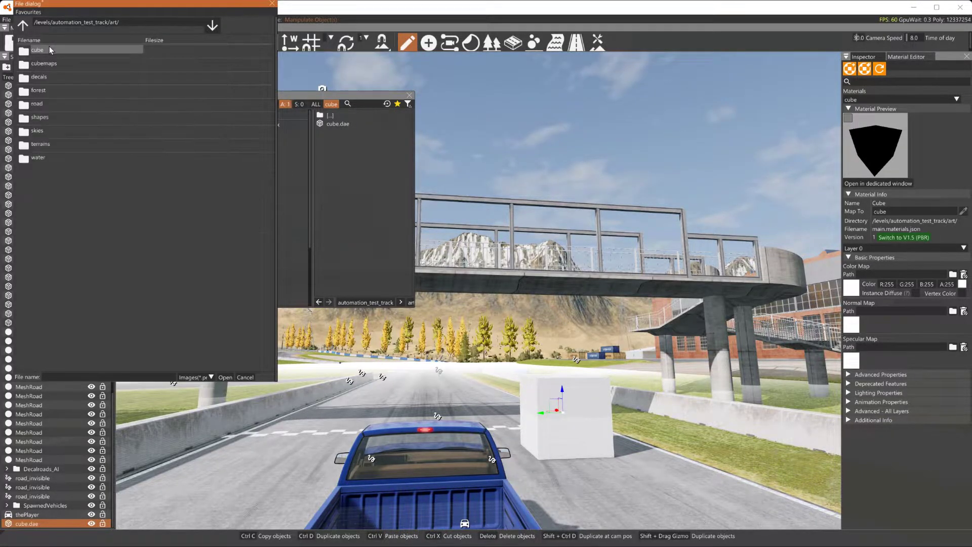
double_click(51, 46)
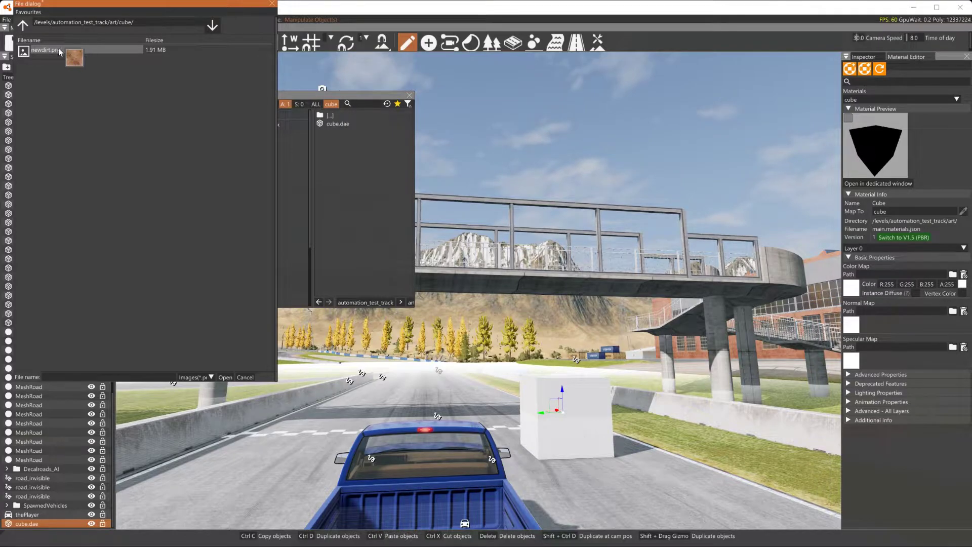
click(55, 50)
click(225, 377)
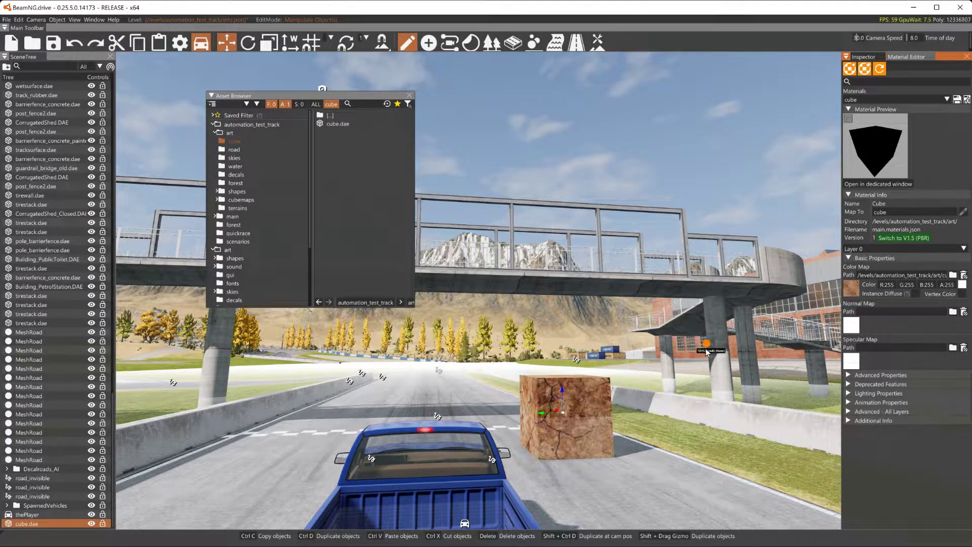
Step: Expand the material's advanced properties and test the cube's collision by driving the truck into it and reversing back out
click(848, 375)
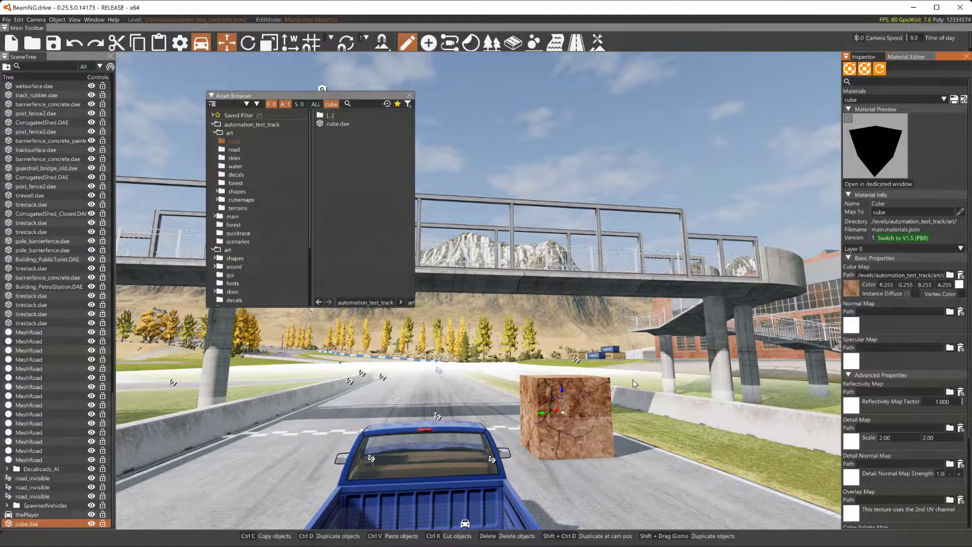
key(Up)
key(Right)
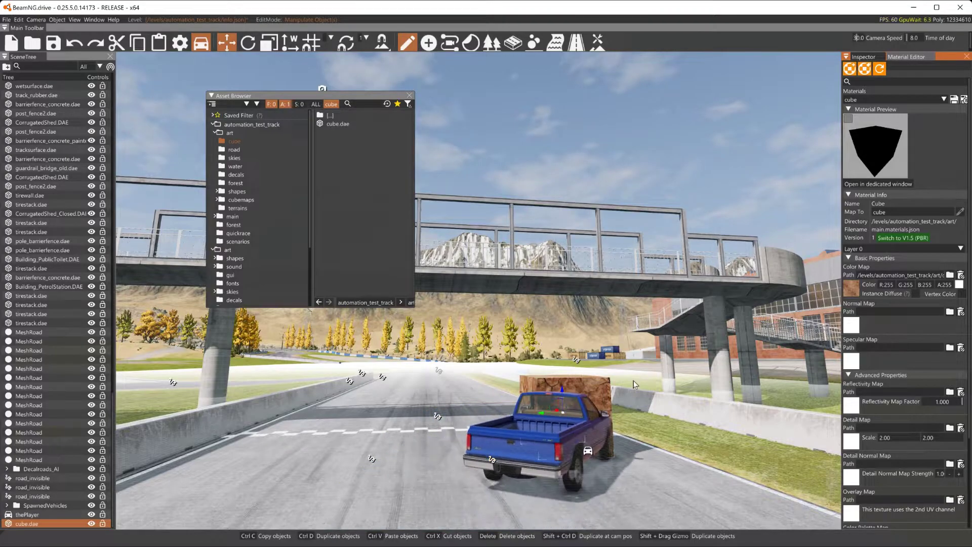
key(Up)
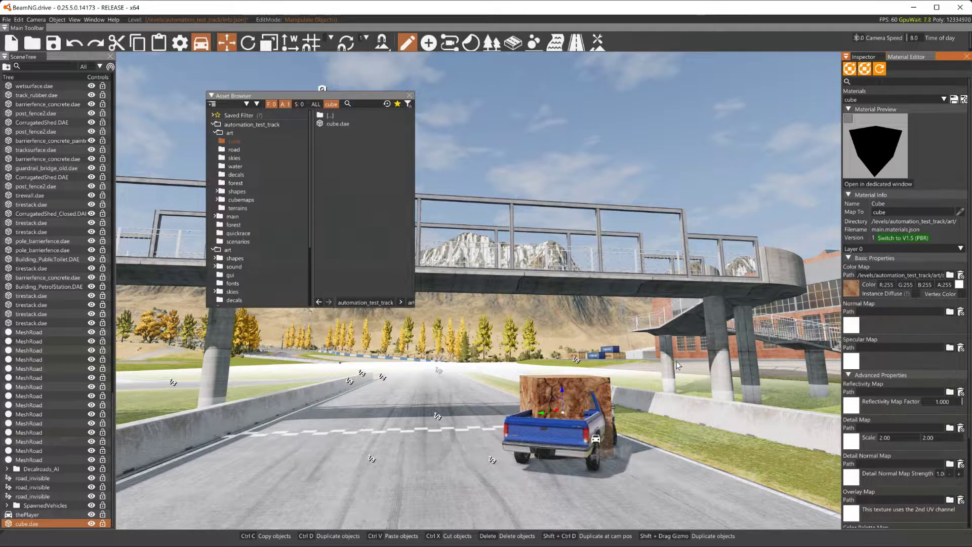
key(Down)
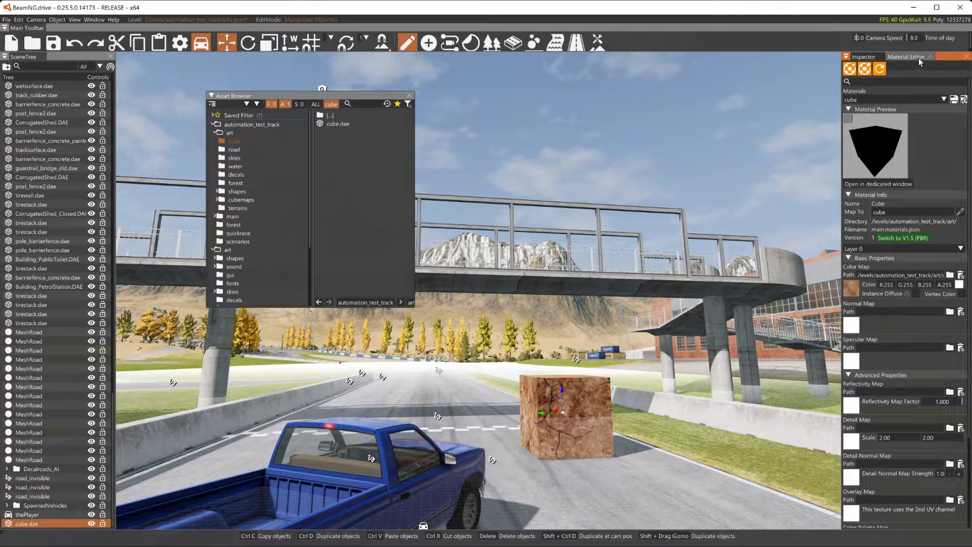
Step: Set the placed cube's collision type to Visible Mesh Final and rebuild the level's collision
click(863, 57)
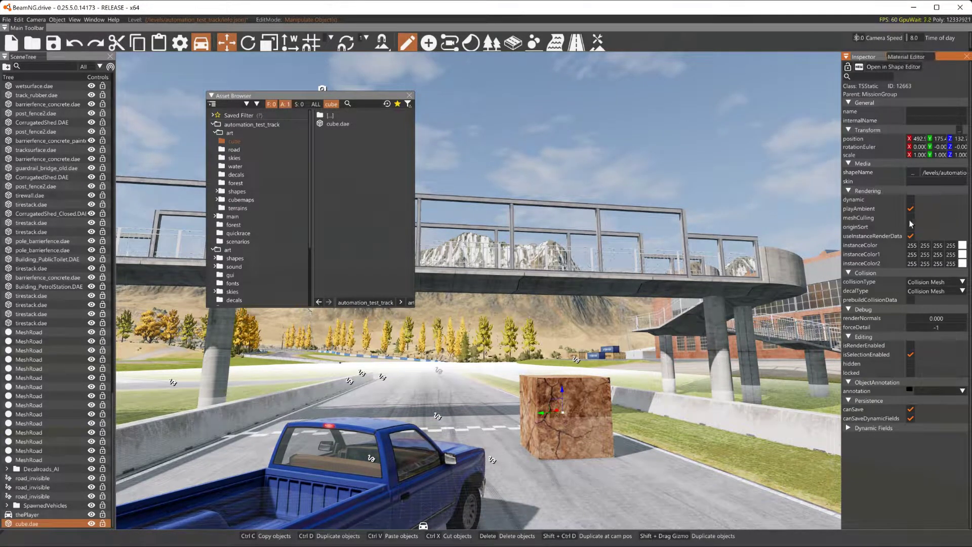
click(926, 283)
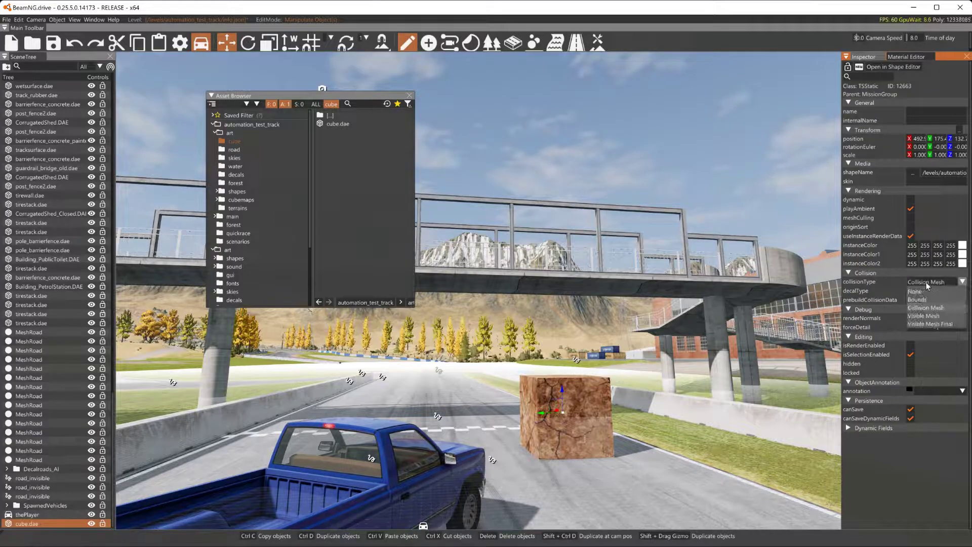
click(932, 323)
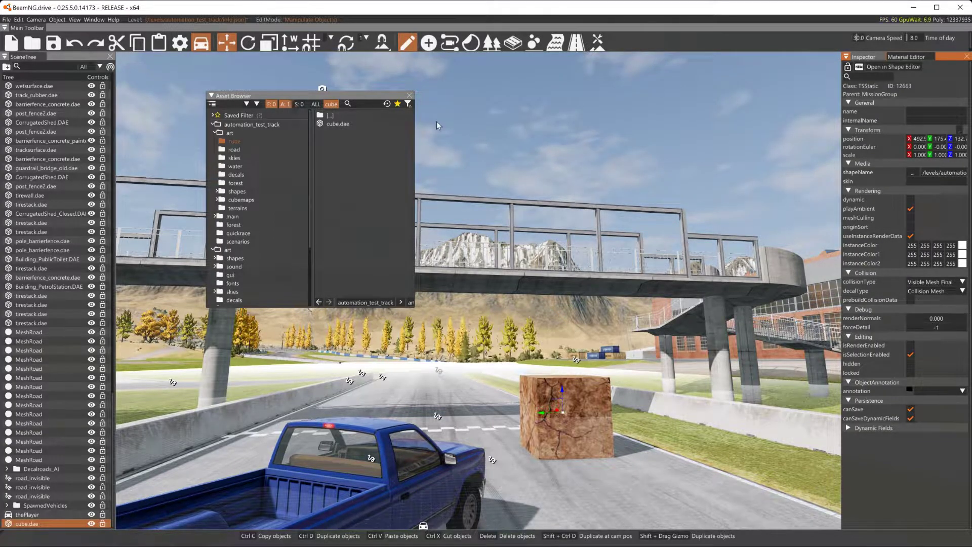
click(19, 19)
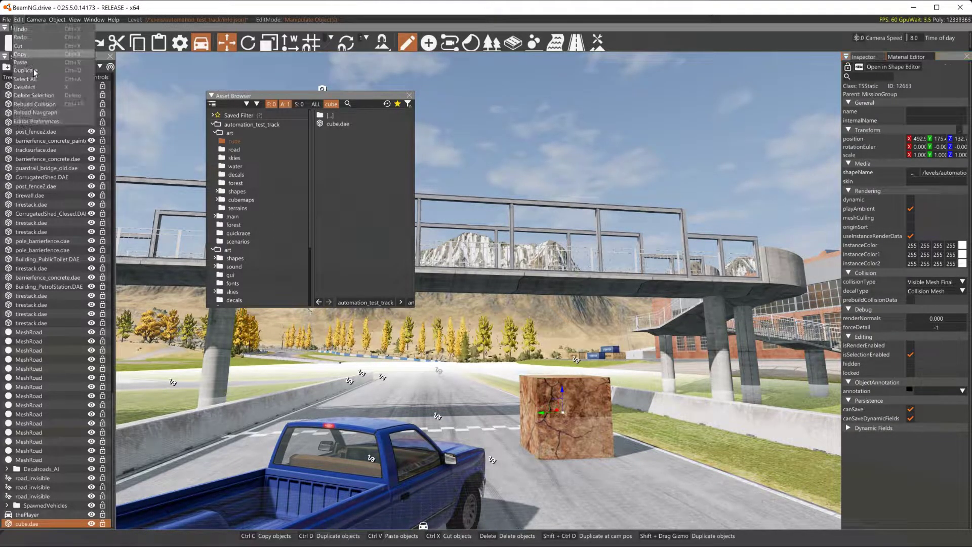
click(46, 104)
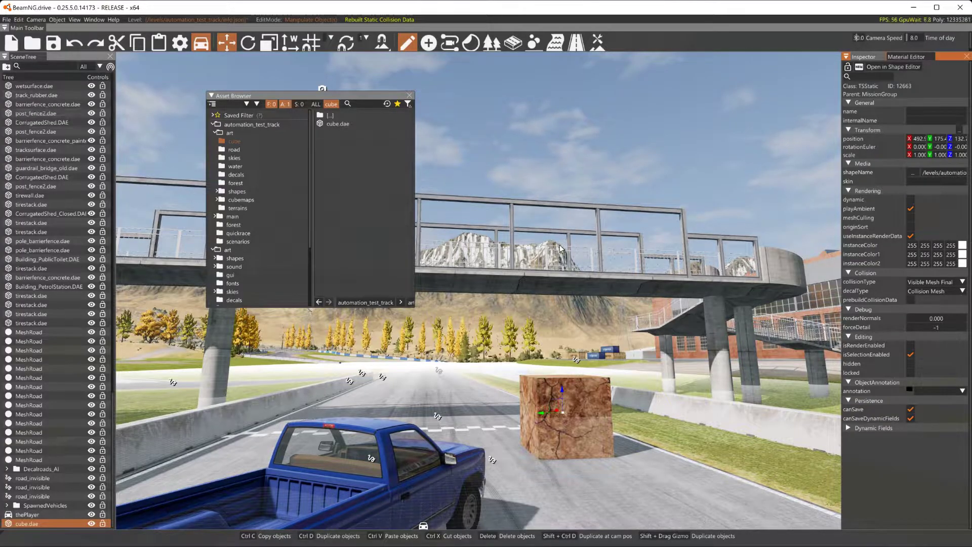
Step: Drive the truck against the cube to test its rebuilt collision, reverse away, and lower the cube slightly along its vertical axis
key(Up)
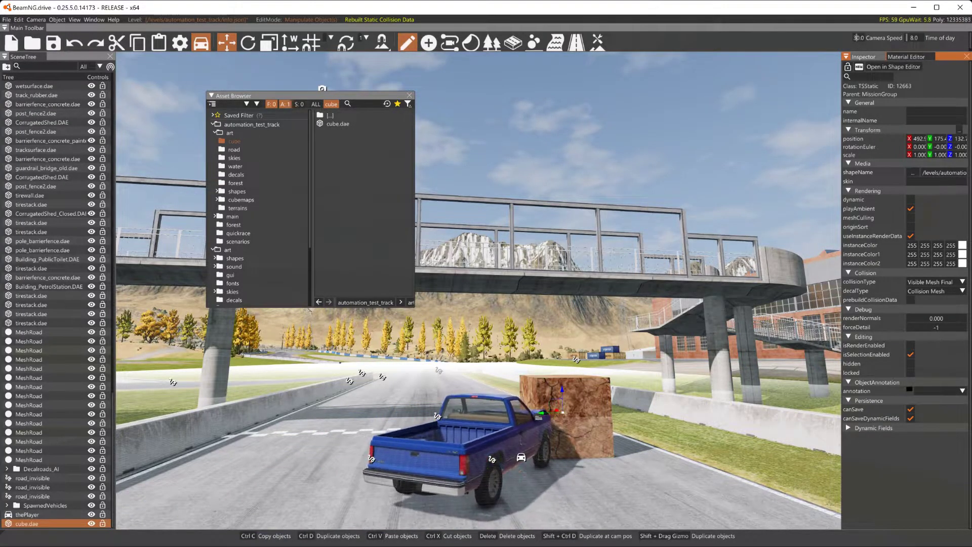
key(Down)
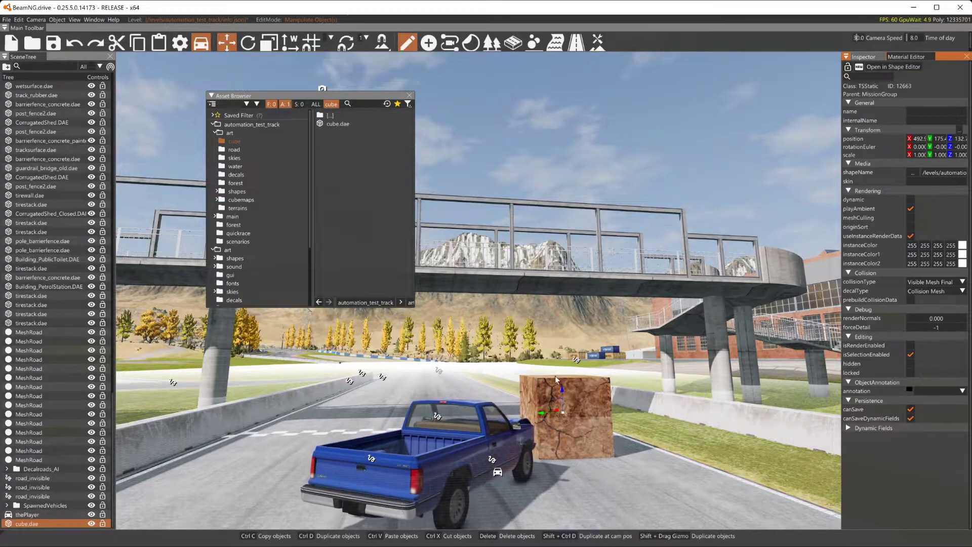
key(Down)
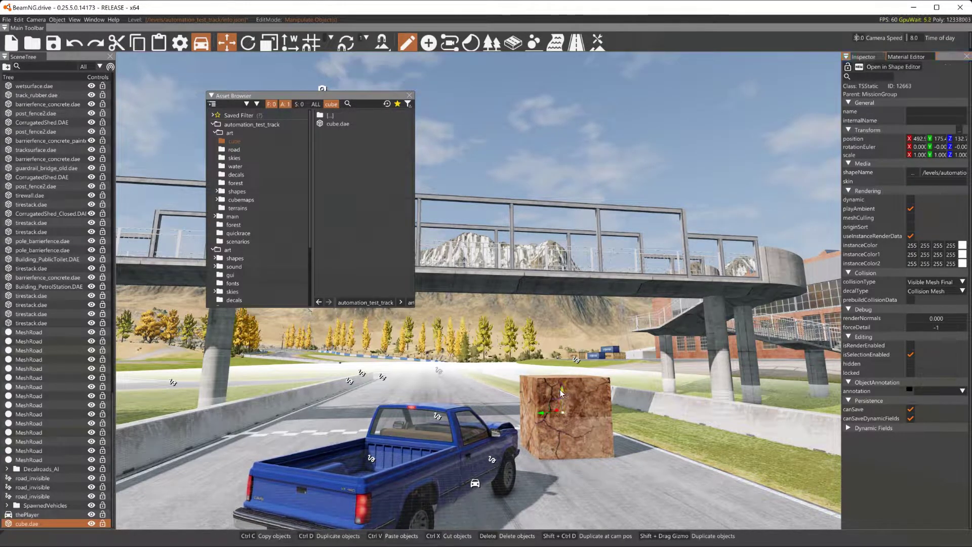
mouse_move(566, 392)
mouse_down()
mouse_move(564, 368)
mouse_move(568, 397)
mouse_up()
key(Up)
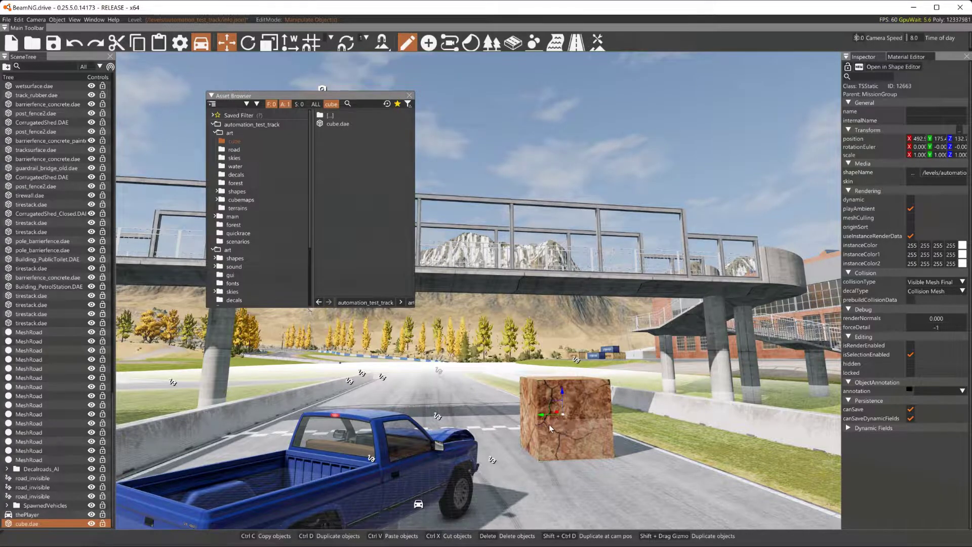
Step: Examine the textured cube from several sides together with its material's advanced and lighting properties
key(a)
right_drag(521, 440, 511, 478)
key(w)
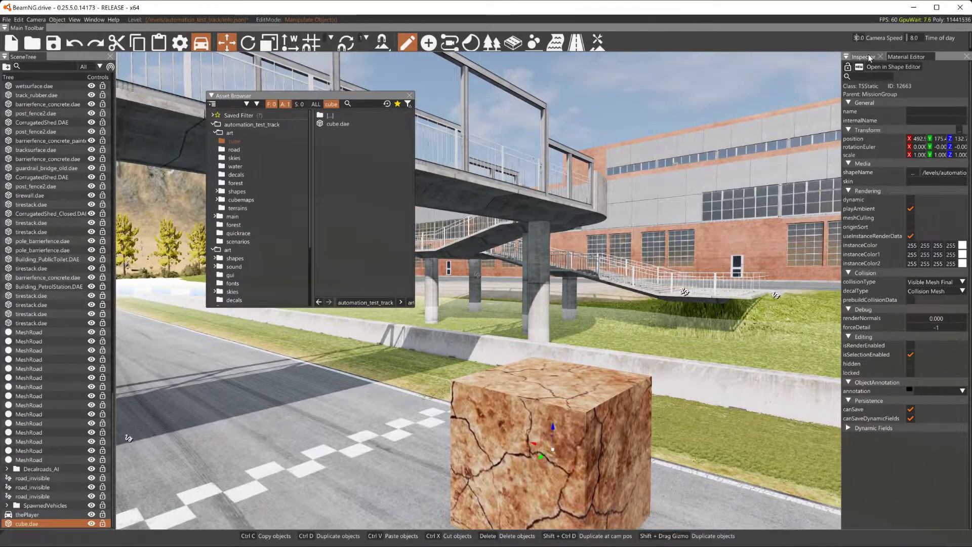
click(909, 55)
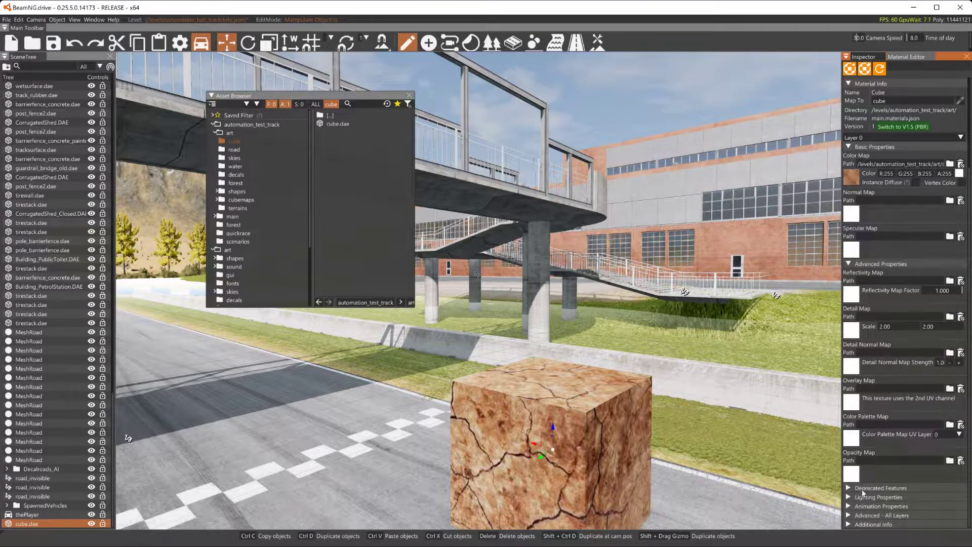
click(849, 496)
scroll(853, 488, down, 2)
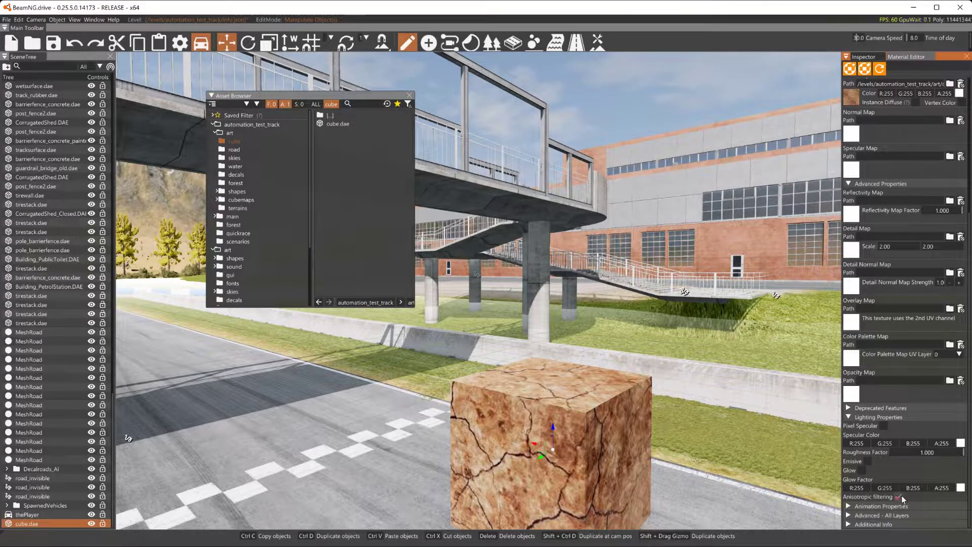
key(s)
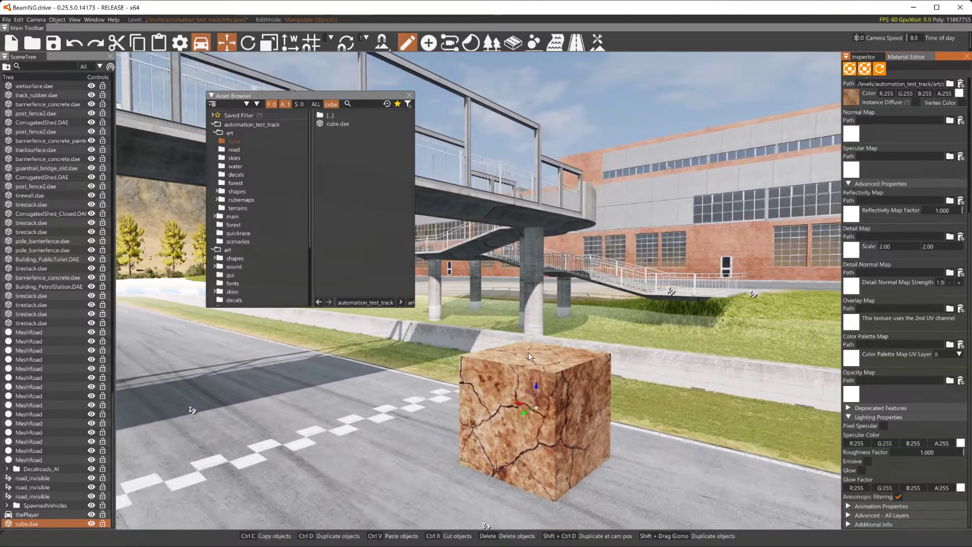
key(s)
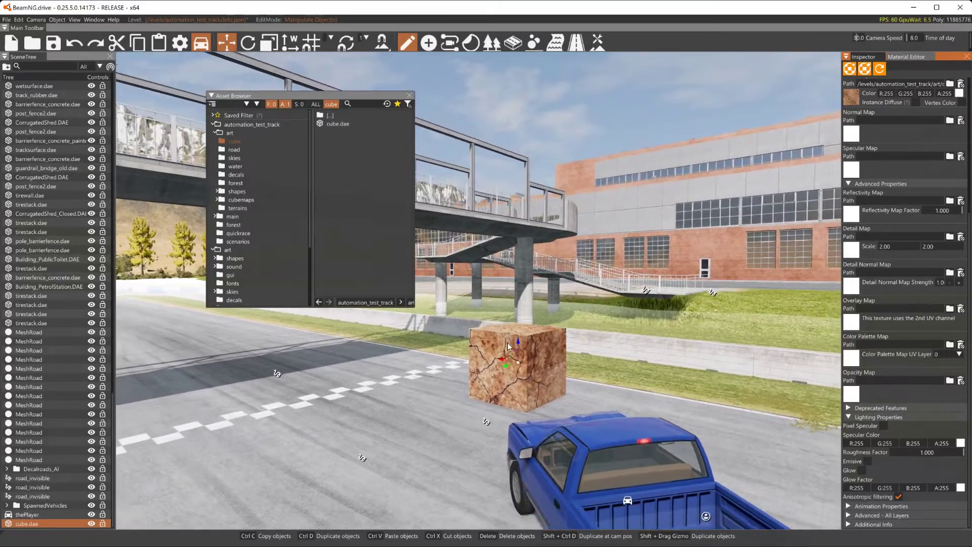
key(s)
key(d)
right_drag(572, 356, 355, 357)
key(d)
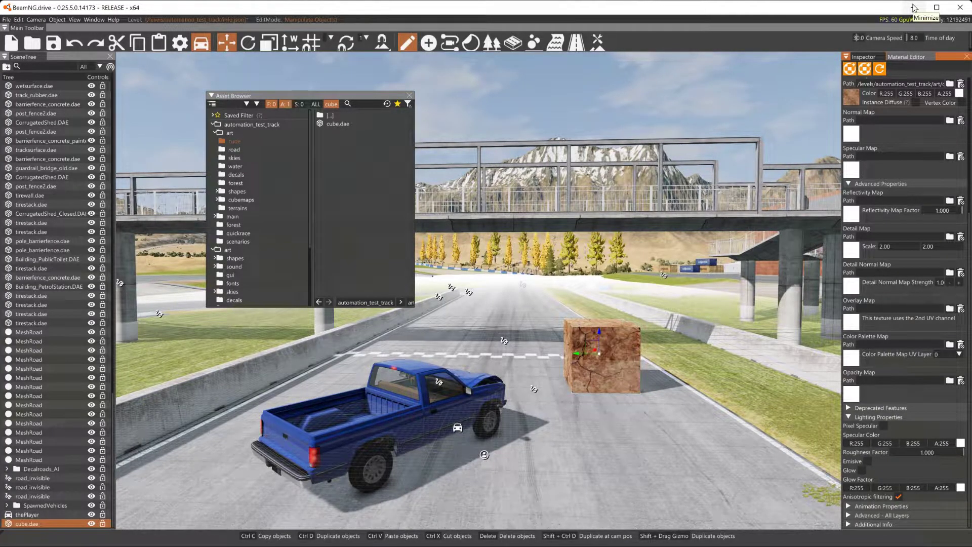
Step: Switch to Blender and delete the textured cube from the scene
click(914, 7)
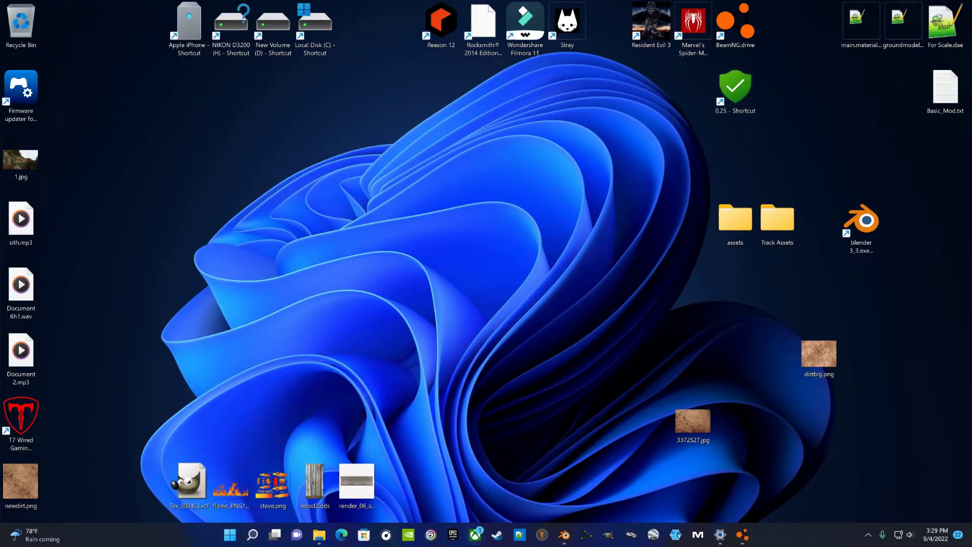
mouse_move(741, 541)
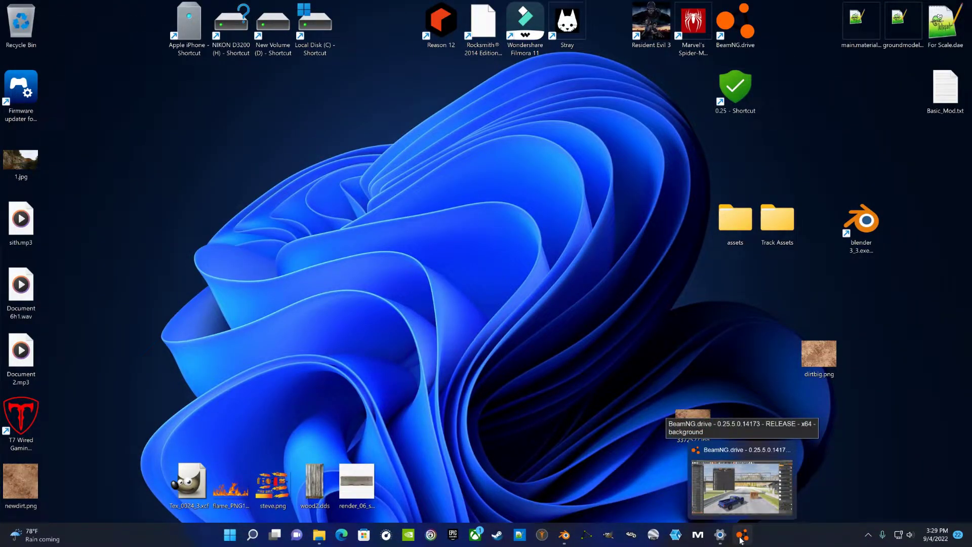
click(564, 534)
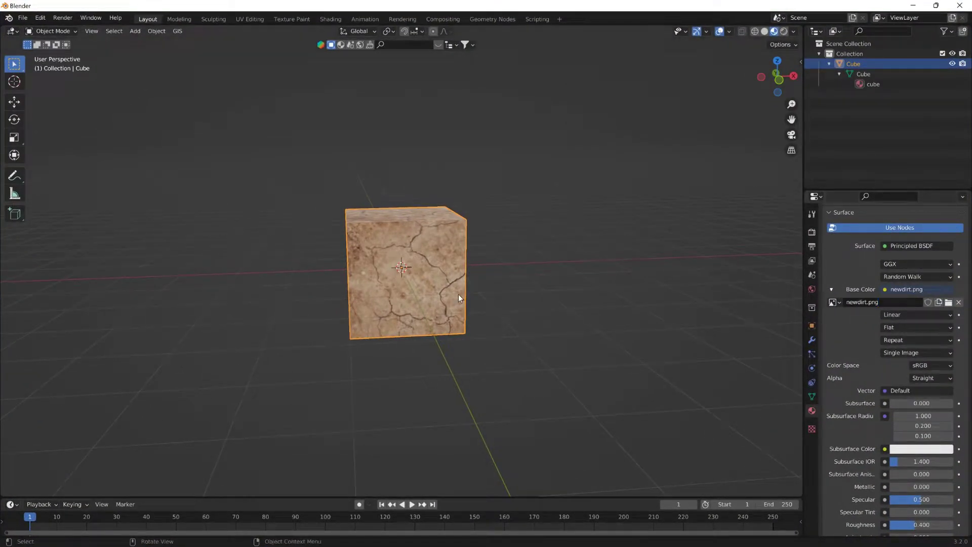
key(Delete)
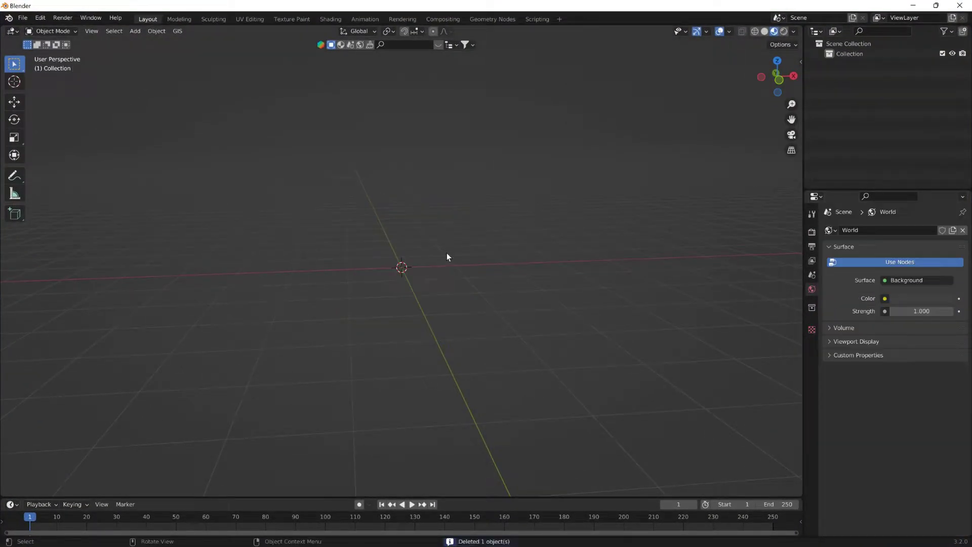
Step: Add a UV sphere at the scene origin and raise it about 1 m along the Z axis
click(154, 34)
mouse_move(138, 32)
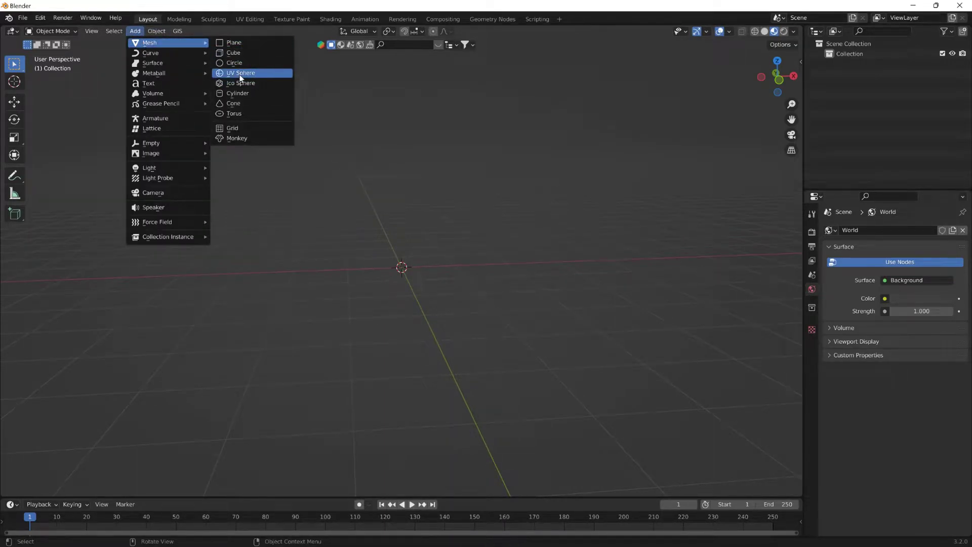
click(236, 73)
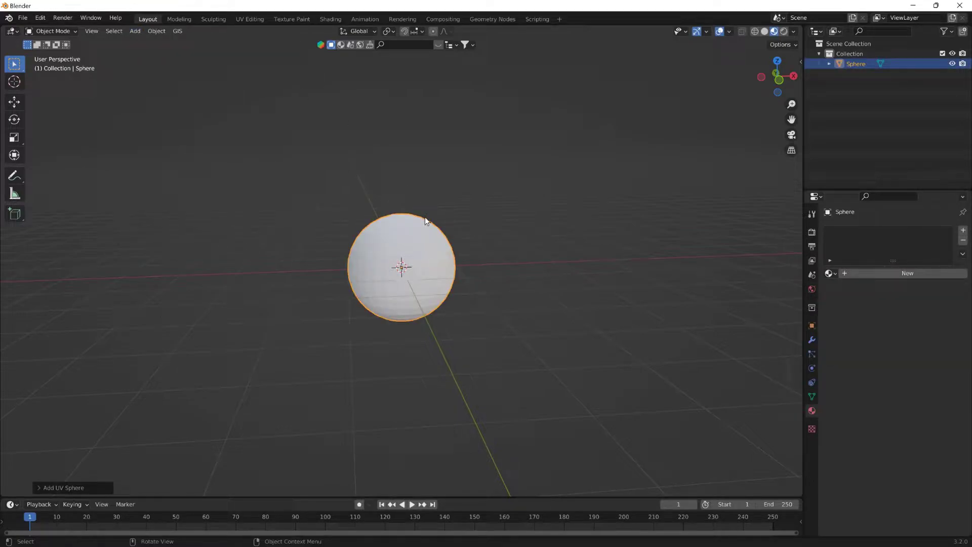
key(g)
key(z)
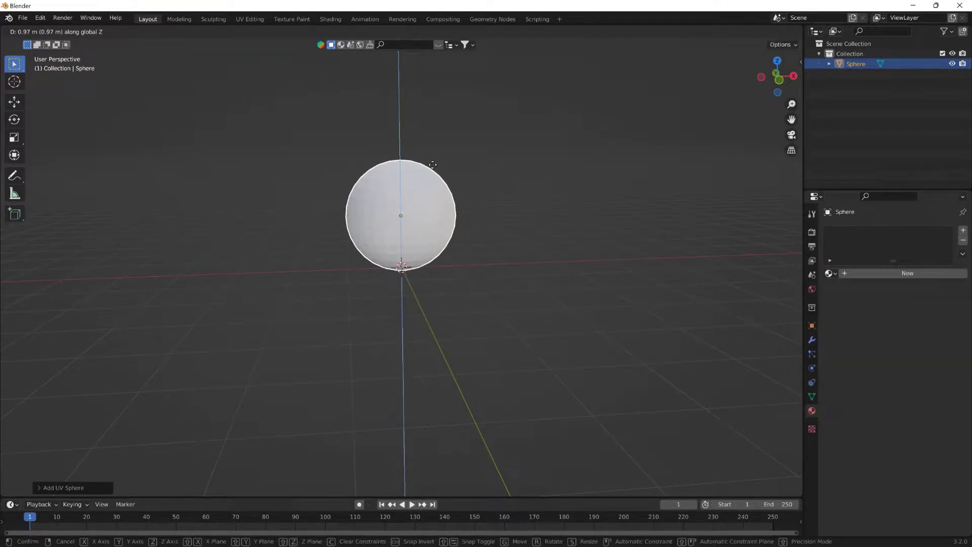
click(432, 157)
scroll(260, 106, up, 1)
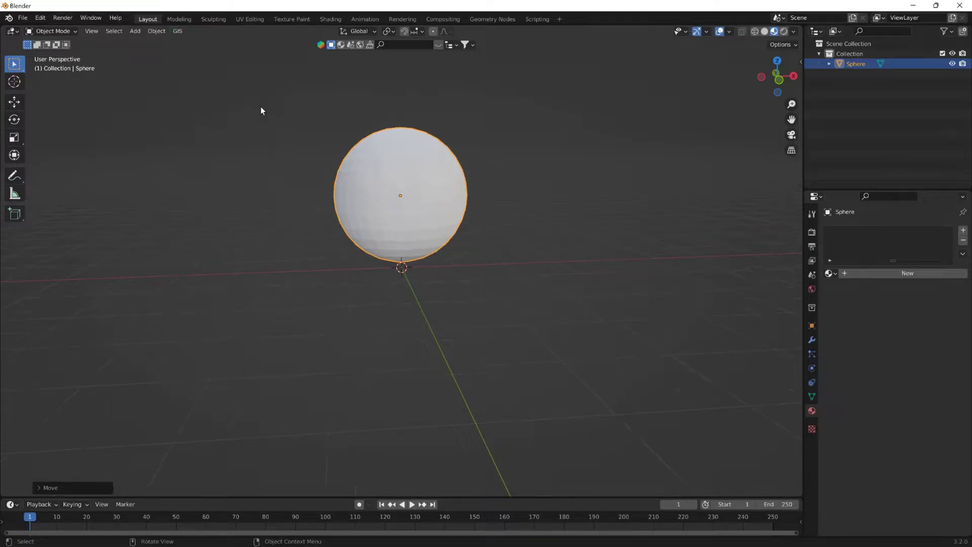
Step: Apply smooth shading to the sphere and check its surface from another side
click(157, 30)
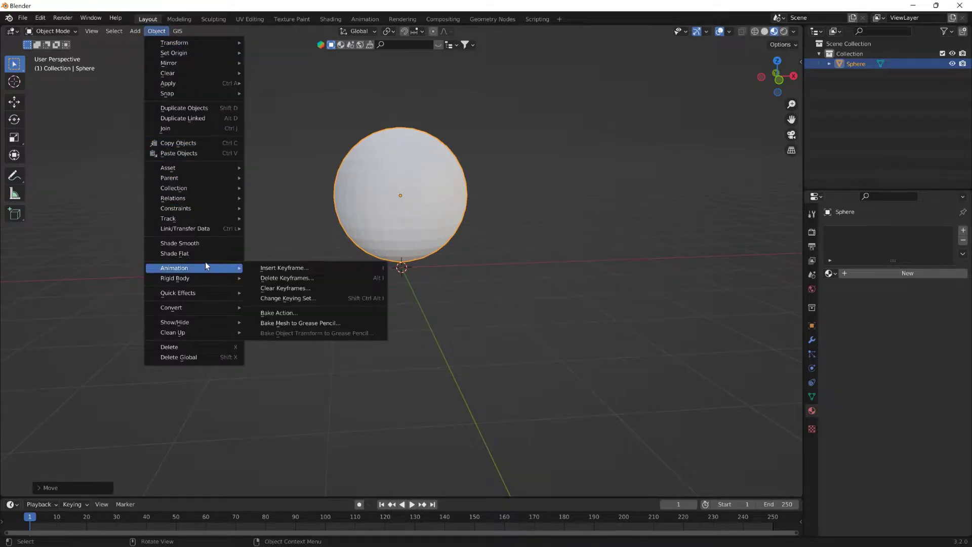
click(207, 246)
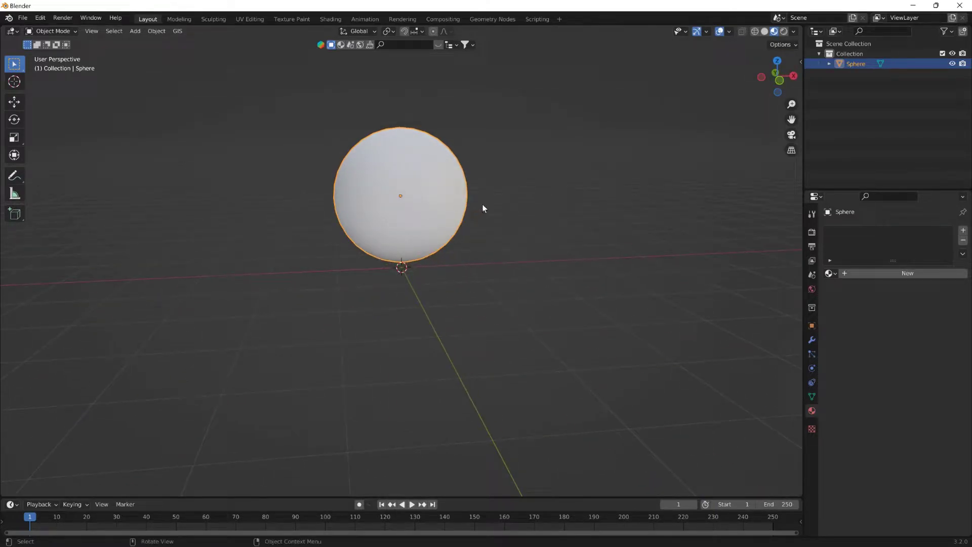
middle_drag(376, 223, 433, 252)
middle_drag(437, 201, 502, 205)
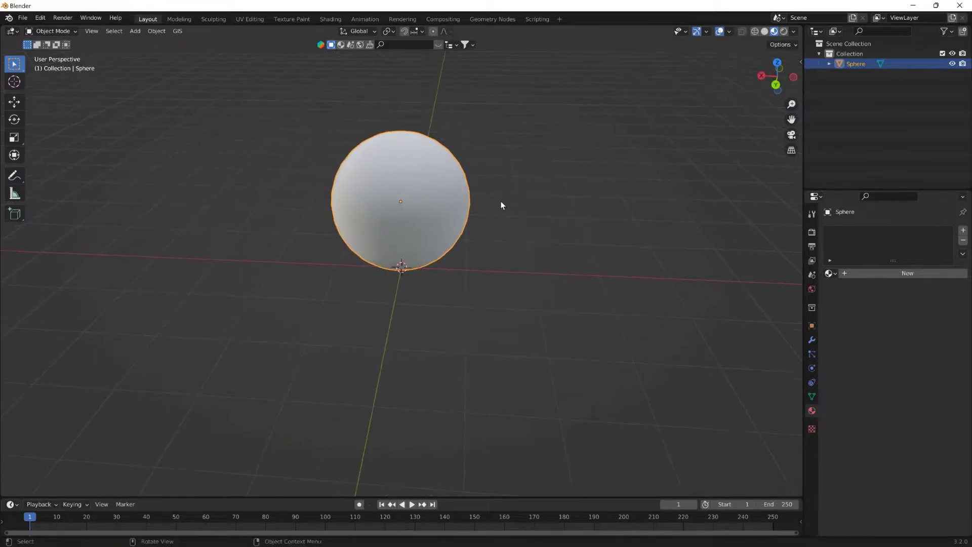
click(157, 31)
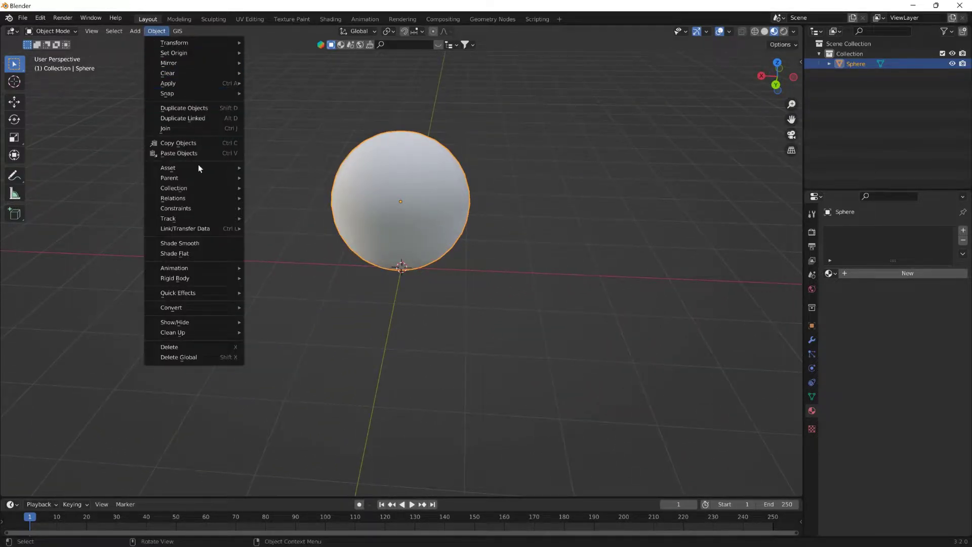
click(212, 251)
click(422, 322)
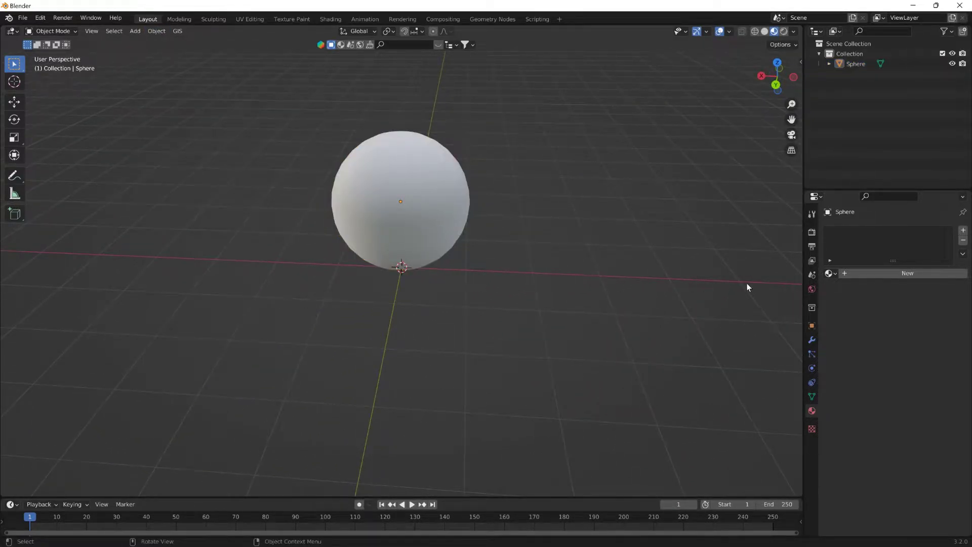
Step: Create a new material named smoothball on the sphere and select it within the sphere's expanded hierarchy
click(862, 274)
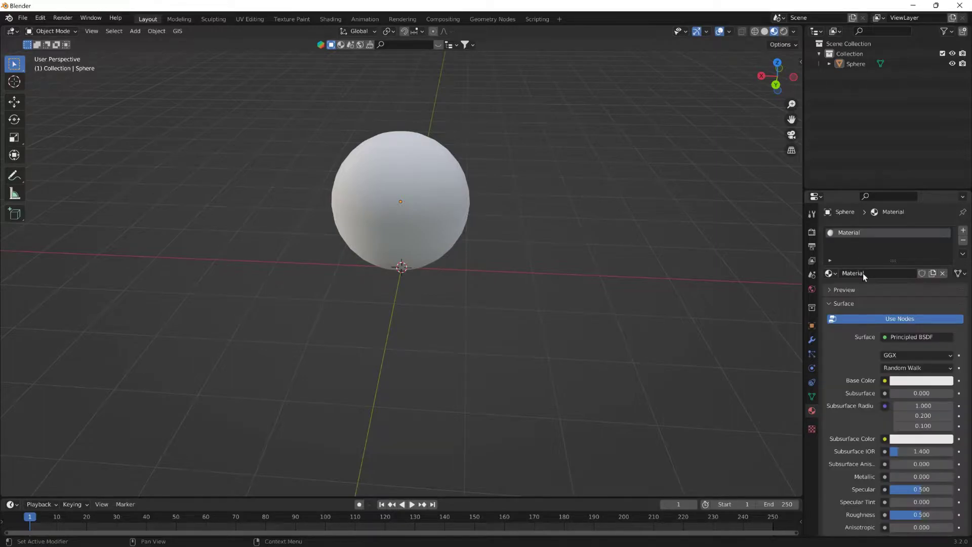
double_click(863, 273)
click(829, 64)
click(839, 74)
click(876, 84)
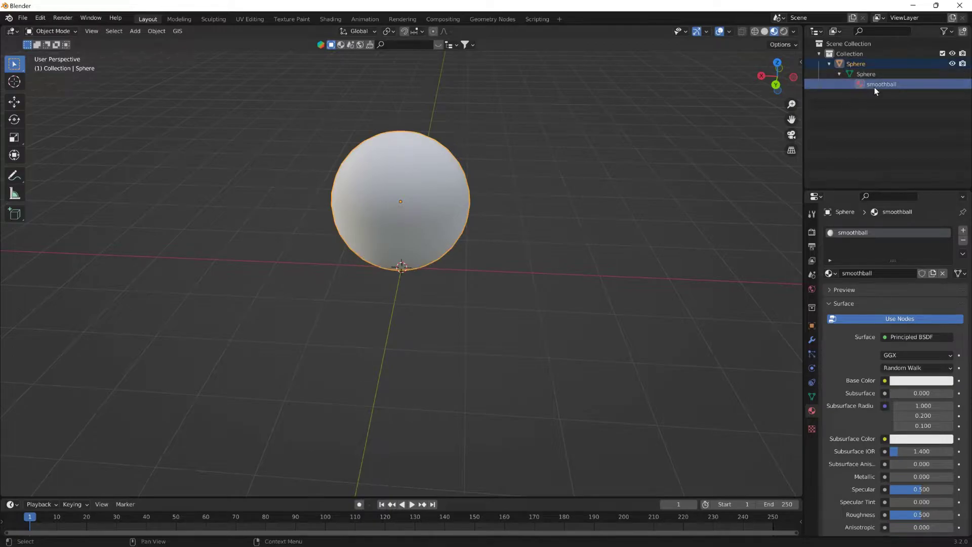
Step: Export the selected sphere as the COLLADA file smoothball.dae into the level's art/cube folder
click(26, 19)
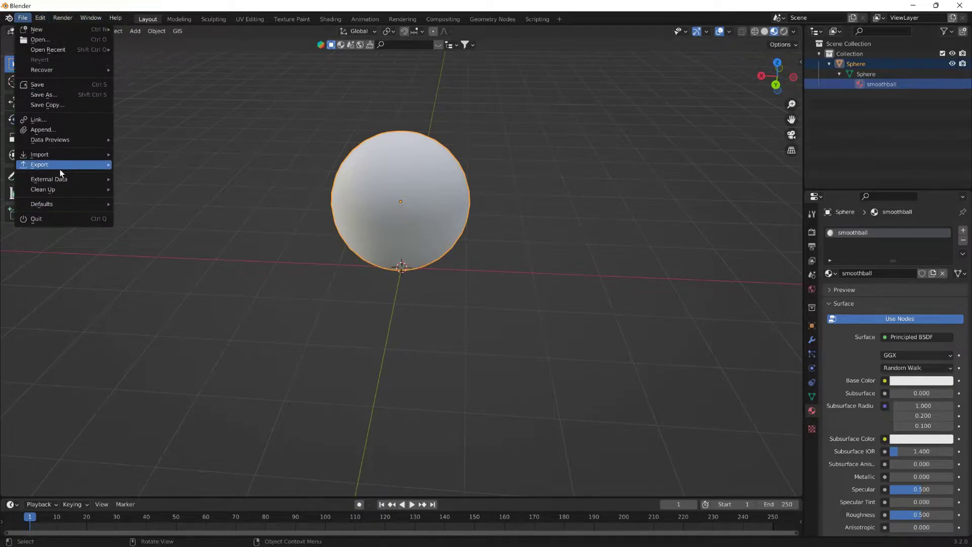
mouse_move(77, 167)
click(147, 167)
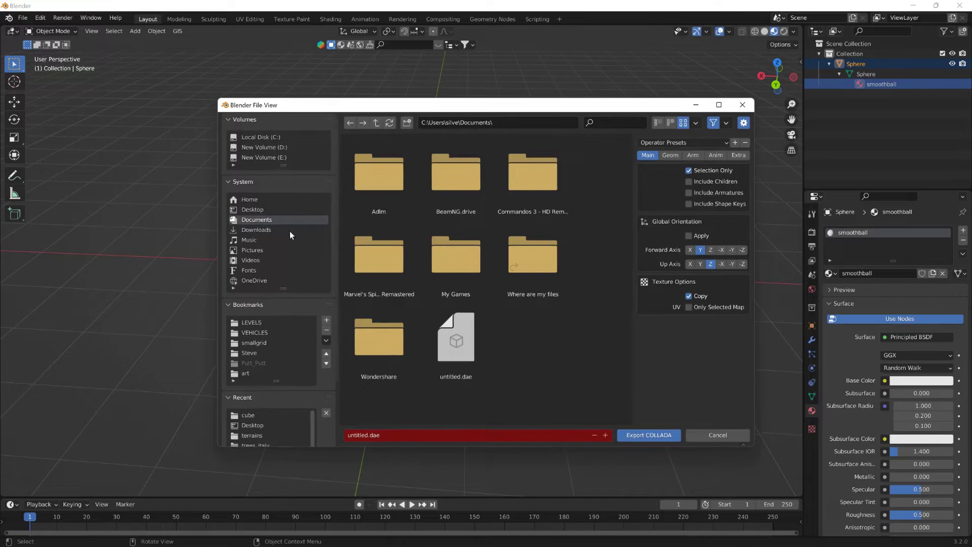
click(251, 412)
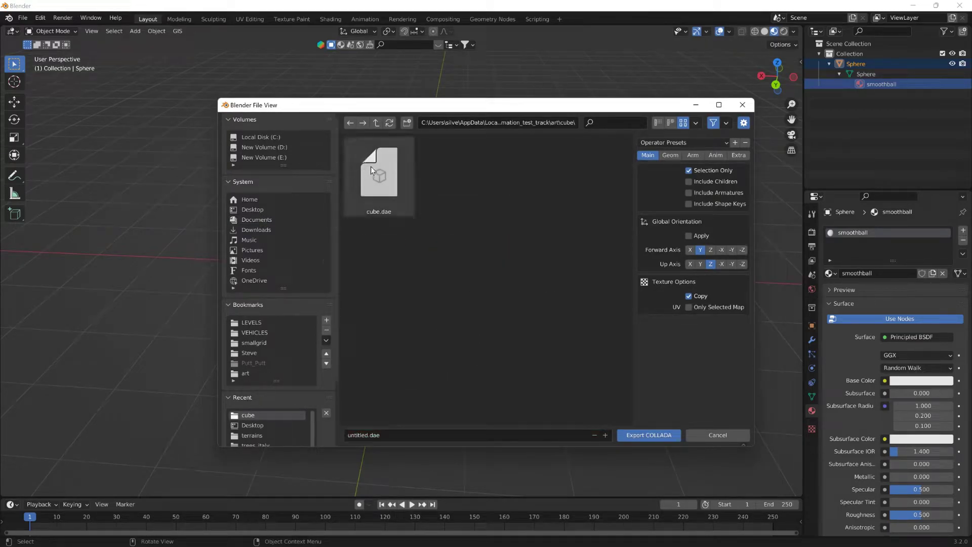
click(414, 439)
text(smoothball)
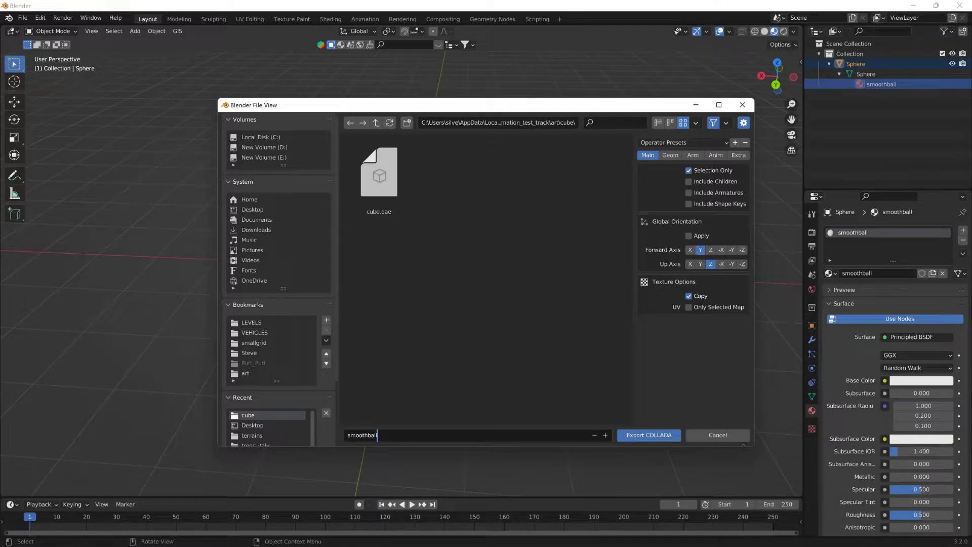
click(631, 436)
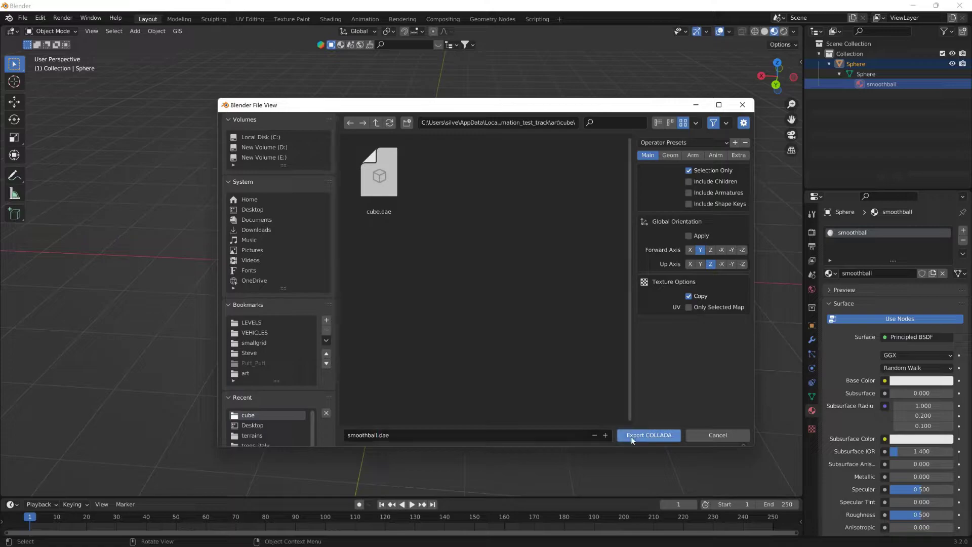
click(631, 437)
Step: Switch to BeamNG.drive, refresh the cube folder's assets, and place smoothball.dae on the track in front of the textured cube
key(alt+Tab)
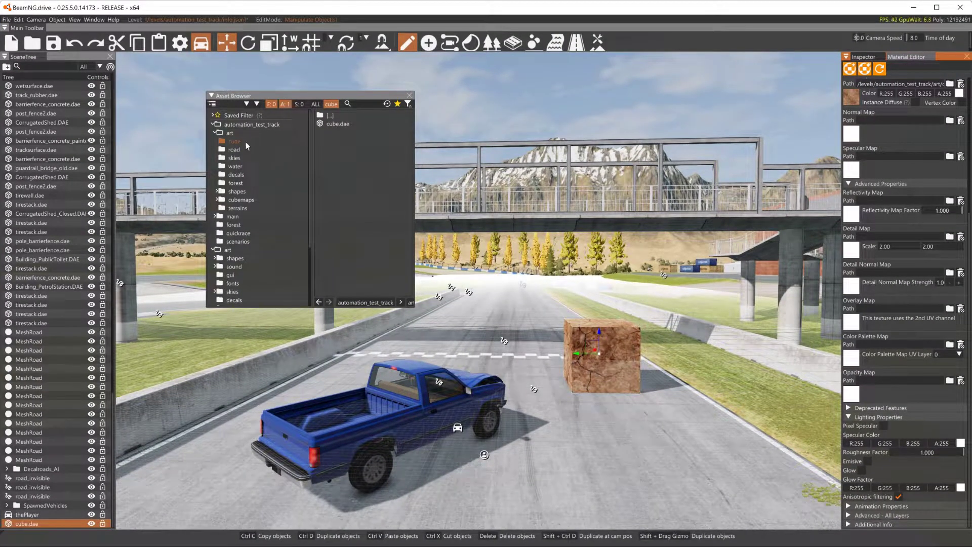
right_click(230, 139)
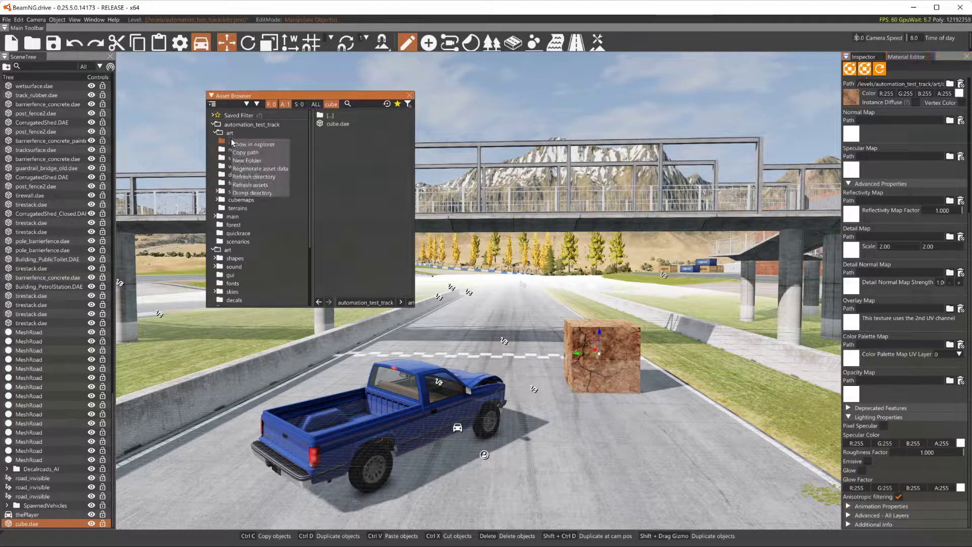
click(250, 185)
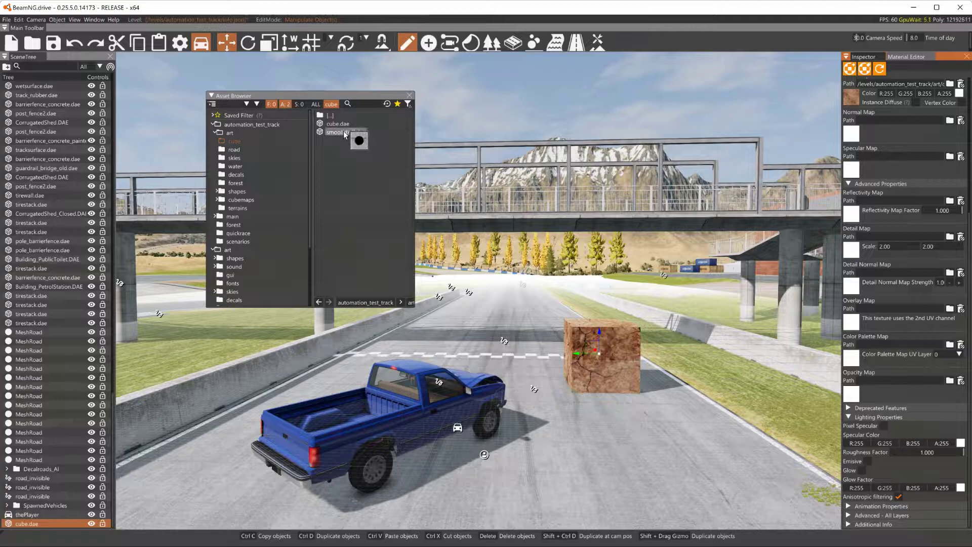
drag(344, 134, 610, 464)
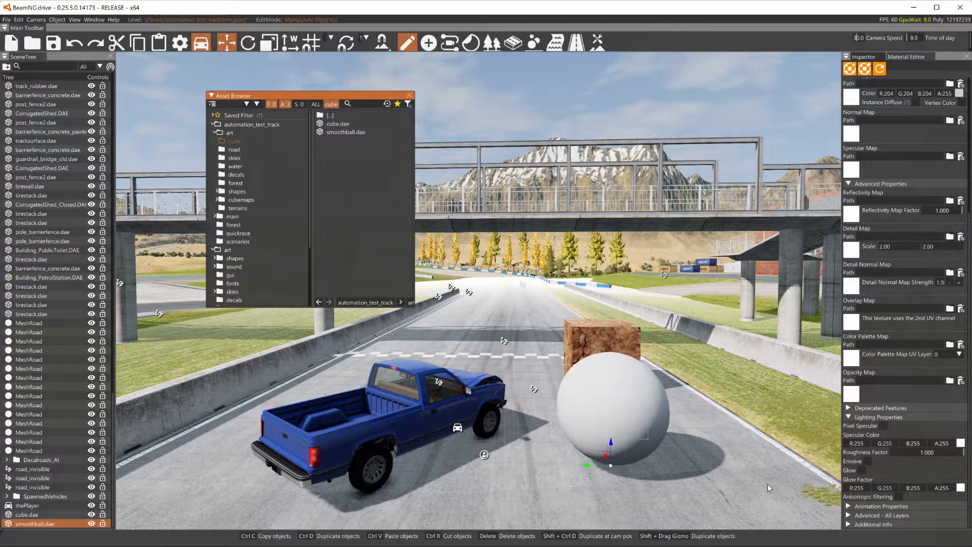
Step: Examine the placed sphere's smooth shading from several sides and distances
key(s)
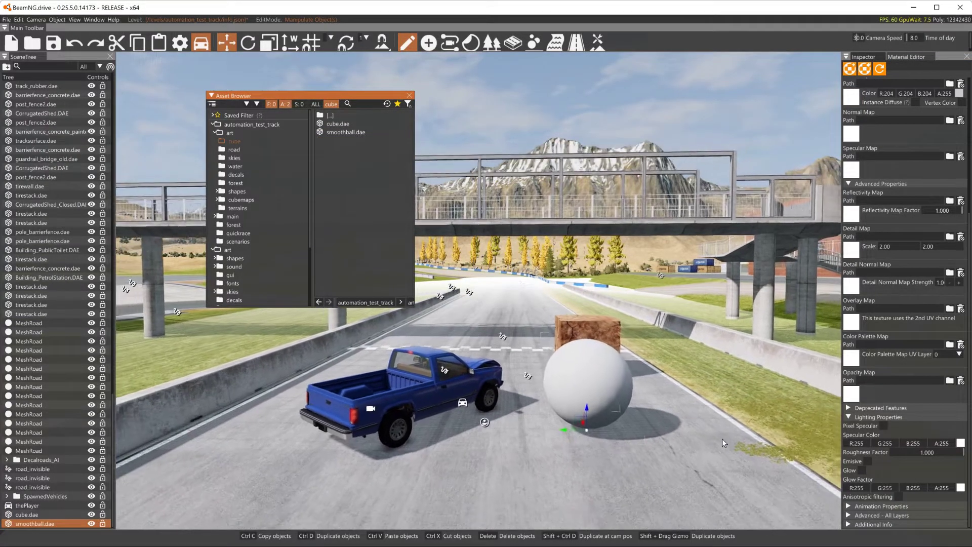
right_drag(730, 429, 609, 458)
key(w)
key(d)
key(d)
key(w)
drag(559, 455, 458, 474)
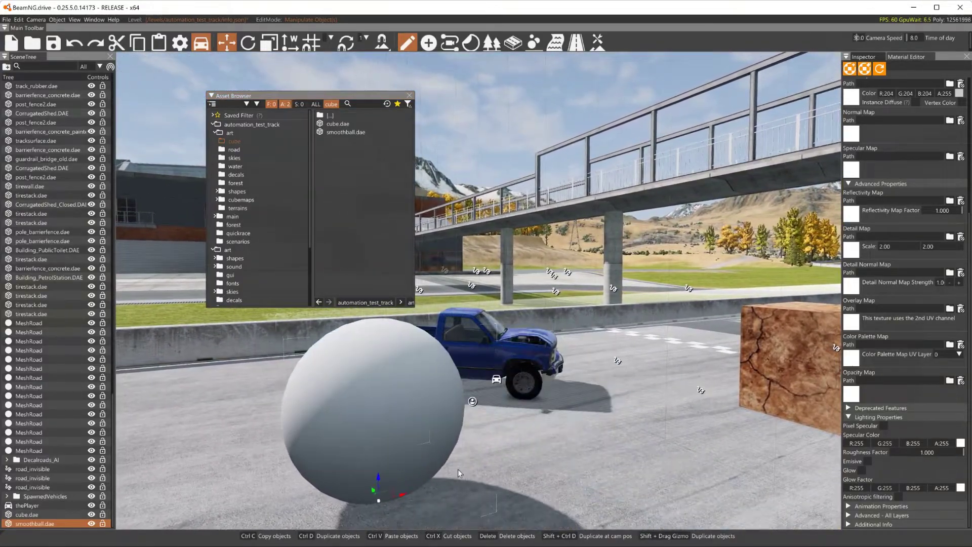
key(a)
right_drag(460, 473, 693, 466)
key(w)
drag(513, 400, 542, 398)
key(s)
right_drag(542, 399, 569, 415)
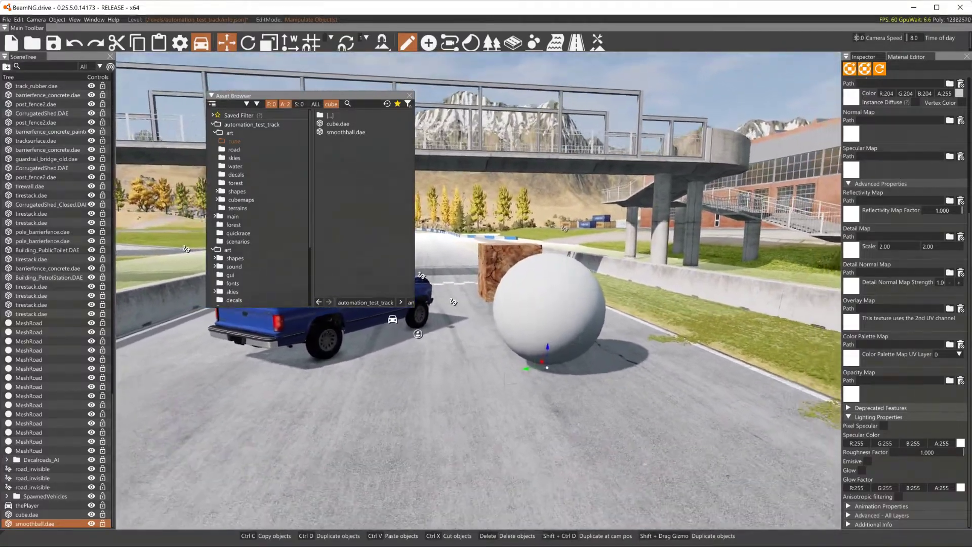
right_drag(480, 469, 594, 449)
Step: Switch to Blender and delete the sphere from the scene
key(alt+Tab)
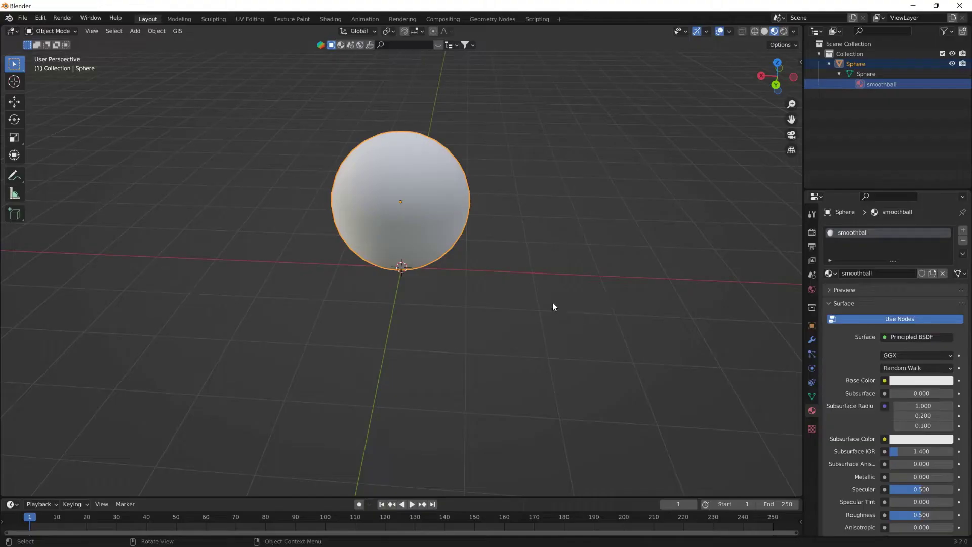
click(412, 217)
key(Delete)
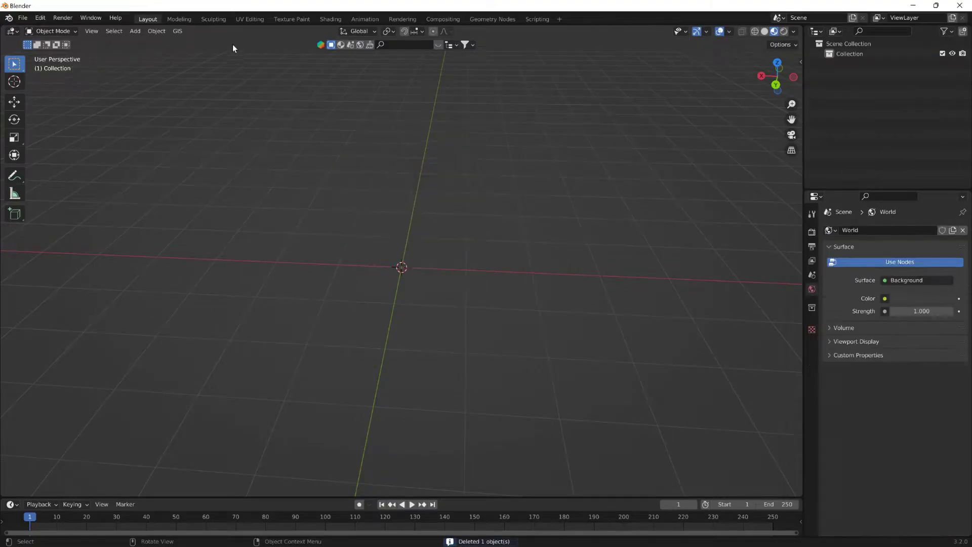
Step: Add a cone mesh at the scene origin and raise it along the Z axis so its base sits near ground level
click(157, 31)
mouse_move(136, 32)
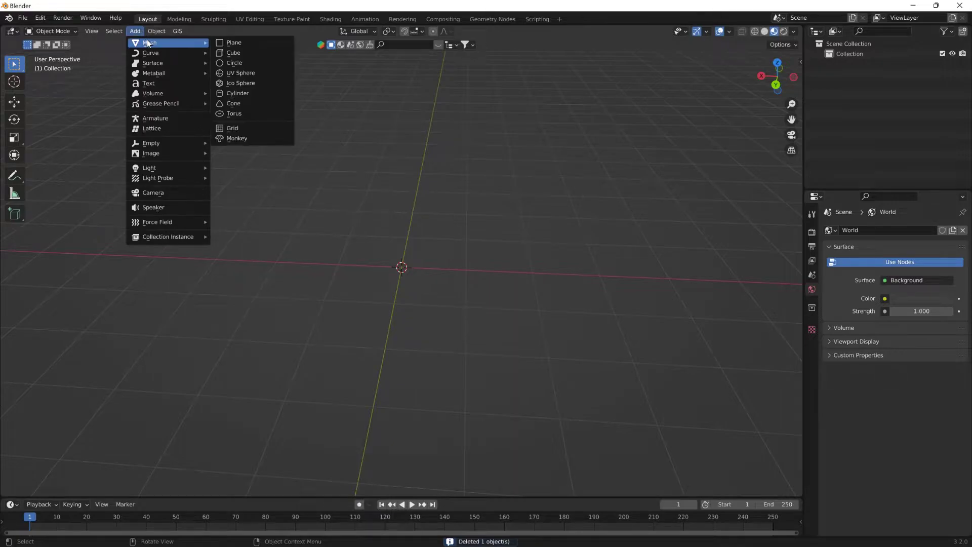
click(232, 104)
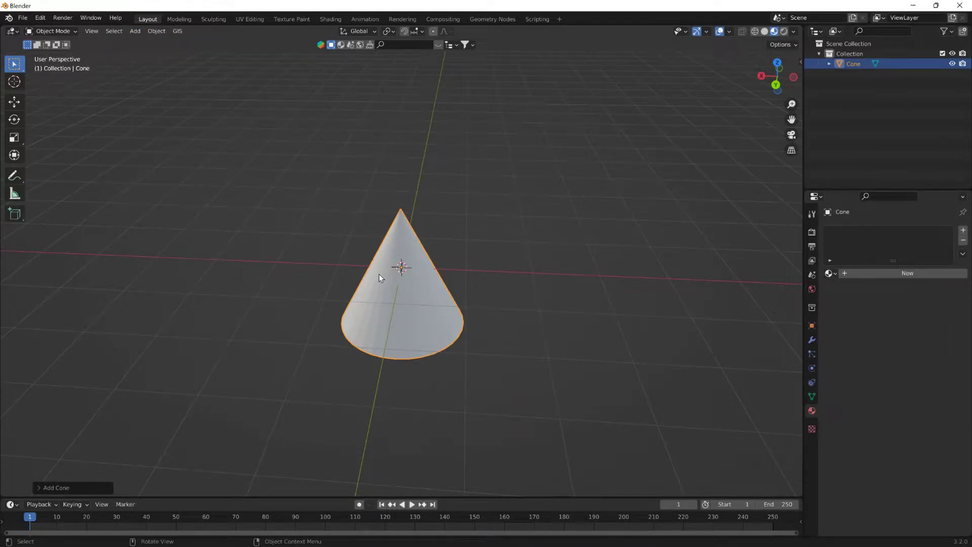
key(g)
key(z)
click(384, 190)
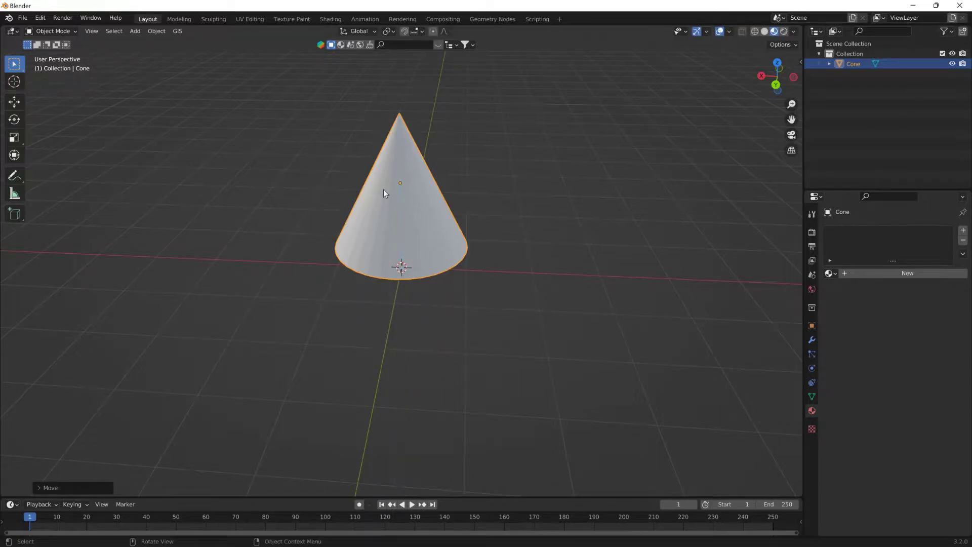
Step: Apply smooth shading to the cone
click(178, 31)
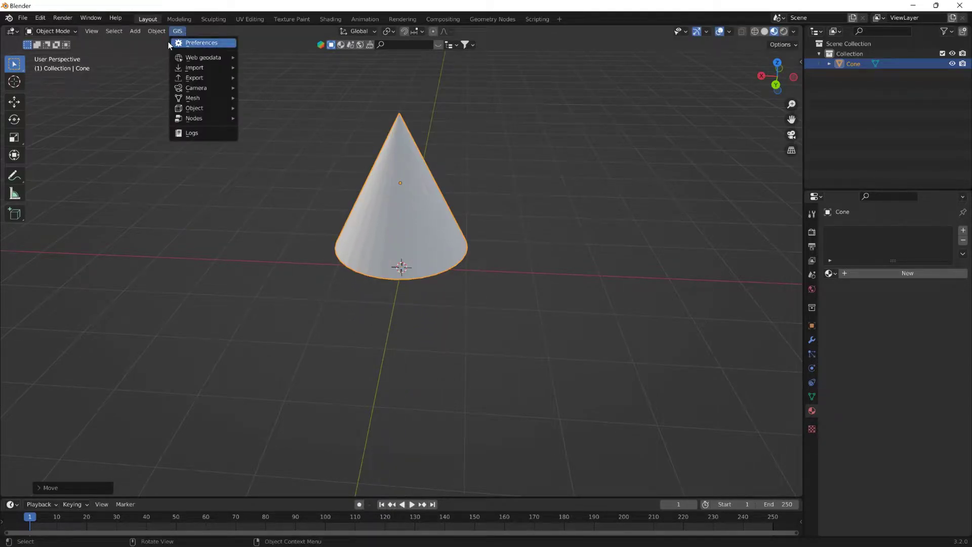
click(159, 31)
click(159, 31)
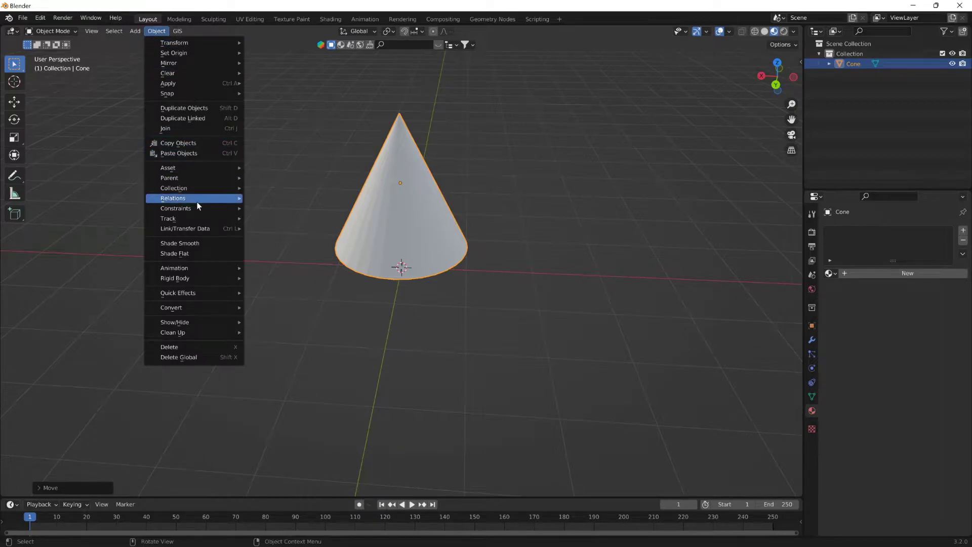
click(199, 242)
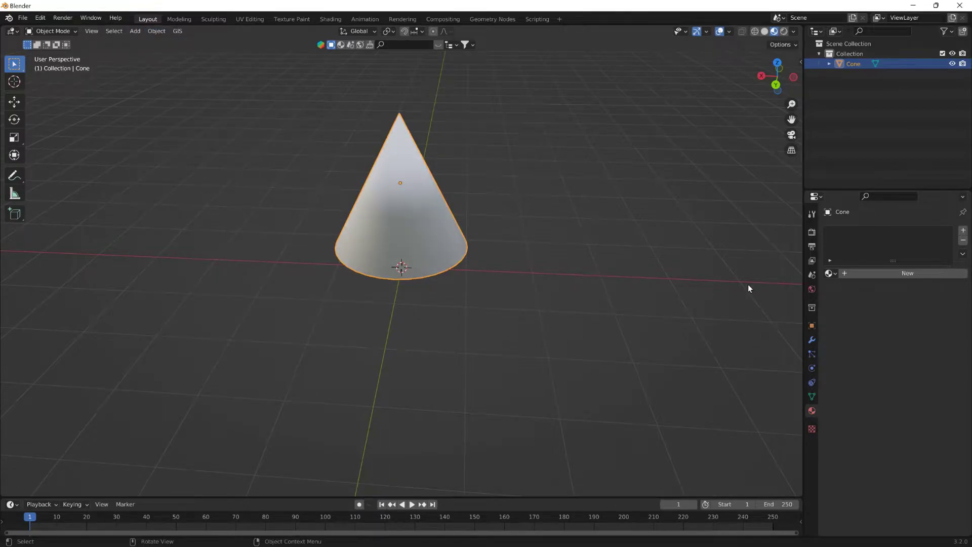
Step: Create a new material named cone on the cone object
click(861, 276)
double_click(863, 275)
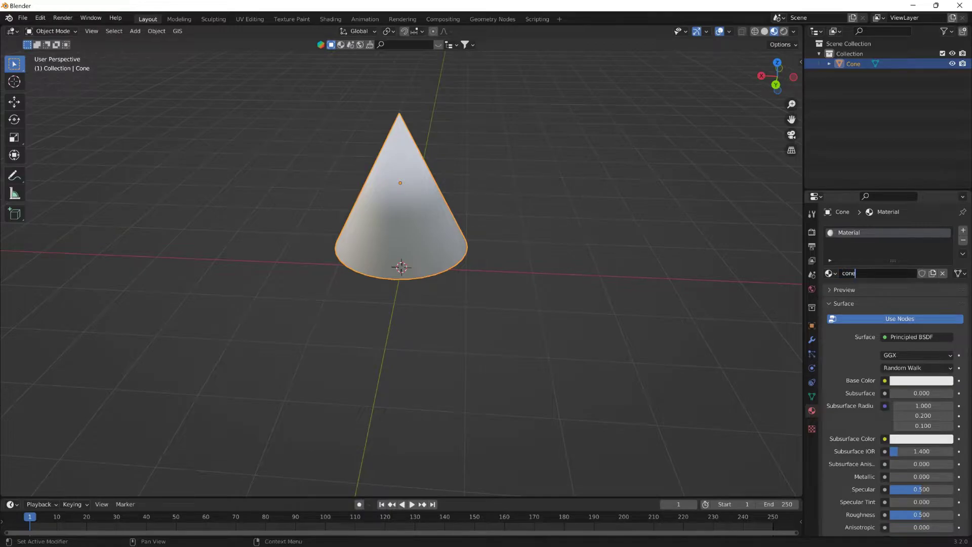
key(Return)
Step: Assign flame_PNG13233.png from the Desktop as the image texture for the cone material's base color
click(884, 380)
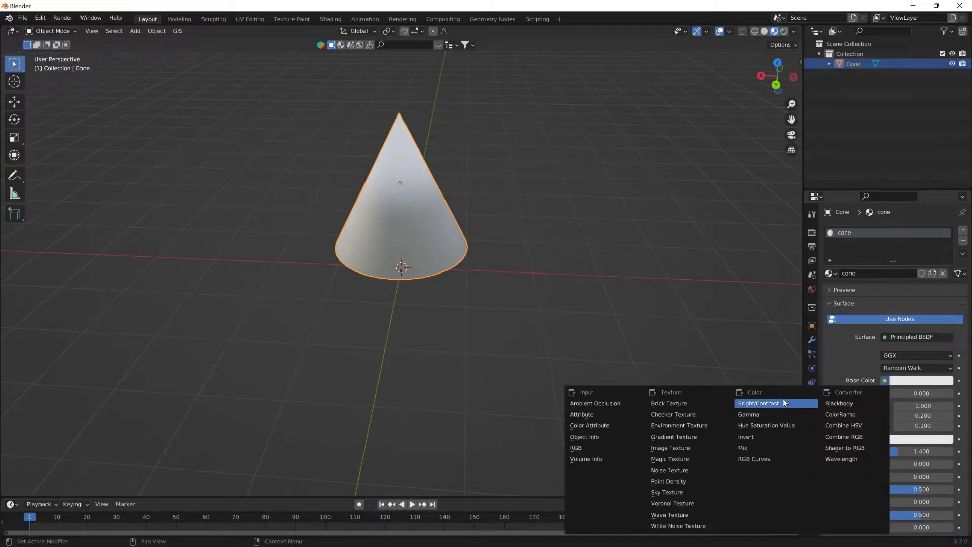
click(674, 448)
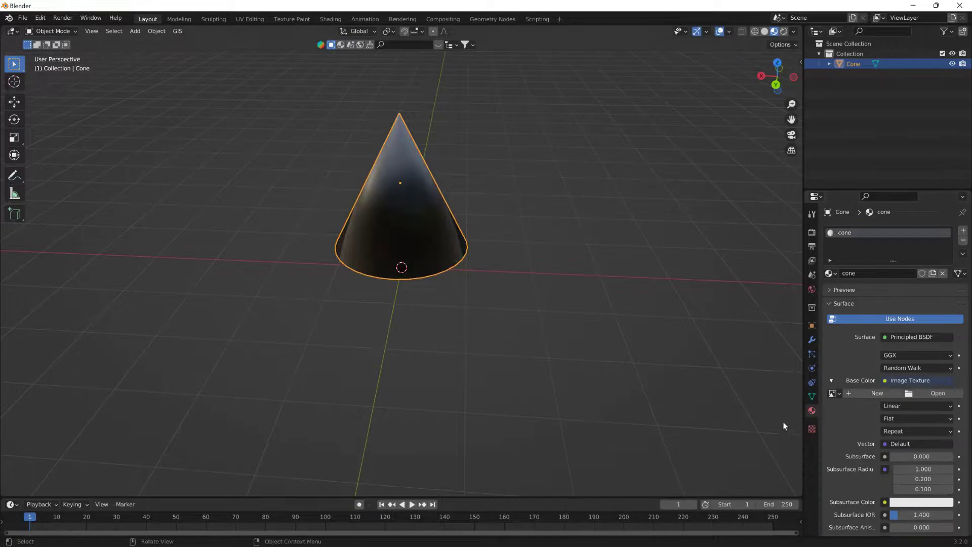
click(936, 393)
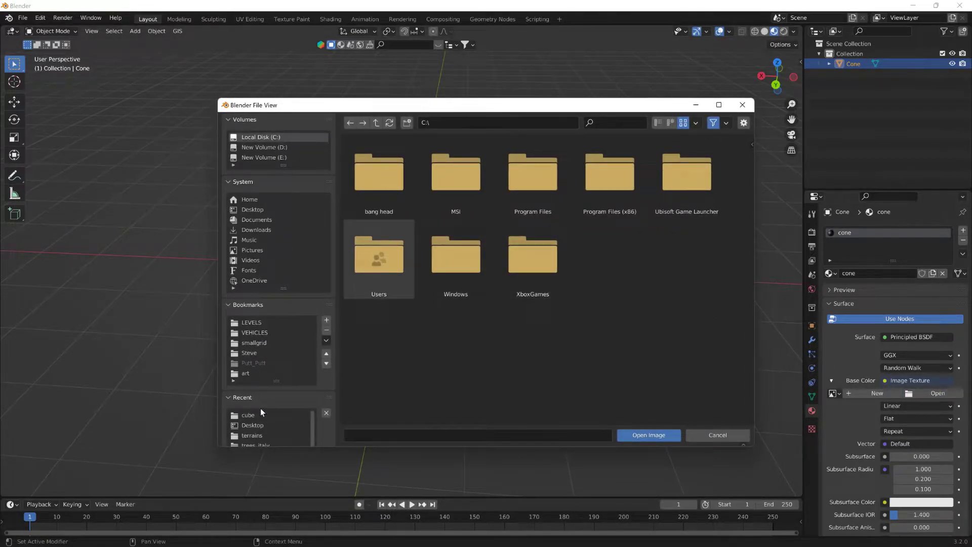
click(264, 209)
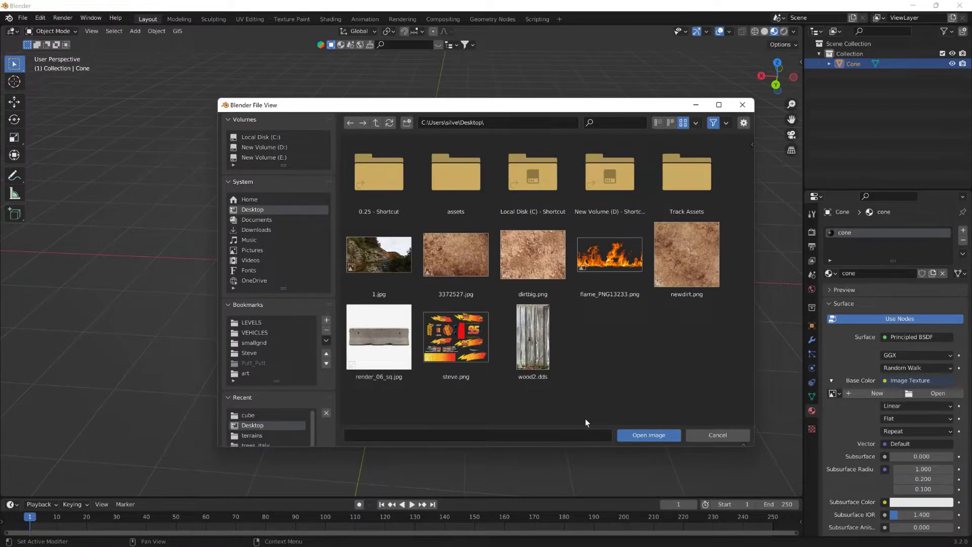
click(609, 256)
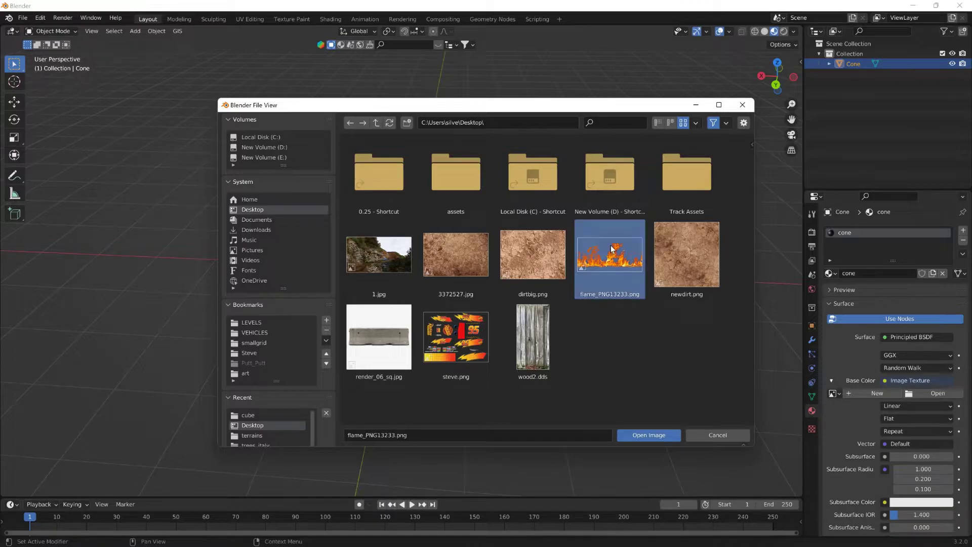
click(676, 434)
middle_drag(653, 204, 424, 208)
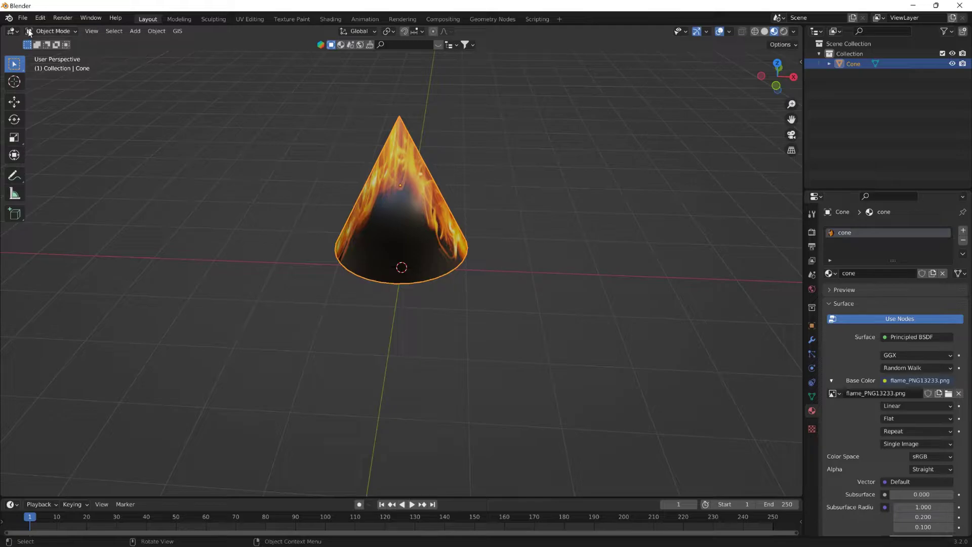
Step: Export the selected cone as a Collada file named cone into the Automation Test Track's art/cube folder
click(24, 18)
mouse_move(50, 167)
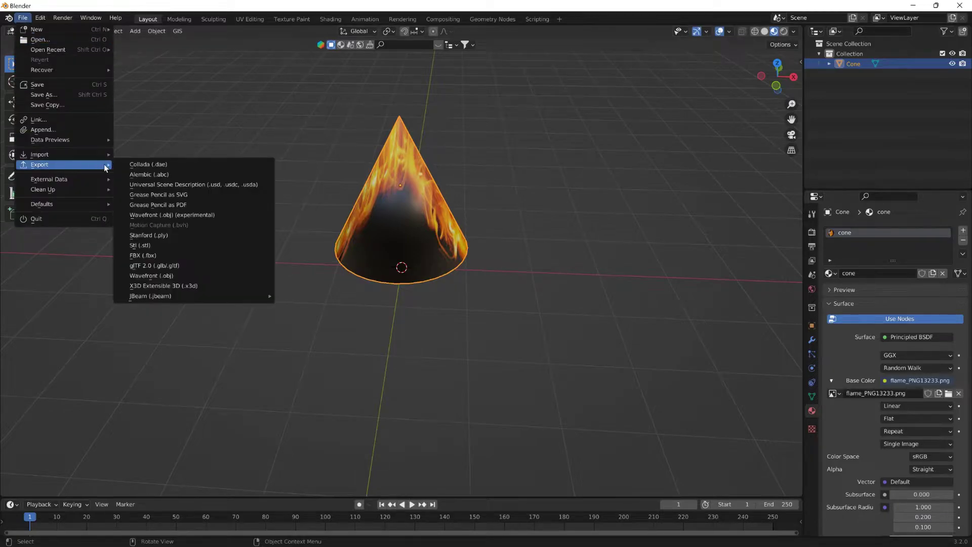
click(150, 165)
click(253, 415)
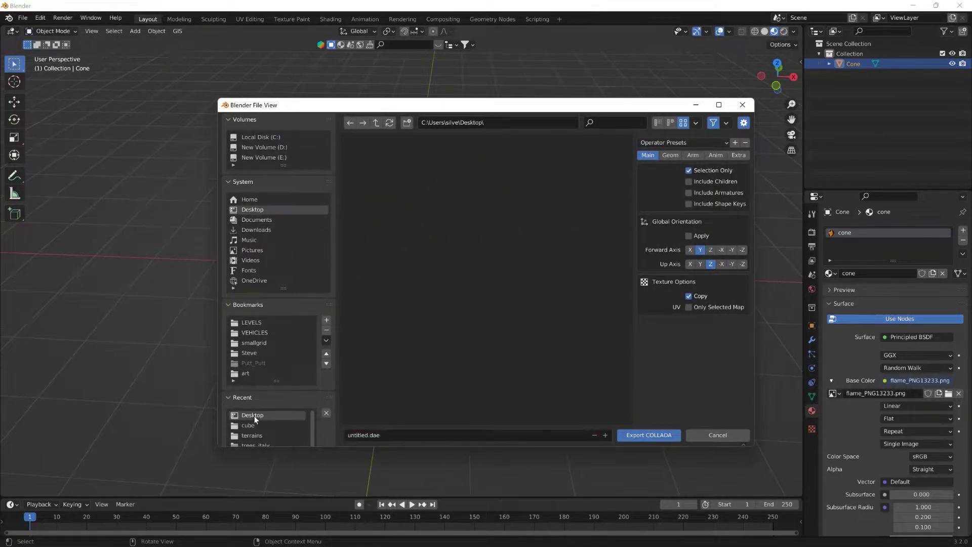
click(254, 424)
click(379, 435)
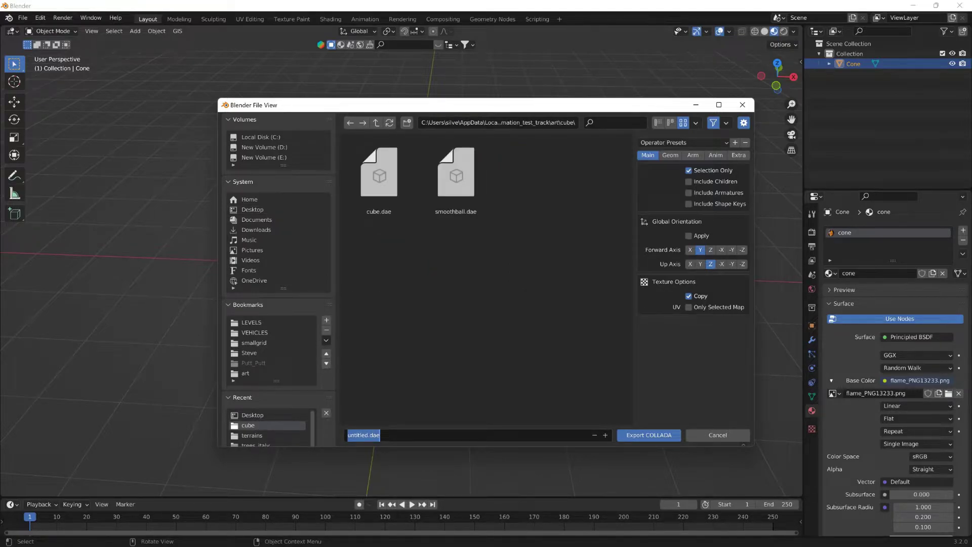
text(cone)
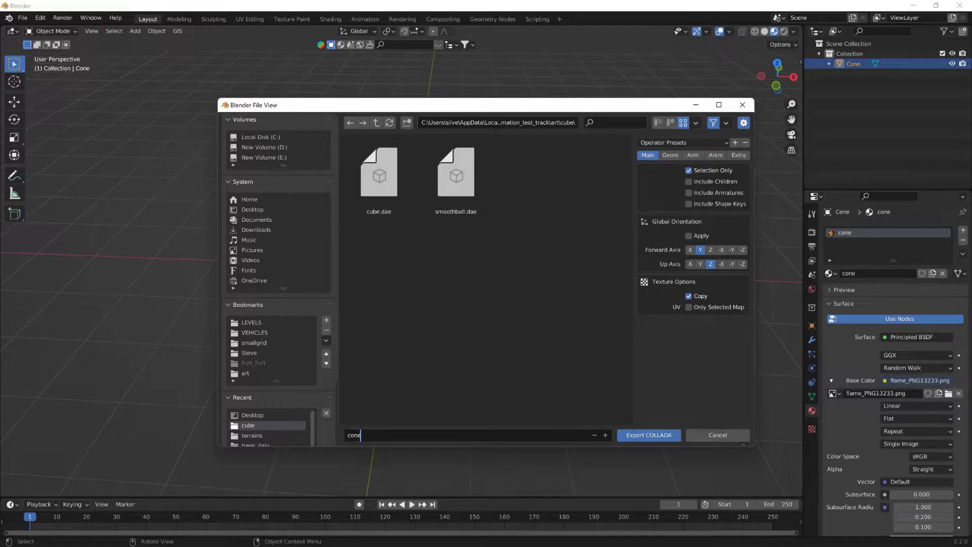
click(655, 433)
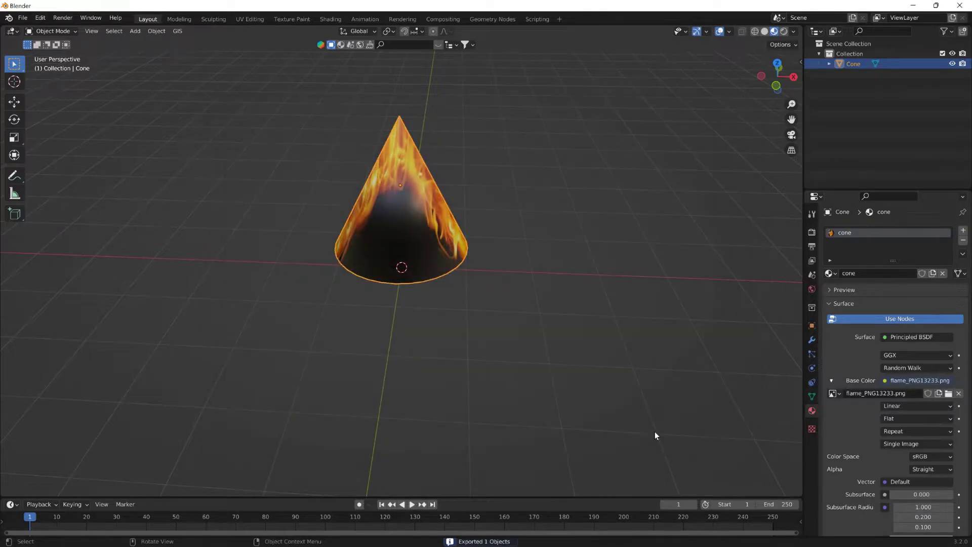
Step: Switch to BeamNG.drive, place cone.dae on the track beside the sphere, and rotate it about its vertical axis
click(913, 6)
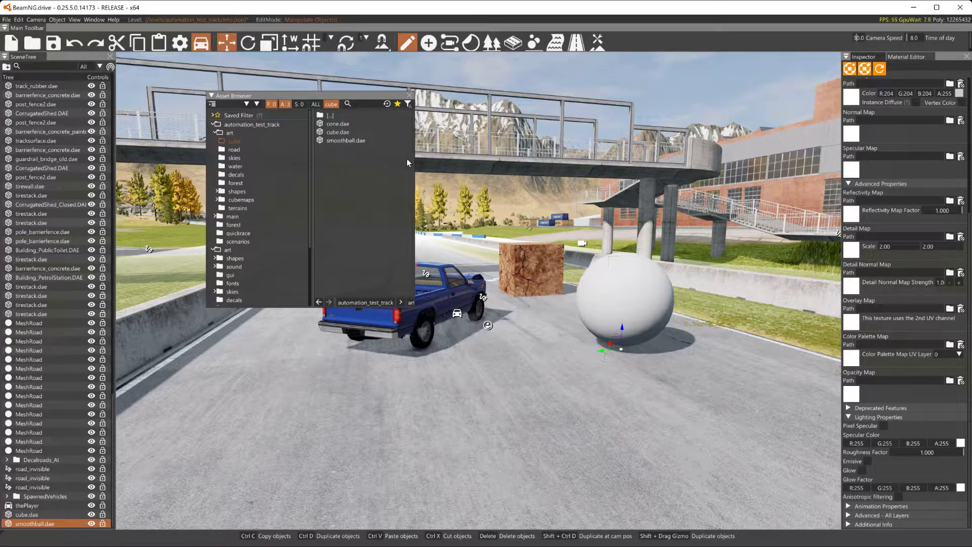
drag(336, 124, 728, 449)
key(2)
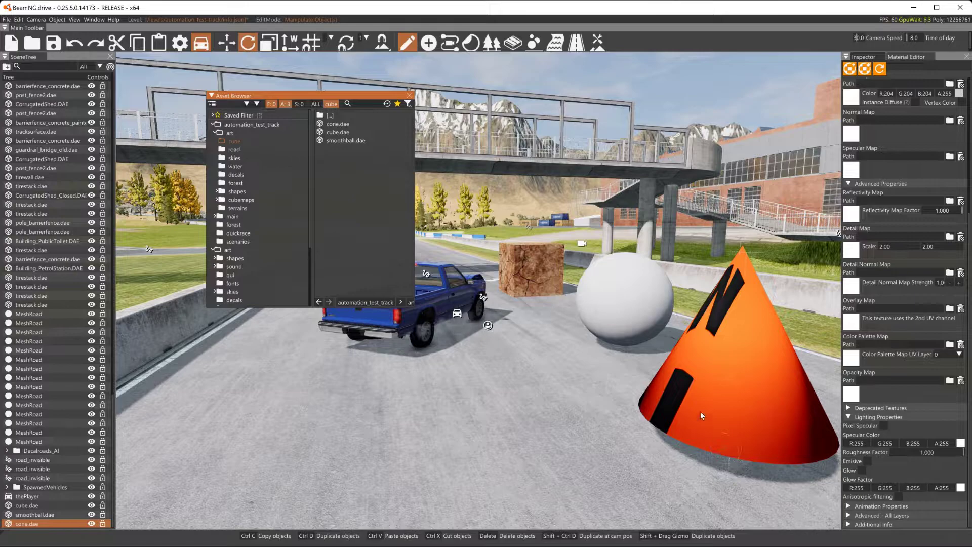
click(639, 307)
click(704, 431)
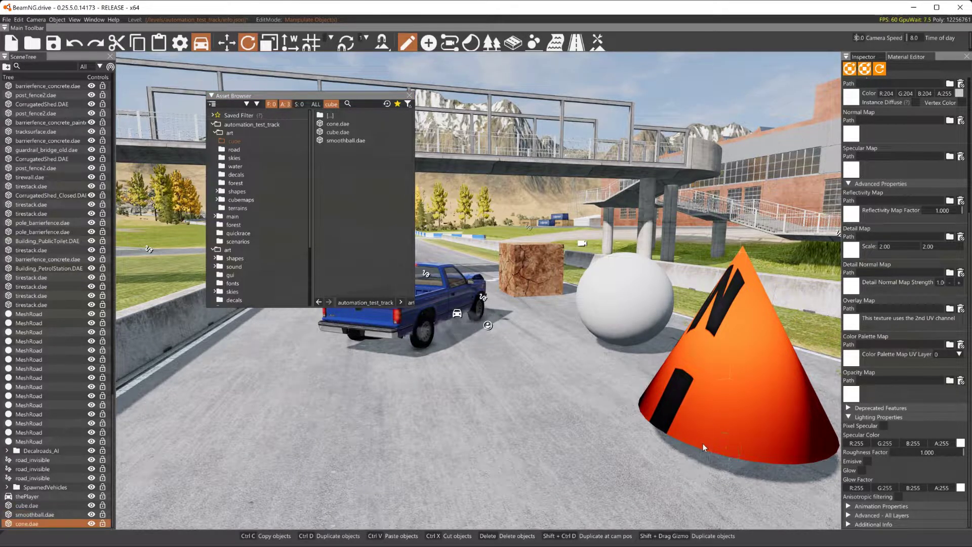
drag(721, 453, 750, 456)
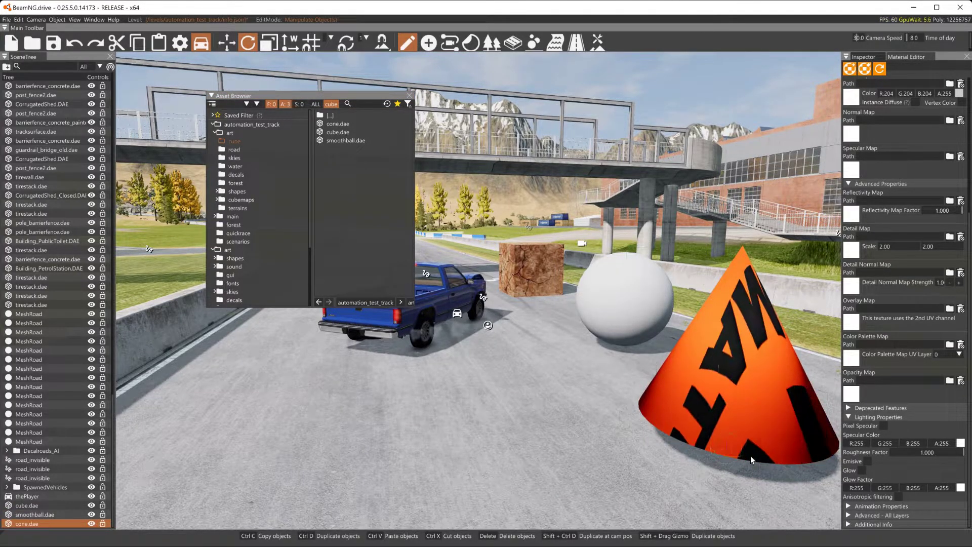
Step: Examine the placed cone from several sides, checking its texture, smooth shading and position above the ground
right_drag(641, 404, 820, 405)
key(w)
key(d)
right_drag(754, 402, 729, 402)
key(d)
key(w)
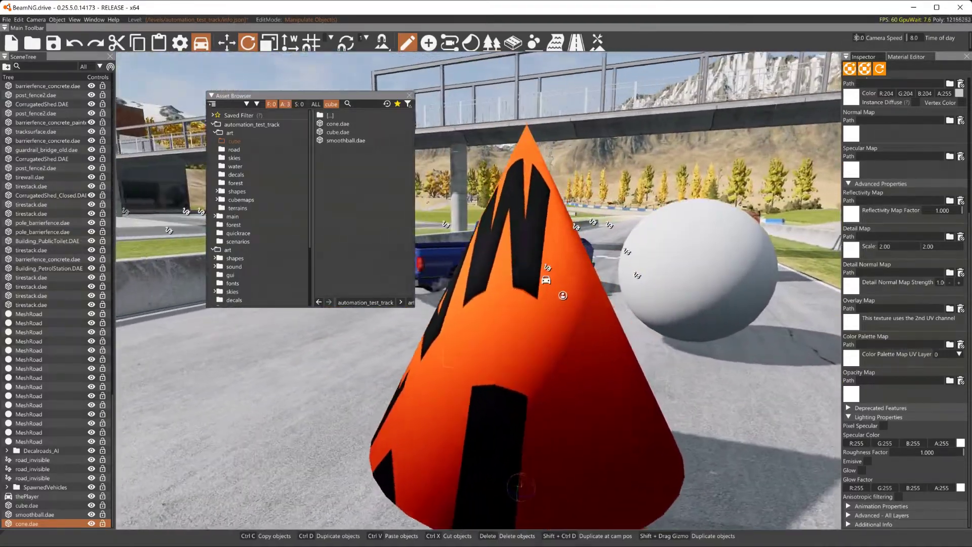
key(s)
key(d)
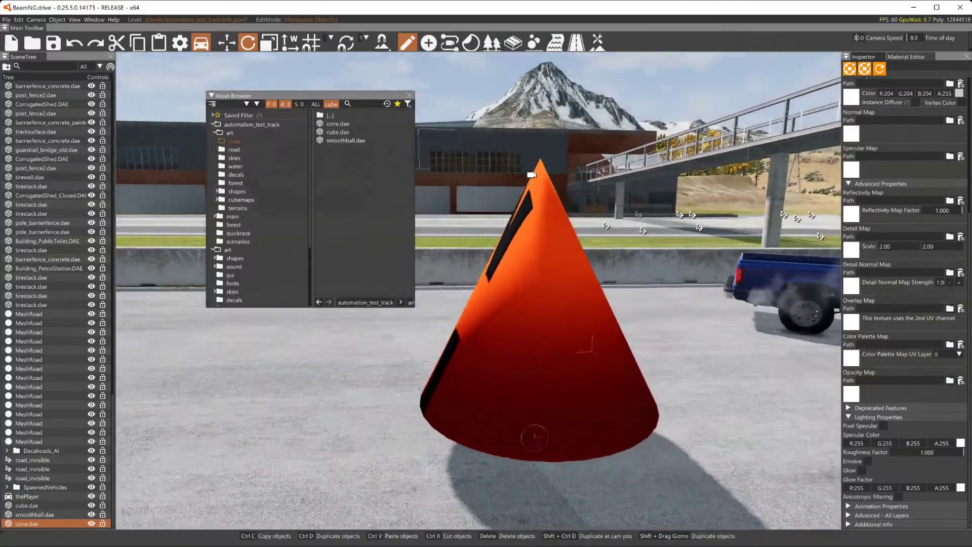
key(w)
key(s)
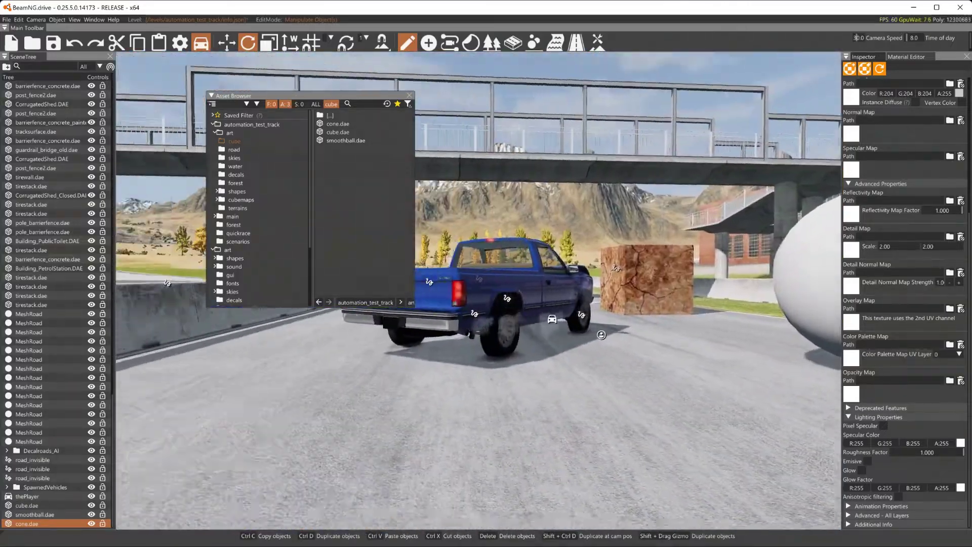
key(w)
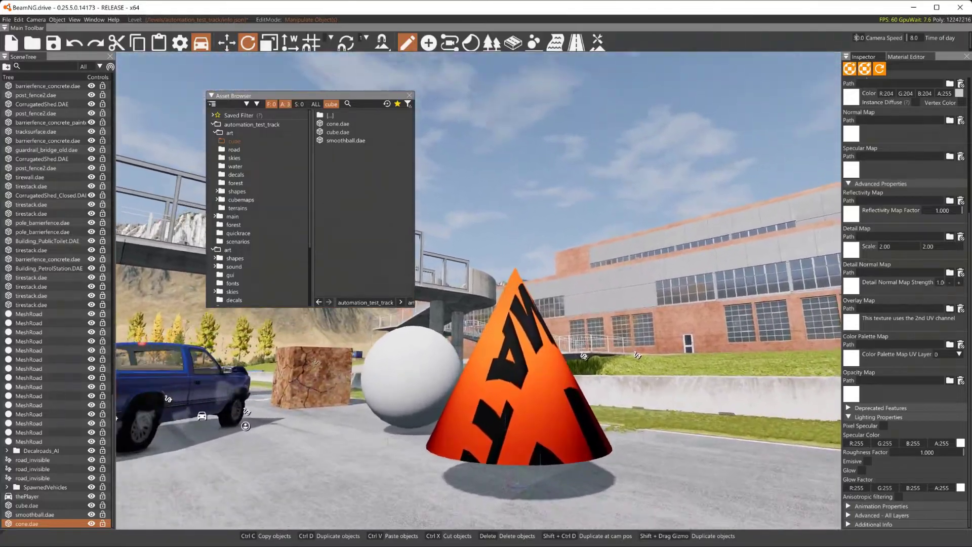
key(d)
key(s)
key(d)
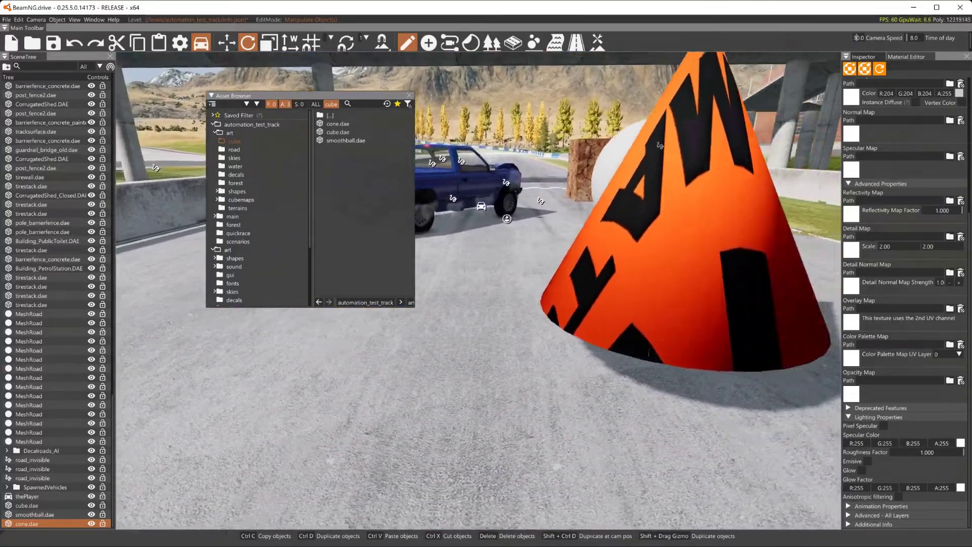
key(w)
key(a)
key(s)
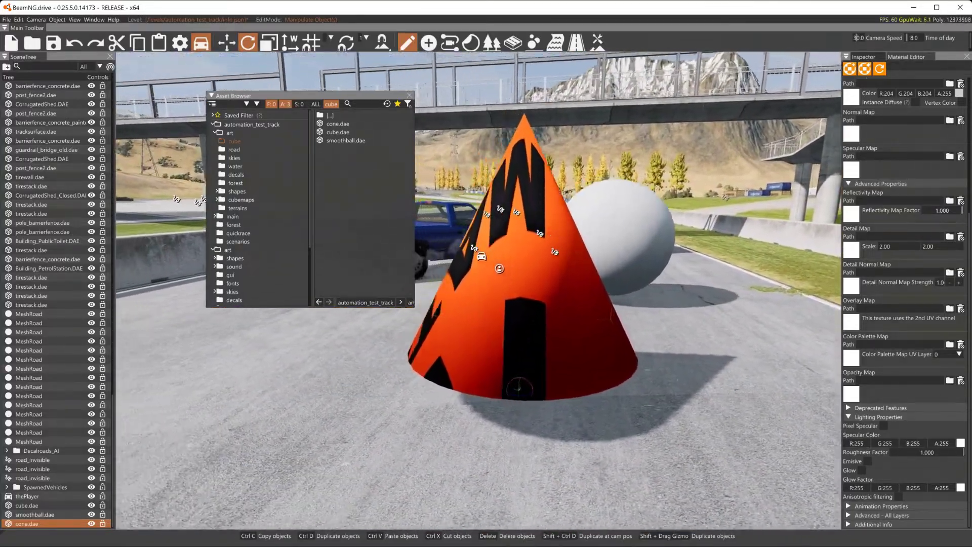
key(a)
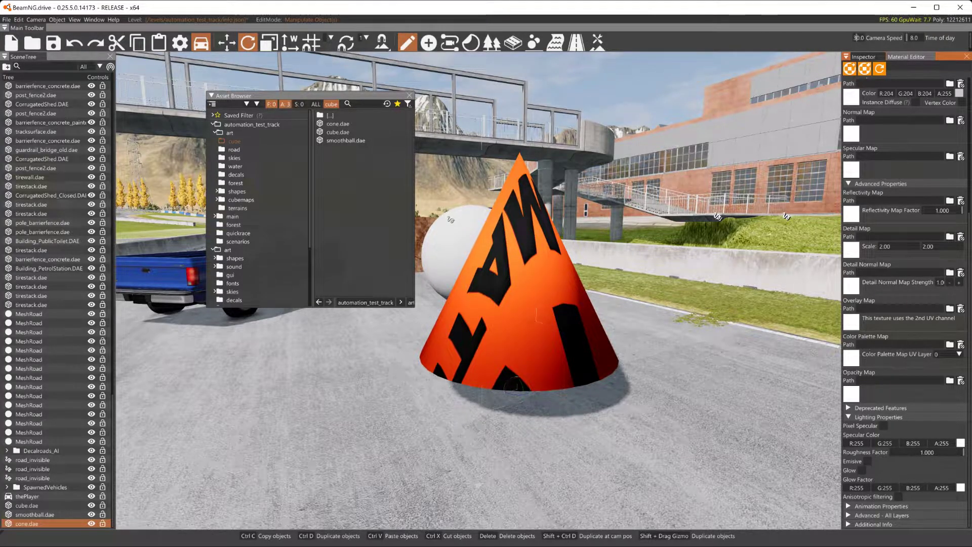
right_drag(479, 291, 190, 290)
text(sd)
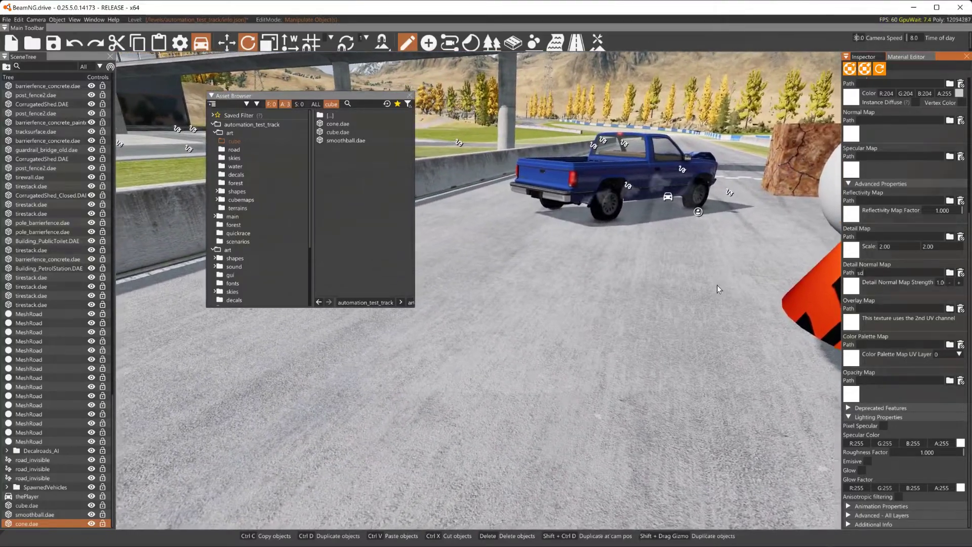
click(716, 284)
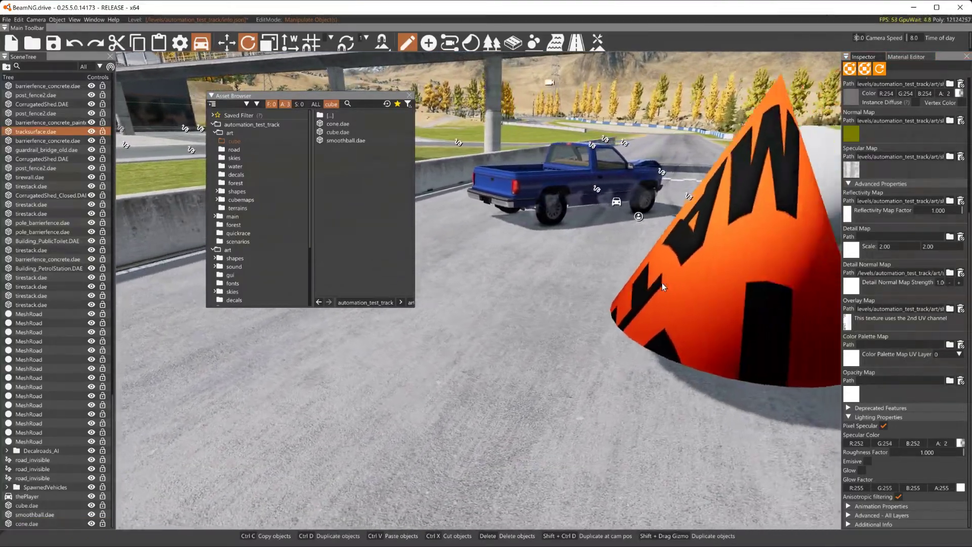
Step: Review the console log for errors about the cone's material mapping, and close the console
key(grave)
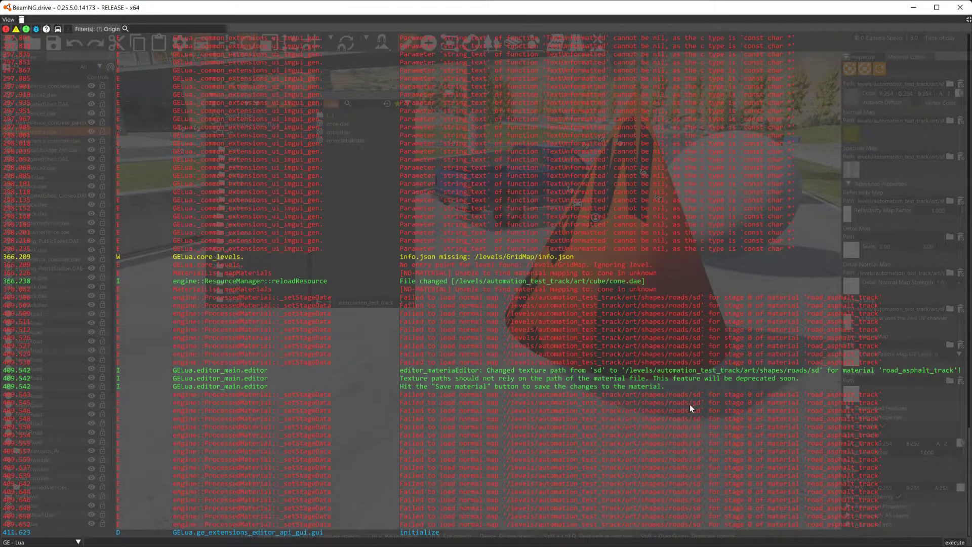
scroll(704, 309, up, 15)
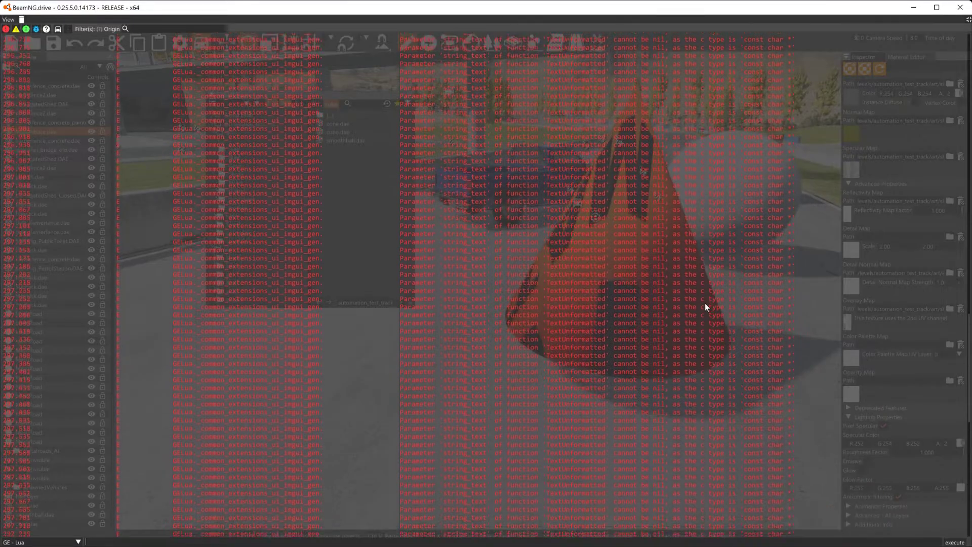
scroll(700, 299, up, 20)
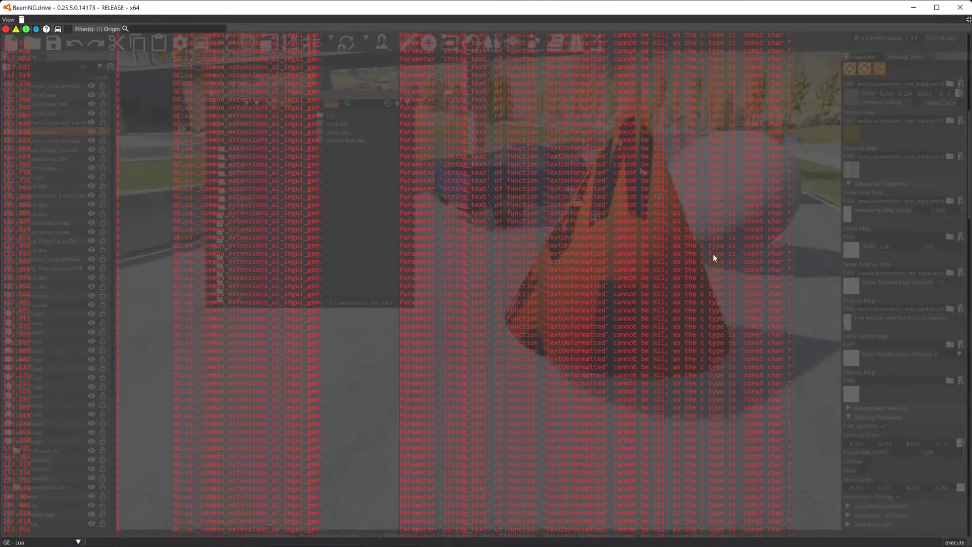
scroll(701, 246, down, 18)
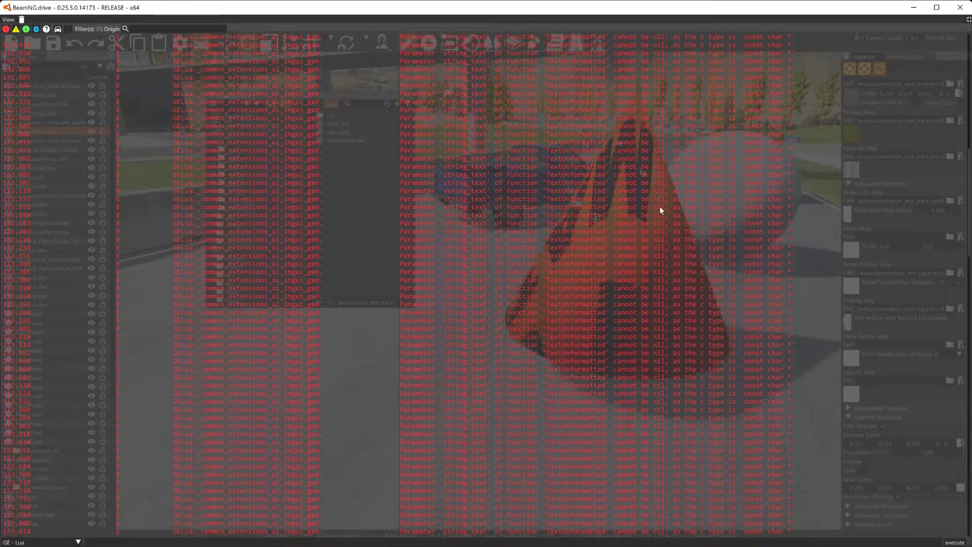
scroll(448, 356, down, 15)
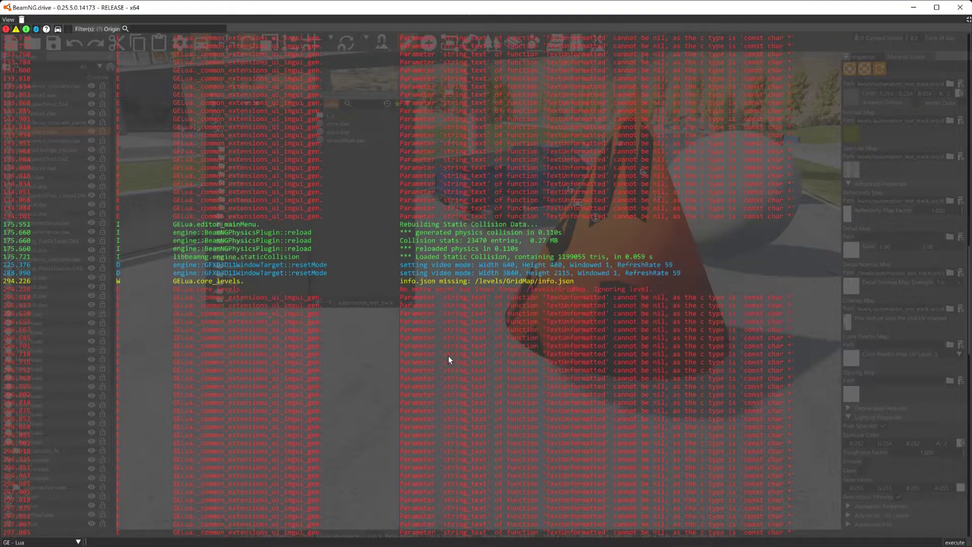
scroll(448, 357, down, 5)
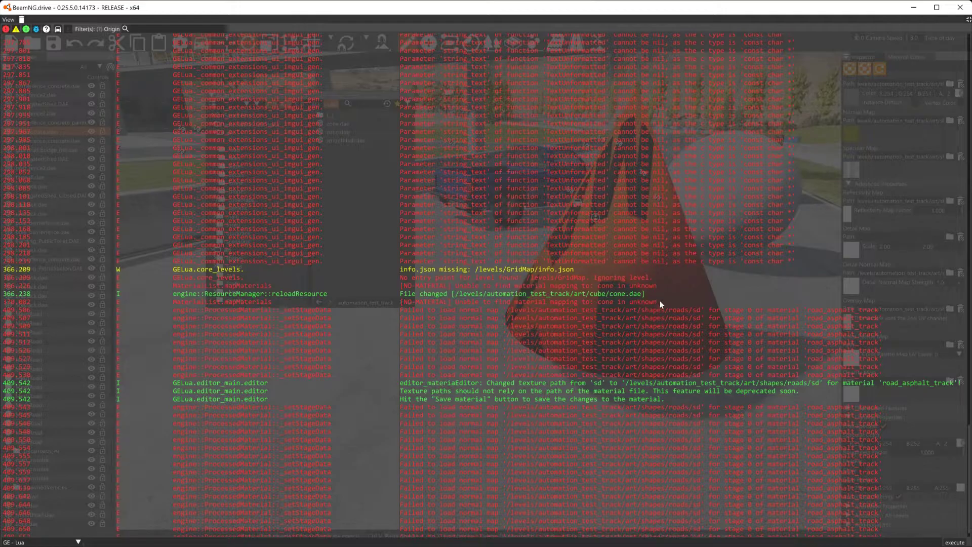
key(grave)
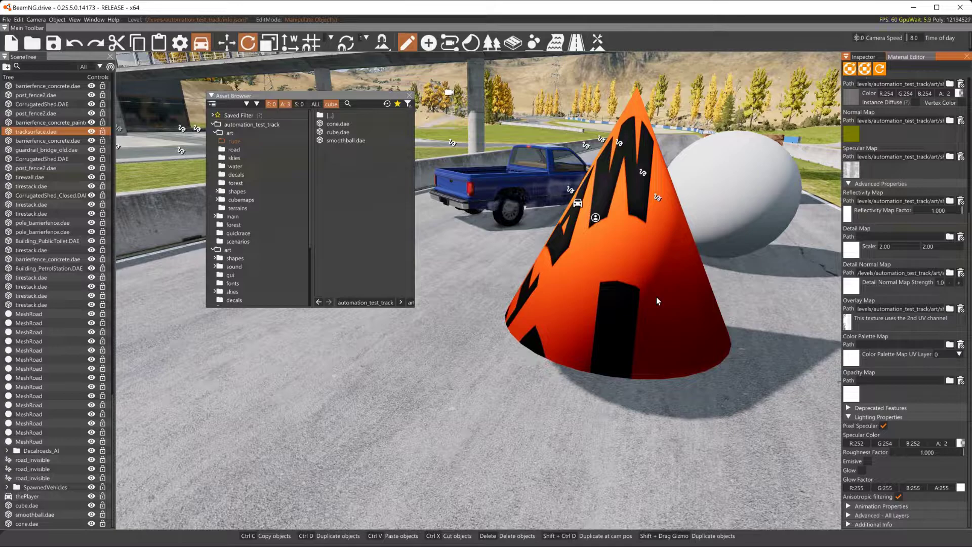
Step: Select the cone in the scene and look through the Material Editor's list of materials
scroll(903, 228, up, 2)
scroll(903, 223, up, 8)
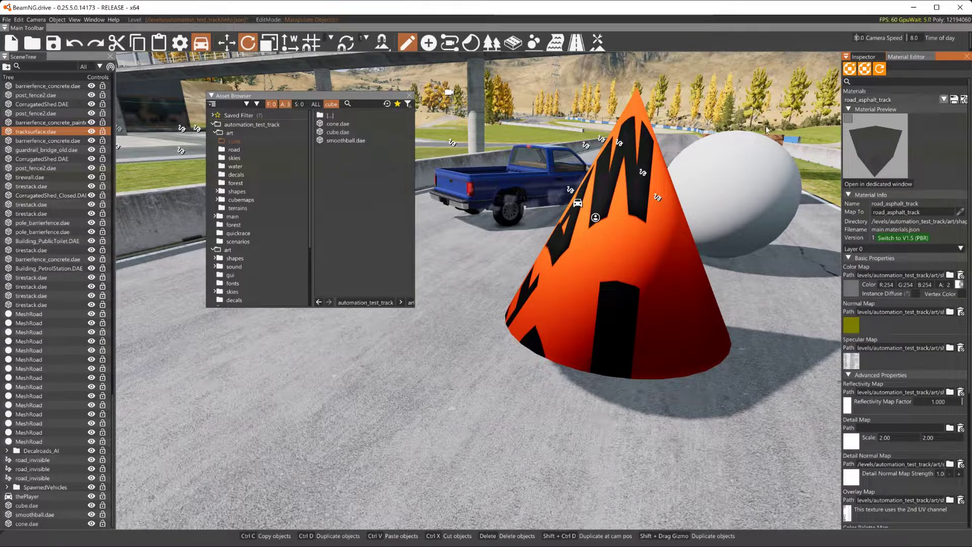
click(596, 226)
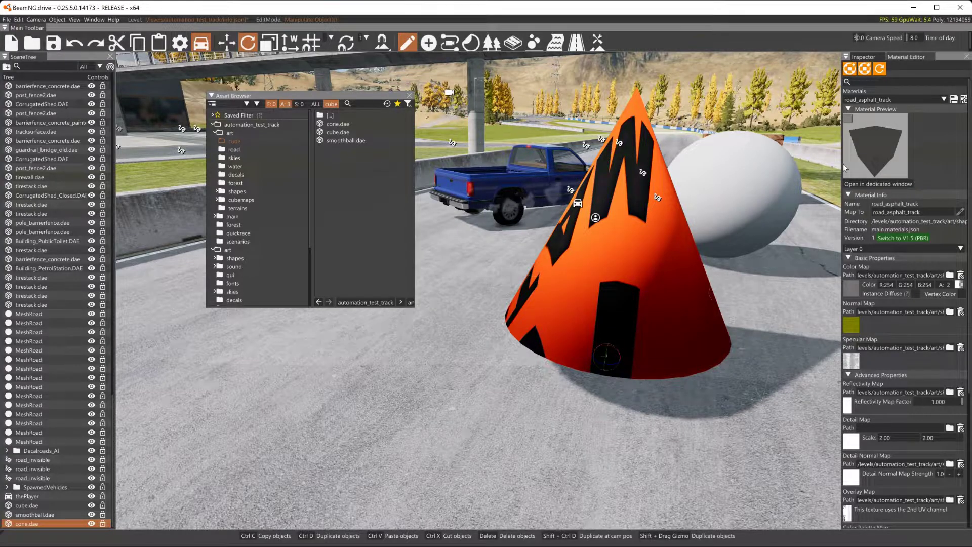
click(909, 99)
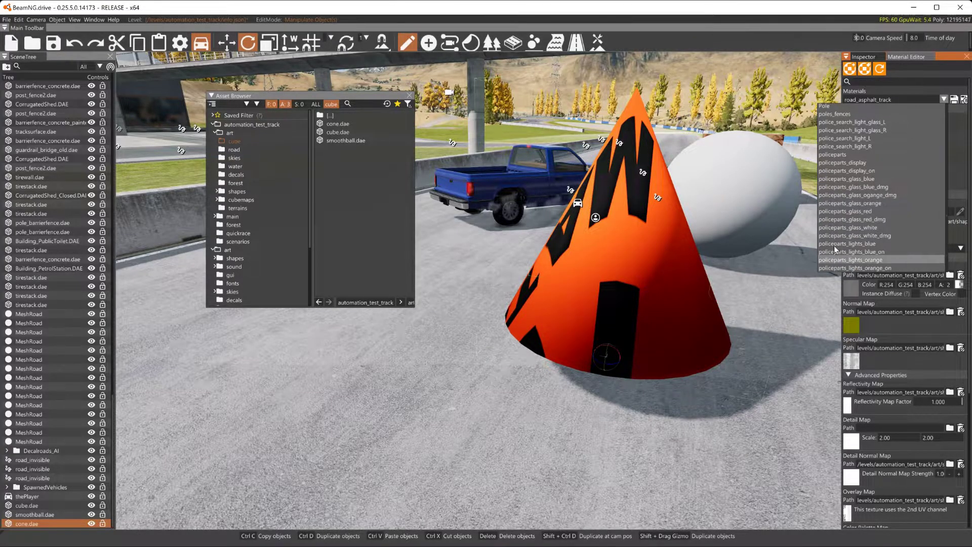
click(873, 76)
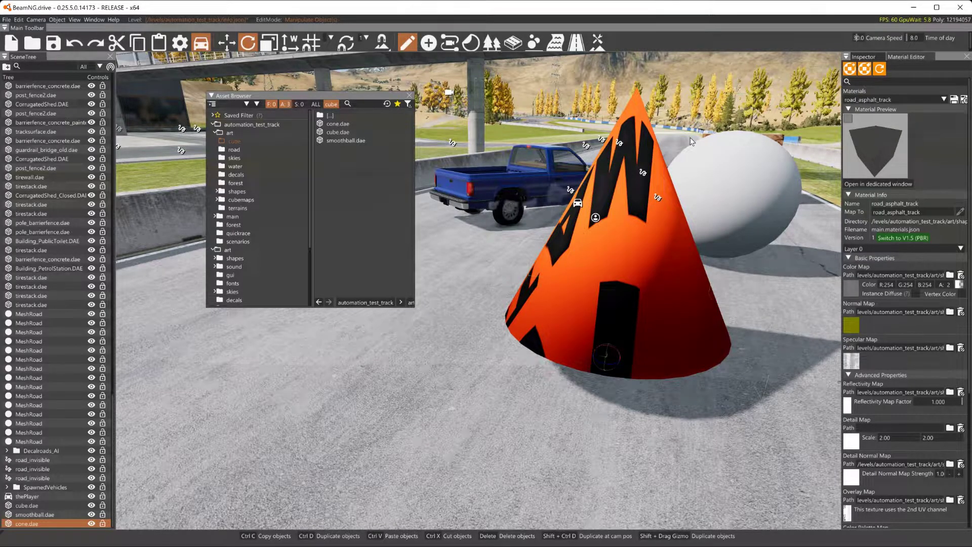
Step: Compare the smoothball material's settings in the Material Editor with the cone, selecting the sphere and the cone in the scene
click(718, 114)
click(633, 149)
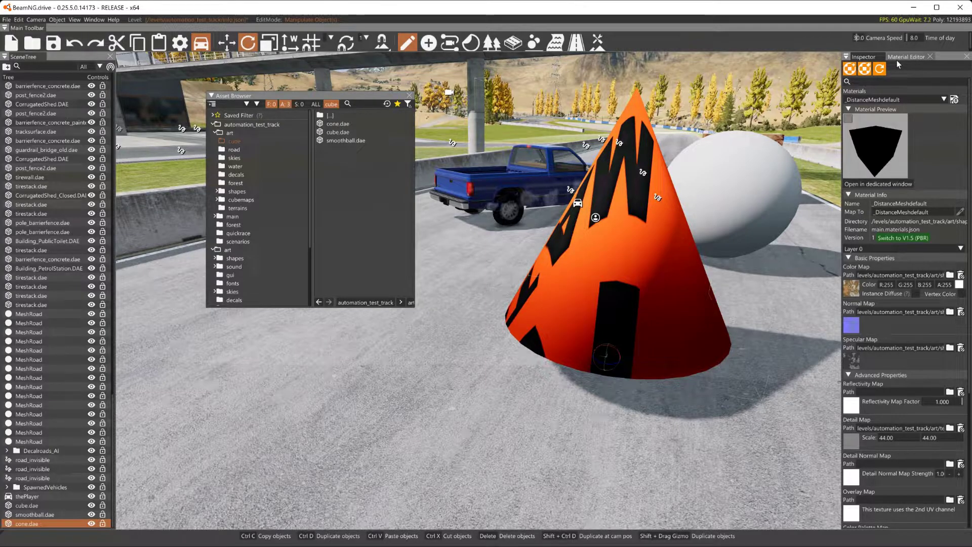
click(745, 193)
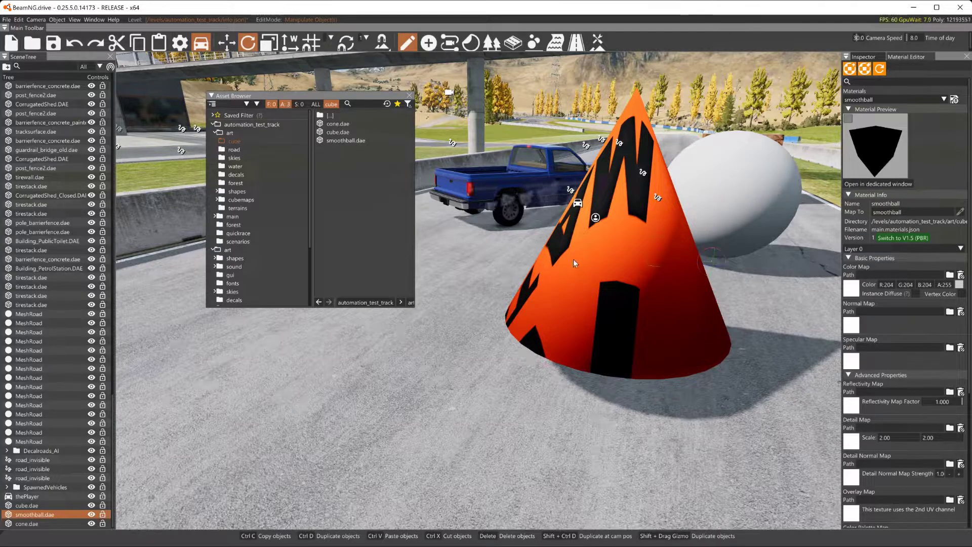
click(592, 256)
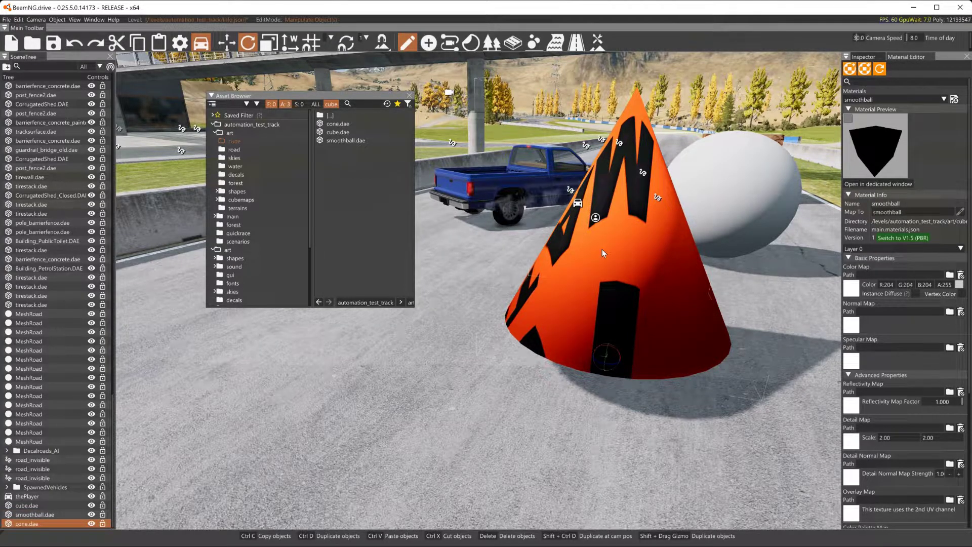
Step: Switch to Blender, add a torus mesh, and move it about 3 m away so it sits beside the cone
key(alt+Tab)
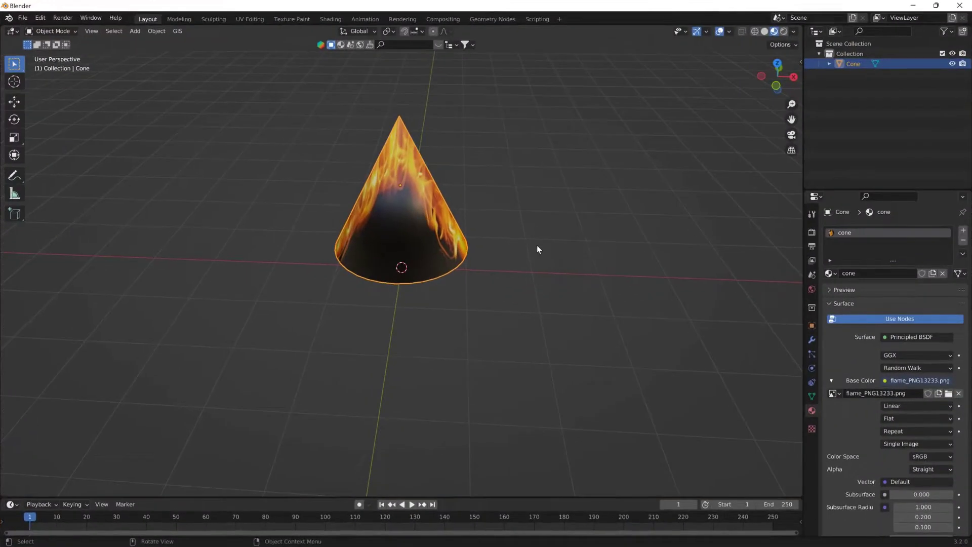
click(24, 17)
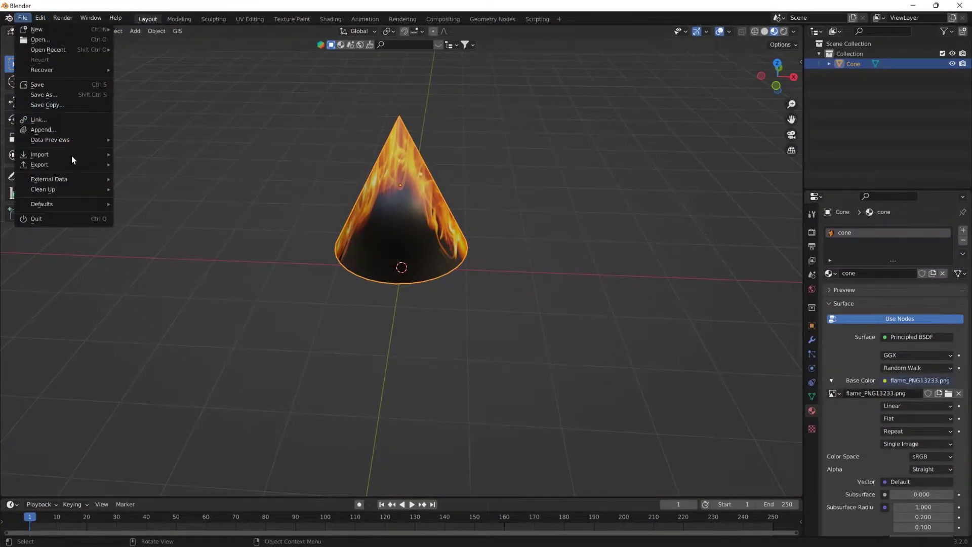
click(134, 31)
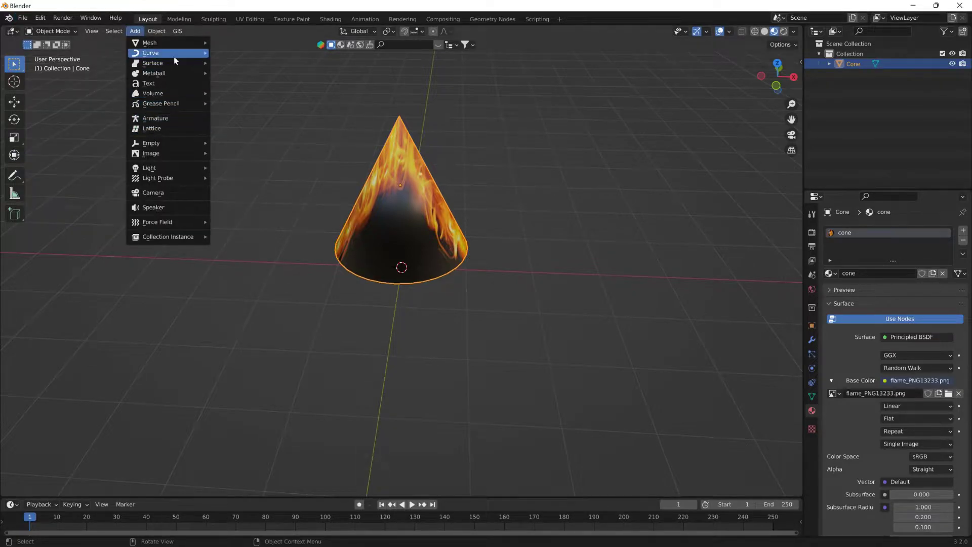
mouse_move(151, 43)
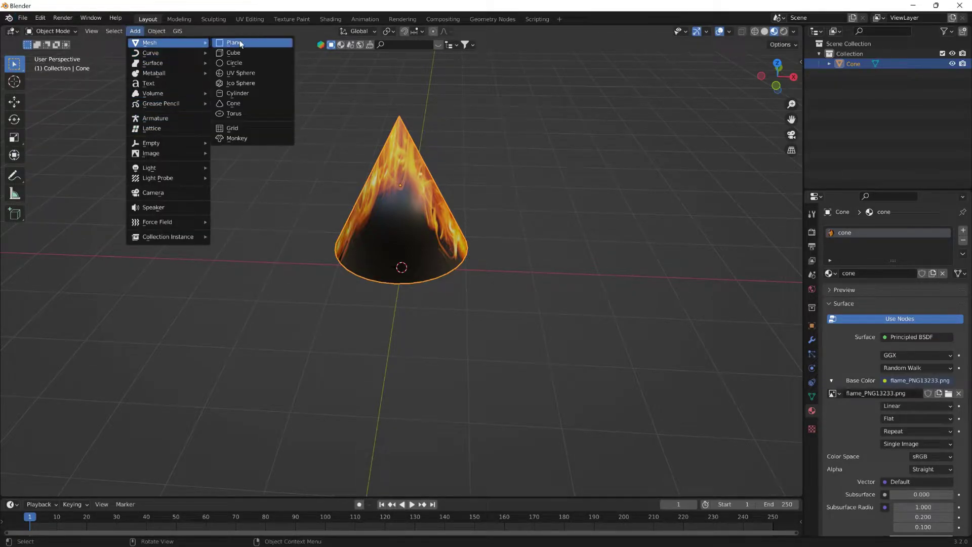
click(234, 113)
key(g)
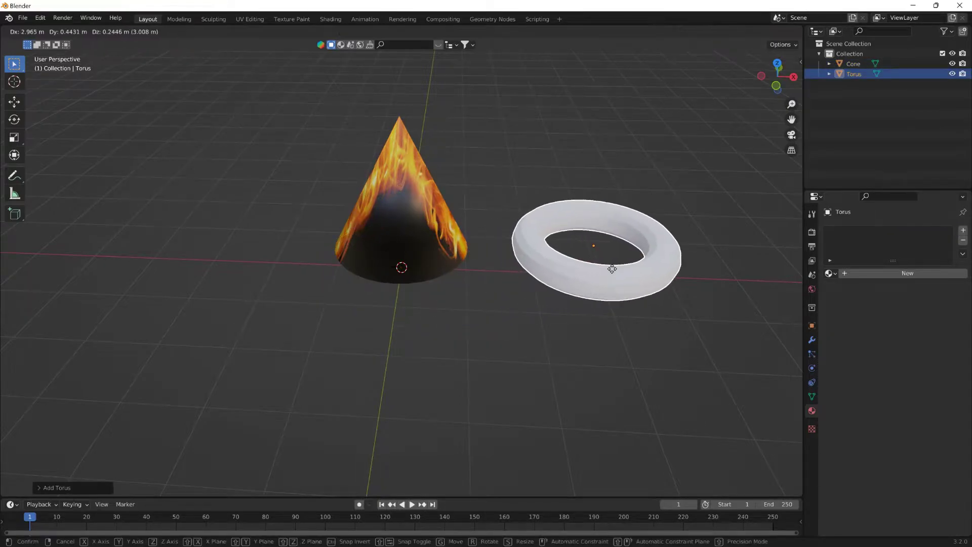
click(612, 269)
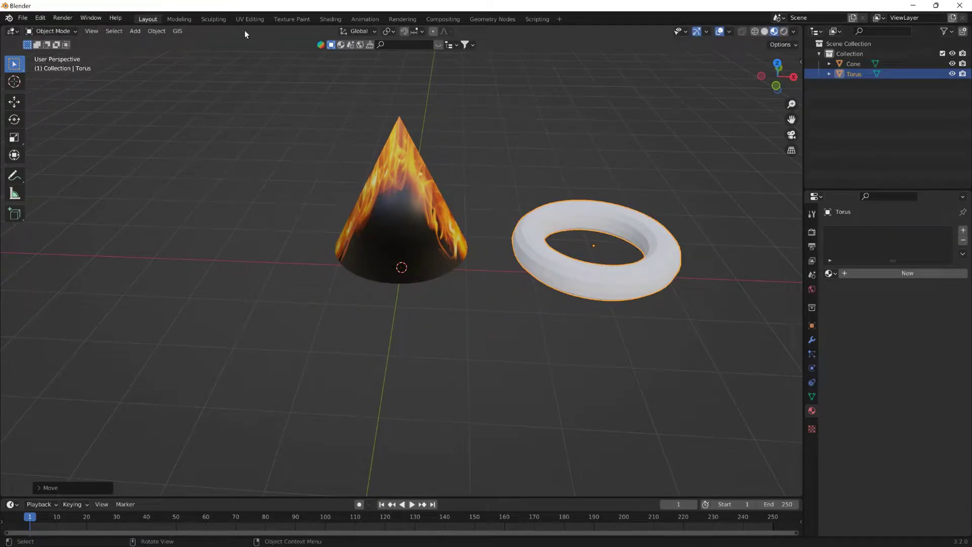
Step: Shade the torus smooth and give it a new material named rounghole
click(157, 31)
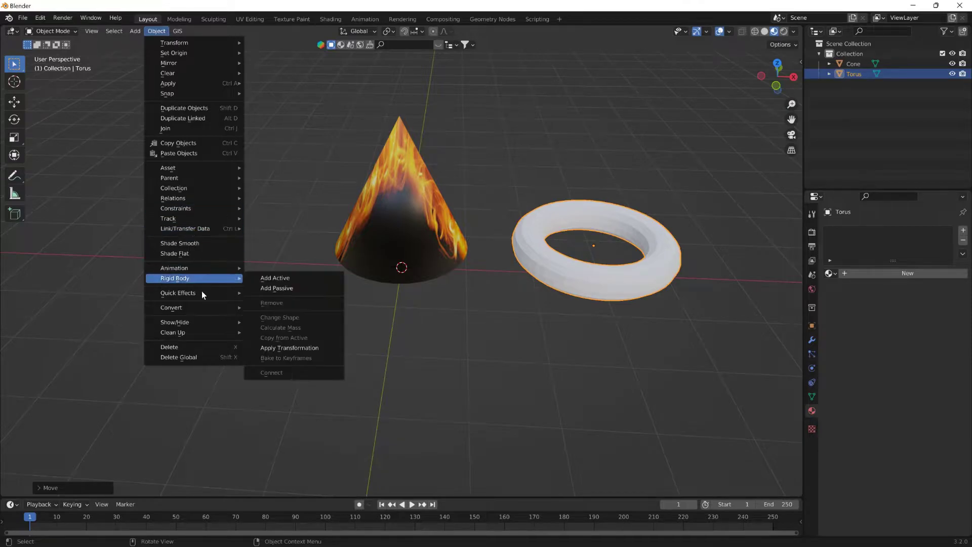
click(197, 242)
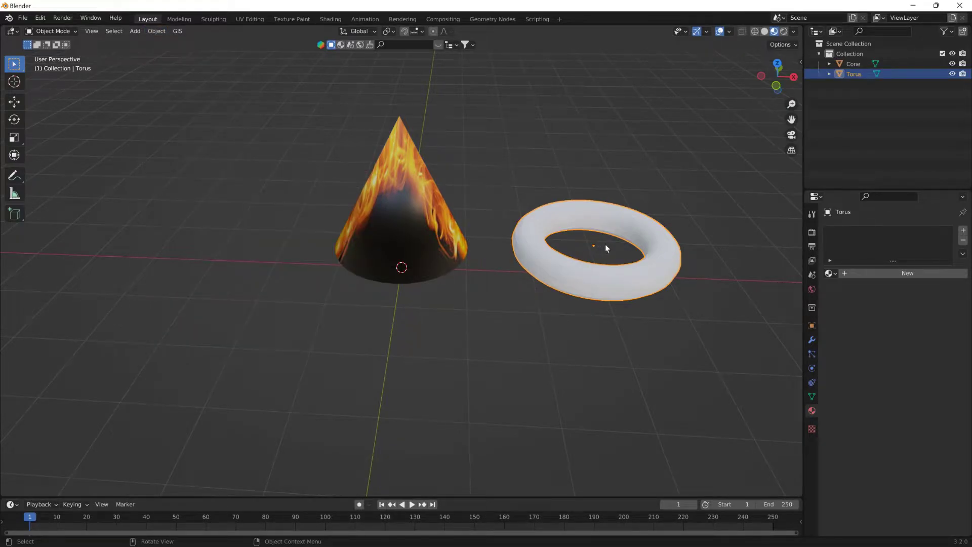
click(829, 74)
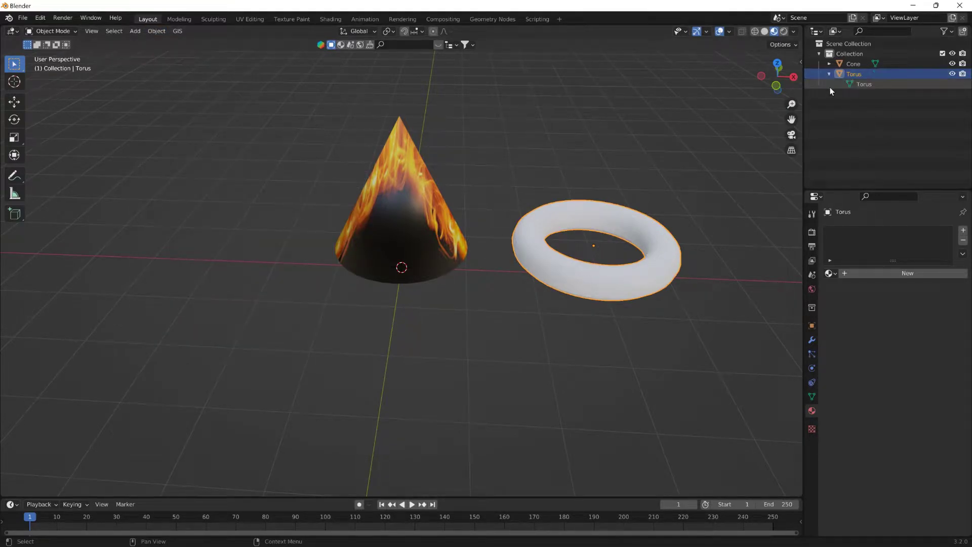
click(860, 276)
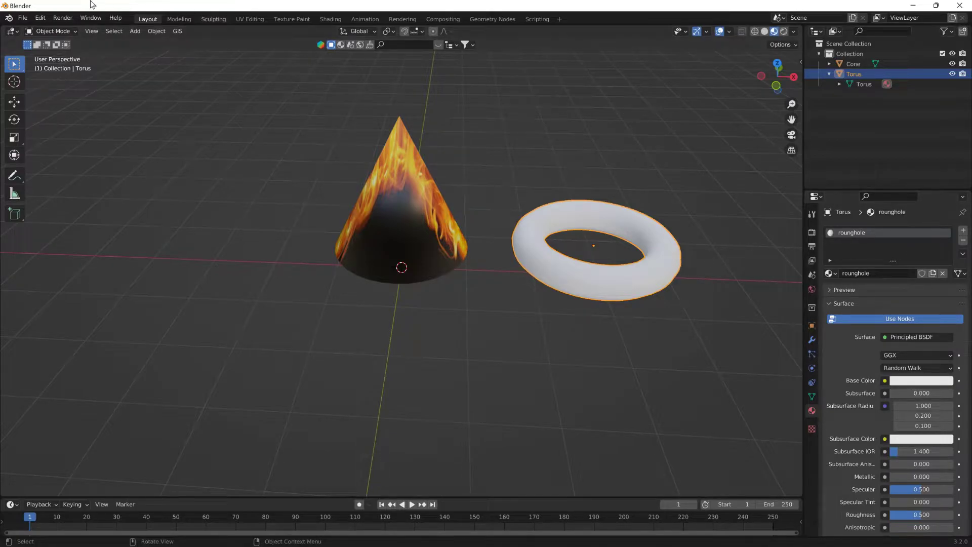
Step: Export the selected torus as the COLLADA file ring.dae into the test track's art/cube folder
click(23, 19)
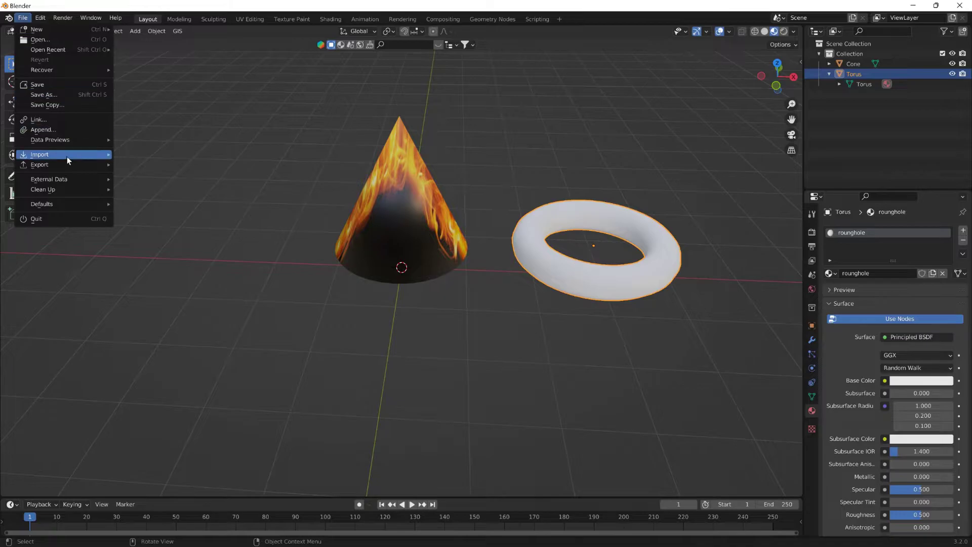
mouse_move(60, 164)
click(144, 167)
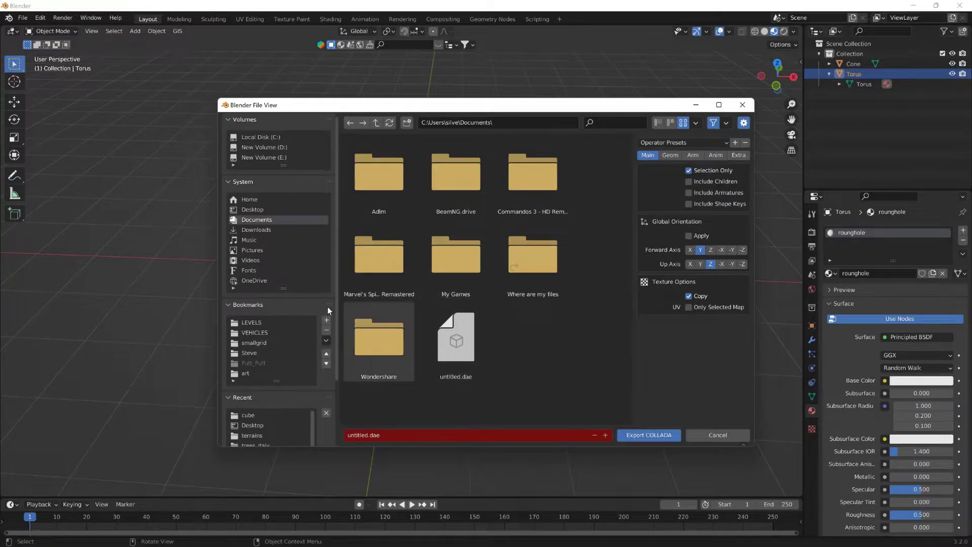
click(248, 415)
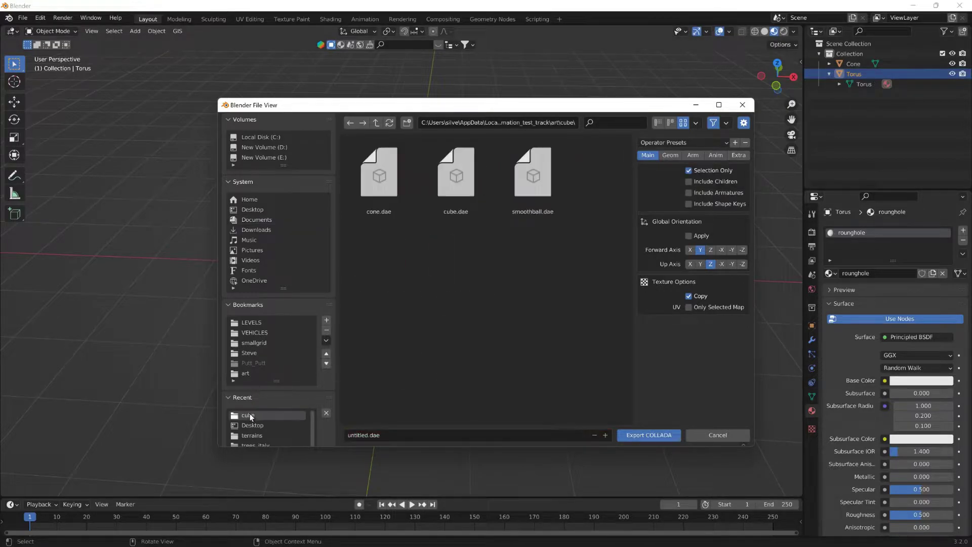
click(368, 435)
click(651, 436)
Step: Switch to BeamNG.drive and place ring.dae on the track beside the cone
key(alt+Tab)
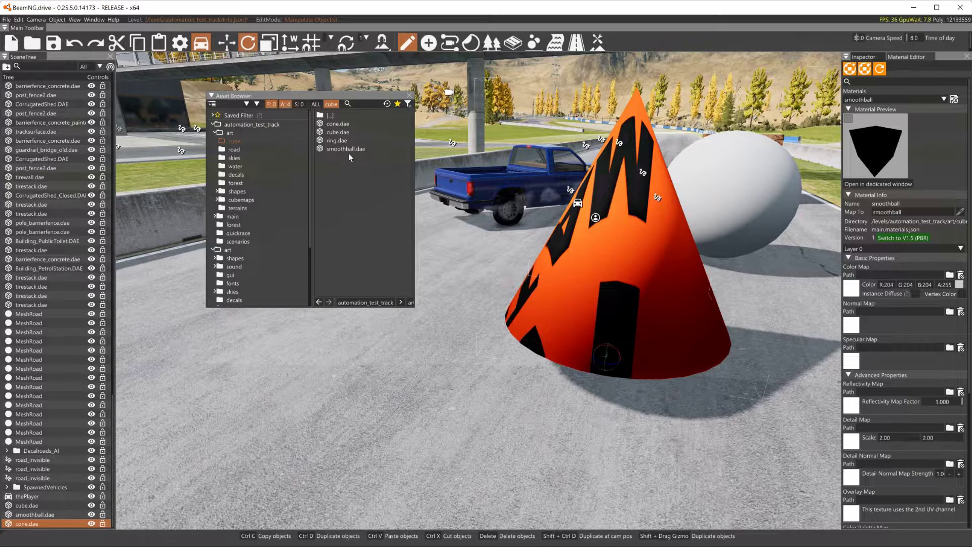
drag(337, 140, 384, 358)
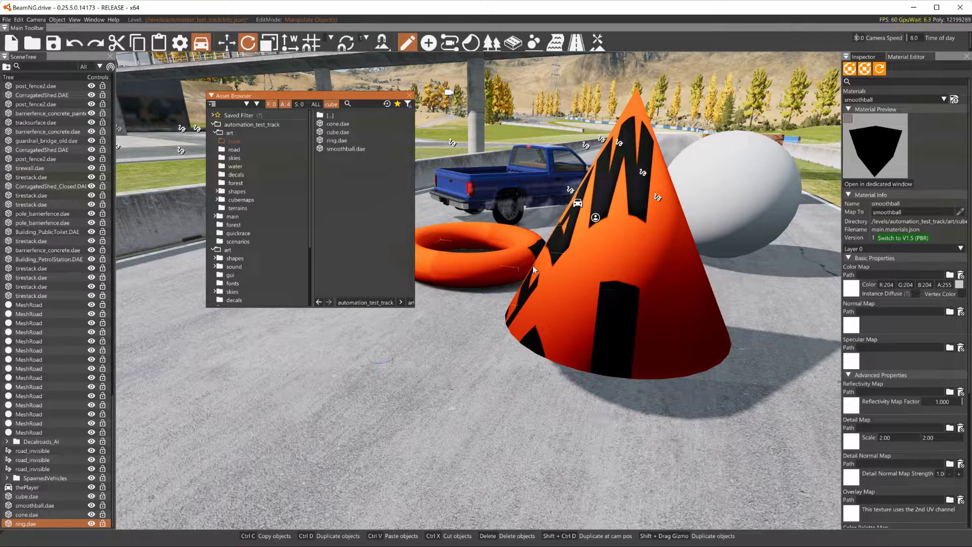
Step: Examine the ring from several sides, comparing its texture and shading with the cone and the sphere
key(d)
click(624, 208)
key(a)
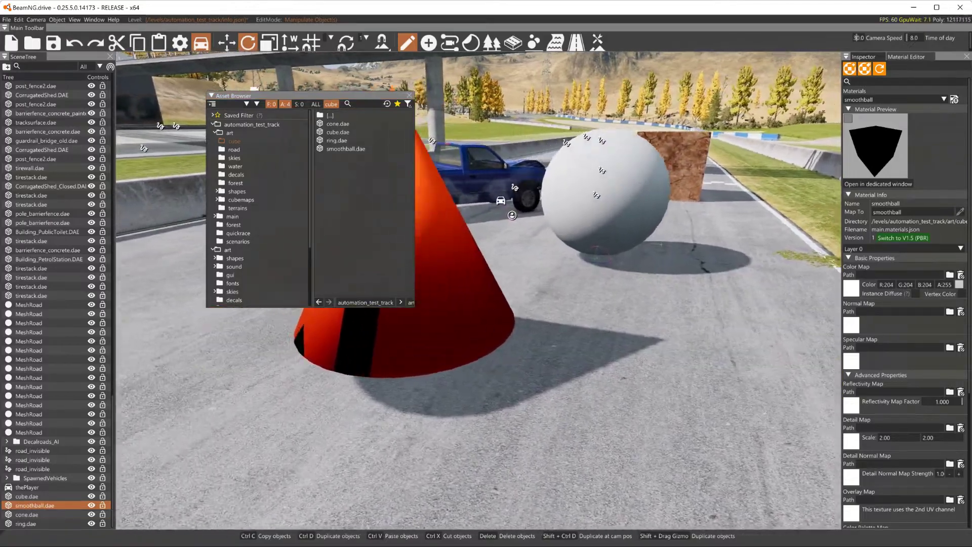
right_drag(624, 208, 612, 219)
click(491, 243)
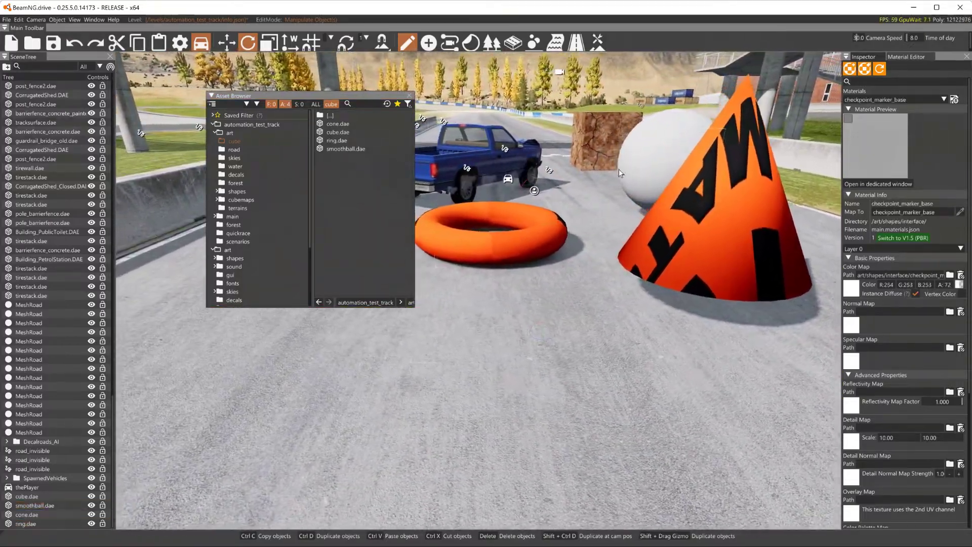
click(760, 241)
key(s)
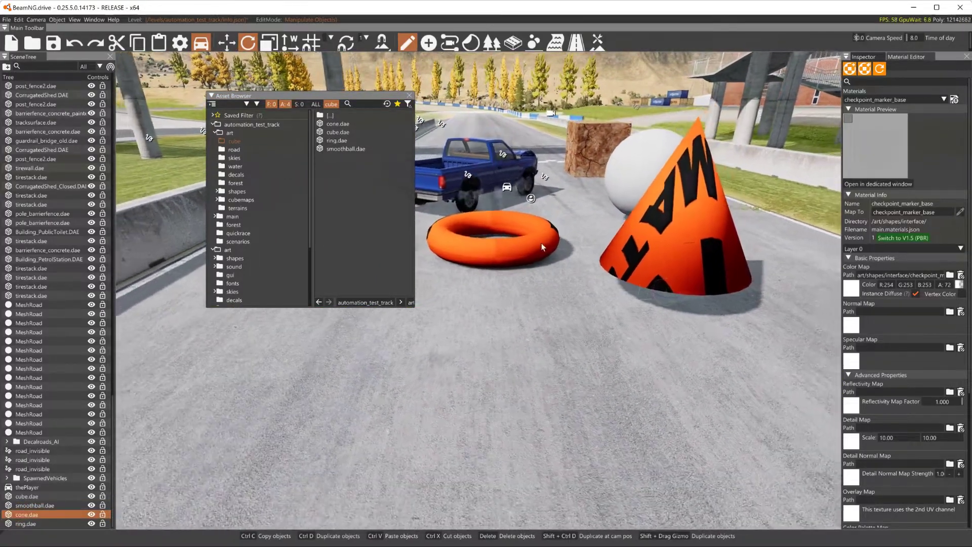
click(530, 244)
key(w)
right_drag(530, 245, 546, 285)
key(s)
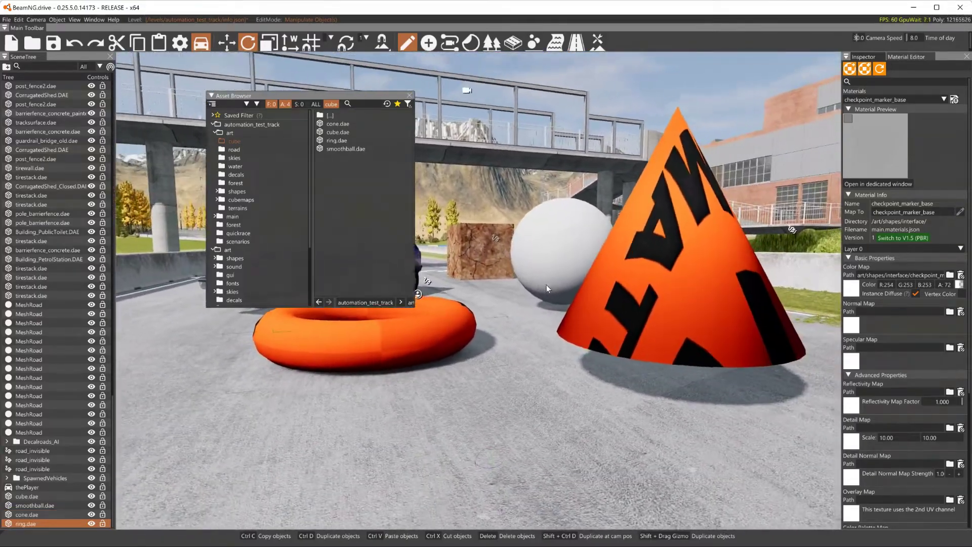
key(w)
click(521, 231)
right_drag(521, 231, 578, 289)
key(s)
key(a)
key(w)
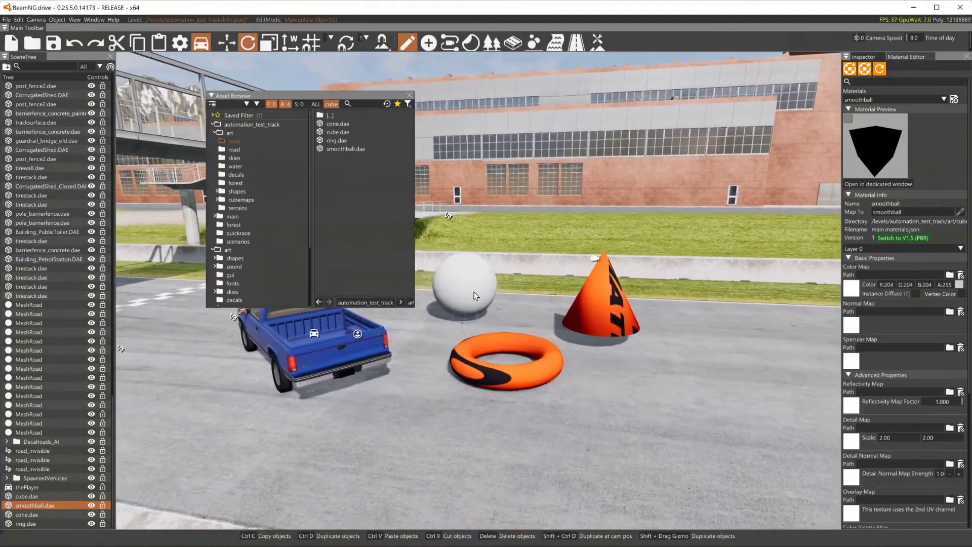
click(539, 397)
click(596, 325)
click(560, 385)
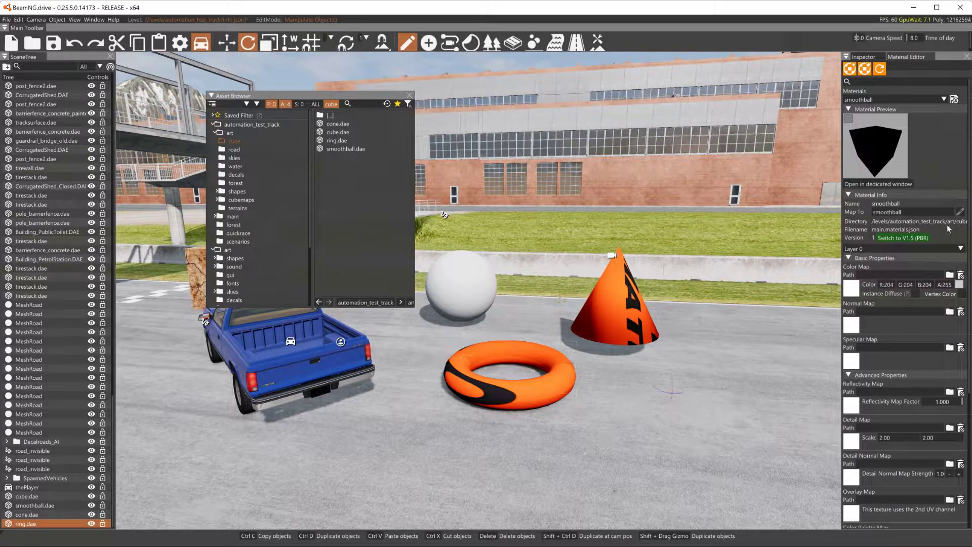
Step: Select the cone and search the Material Editor's materials for "cone"
click(608, 305)
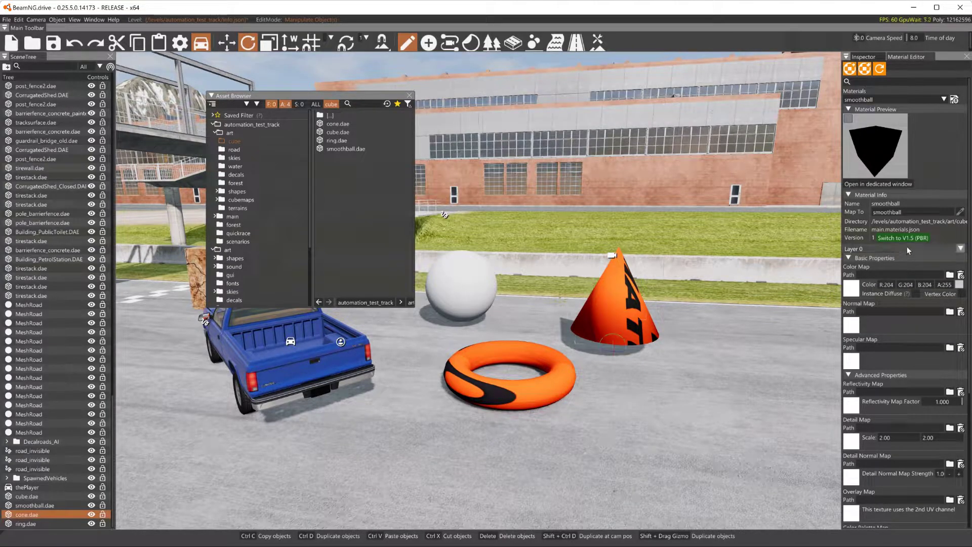
click(917, 99)
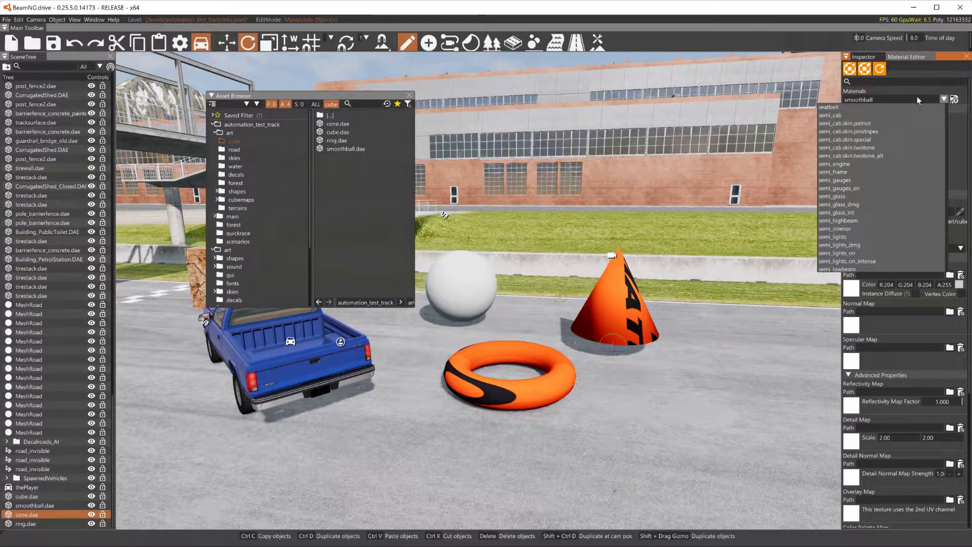
click(916, 97)
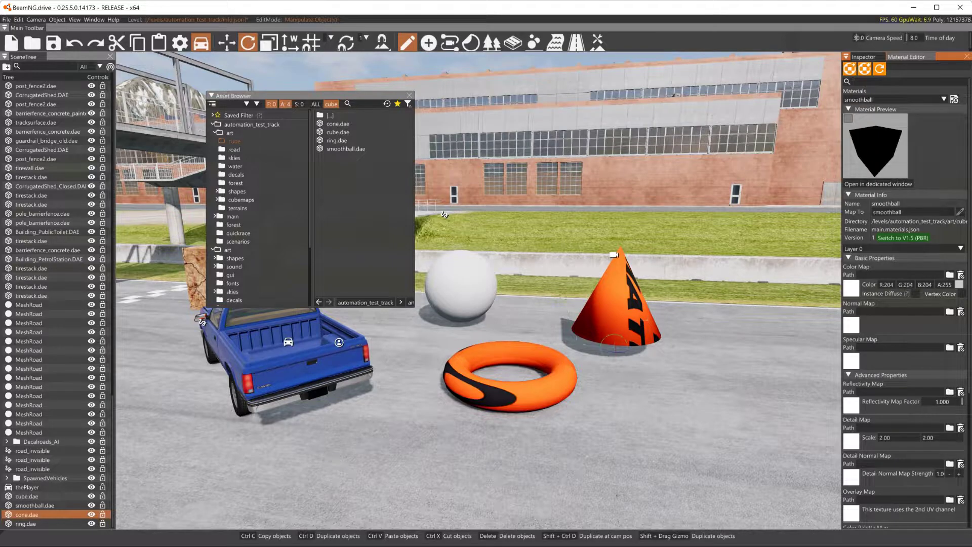
text(cone)
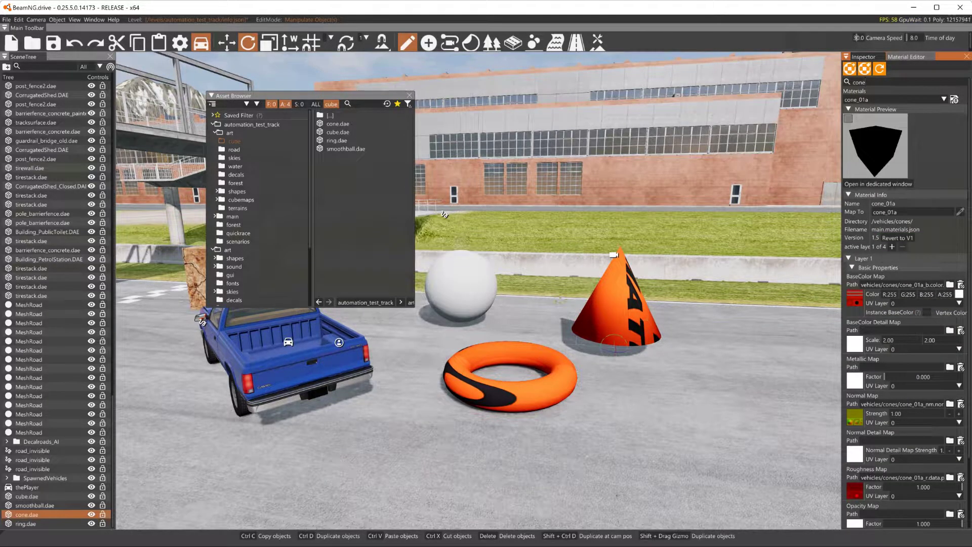
click(907, 99)
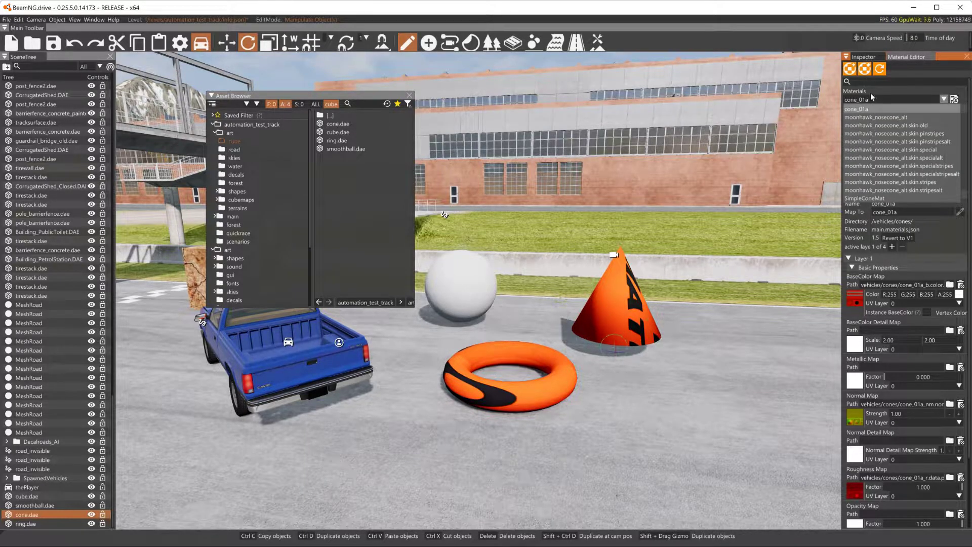
click(889, 78)
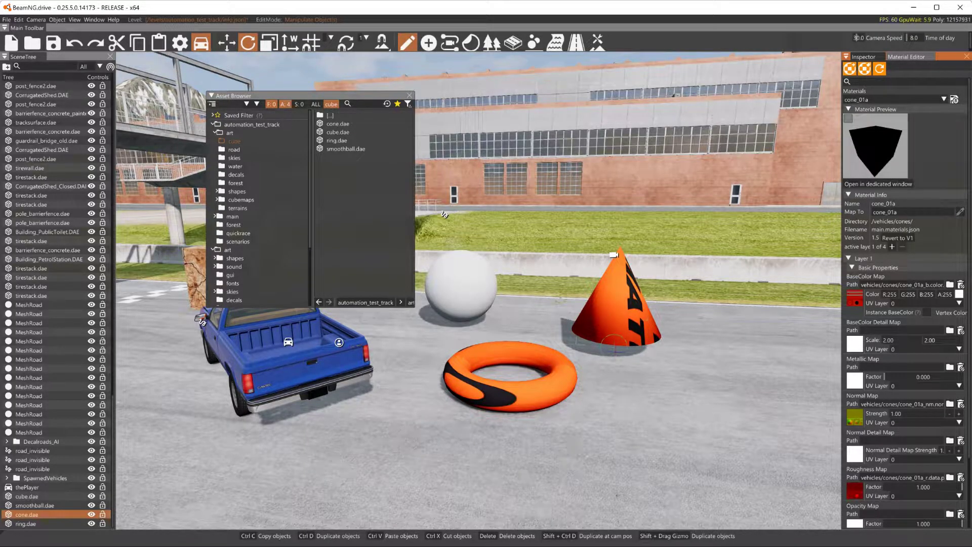
Step: Create a material named cone, mapped to cone, in the level's art/main.materials.json, checking the cone's material name in Blender
click(849, 70)
drag(310, 99, 550, 54)
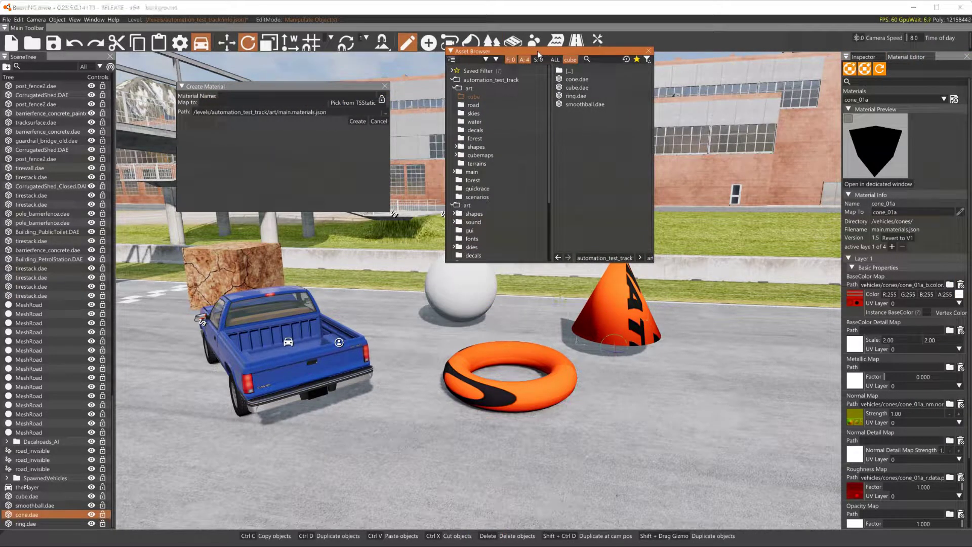
key(alt+Tab)
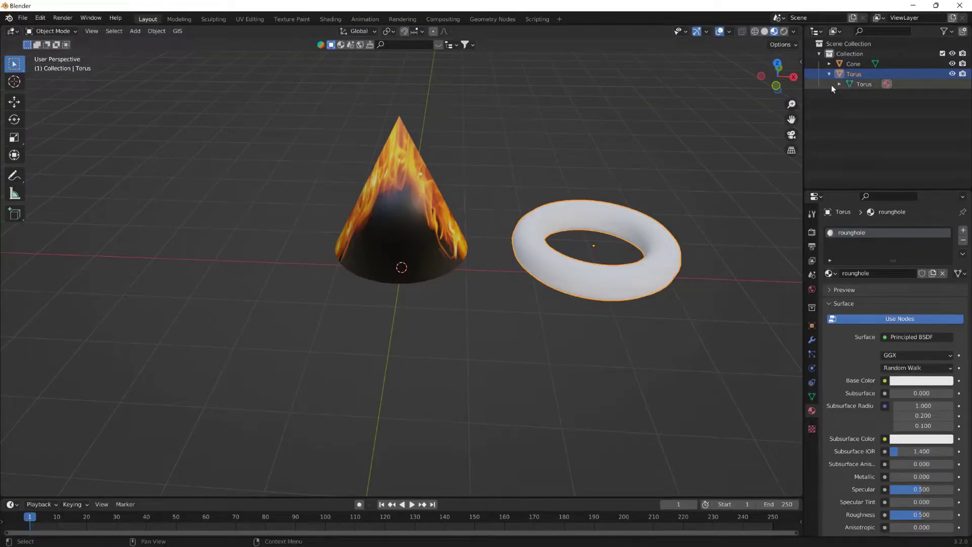
click(829, 64)
click(839, 74)
click(875, 82)
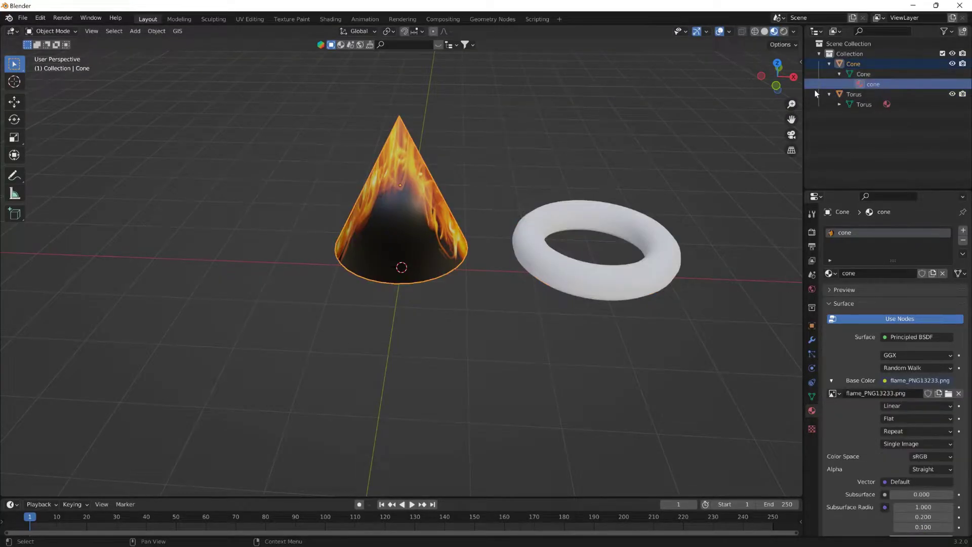
key(alt+Tab)
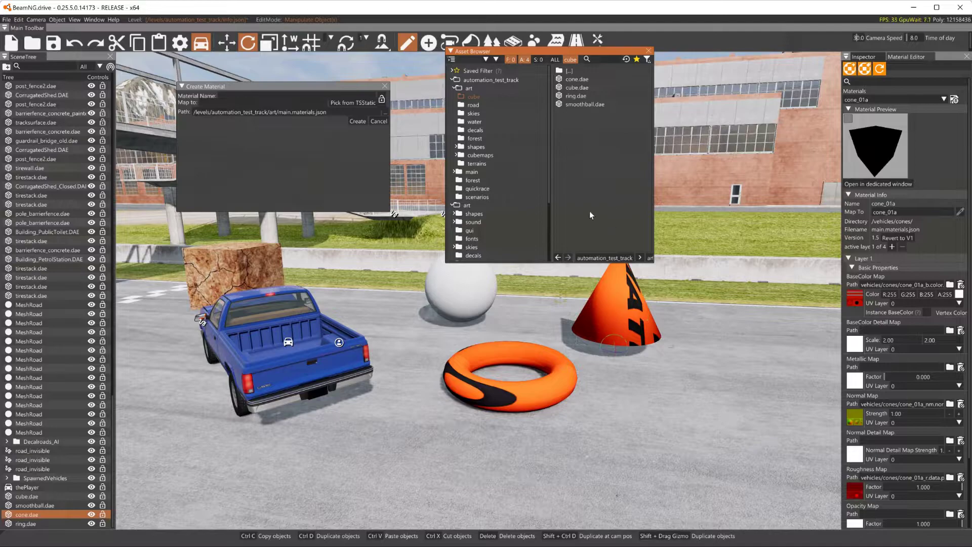
click(254, 95)
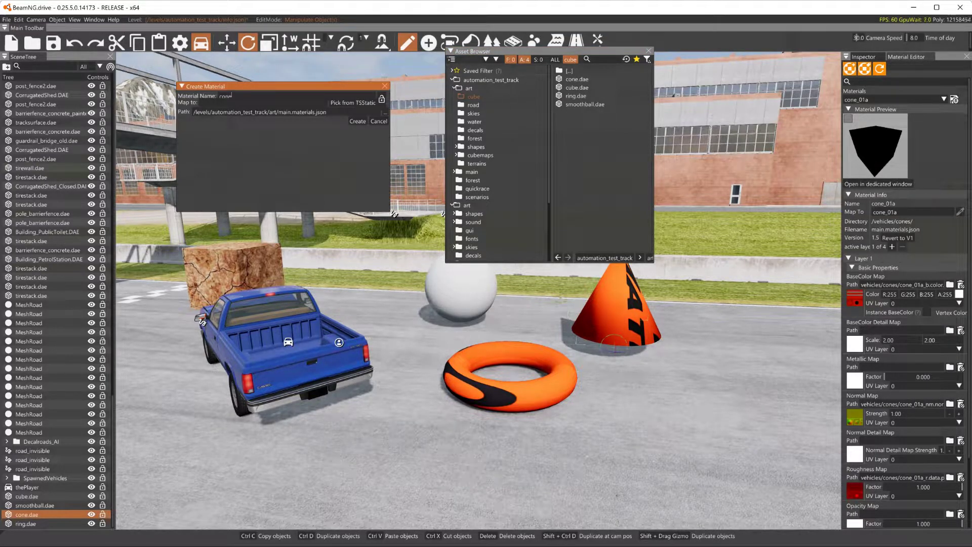
click(357, 121)
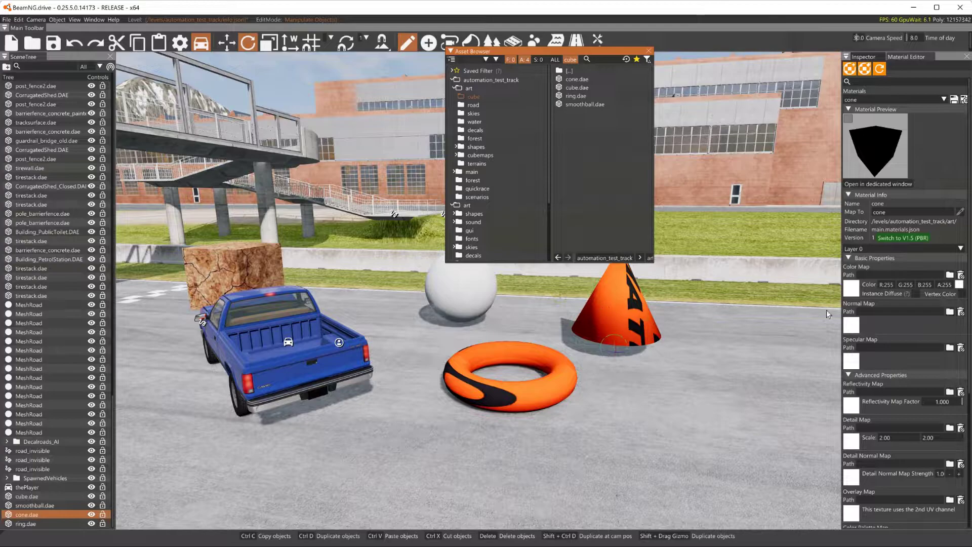
Step: Assign newdirt.png from the art/cube folder as the cone material's color map and save the material
click(858, 291)
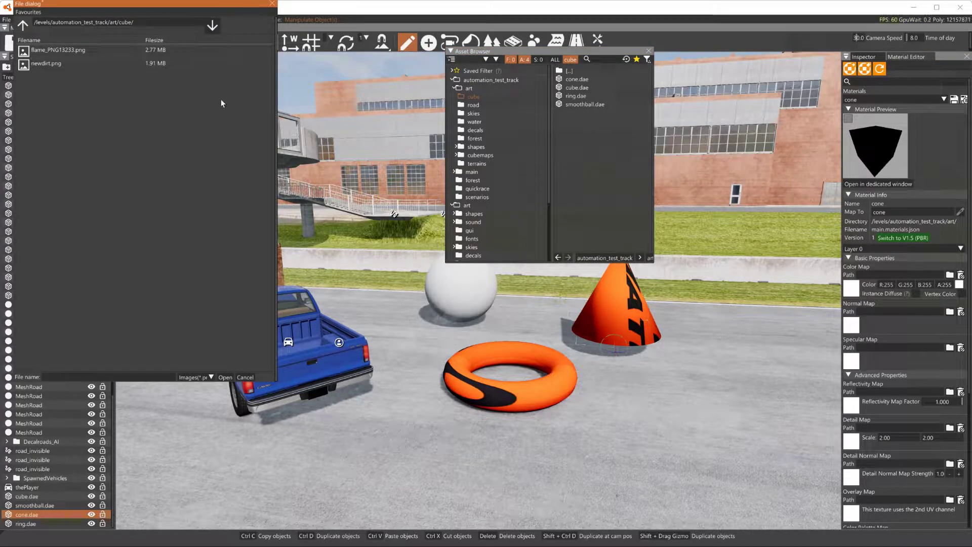
click(95, 63)
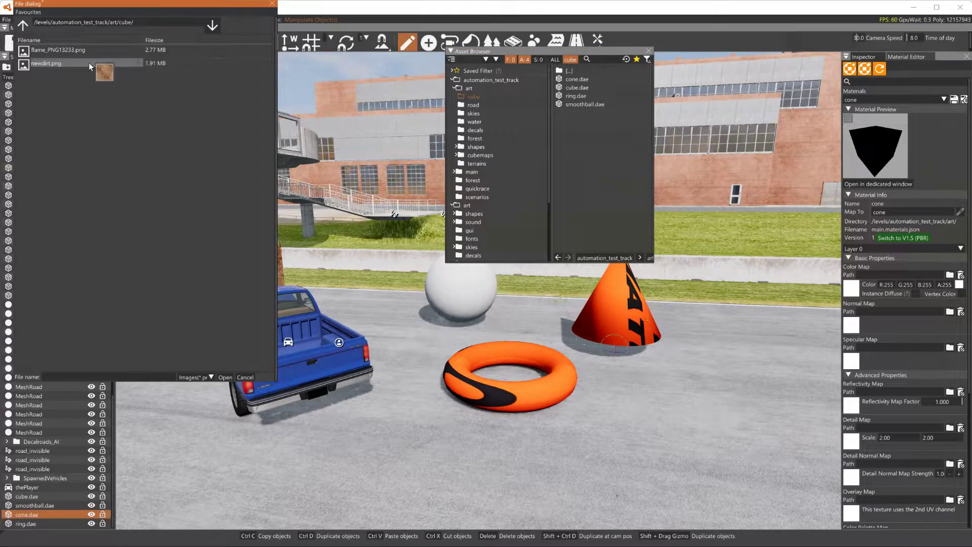
click(225, 377)
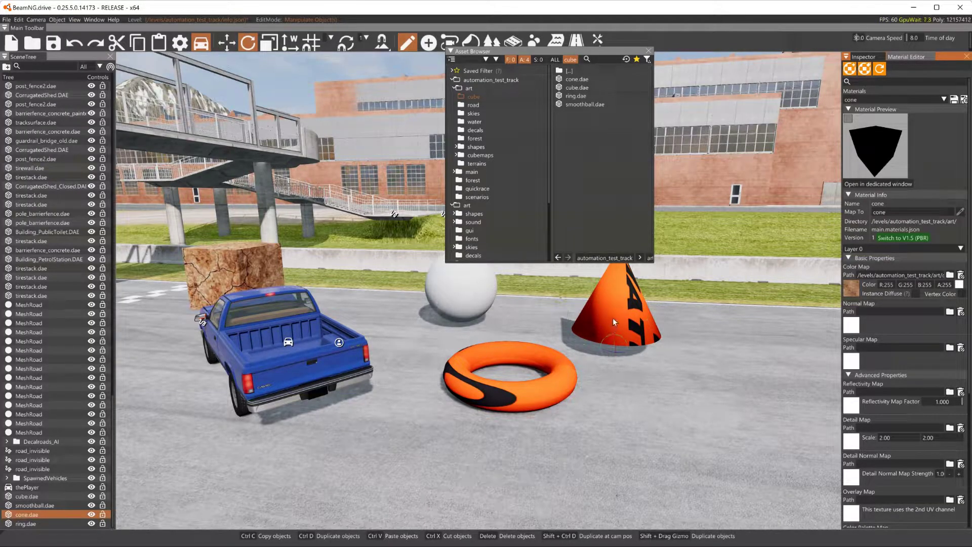
click(958, 103)
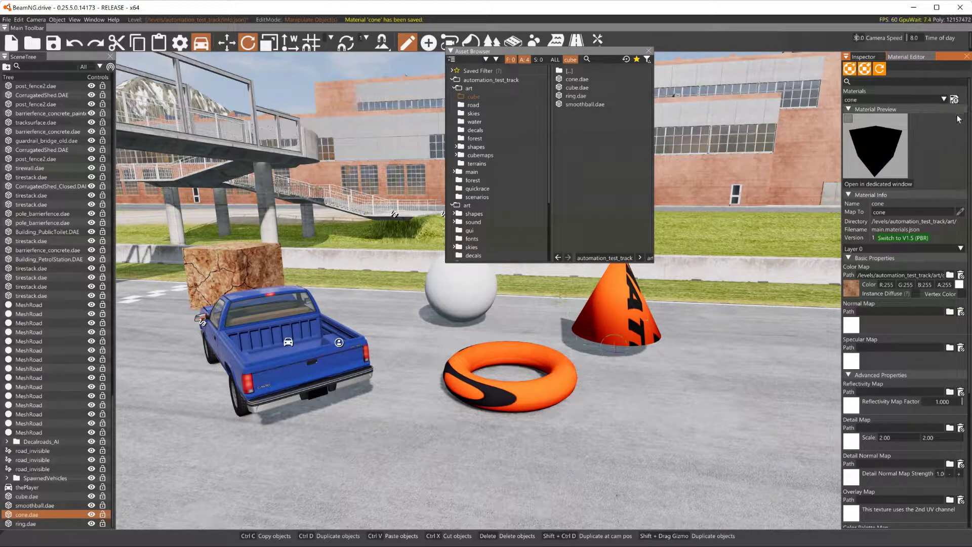
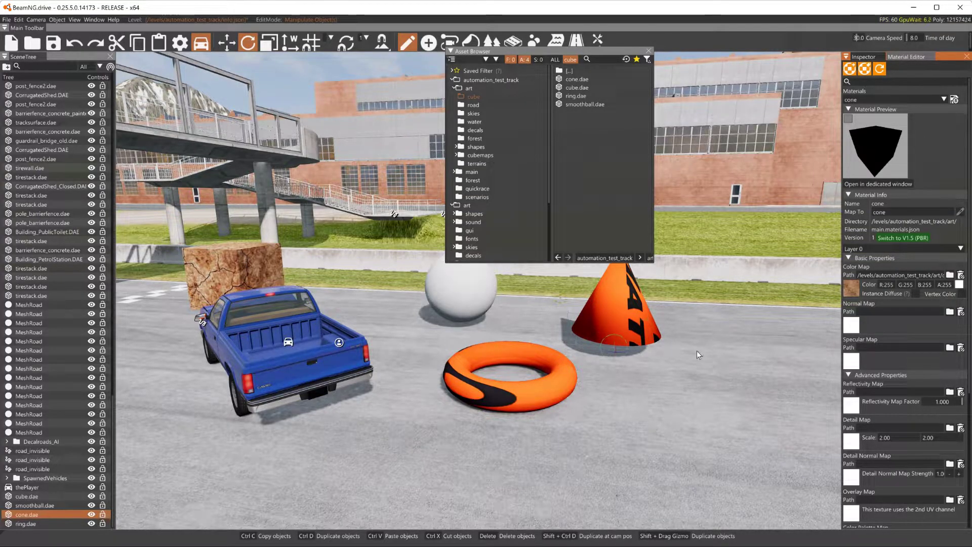
Step: Save the cone material and the level, close the Asset Browser, and leave the world editor
click(954, 99)
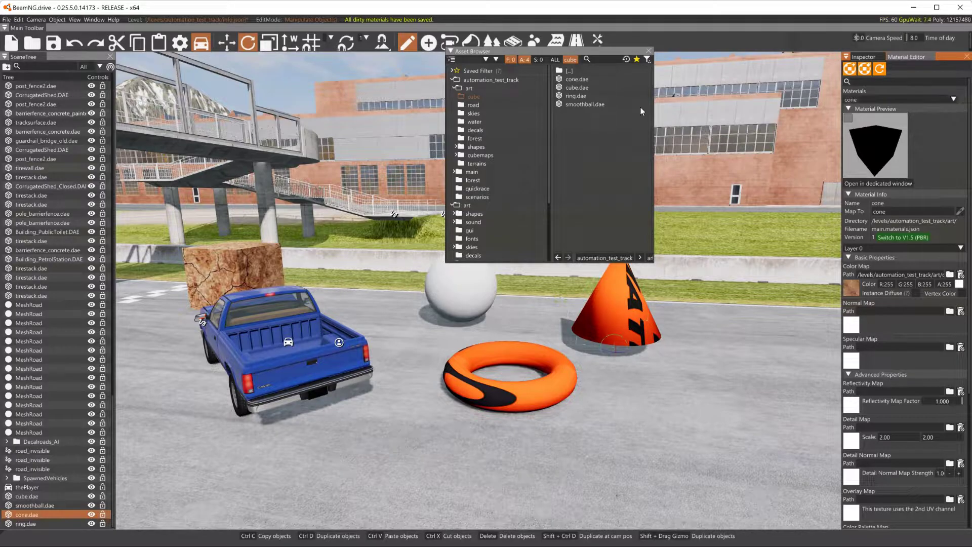
click(53, 43)
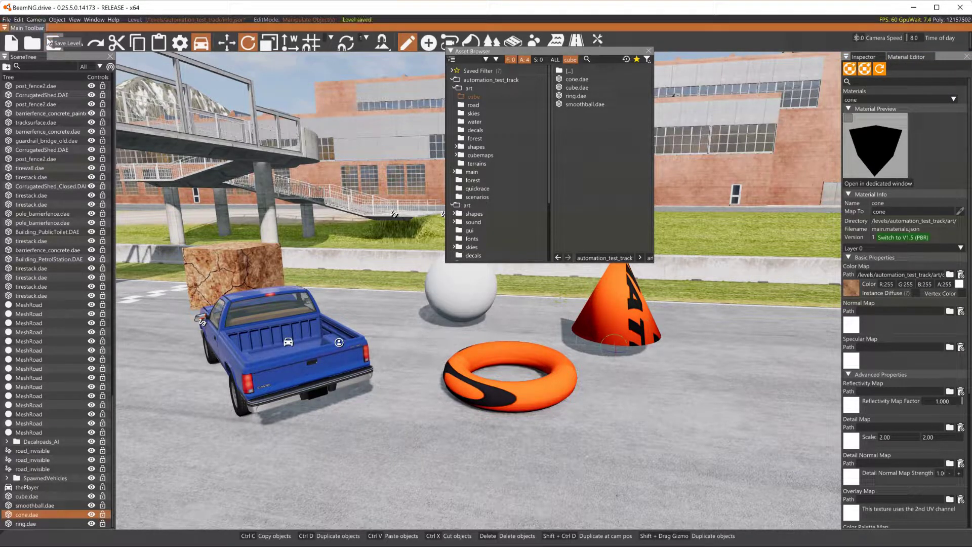
click(648, 50)
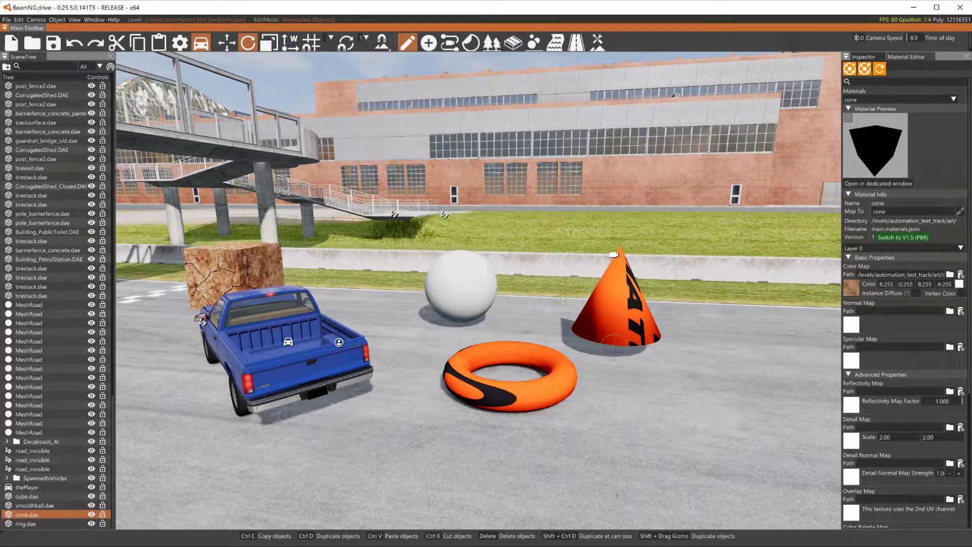
key(F11)
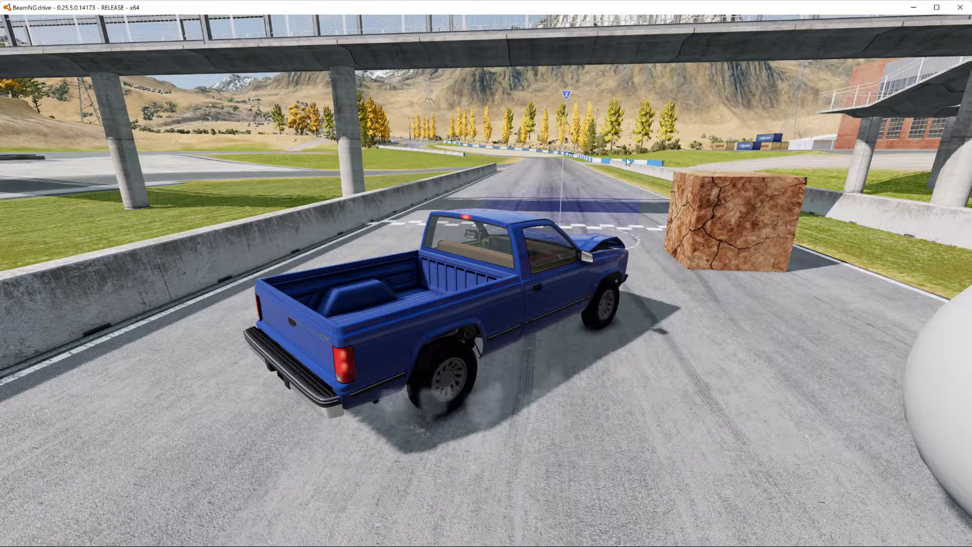
Step: Try to reload the Automation Test Track level in Freeroam from the main menu
key(Escape)
click(306, 21)
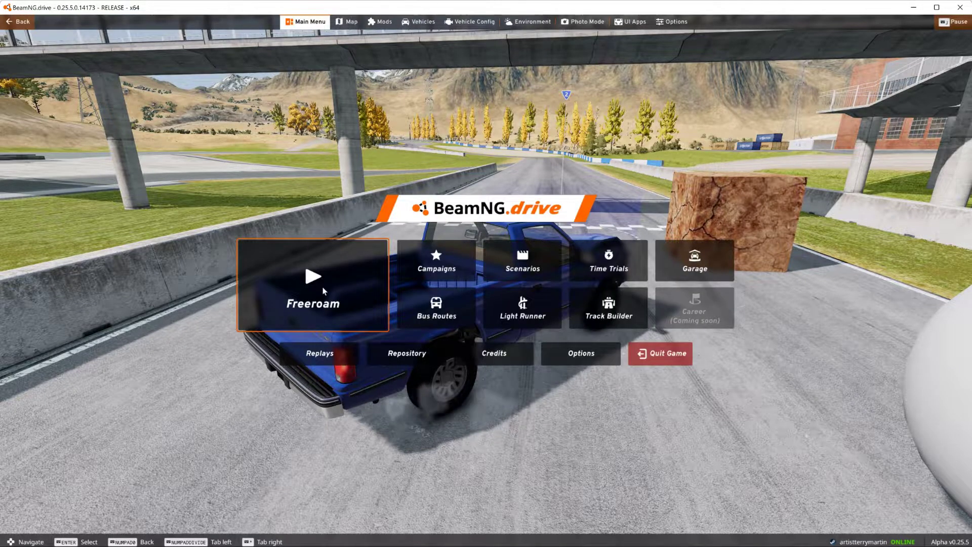
click(324, 291)
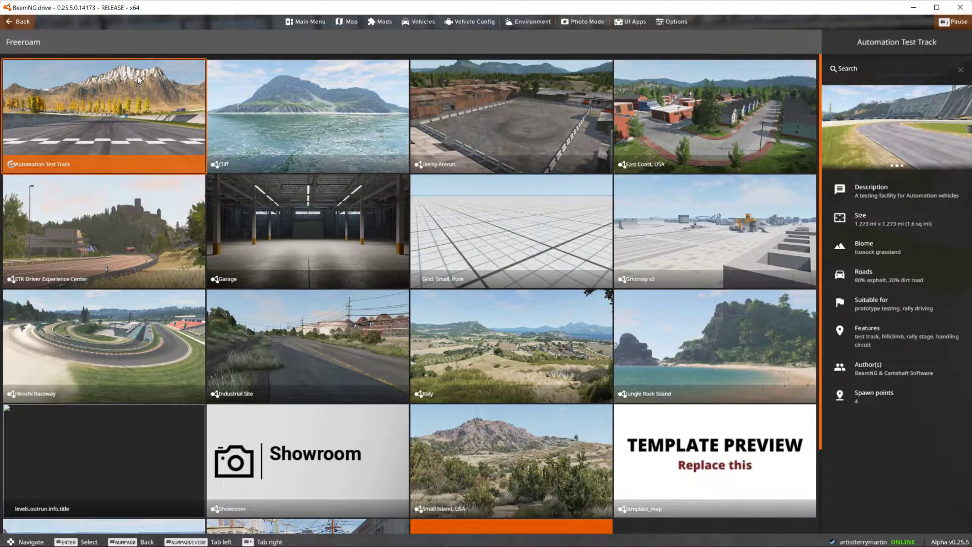
click(138, 76)
click(860, 518)
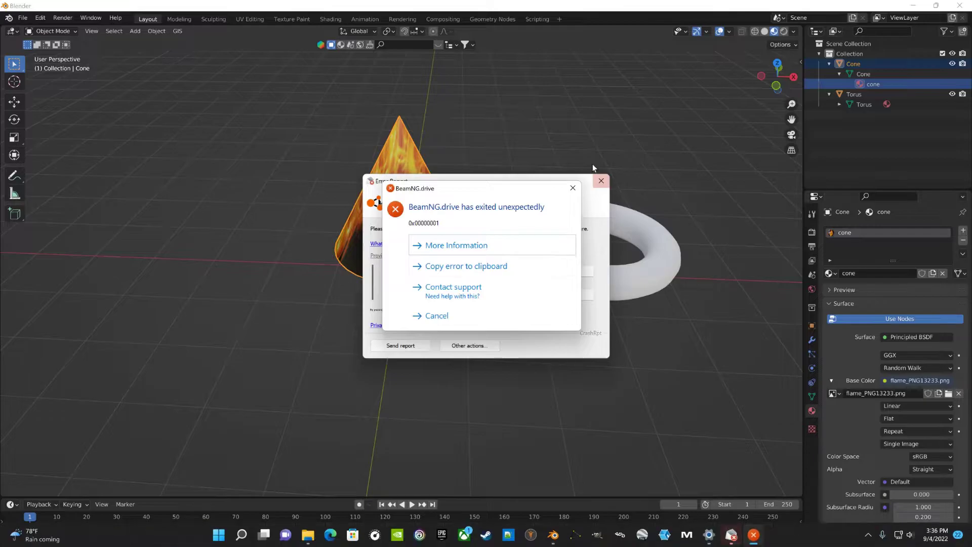
Step: Dismiss the BeamNG.drive error windows, minimize Blender and launch the game again from the desktop
click(600, 181)
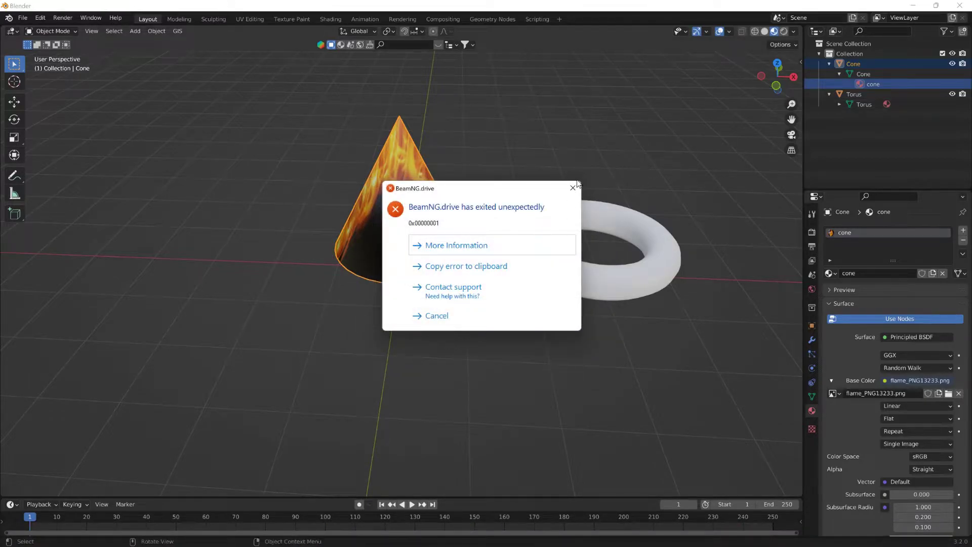
click(573, 186)
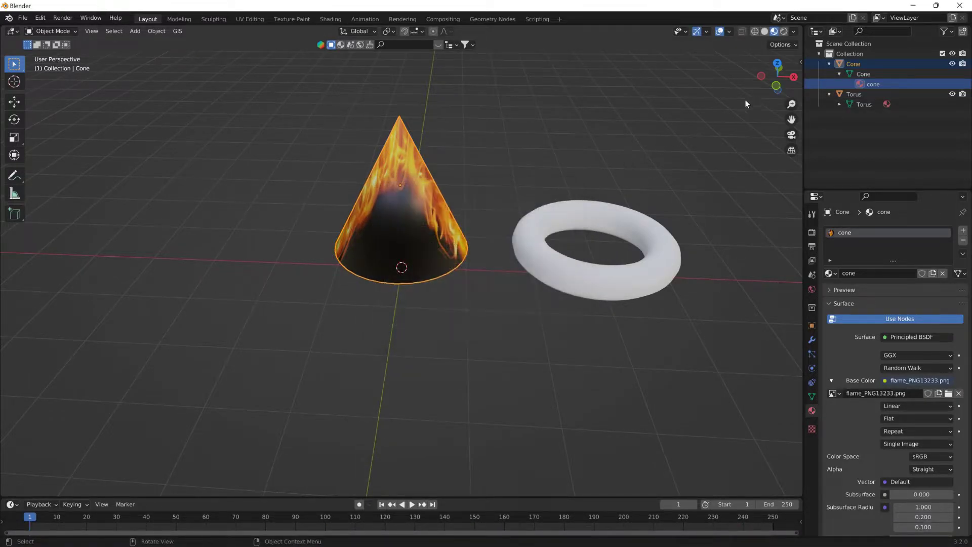
click(911, 5)
double_click(740, 18)
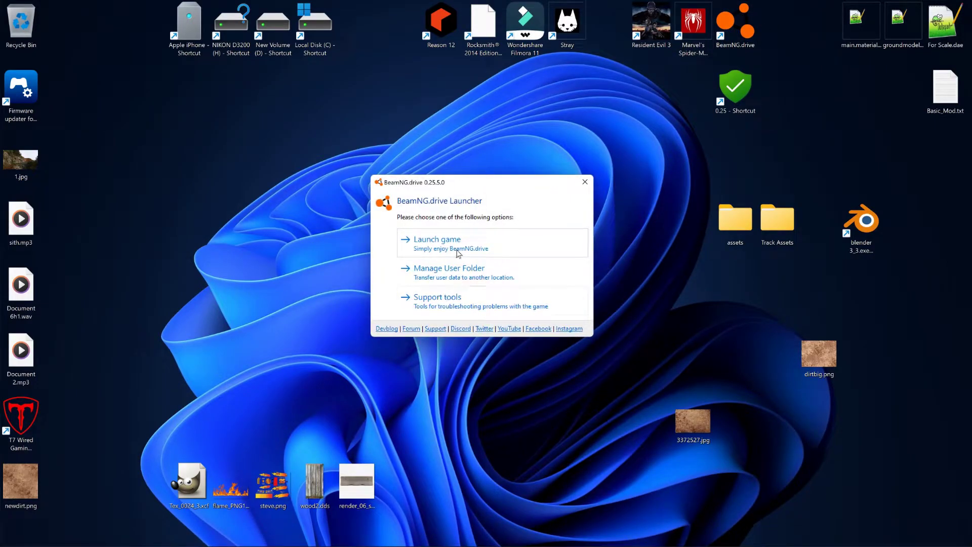
click(458, 252)
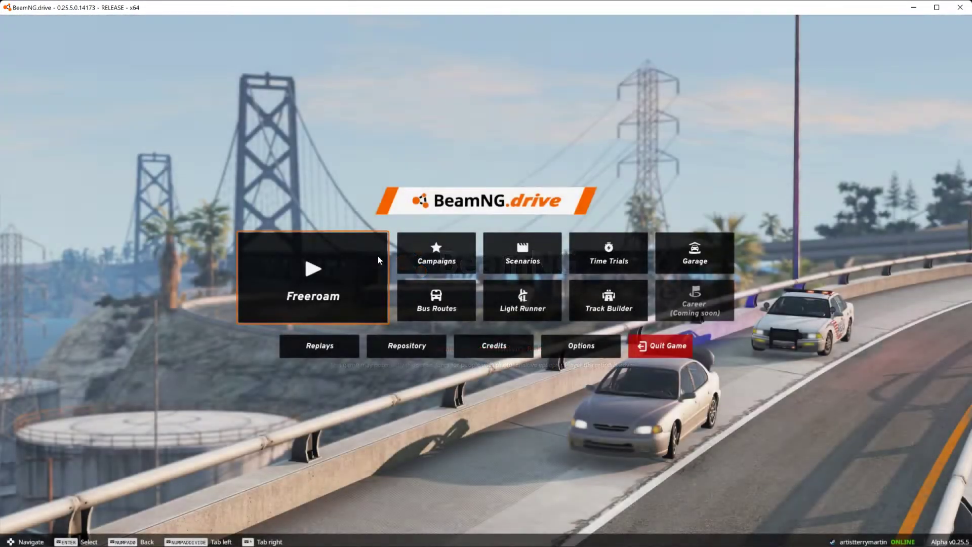
Step: Load the Automation Test Track in Freeroam at the default Starting Line spawn point
click(330, 273)
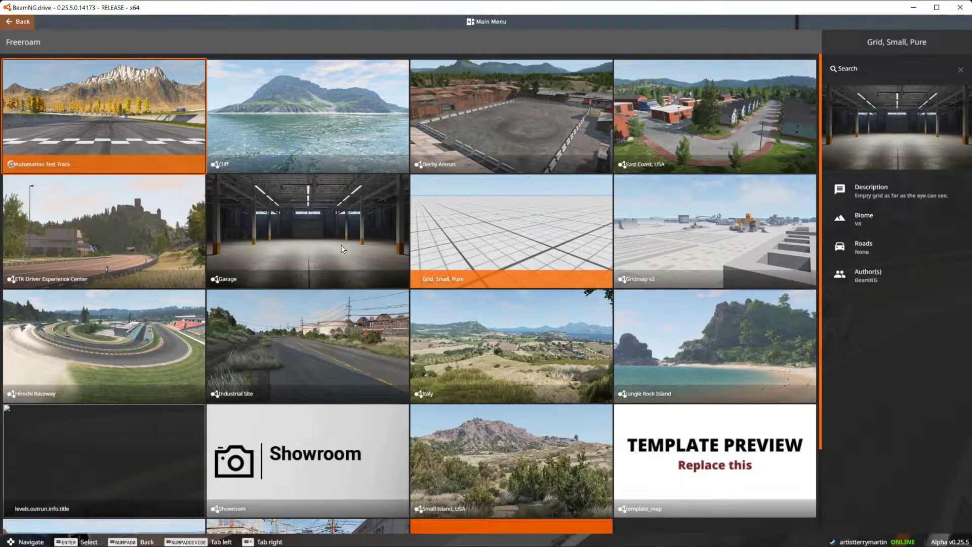
click(133, 103)
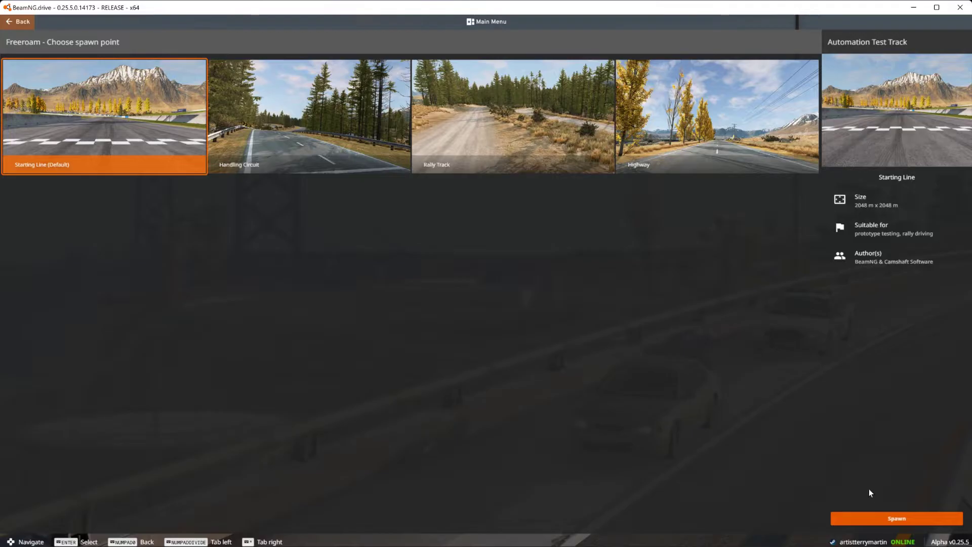
click(874, 521)
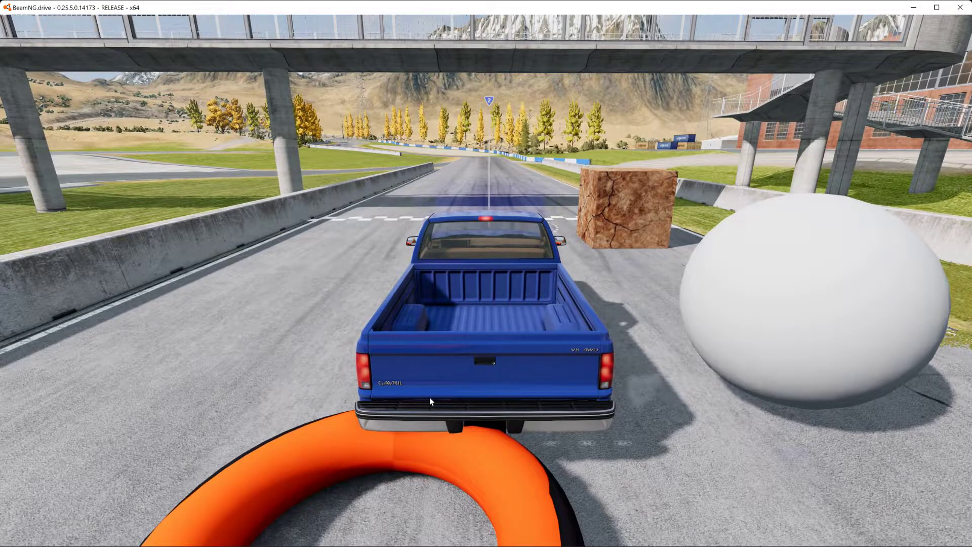
Step: Examine the materials on the ring, the sphere and the cone from several distances with the free camera
key(shift+c)
key(s)
right_drag(444, 399, 461, 429)
key(a)
right_drag(448, 321, 276, 268)
key(d)
key(w)
key(w)
right_drag(584, 337, 587, 345)
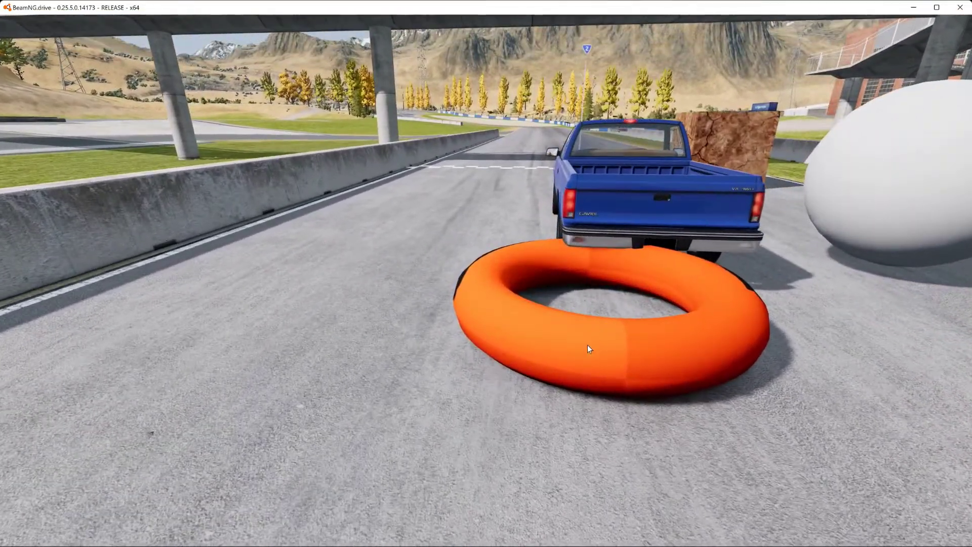
key(s)
key(s)
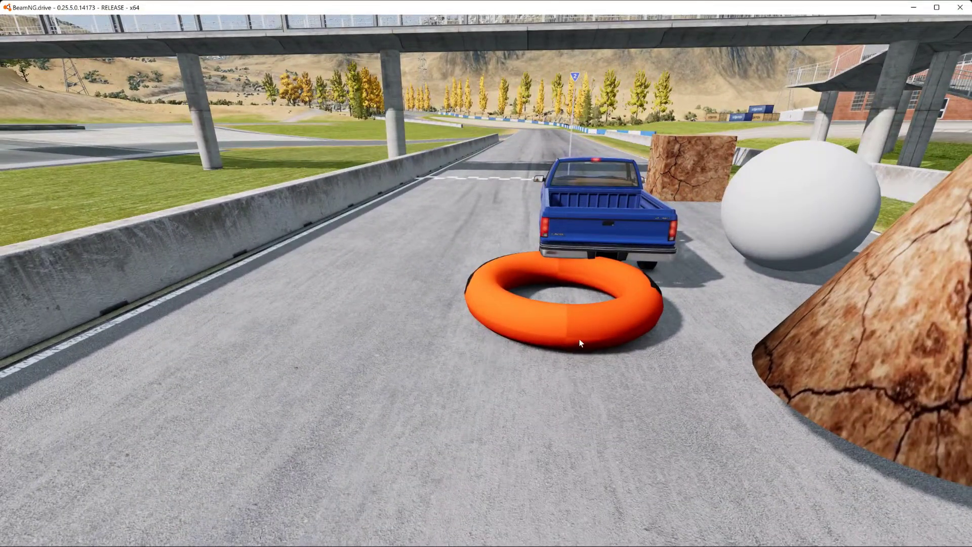
right_drag(579, 339, 560, 334)
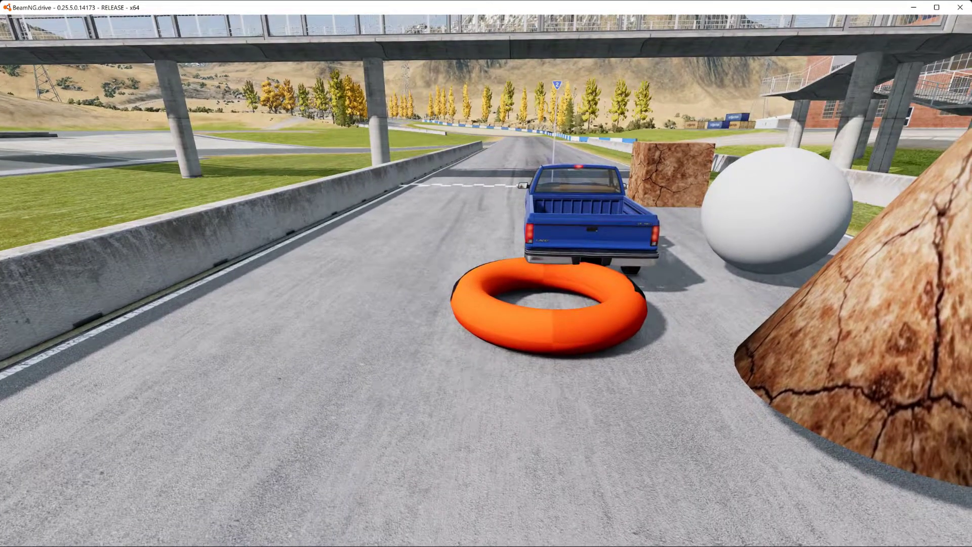
key(s)
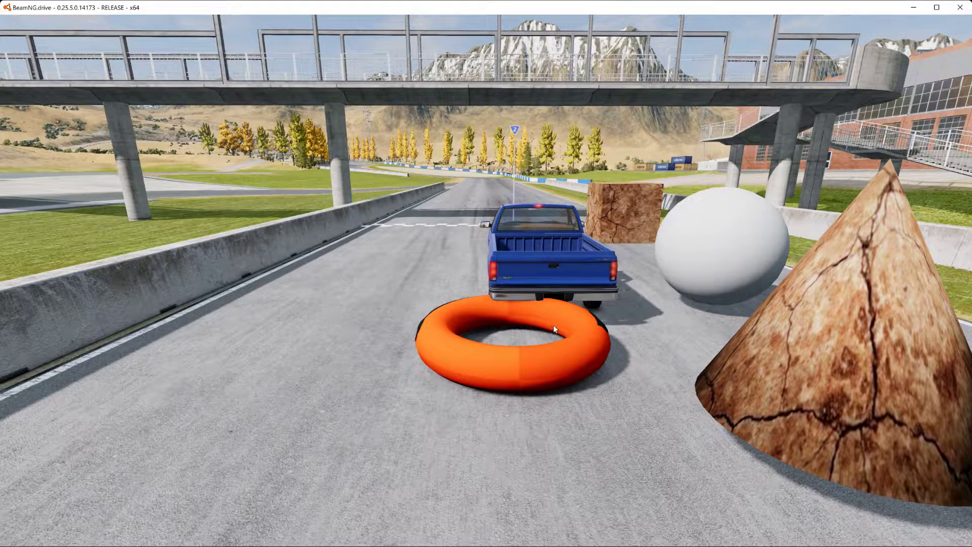
key(s)
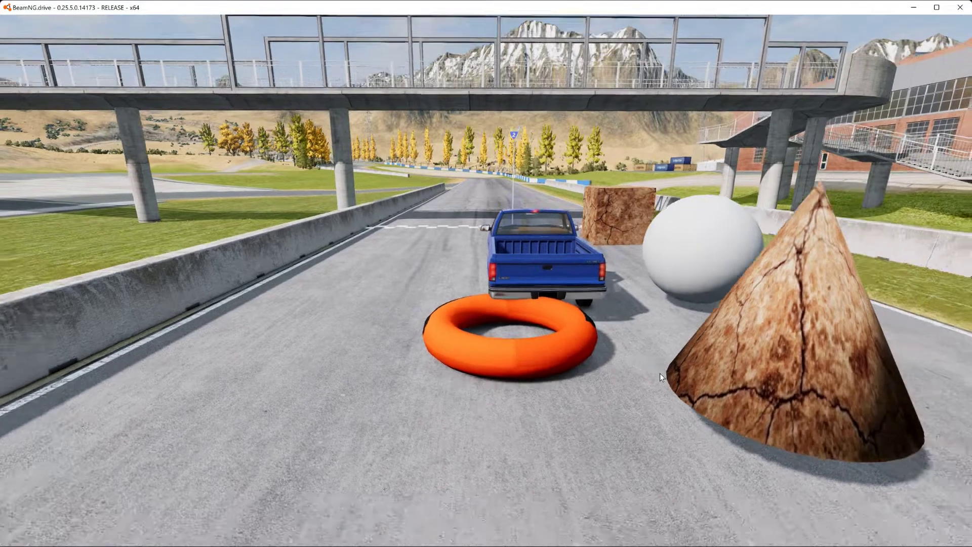
right_drag(659, 369, 663, 347)
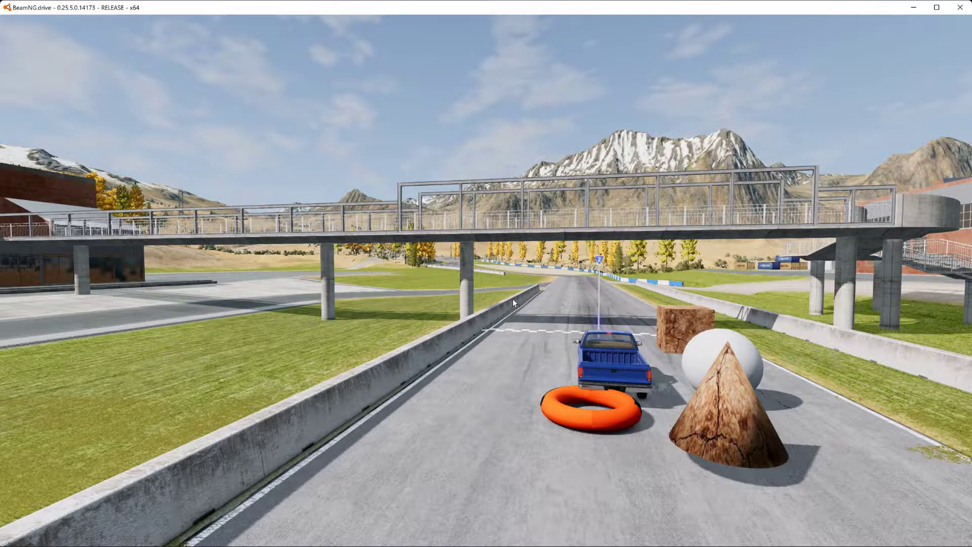
Step: Reopen the world editor, and open the desktop file main.materials.json in Notepad++ with its whole newball definition selected
key(F11)
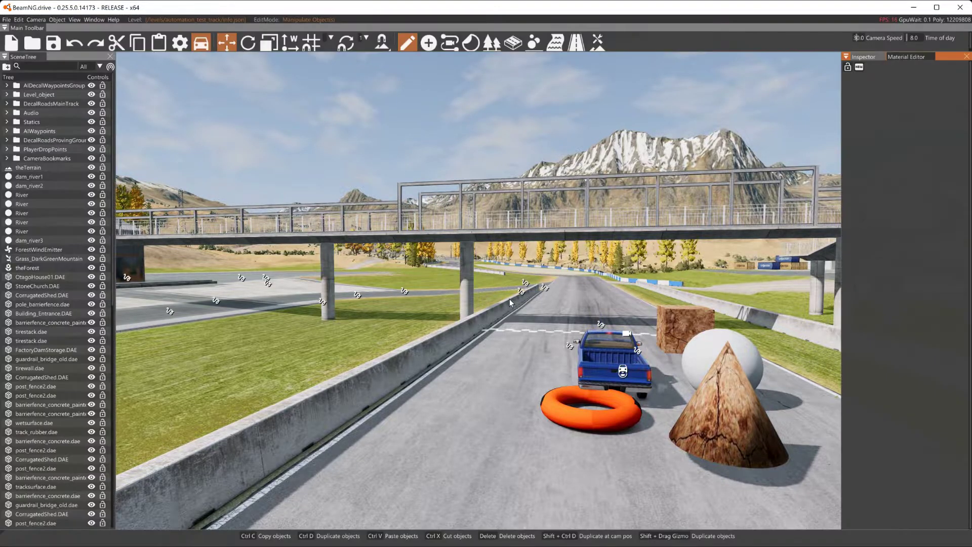
click(913, 8)
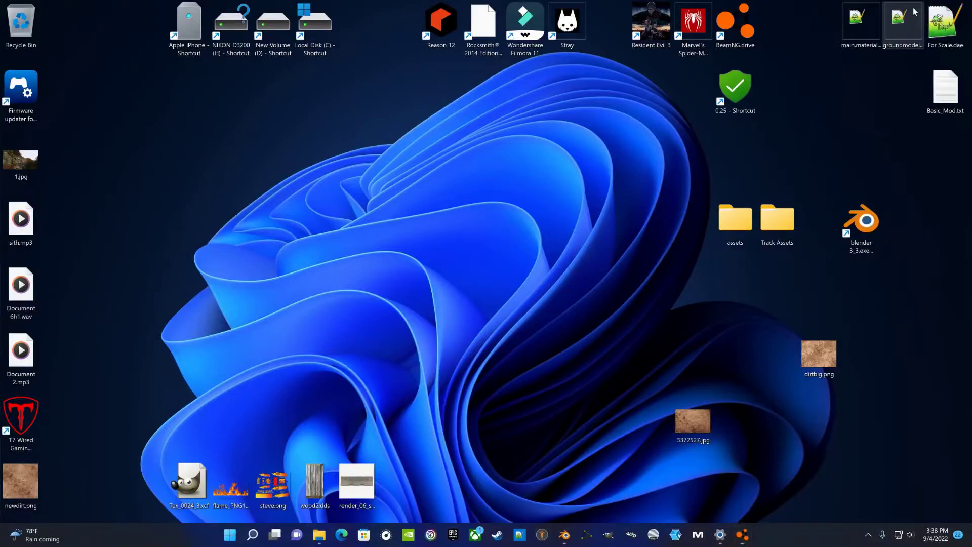
drag(855, 36, 532, 174)
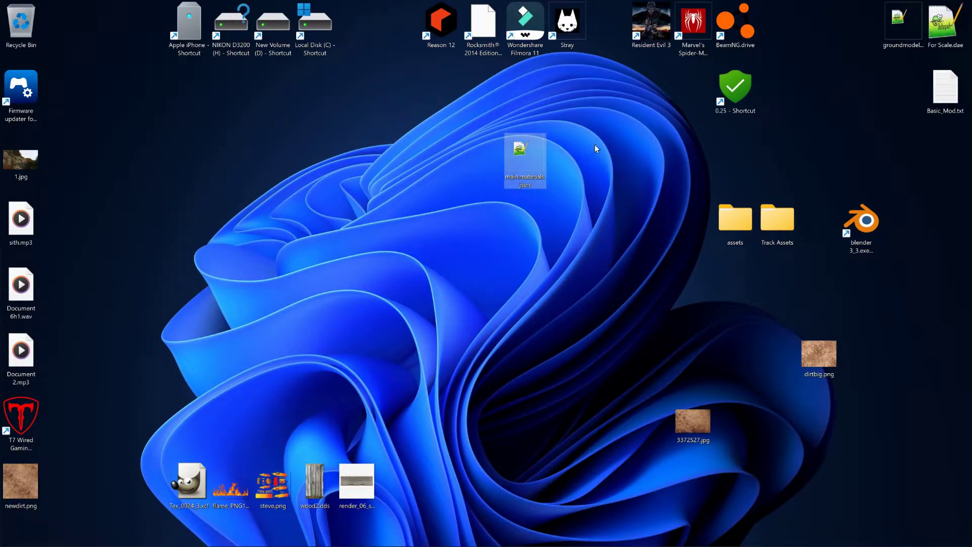
double_click(526, 154)
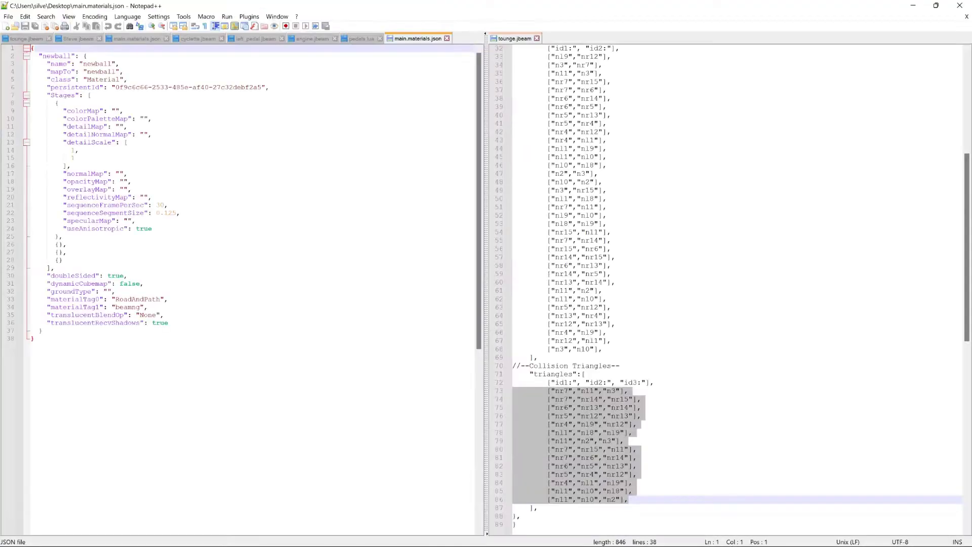
key(ctrl+a)
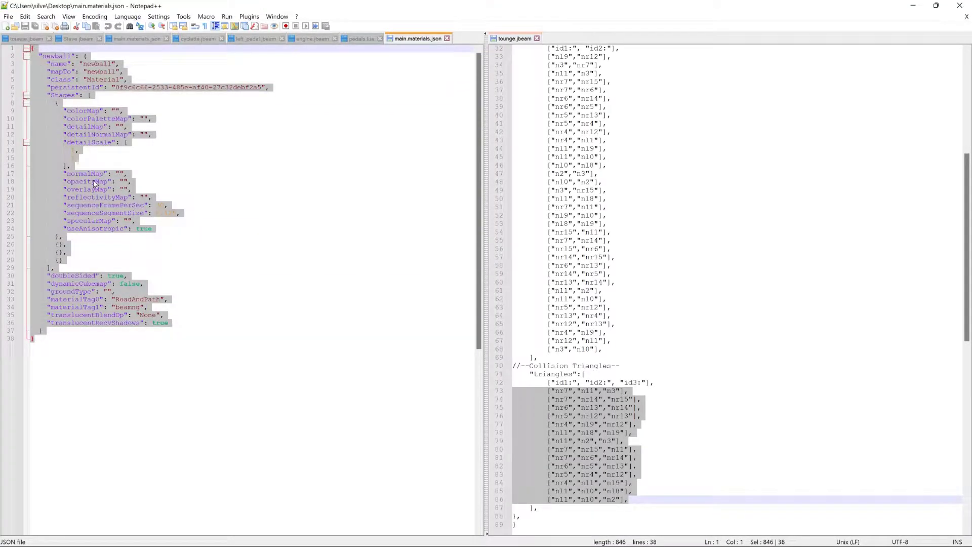
click(161, 329)
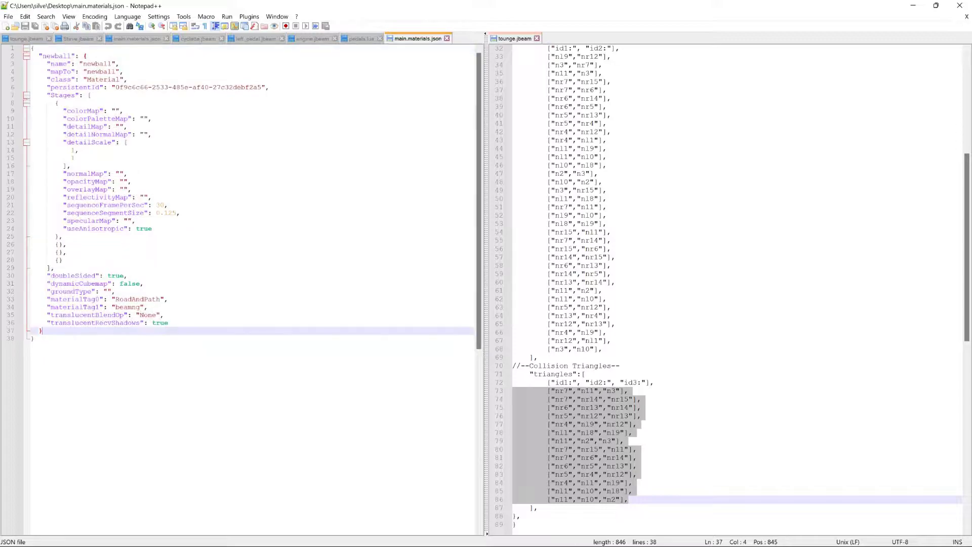
drag(156, 339, 30, 48)
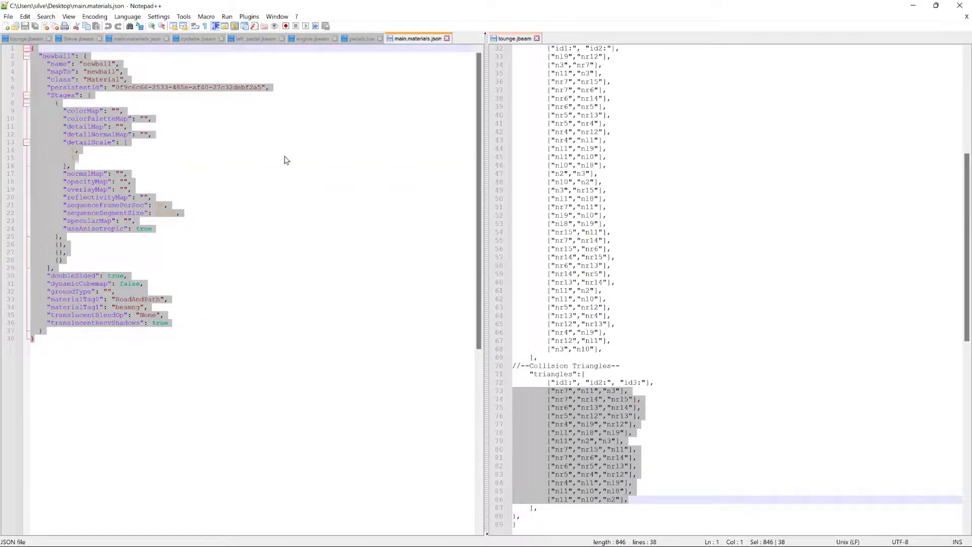
Step: Switch back to BeamNG.drive, bring up the Material Editor and select the torus ring in the scene
key(alt+Tab)
key(alt+Tab)
key(alt+Tab)
key(alt+Tab)
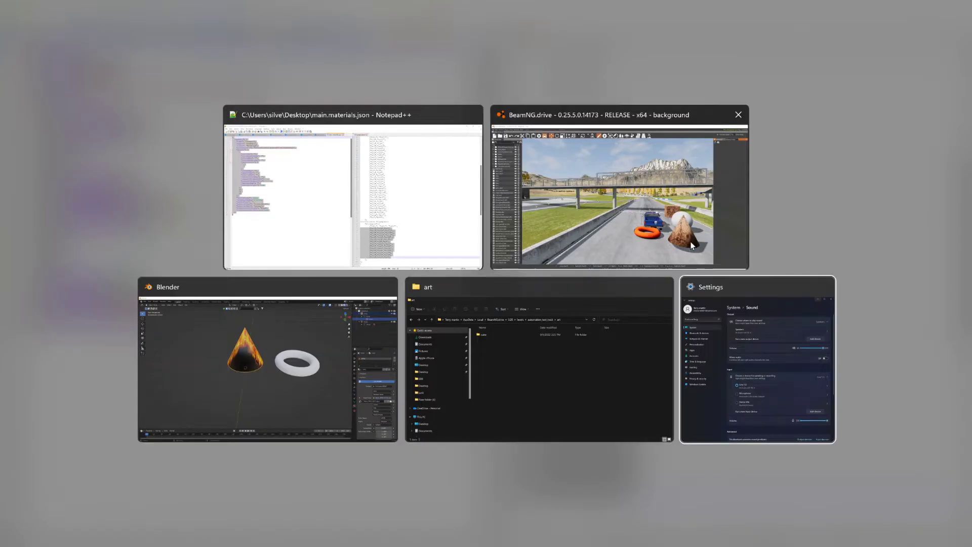
key(alt+Tab)
key(alt+Tab)
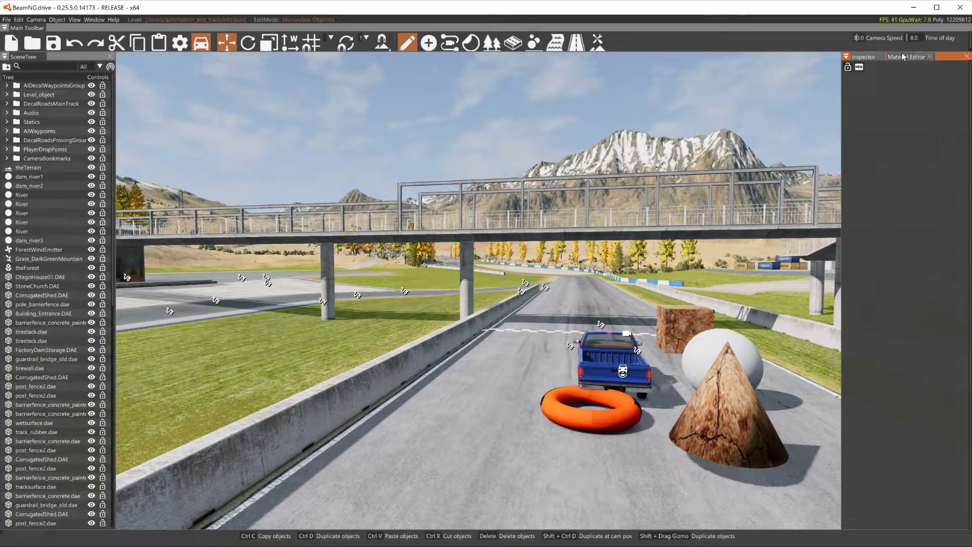
click(903, 56)
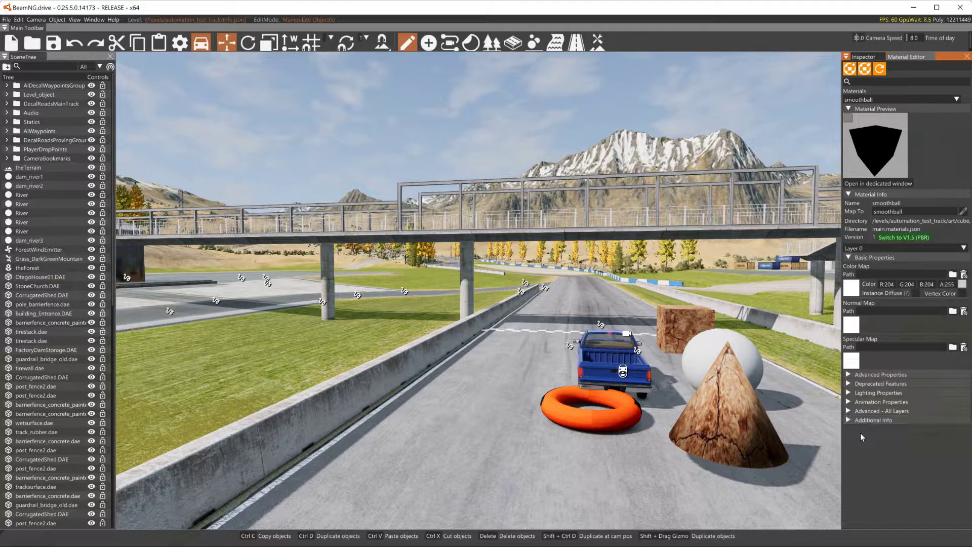
click(603, 426)
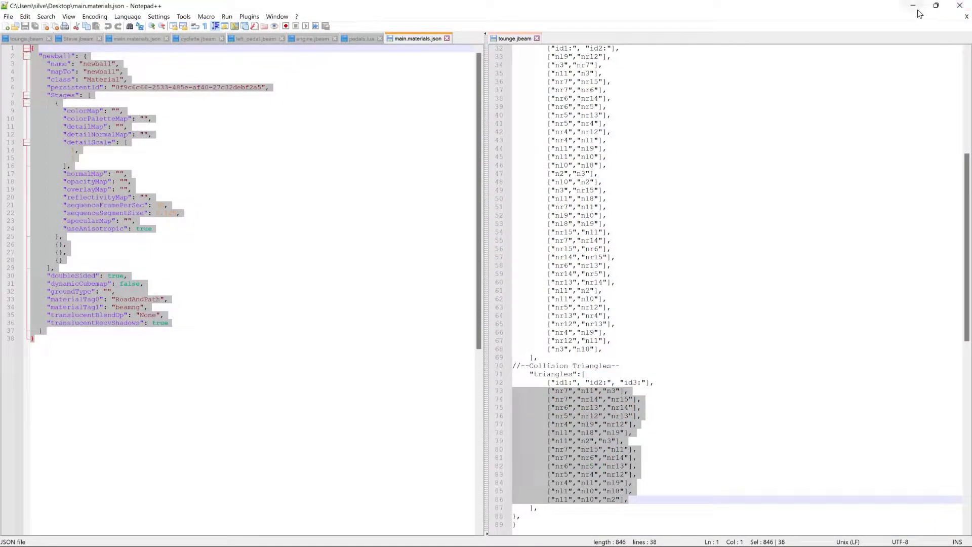
Step: Go to the desktop and open the 0.25 user folder's levels > automation_test_track > art folder in File Explorer
click(912, 6)
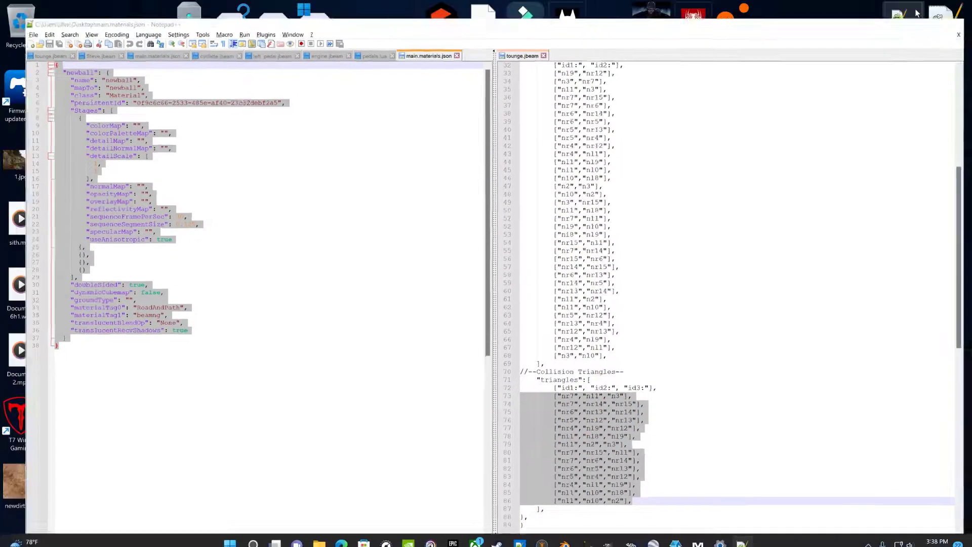
double_click(733, 87)
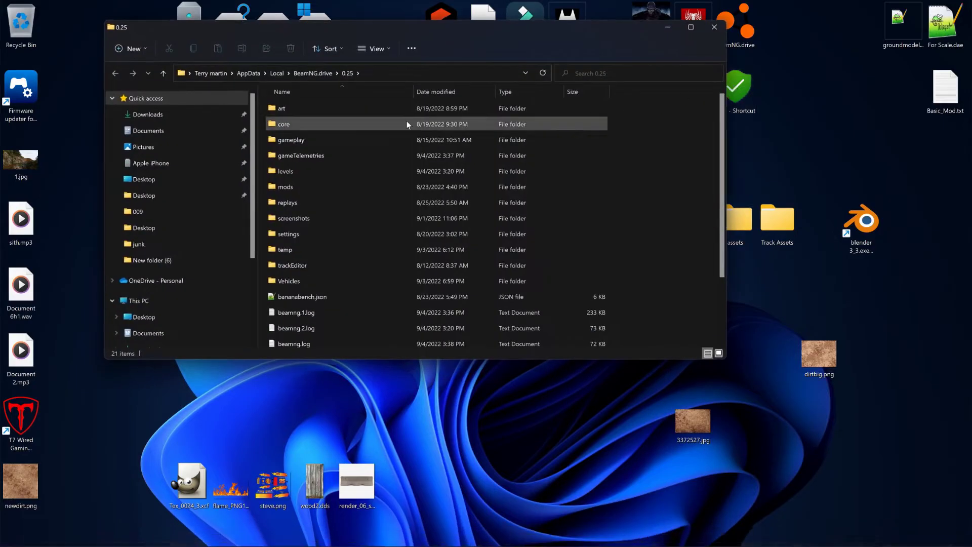
double_click(294, 172)
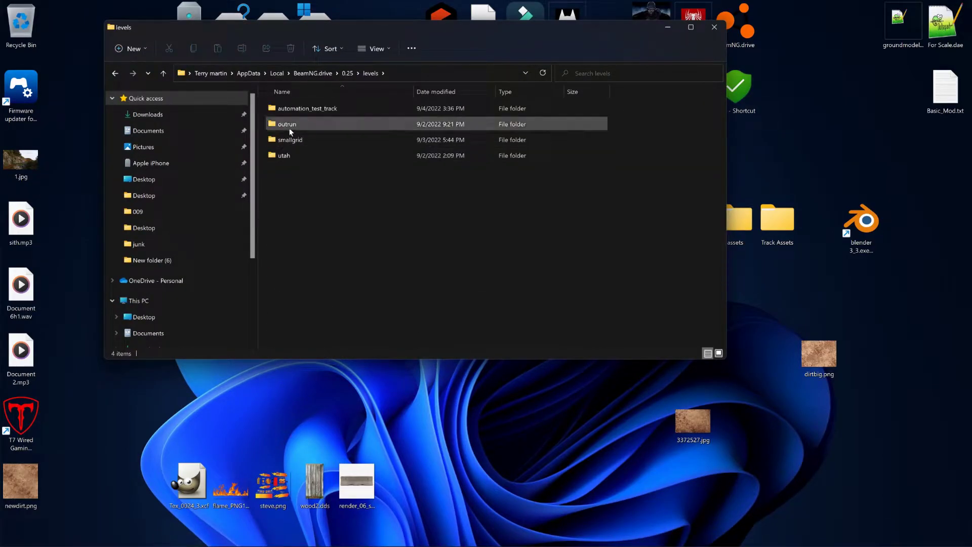
double_click(287, 141)
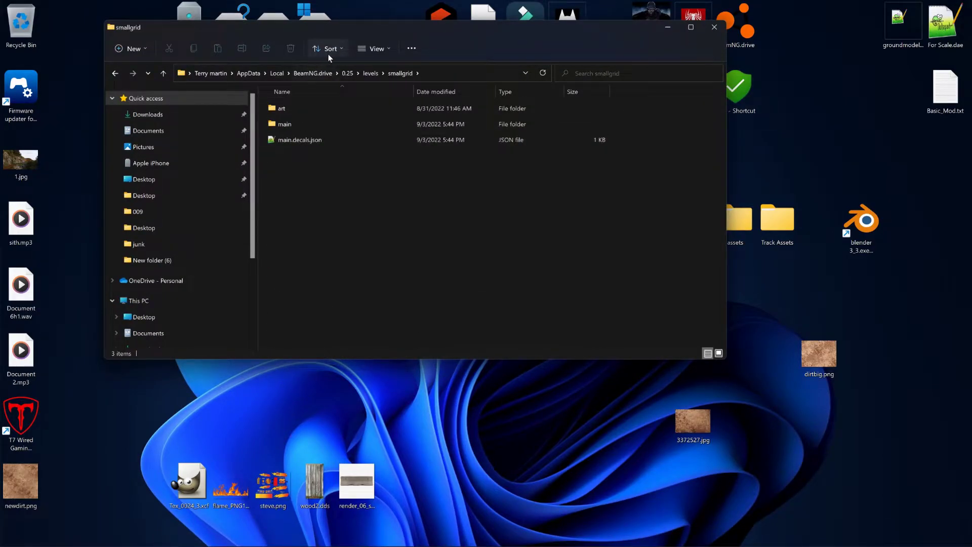
click(370, 73)
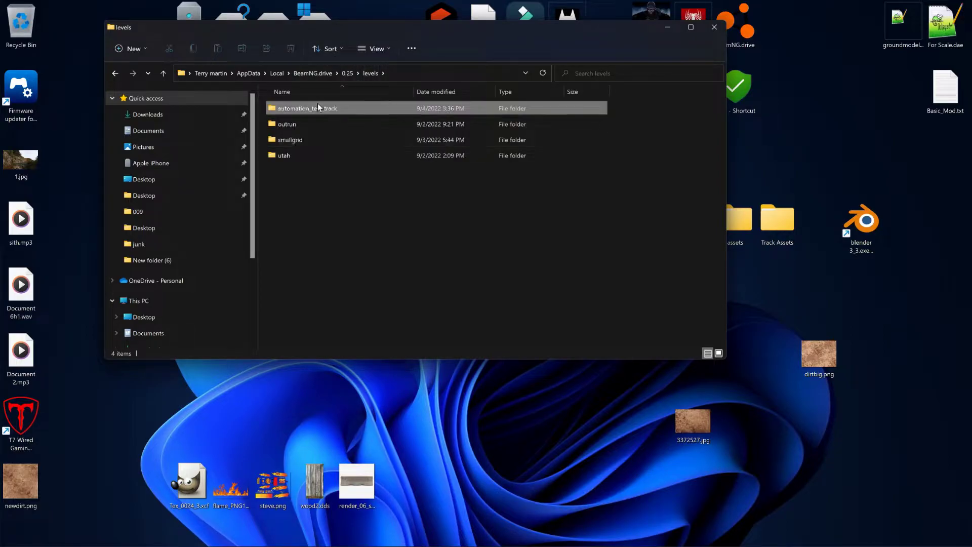
double_click(304, 107)
double_click(302, 108)
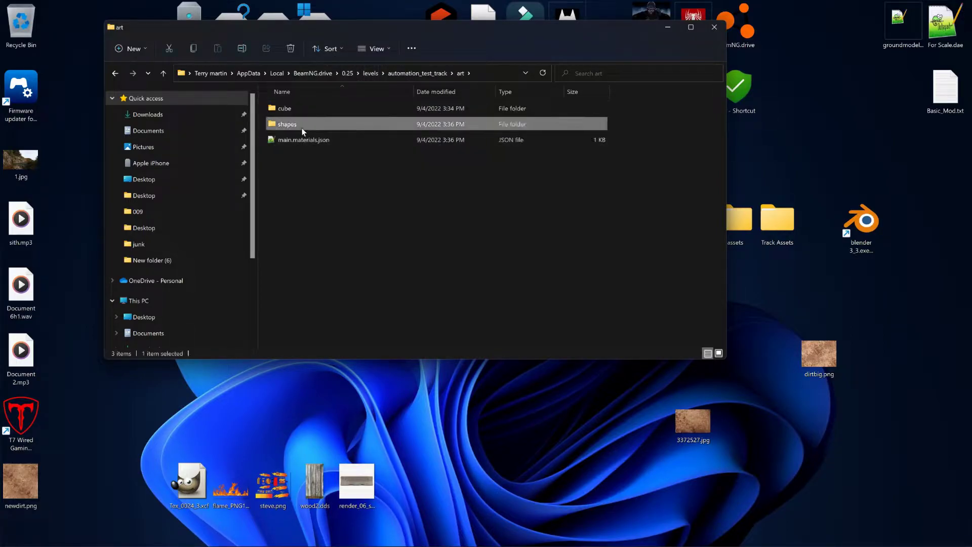
Step: Check the contents of the shapes and cube folders, and return to the art folder
double_click(302, 124)
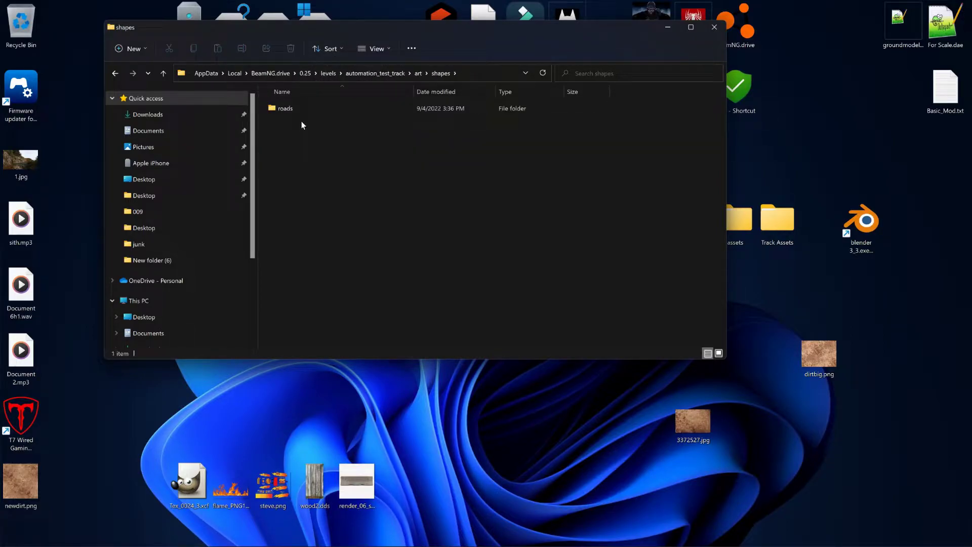
click(418, 74)
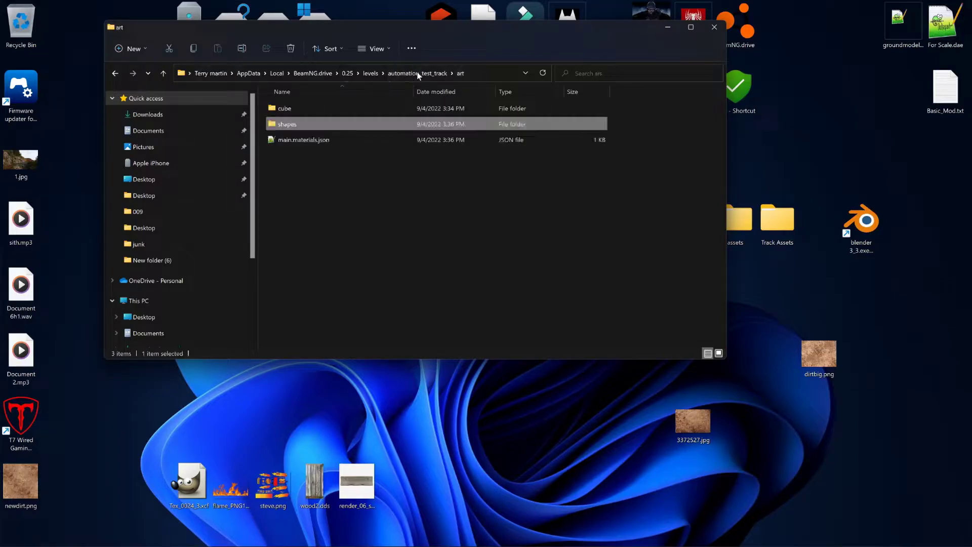
click(292, 109)
double_click(292, 109)
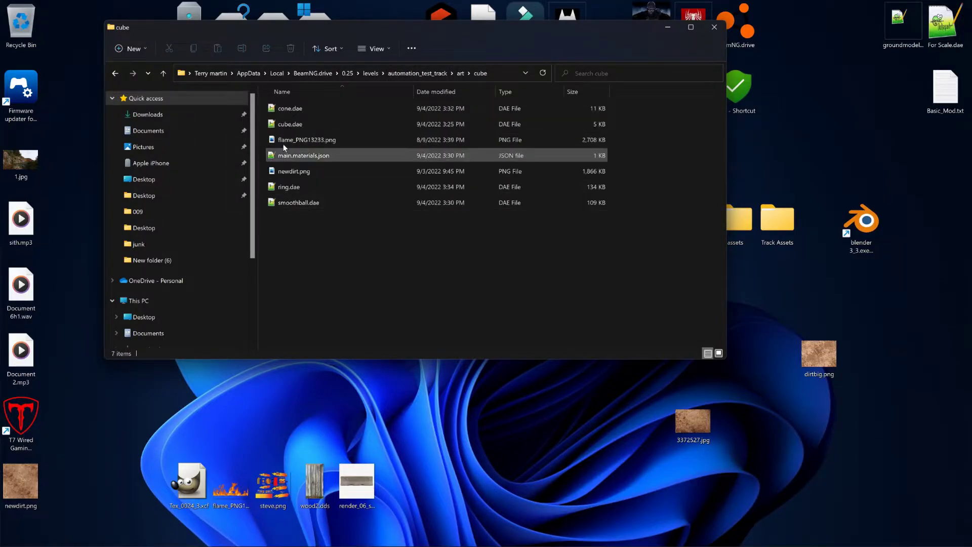
click(293, 206)
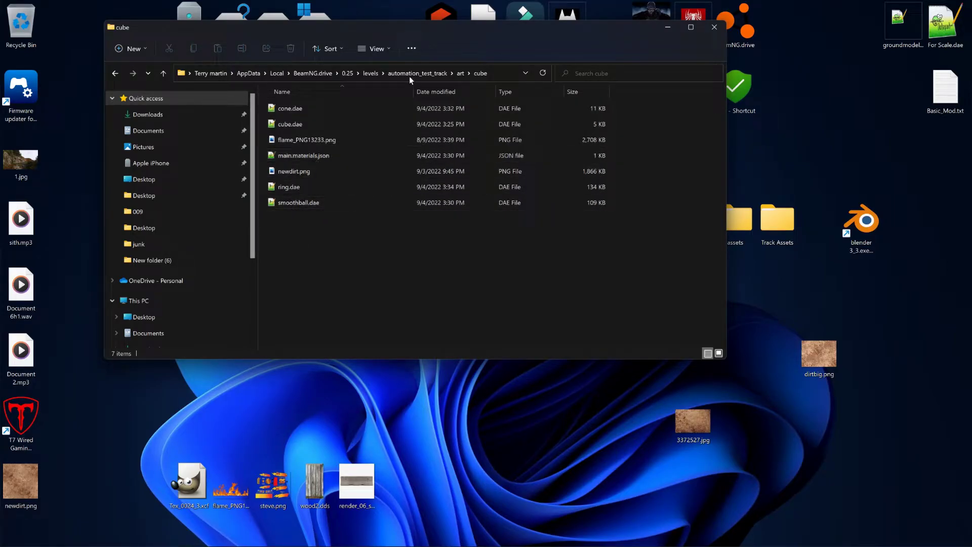
click(460, 73)
Step: Create a new folder named roughball inside the art folder
right_click(328, 175)
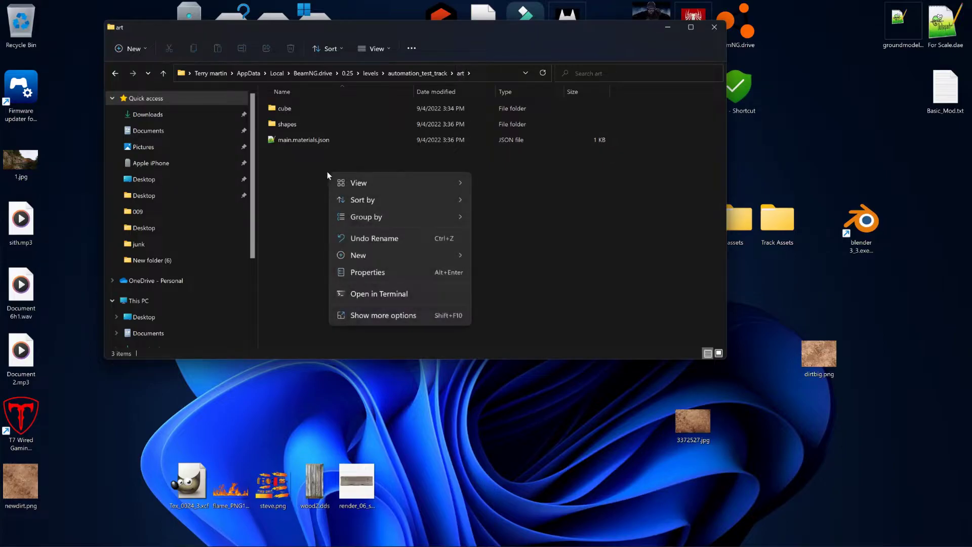
mouse_move(363, 214)
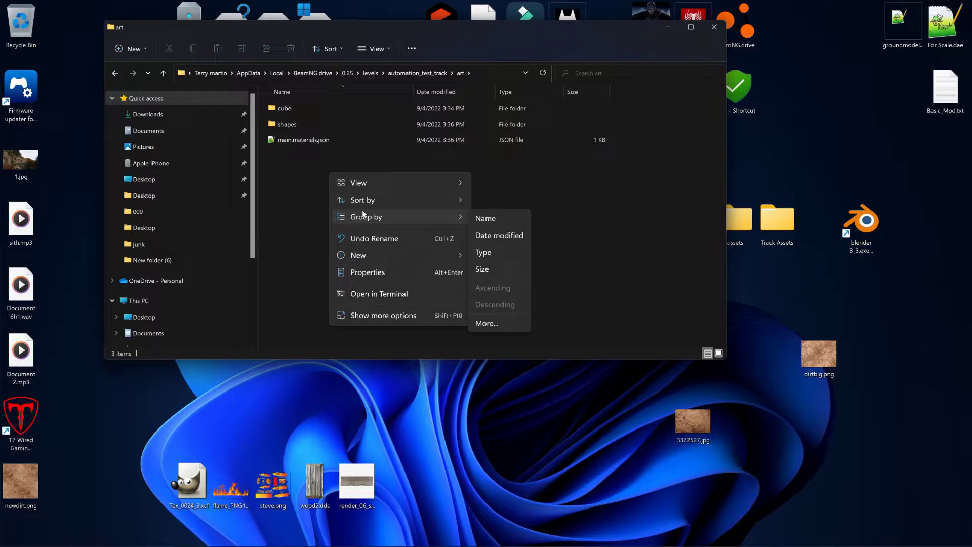
mouse_move(375, 191)
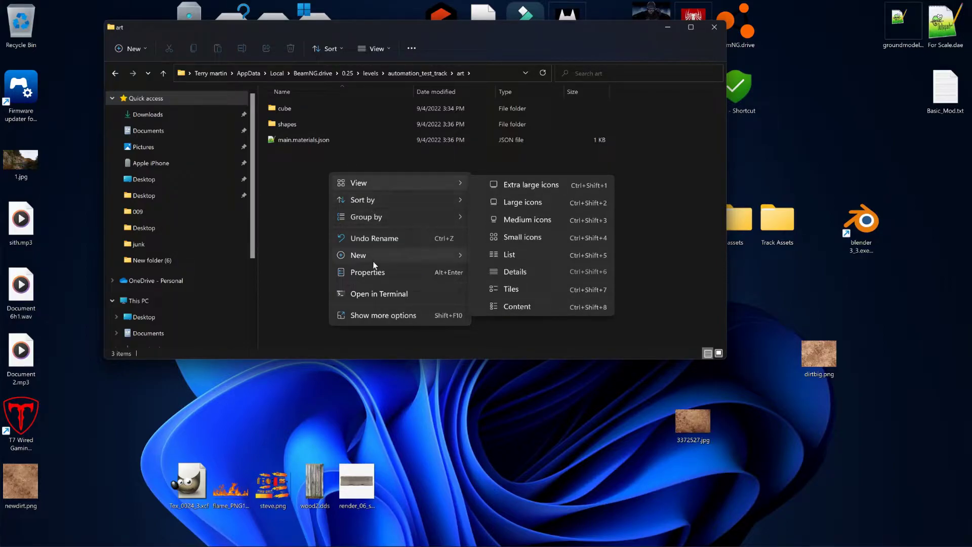
mouse_move(435, 256)
click(499, 256)
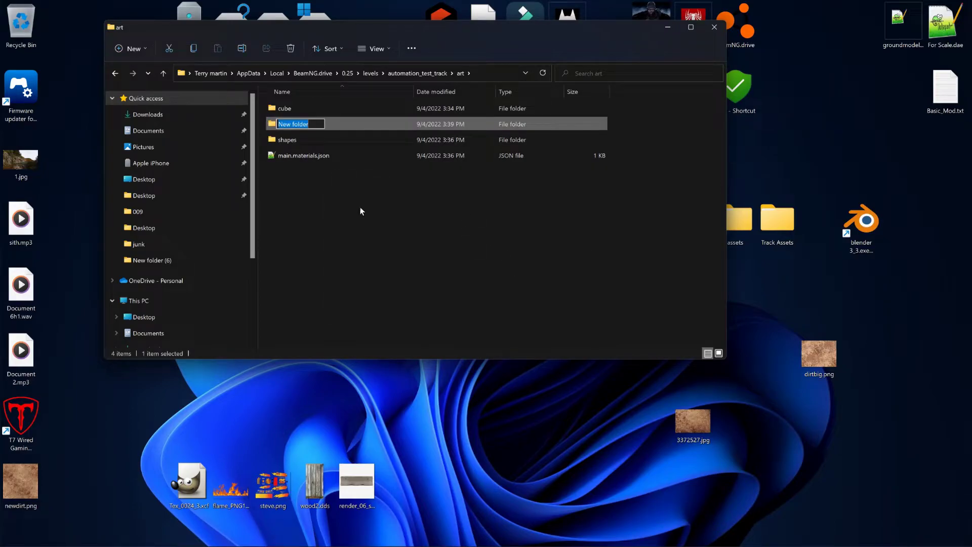
text(rouhball)
key(BackSpace)
key(BackSpace)
key(BackSpace)
text(ghball)
click(313, 187)
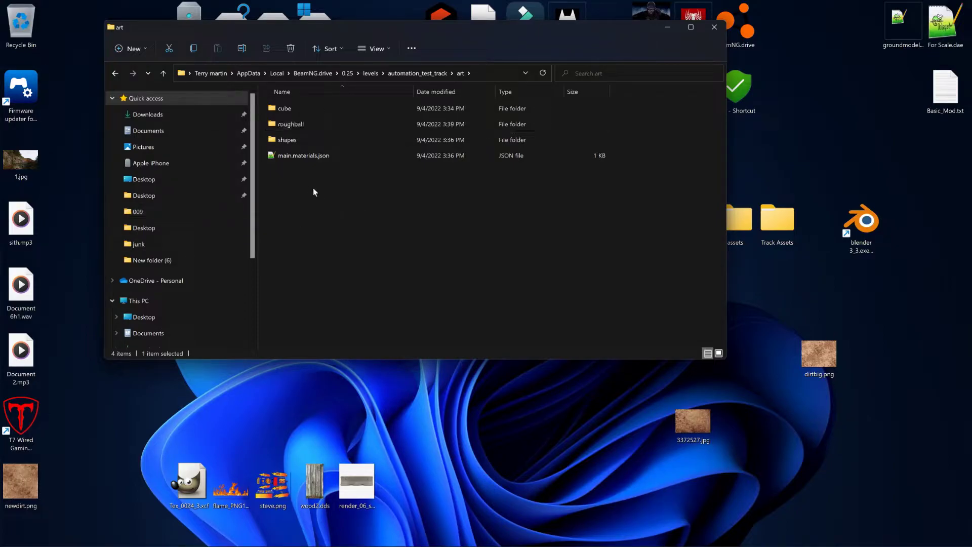
Step: Copy main.materials.json from the desktop into the roughball folder, and park the desktop original beside the groundmodel file
double_click(297, 124)
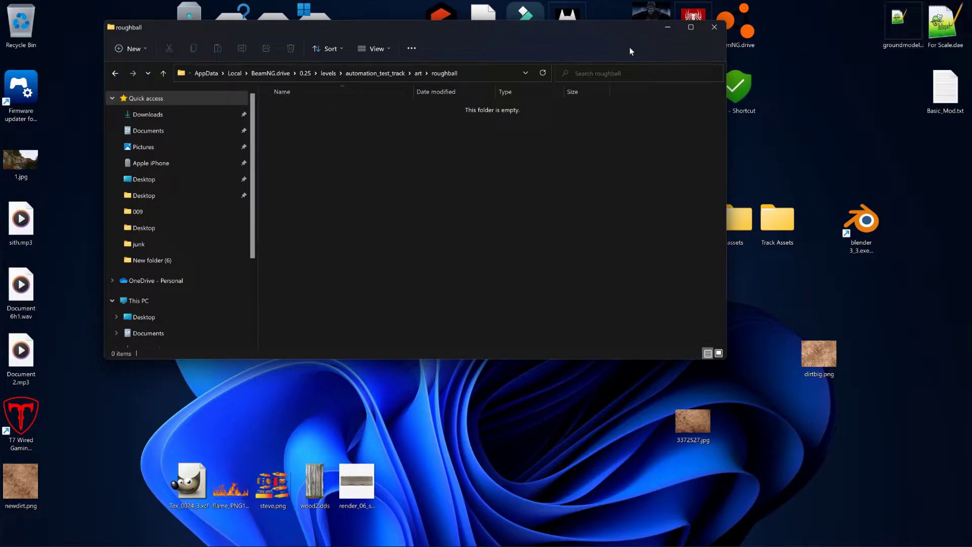
drag(625, 23, 694, 178)
click(524, 152)
right_drag(524, 153, 366, 334)
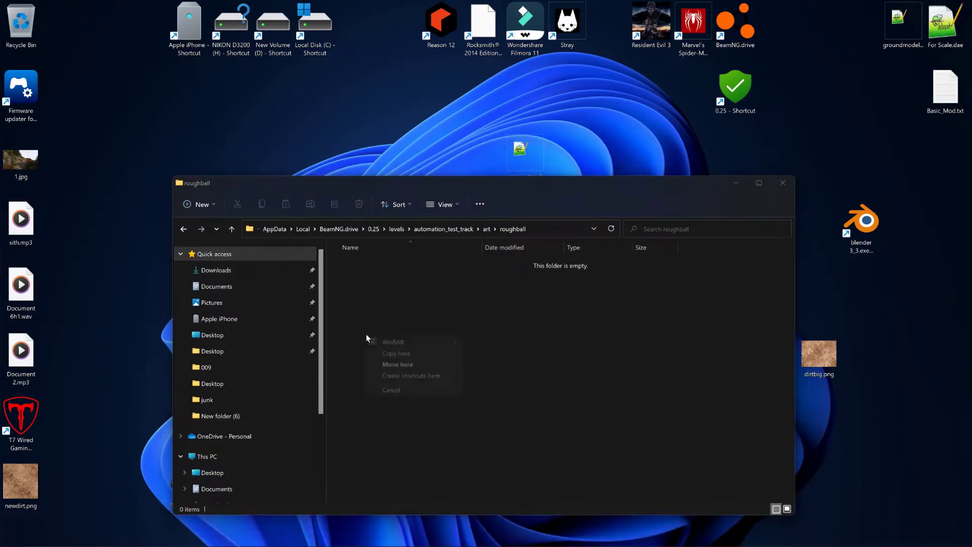
click(390, 353)
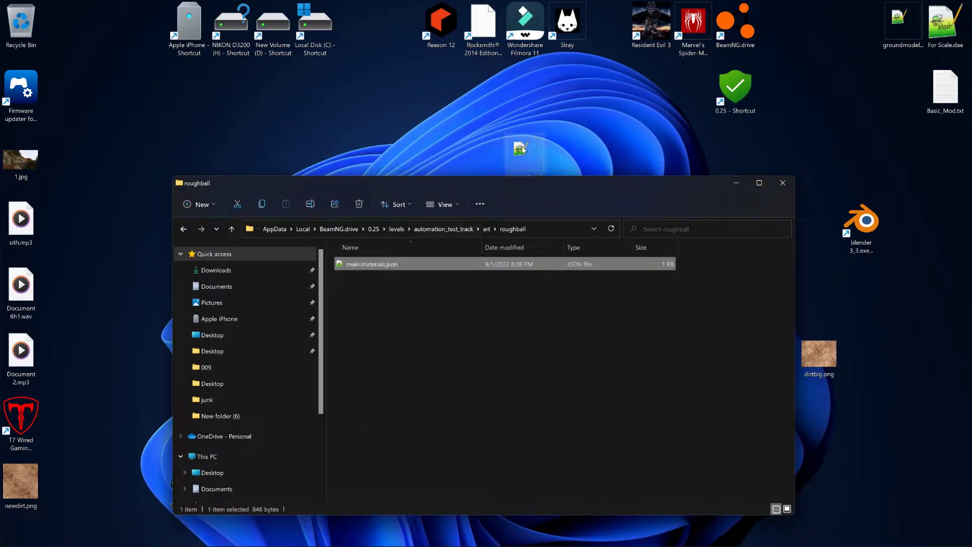
drag(524, 150, 860, 6)
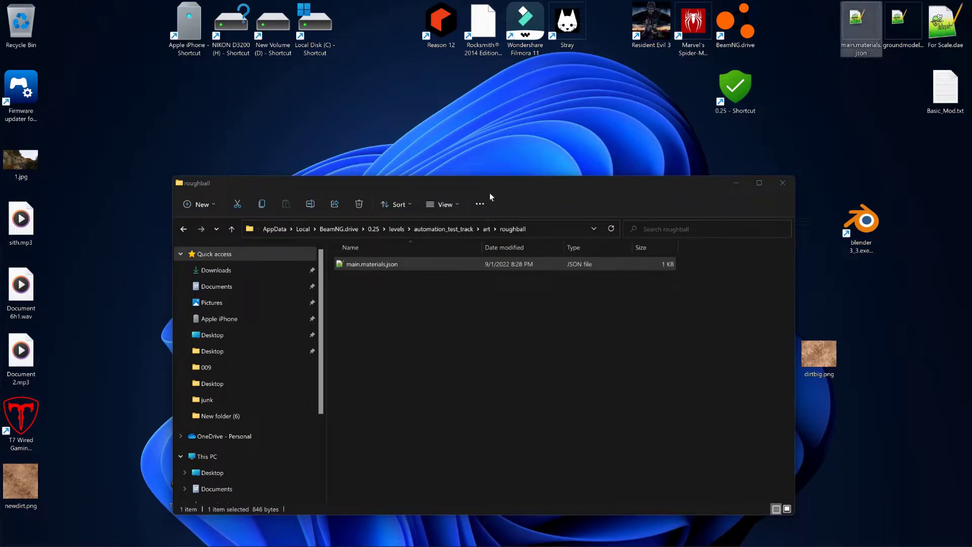
Step: Open the roughball folder's main.materials.json in Notepad++ and rename the newball material key on line 2 to roughball
click(374, 265)
double_click(374, 266)
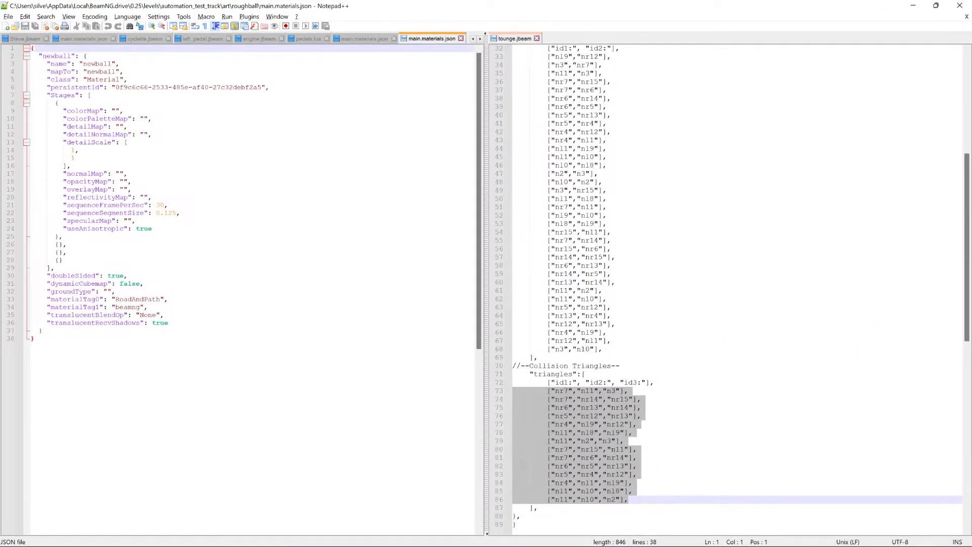
ctrl+scroll(373, 265, up, 8)
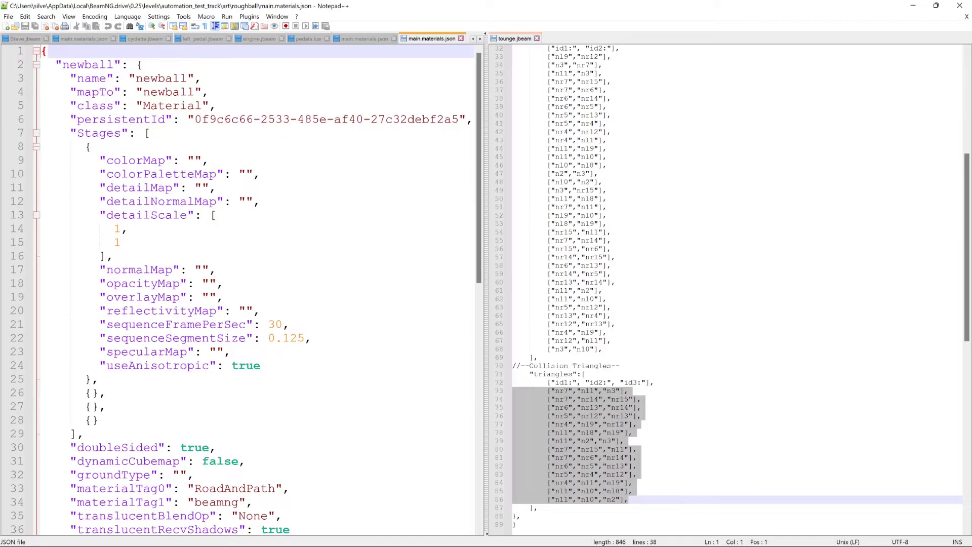
drag(63, 65, 203, 78)
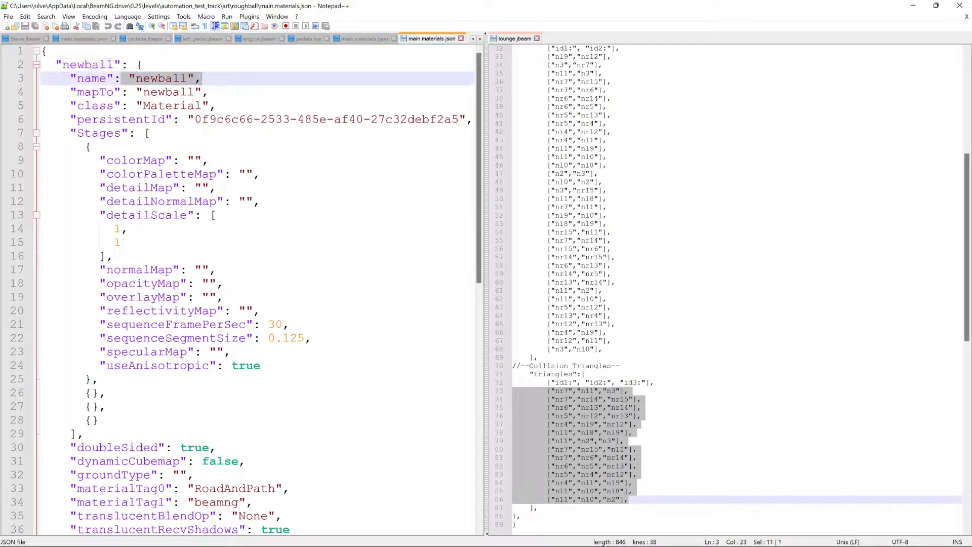
drag(136, 92, 209, 92)
double_click(91, 64)
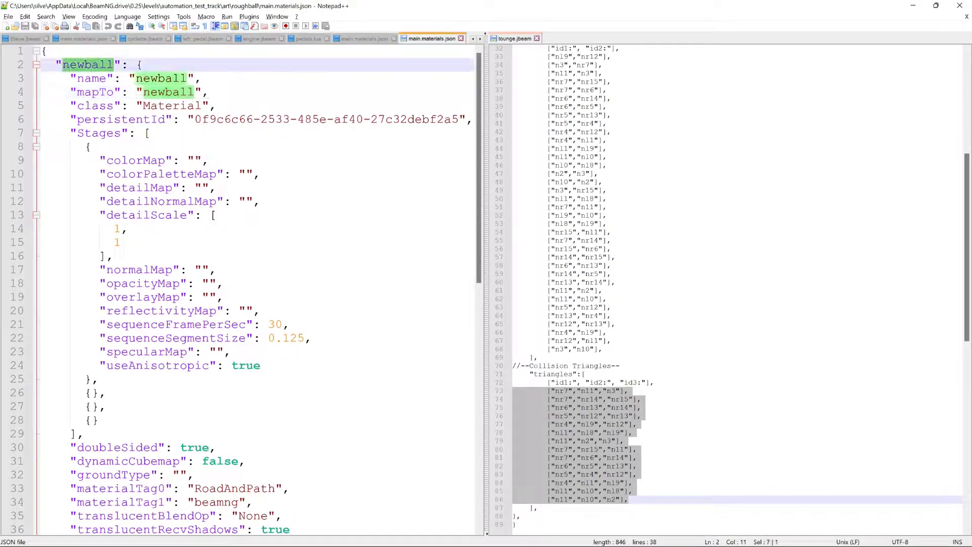
text(rough)
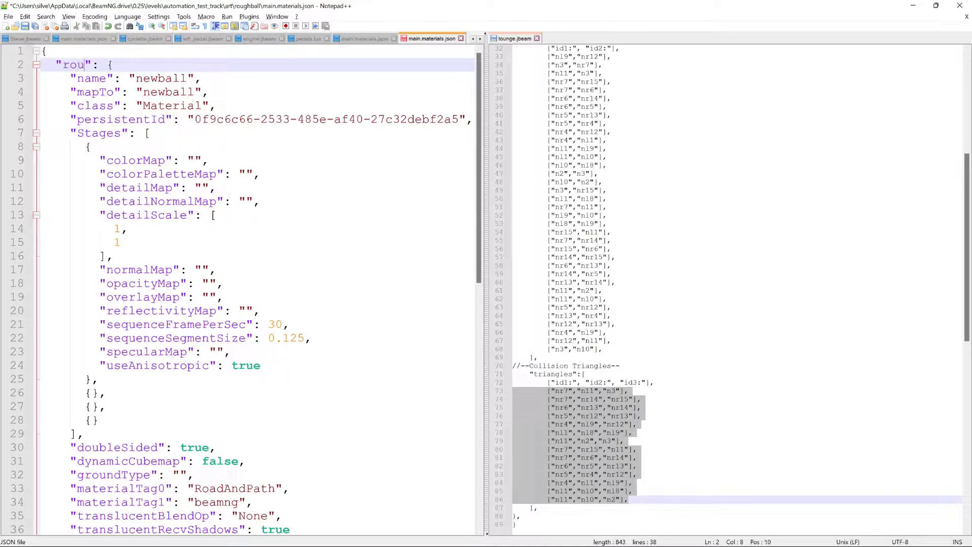
text(ball)
Step: Set both the name and mapTo values of the material to roughball
drag(62, 65, 188, 79)
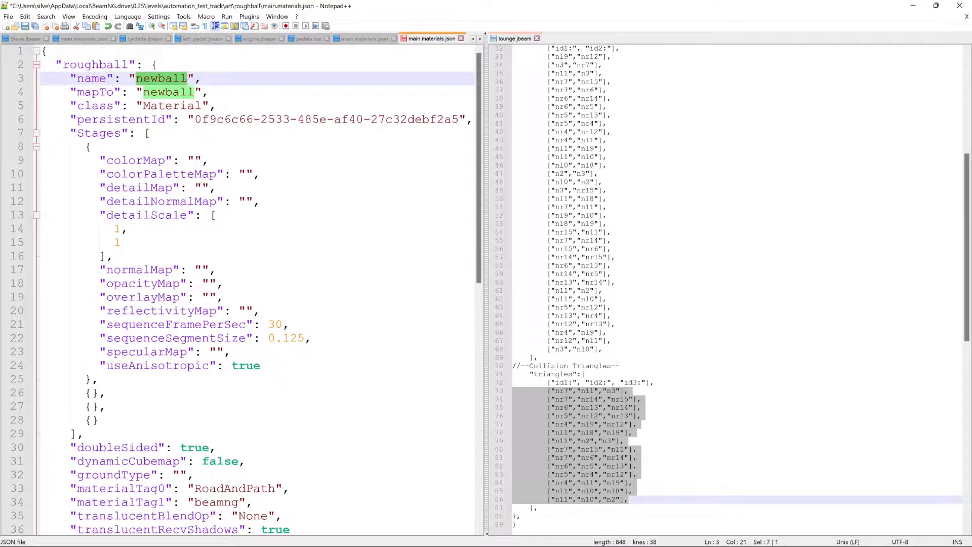
text(roughball)
double_click(145, 91)
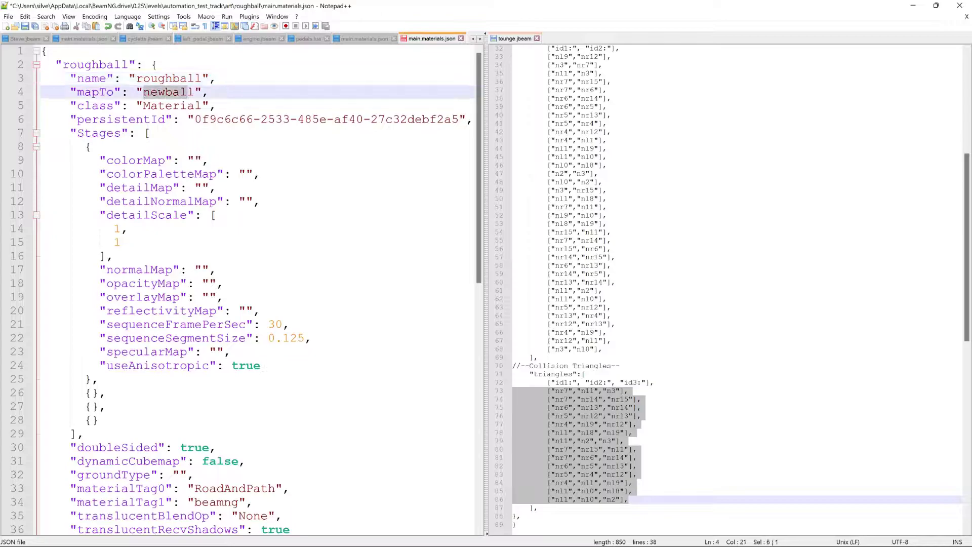
text(roughball)
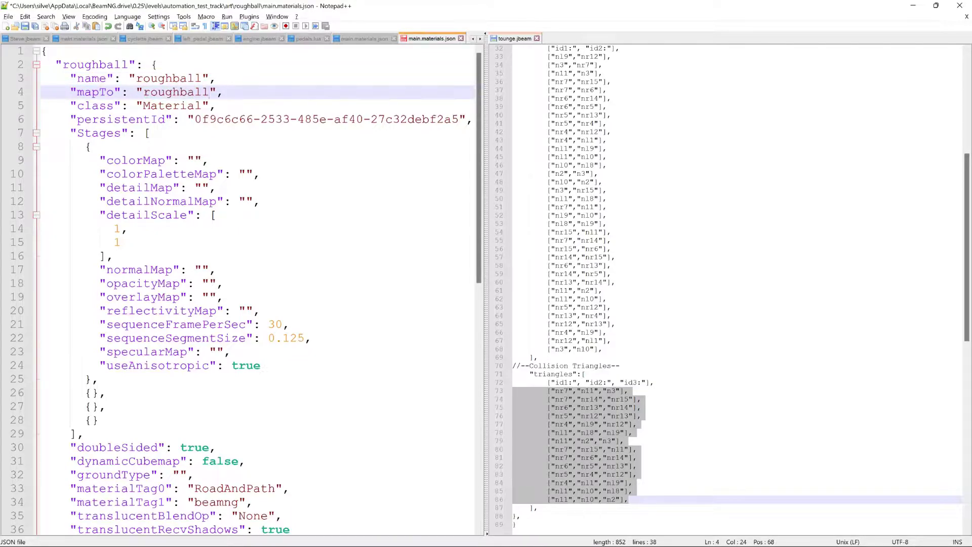
drag(63, 64, 129, 65)
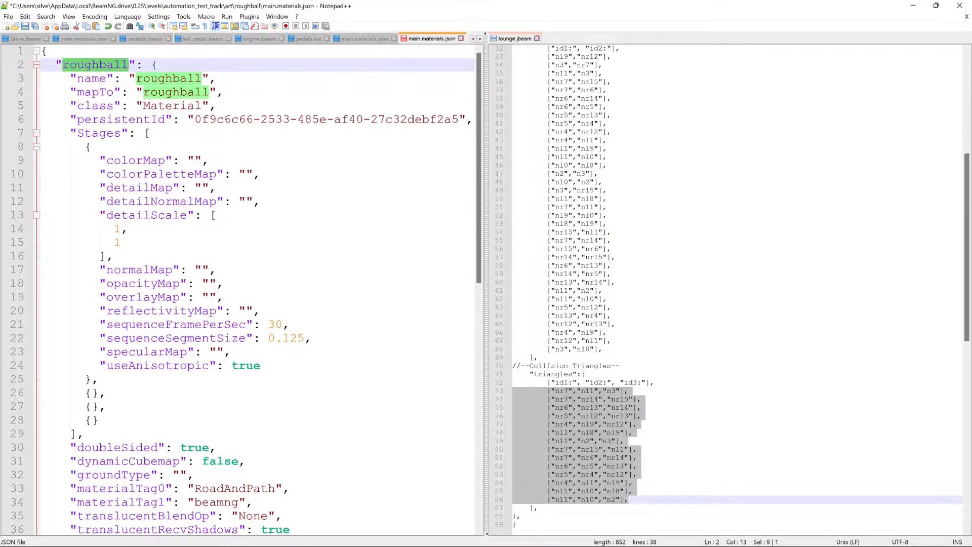
Step: Place the cursor in the empty colorMap value, switch to File Explorer and copy the image 1.jpg from the Desktop folder
click(195, 160)
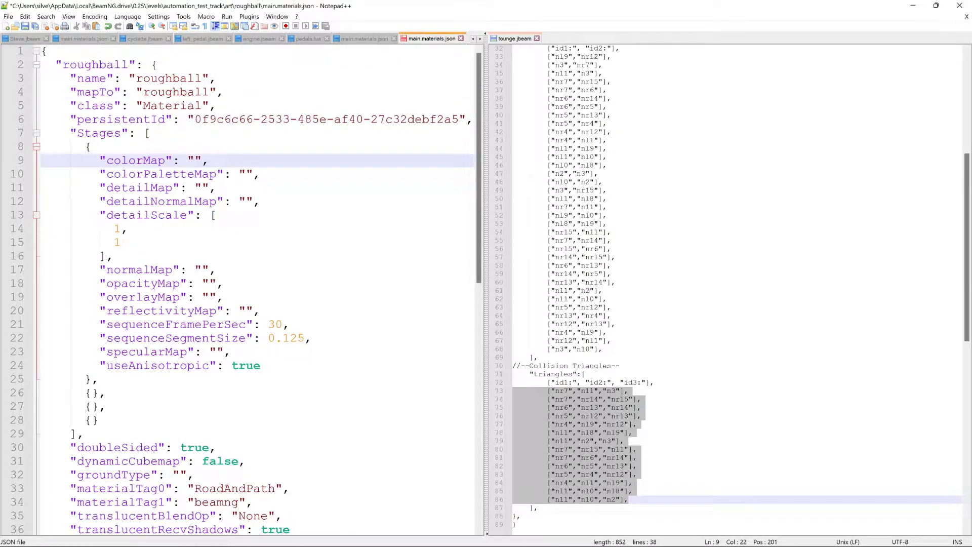
key(alt+Tab)
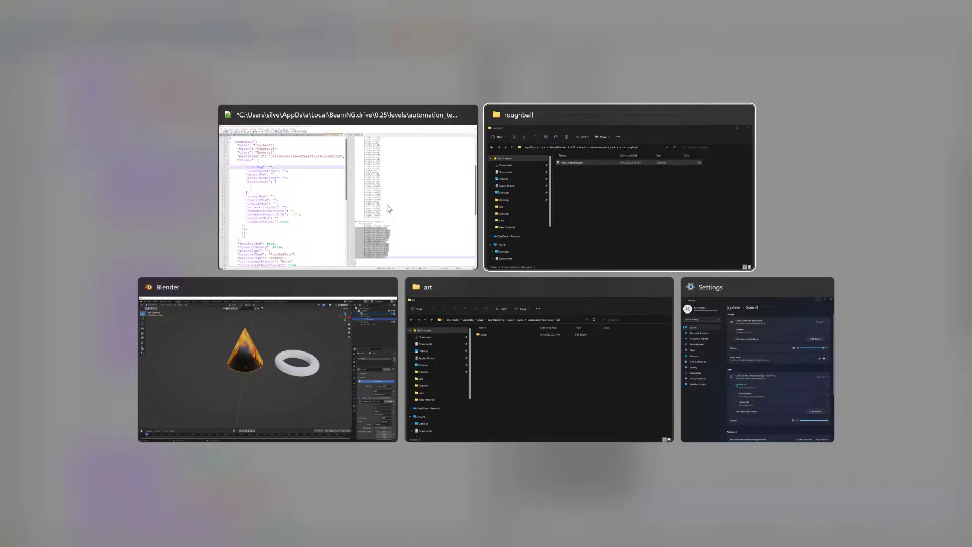
key(alt+Tab)
key(alt+Tab)
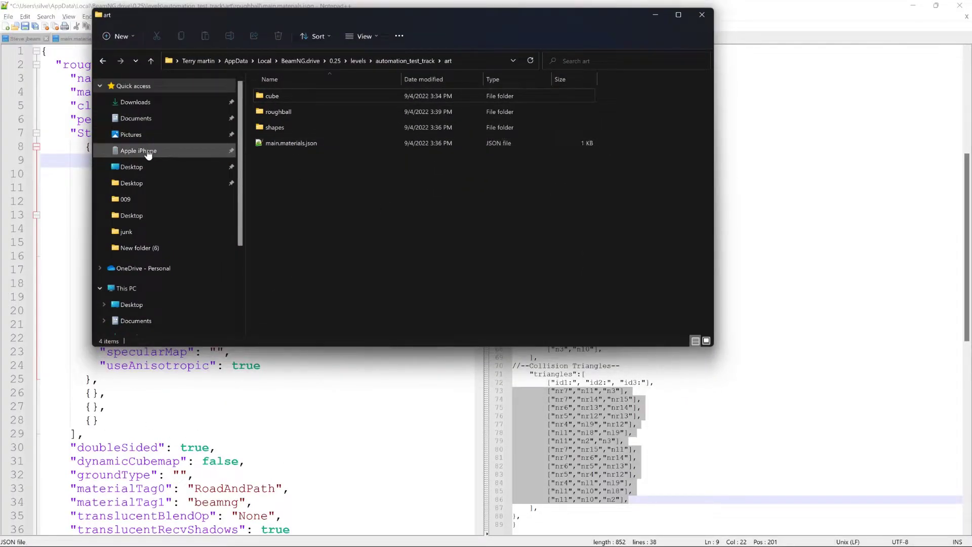
click(145, 172)
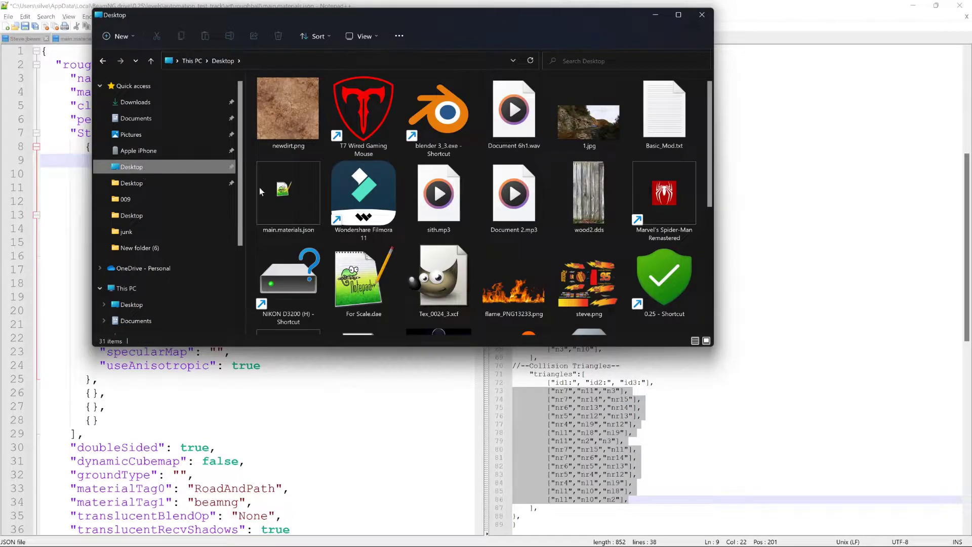
right_click(605, 112)
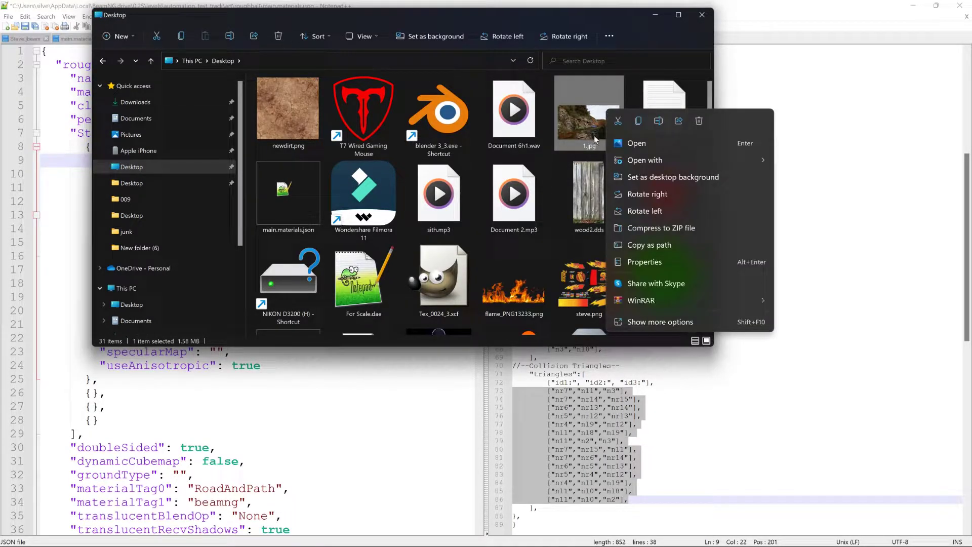
click(594, 135)
right_click(594, 134)
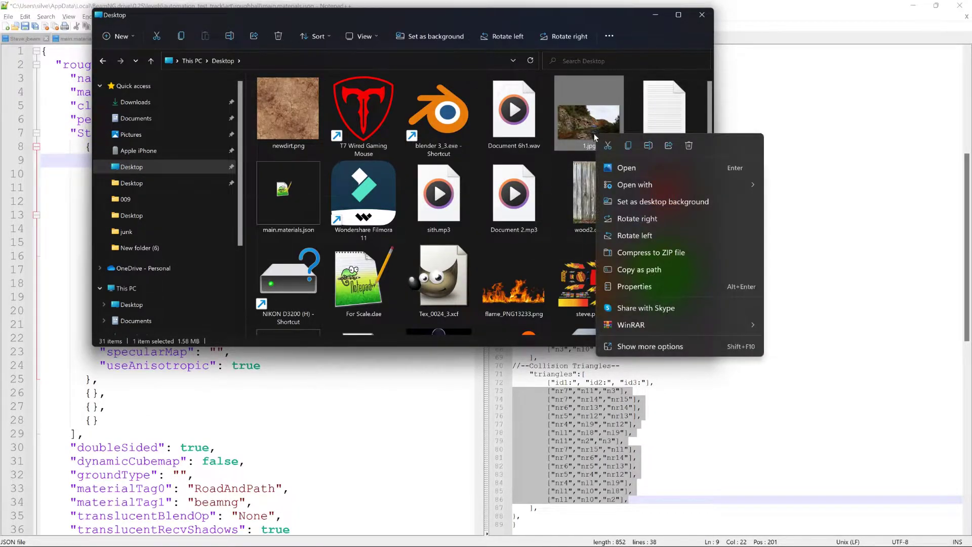
click(628, 145)
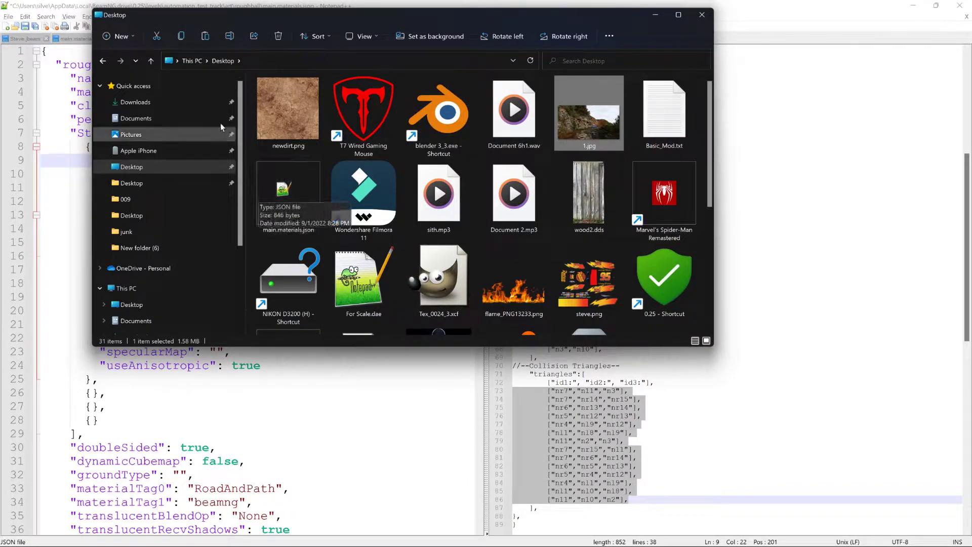
Step: Browse from the desktop's 0.25 shortcut to levels > automation_test_track > art > roughball and paste the copied 1.jpg there
scroll(486, 202, down, 5)
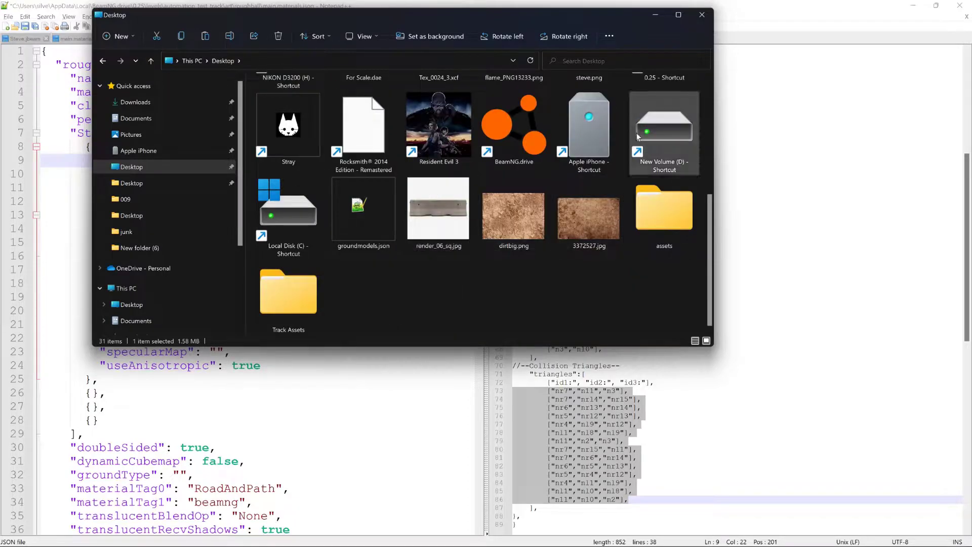
scroll(643, 192, up, 5)
double_click(661, 268)
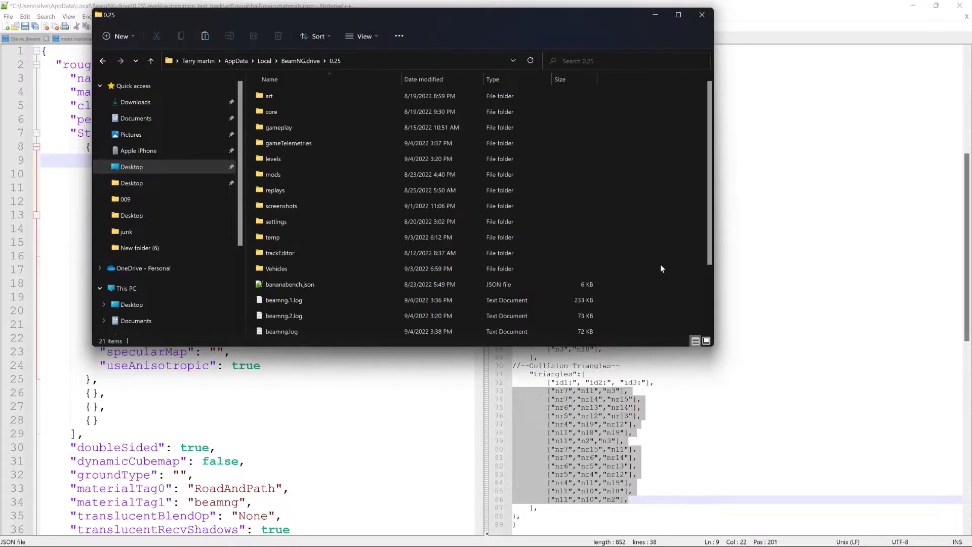
double_click(275, 159)
click(273, 96)
double_click(273, 96)
double_click(273, 95)
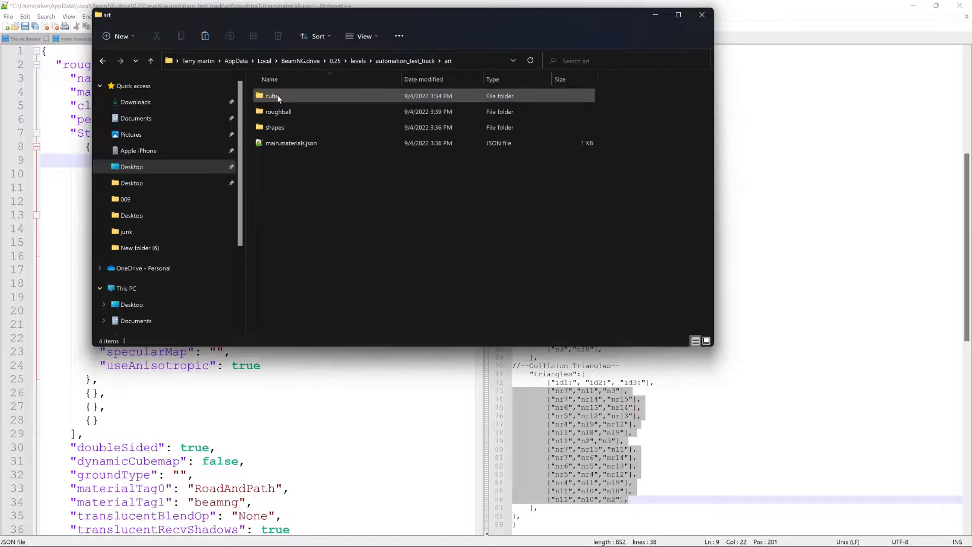
click(276, 111)
double_click(276, 111)
right_click(286, 134)
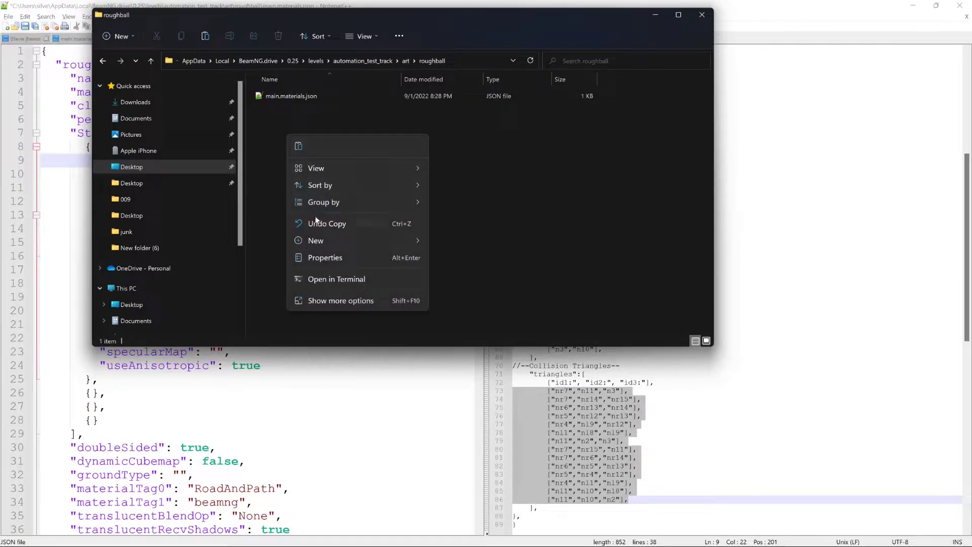
click(299, 146)
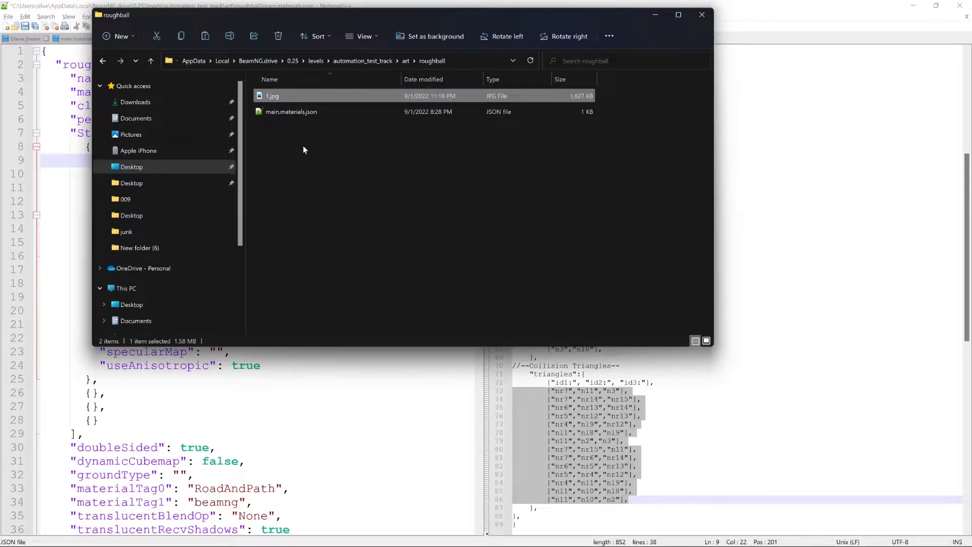
Step: Return to roughball's main.materials.json in Notepad++, set the colorMap value to 1.jpg and save the file
double_click(284, 112)
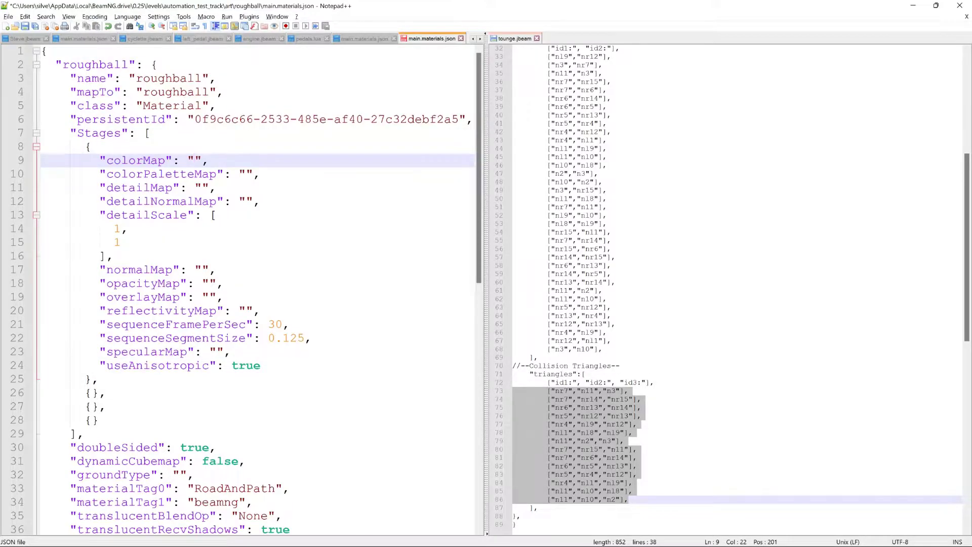
text(1.jpg)
click(16, 26)
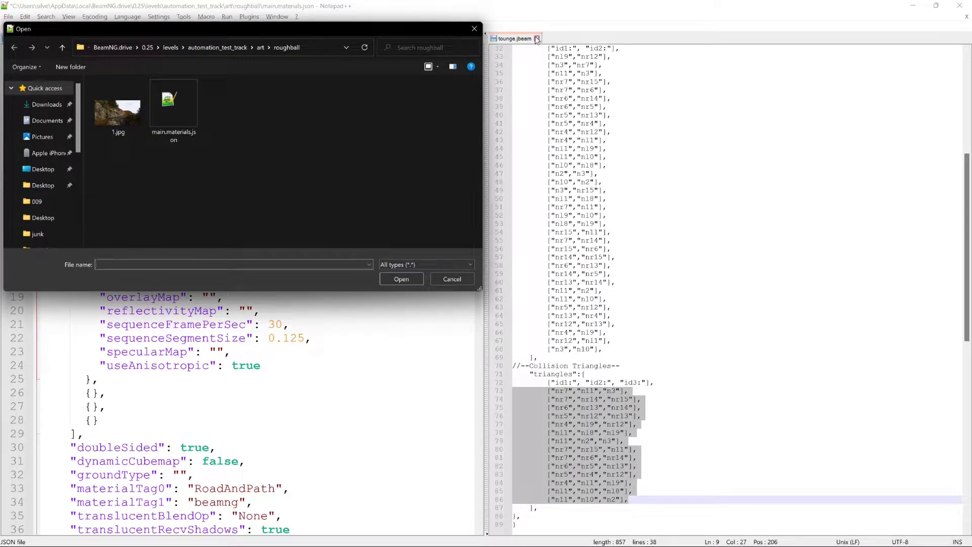
click(474, 29)
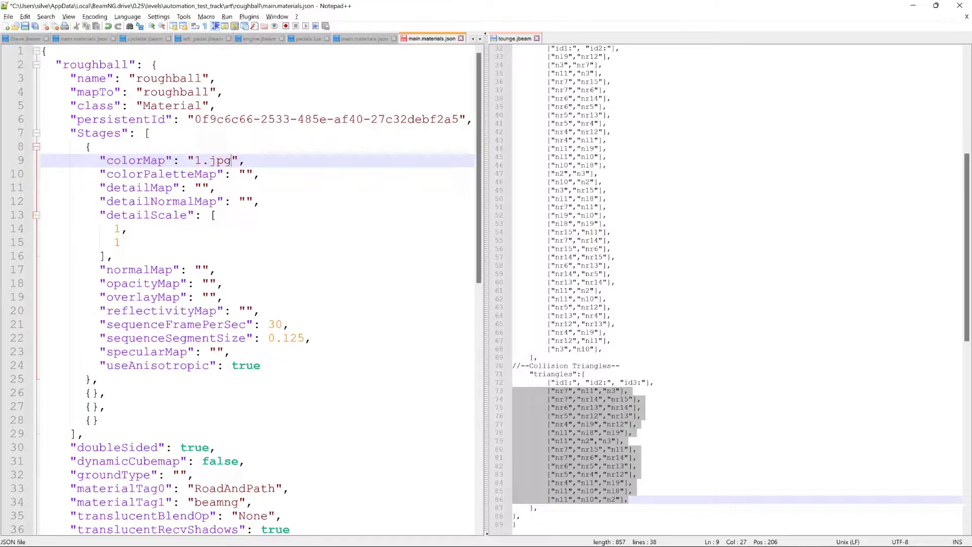
click(25, 26)
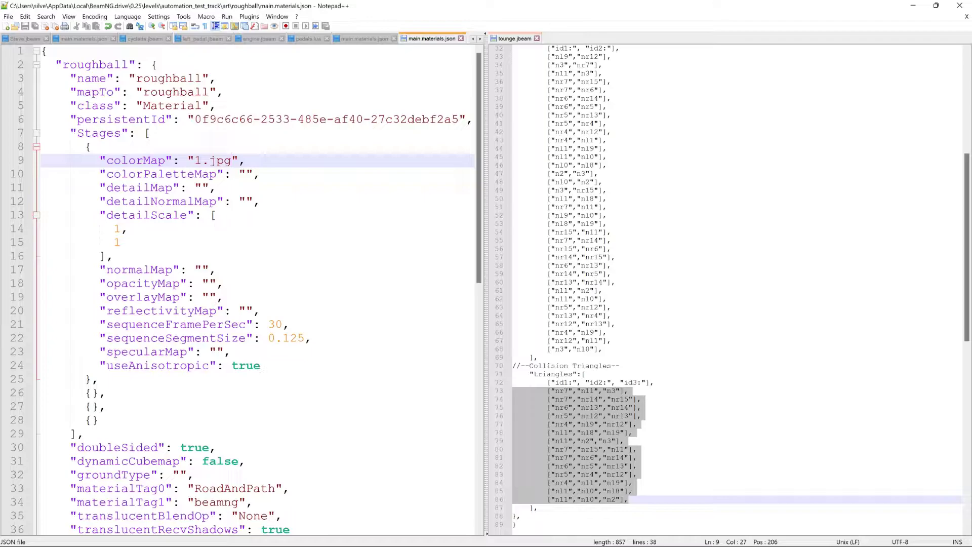
Step: Minimize Notepad++ and bring the roughball folder windows into view to examine their files
click(913, 6)
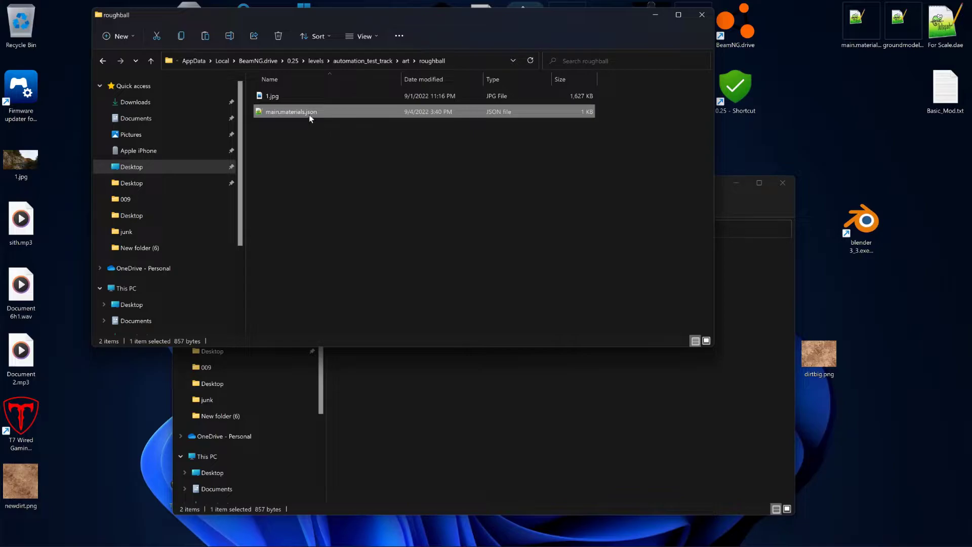
drag(535, 22, 517, 68)
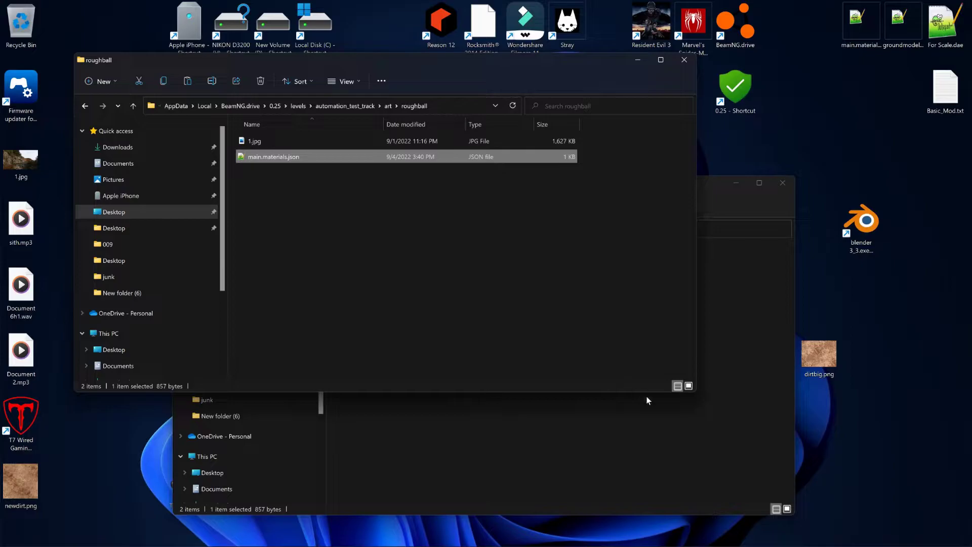
click(721, 416)
click(720, 413)
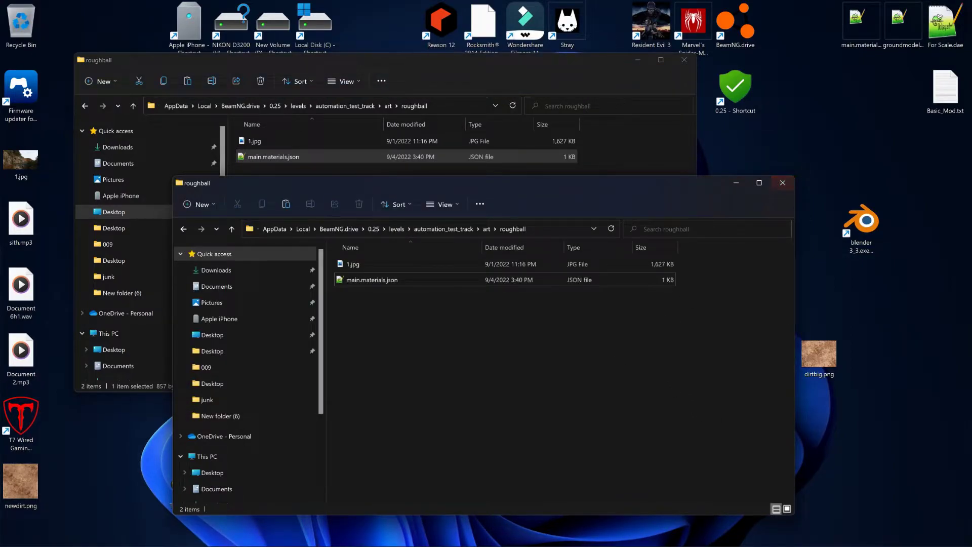
Step: Switch to Blender, delete the cone and torus, and start a new General file
click(563, 534)
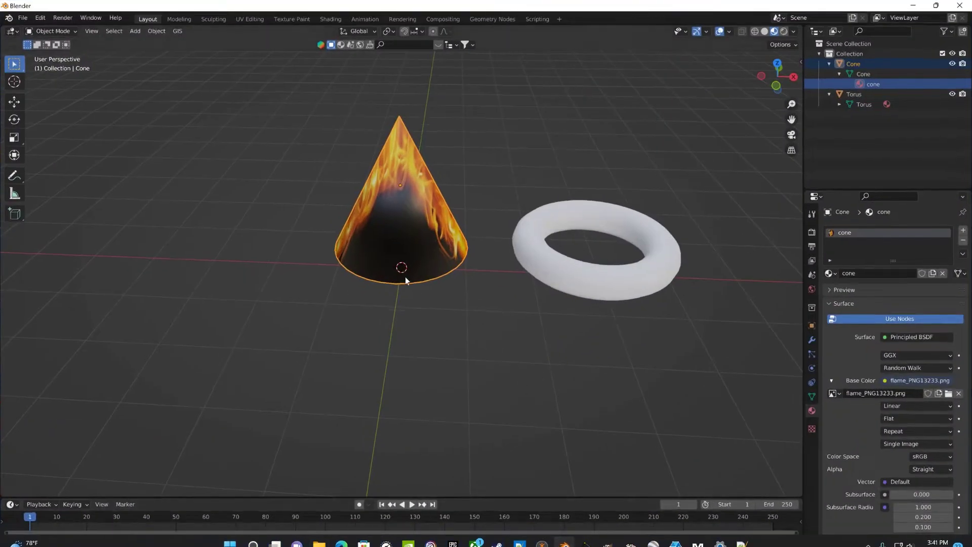
drag(233, 178, 650, 338)
key(Delete)
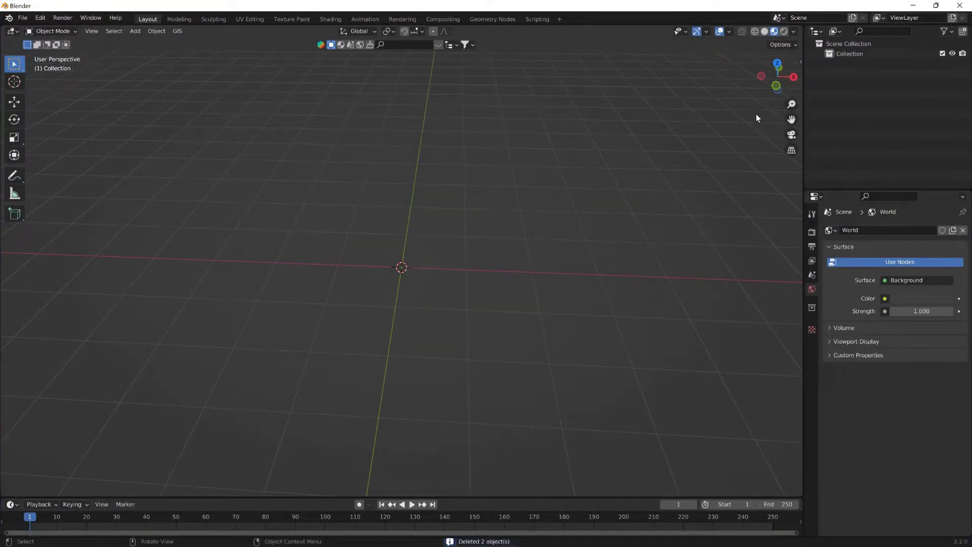
click(23, 17)
mouse_move(49, 30)
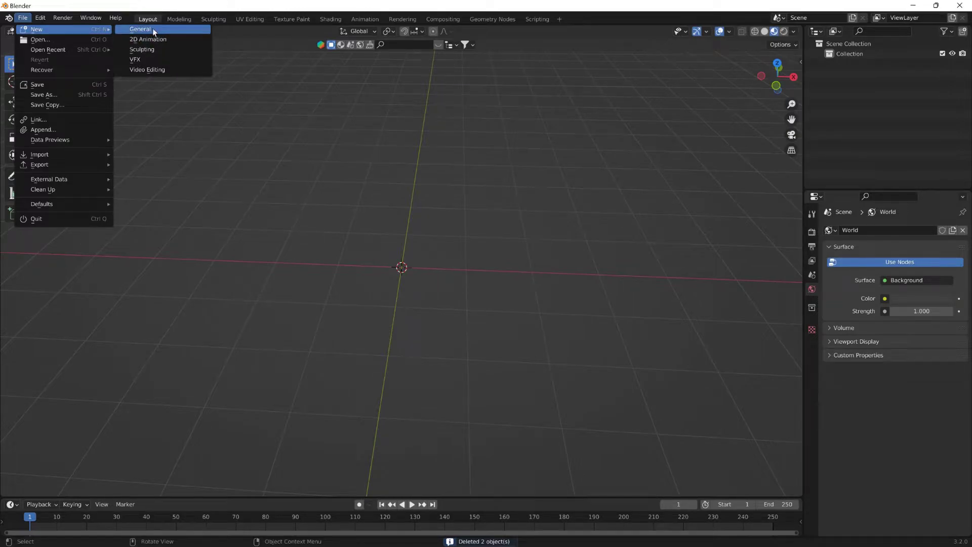
click(152, 29)
click(517, 297)
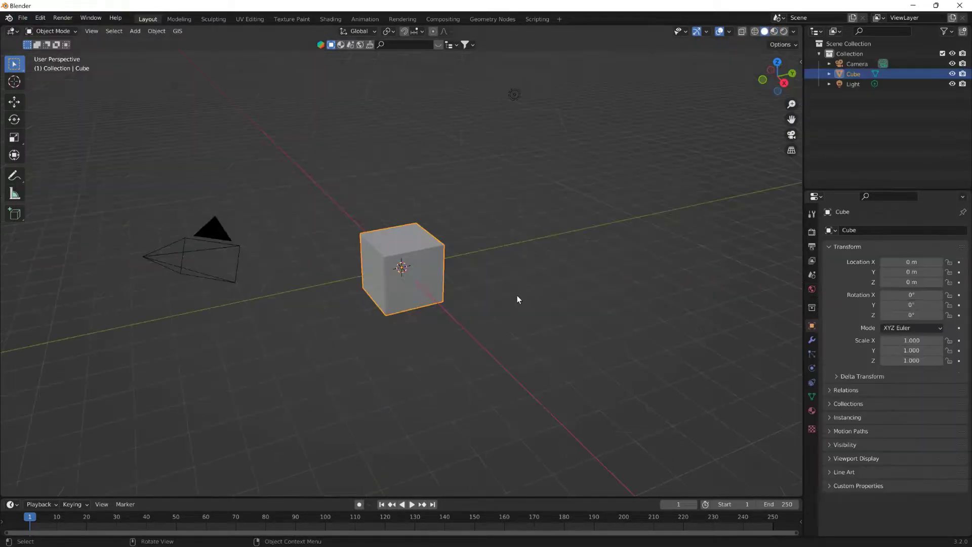
Step: Delete the default camera, cube and light, and add a Monkey mesh to the empty scene
drag(100, 408, 630, 28)
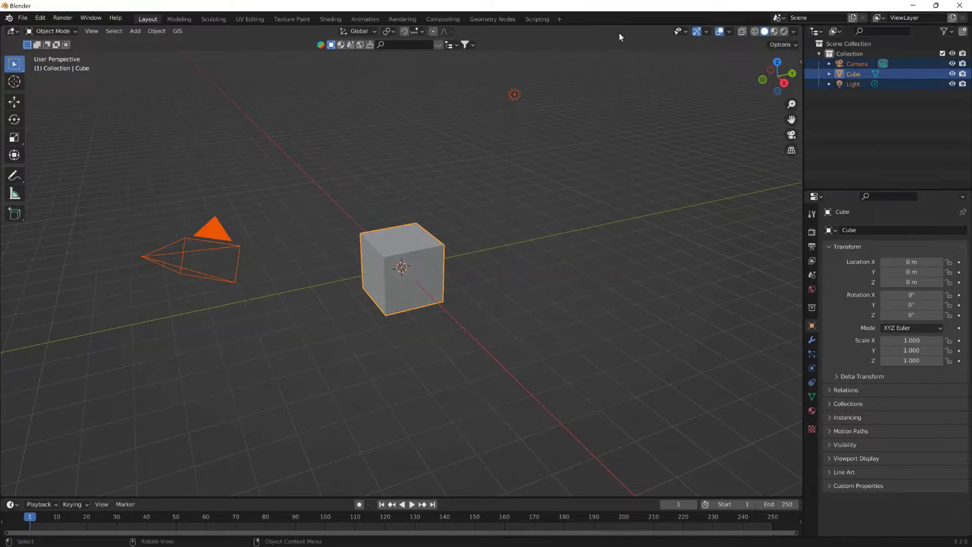
key(Delete)
click(147, 31)
mouse_move(135, 32)
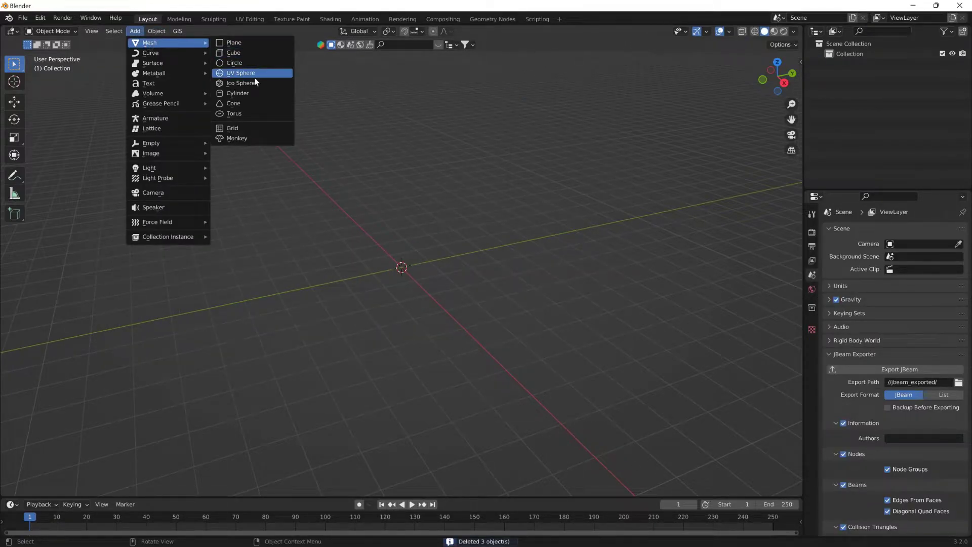
click(253, 136)
middle_drag(347, 290, 421, 281)
scroll(421, 280, up, 6)
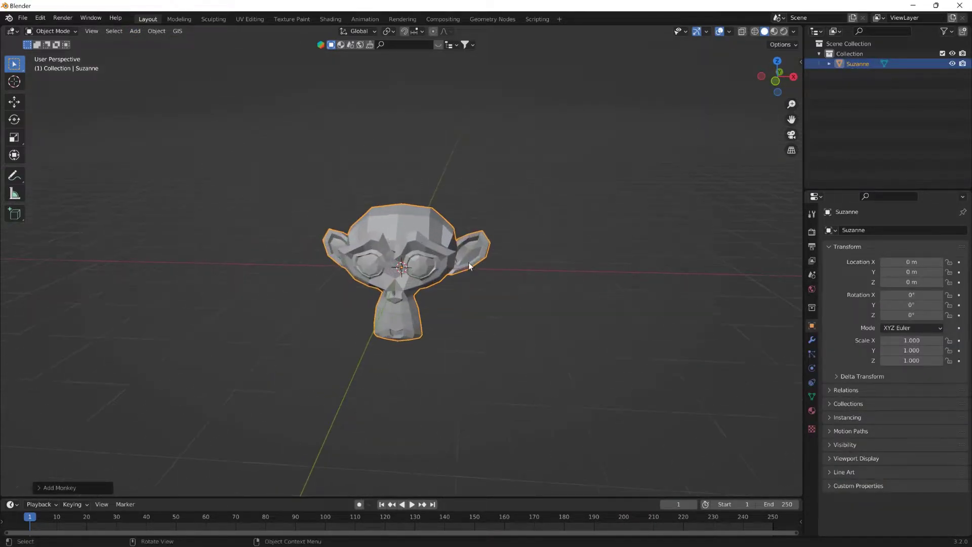
Step: Move the monkey up along the Z axis by about 1.21 m so it sits above the grid
key(g)
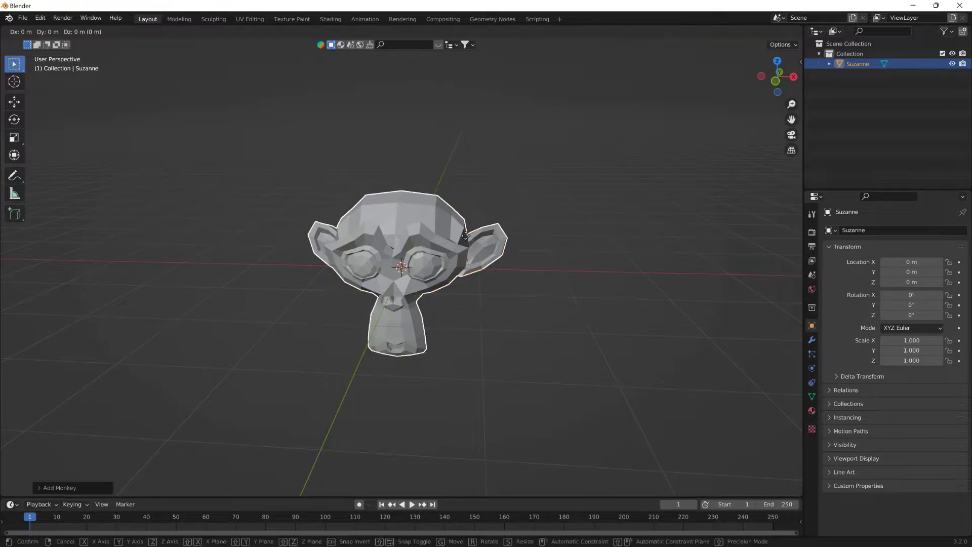
key(z)
click(480, 147)
middle_drag(479, 148, 388, 172)
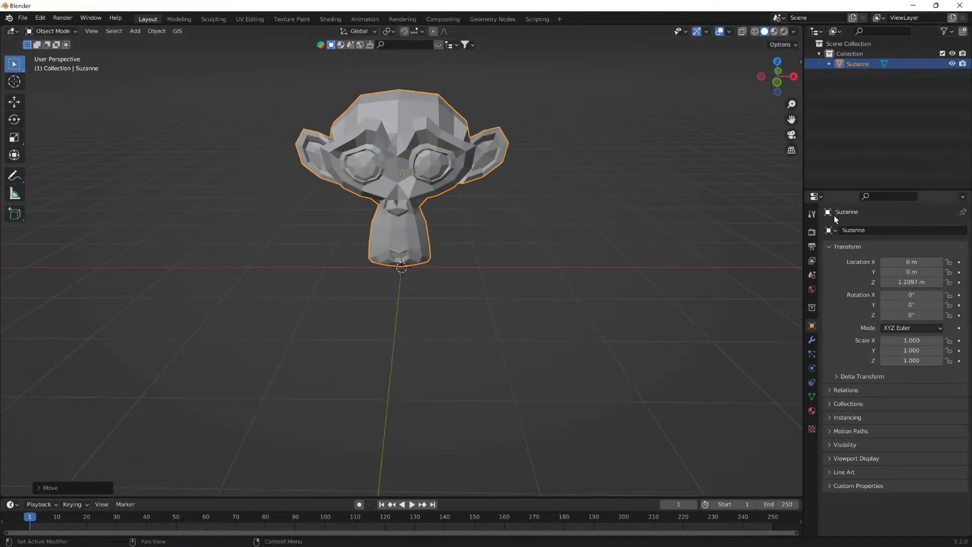
Step: Create a new material on the monkey and name it roughball
click(811, 411)
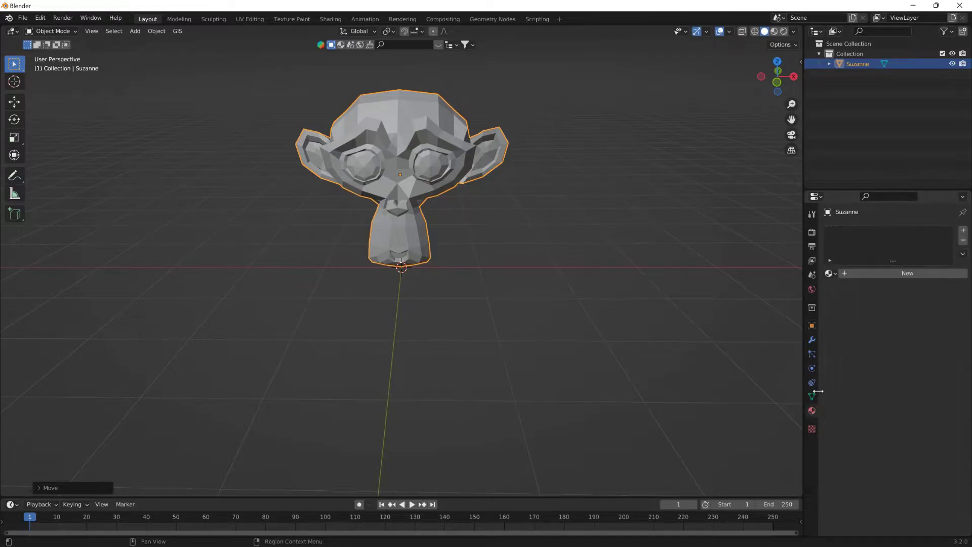
click(851, 277)
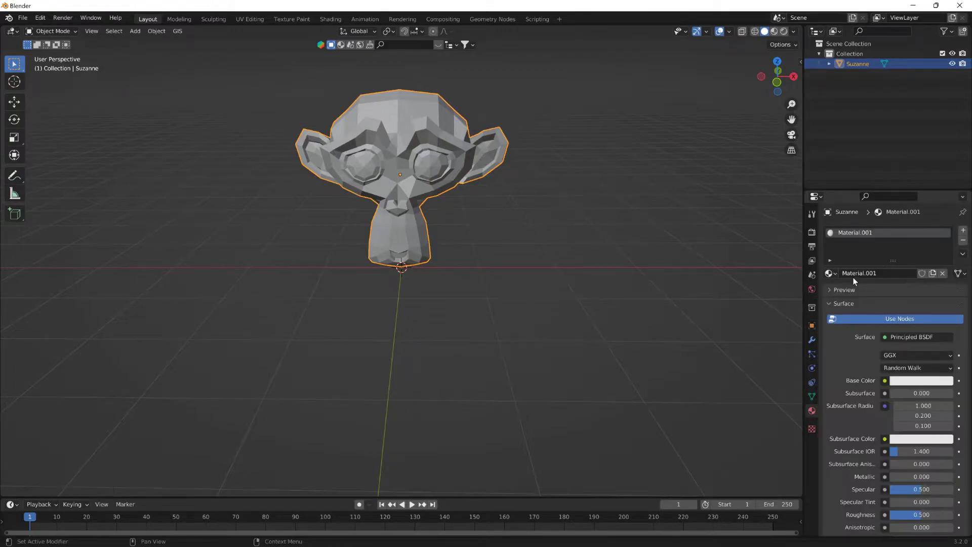
click(890, 276)
text(roughball)
key(Return)
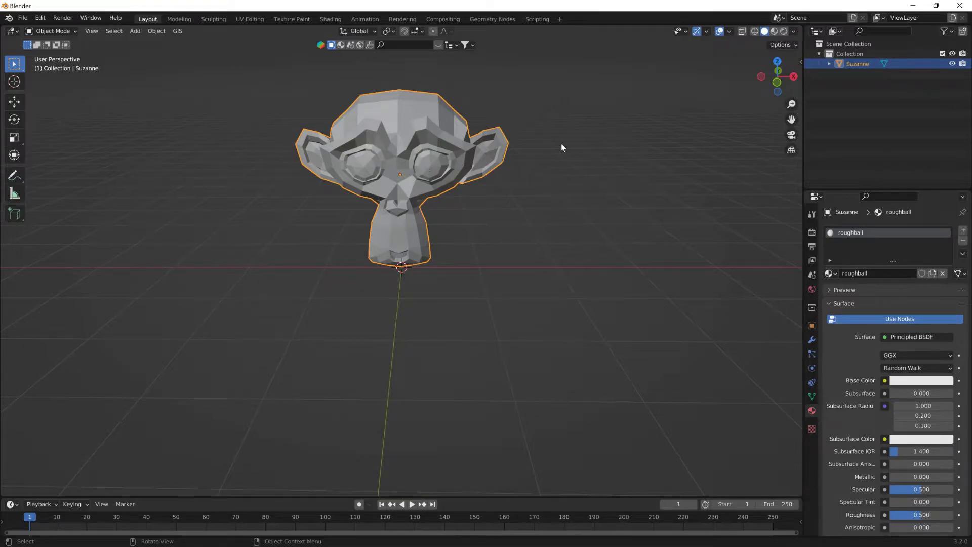
click(879, 273)
click(357, 177)
double_click(884, 274)
click(433, 161)
Step: Start a Collada (.dae) export and go to the automation_test_track art\roughball folder as its destination
click(24, 20)
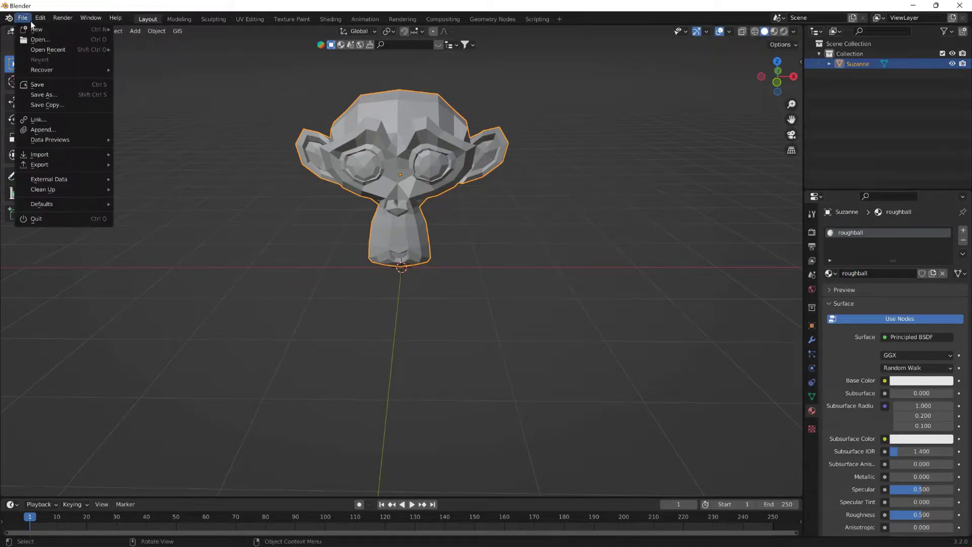
mouse_move(95, 165)
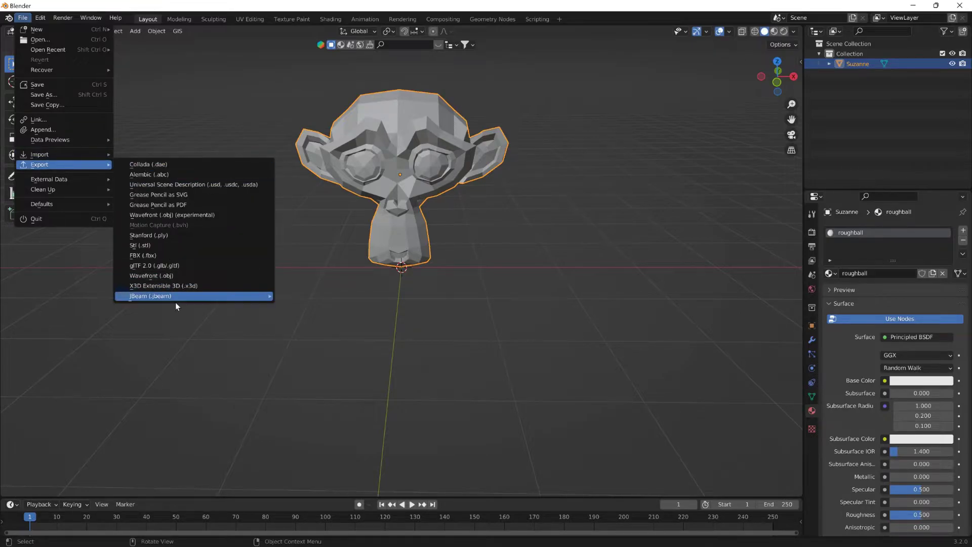
click(175, 165)
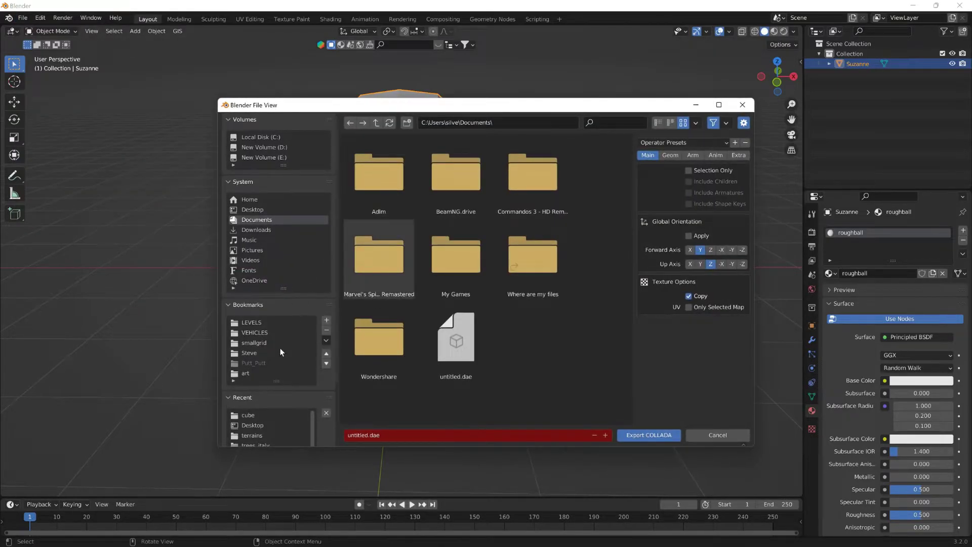
click(251, 415)
click(380, 123)
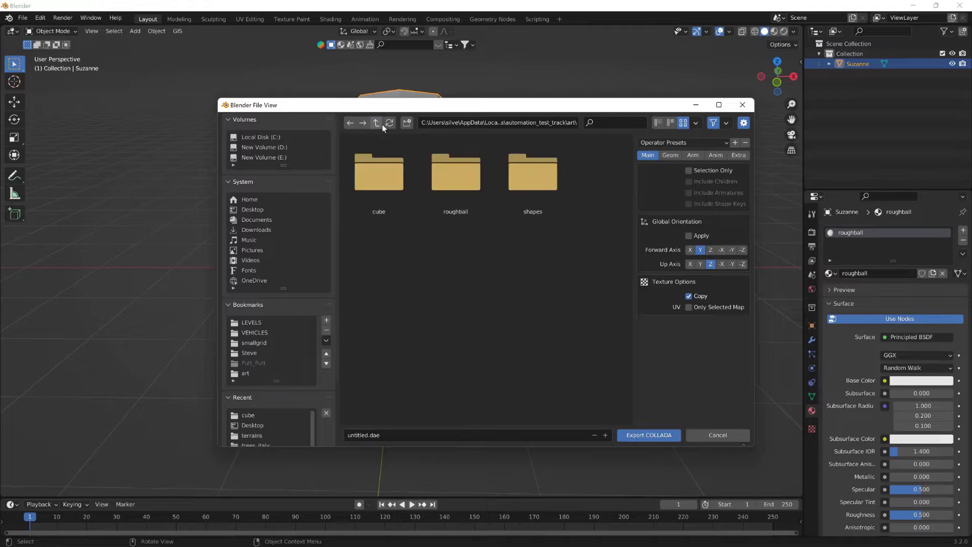
click(453, 193)
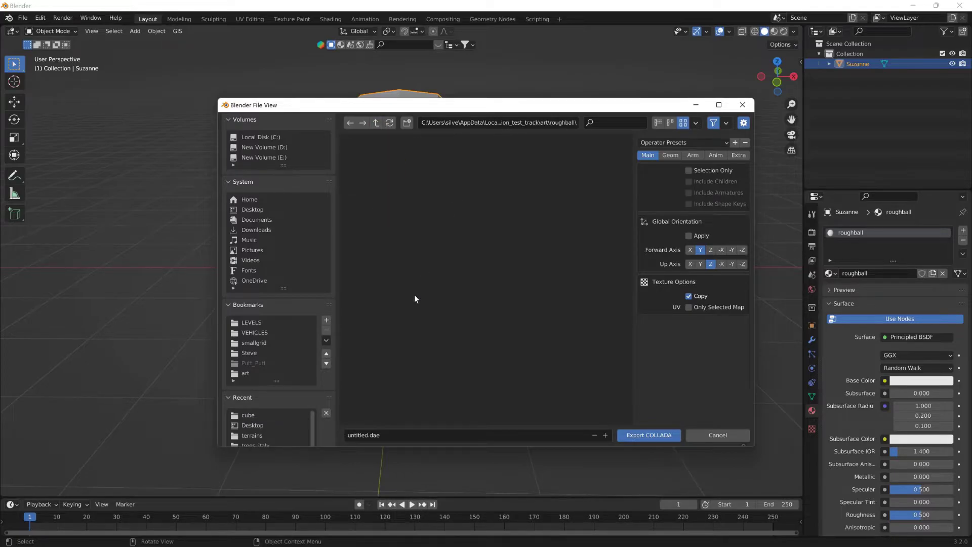
Step: Name the export file monkey.dae and export it as Collada
click(391, 430)
text(moneky)
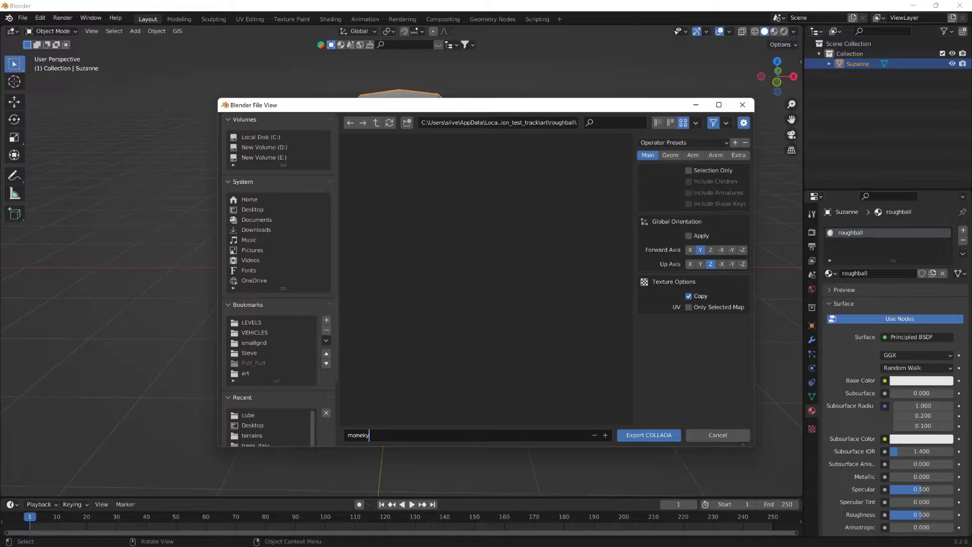
key(BackSpace)
key(BackSpace)
key(BackSpace)
text(key)
click(631, 436)
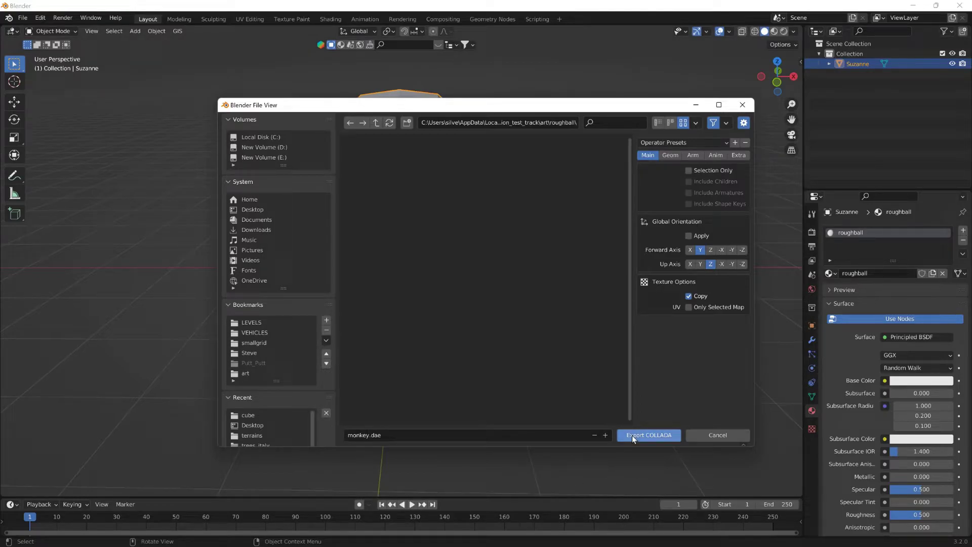
click(632, 435)
Step: Minimize Blender to return to the desktop and start the BeamNG.drive launcher
key(alt+Tab)
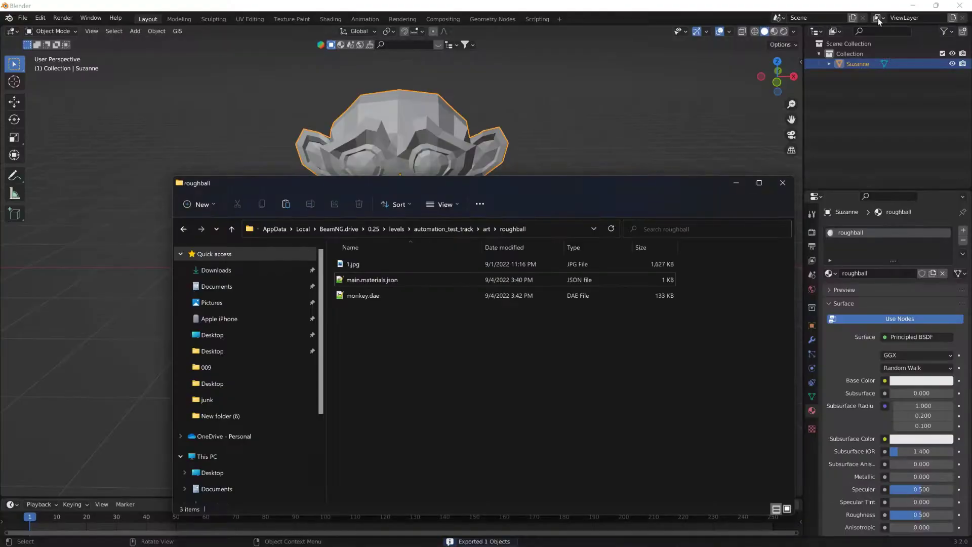
click(897, 6)
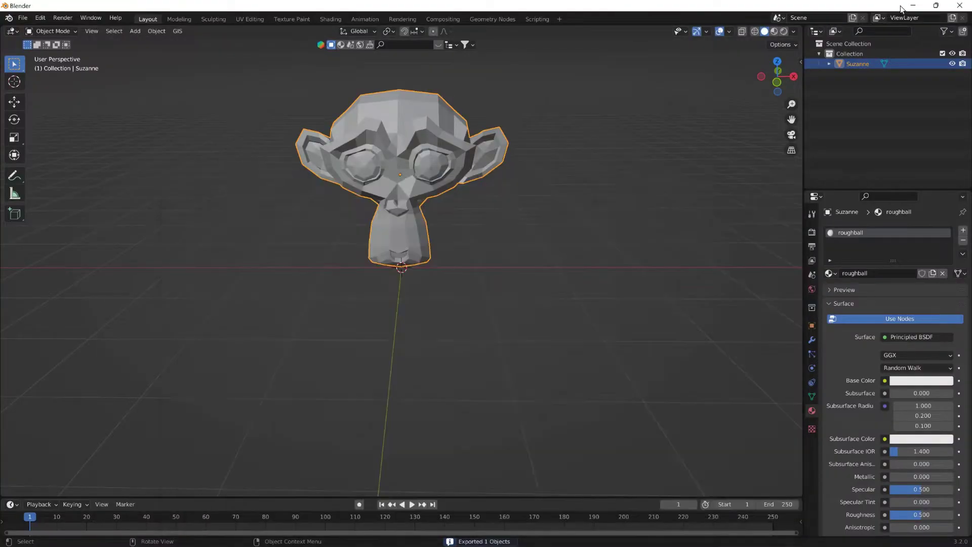
click(908, 6)
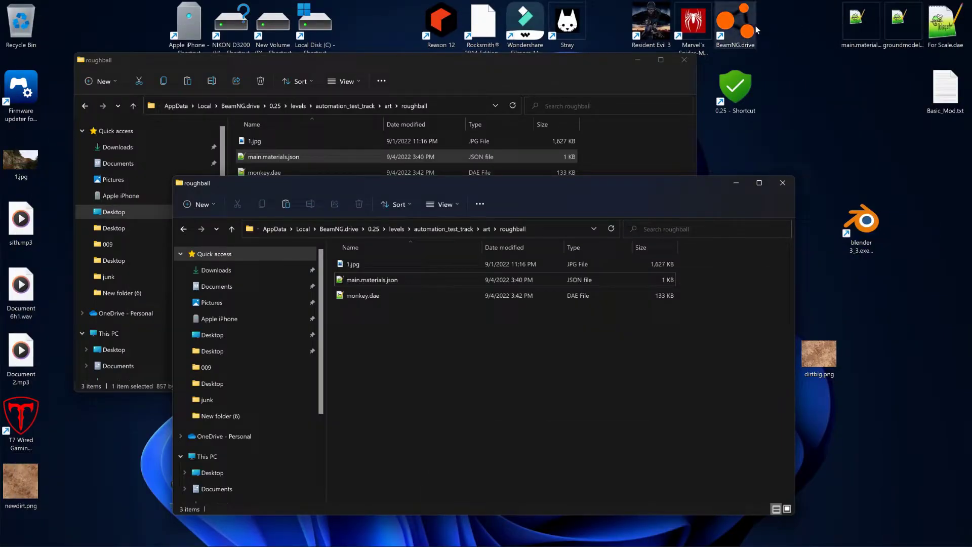
click(754, 29)
double_click(754, 29)
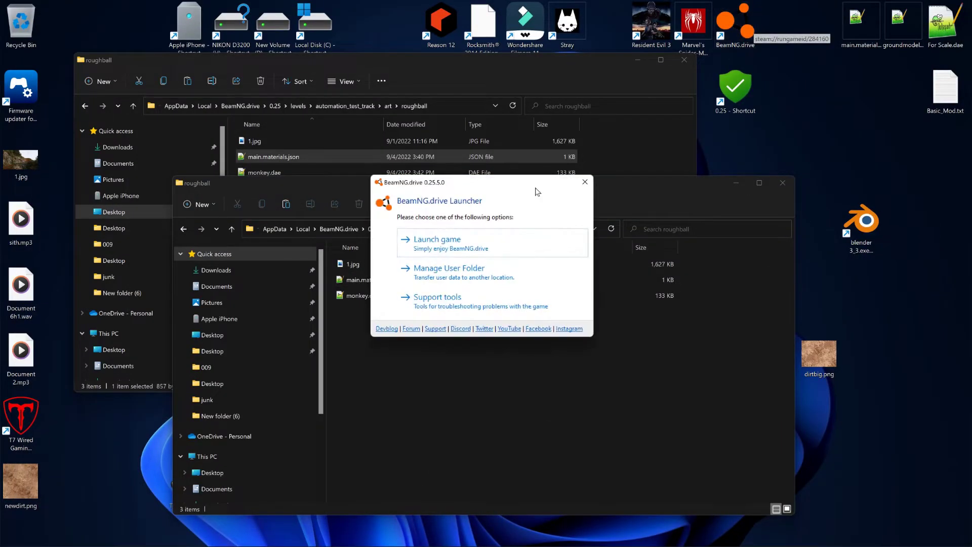
Step: Launch the game, move the roughball folder window aside and bring it in front of the game window
click(432, 253)
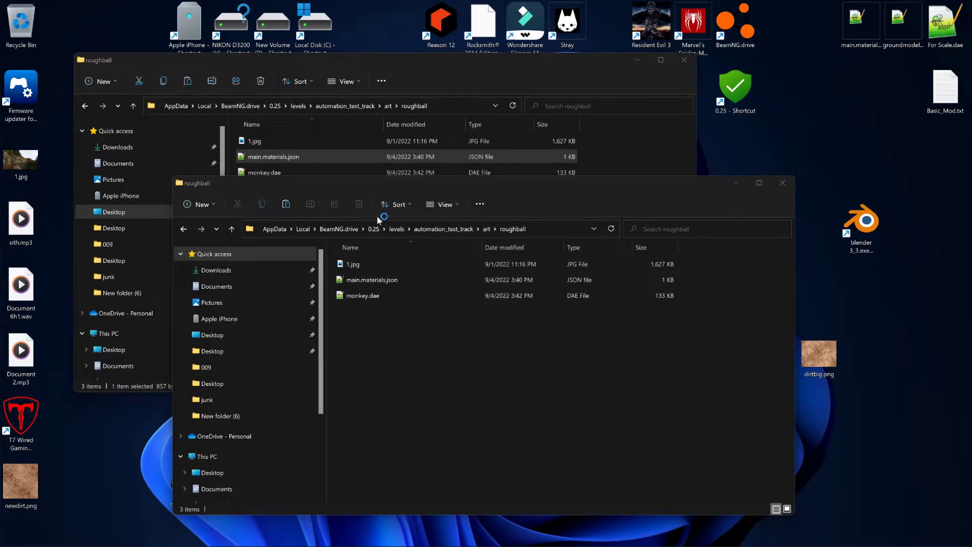
drag(337, 182, 504, 169)
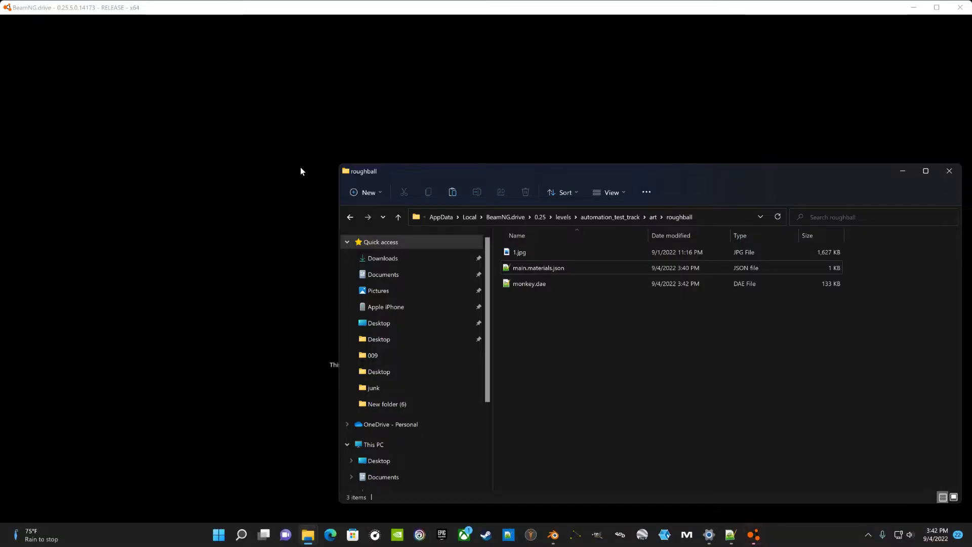
click(308, 534)
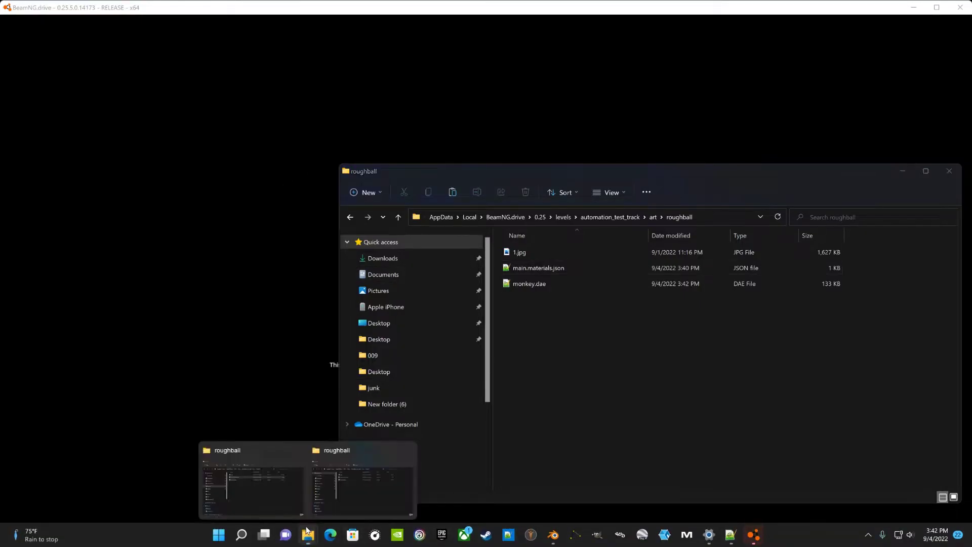
click(326, 473)
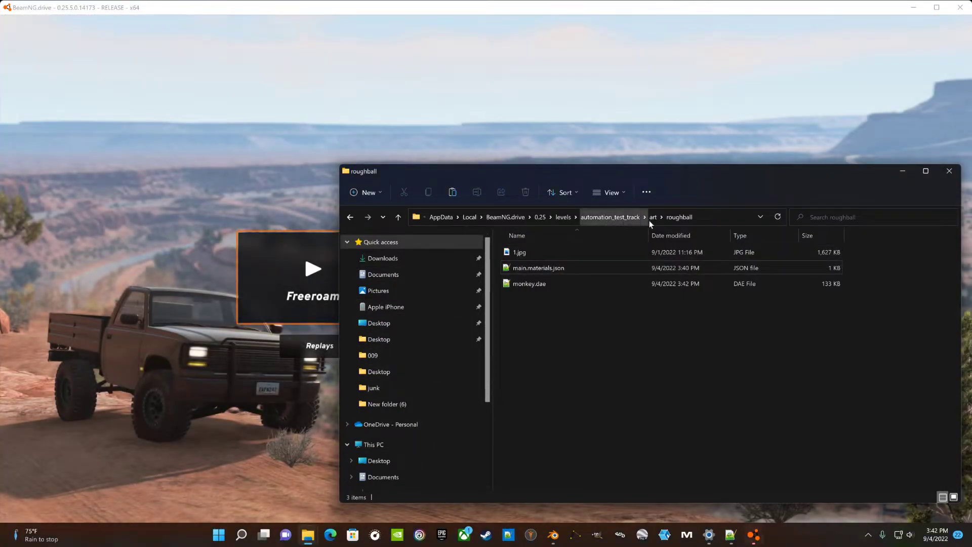
Step: Go to the automation_test_track art\cube folder and open its main.materials.json in Notepad++
click(651, 217)
double_click(530, 245)
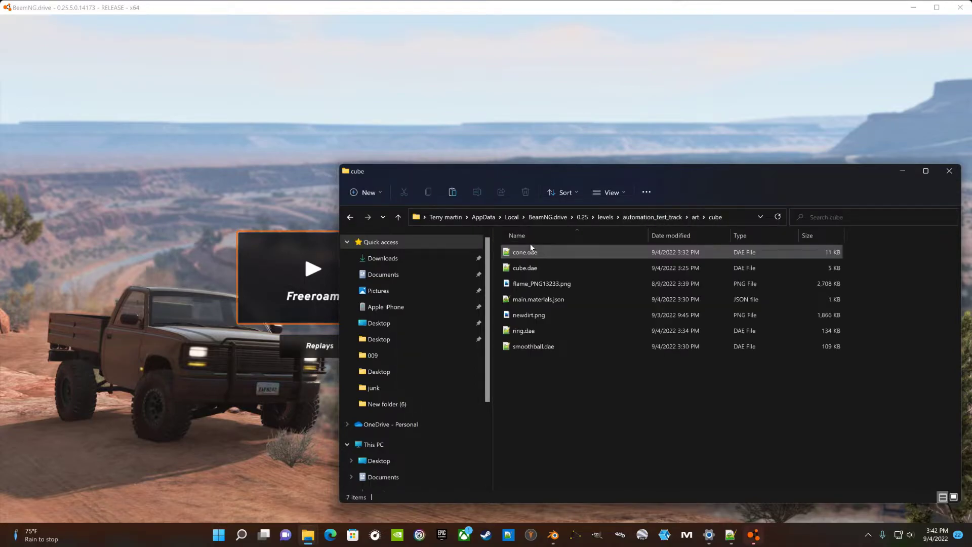
double_click(530, 299)
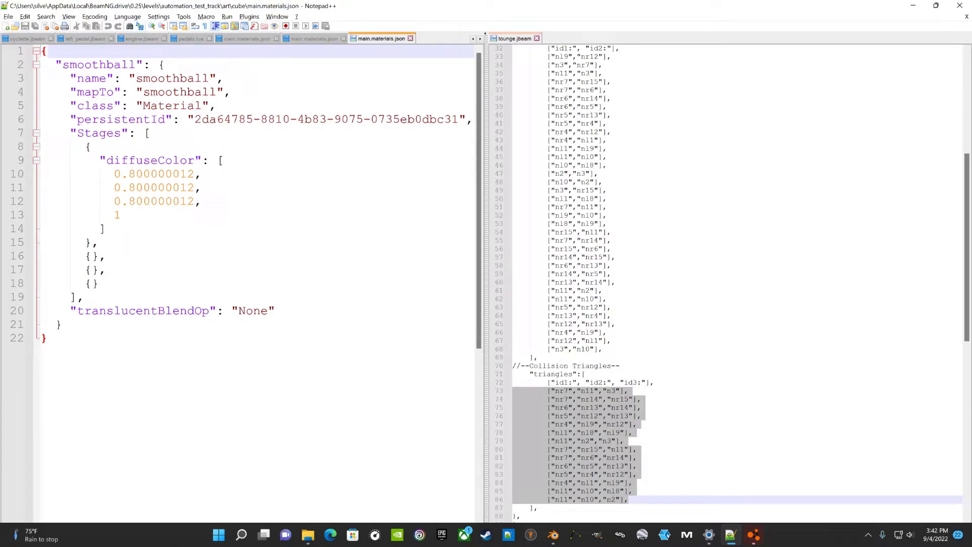
Step: Try to add a closing brace with a comma and several blank lines after the smoothball material's translucentBlendOp line
click(283, 311)
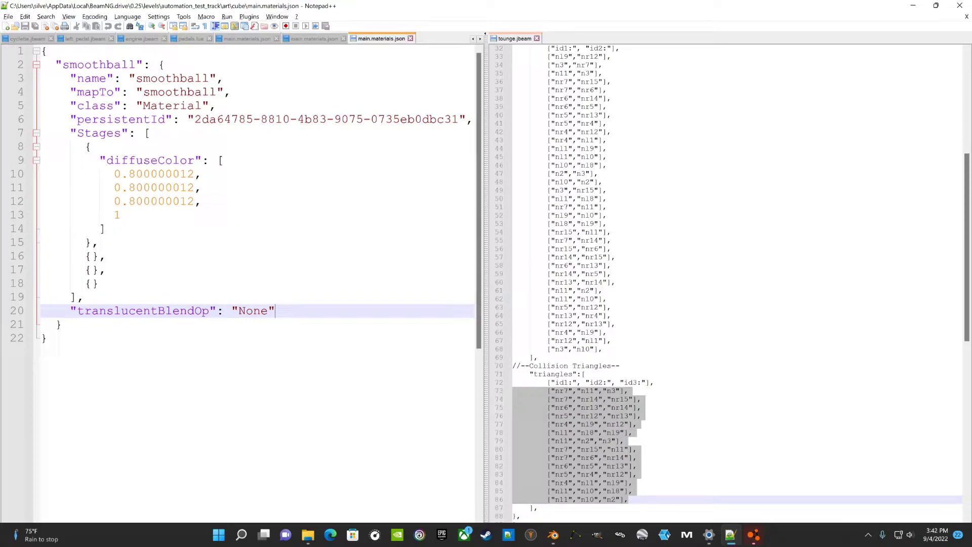
key(Return)
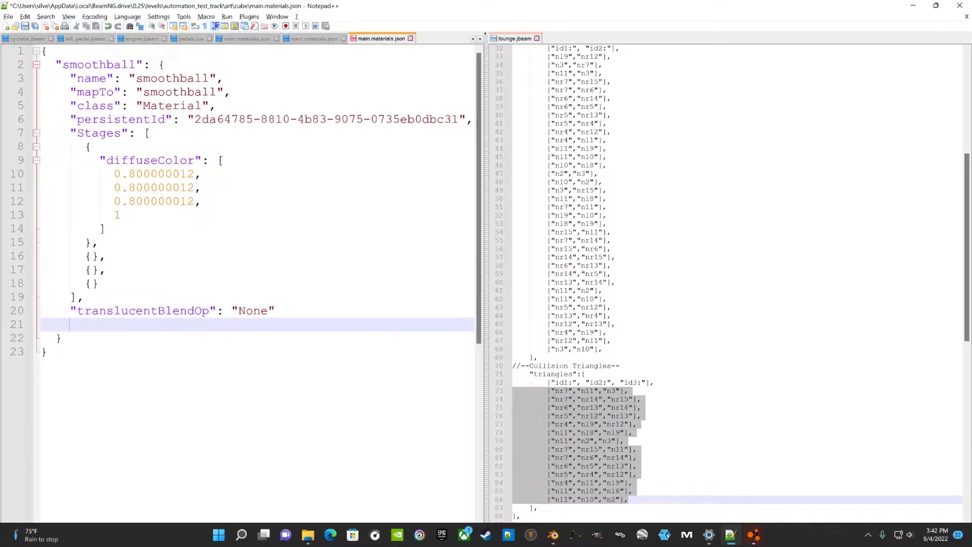
text({)
key(BackSpace)
text(})
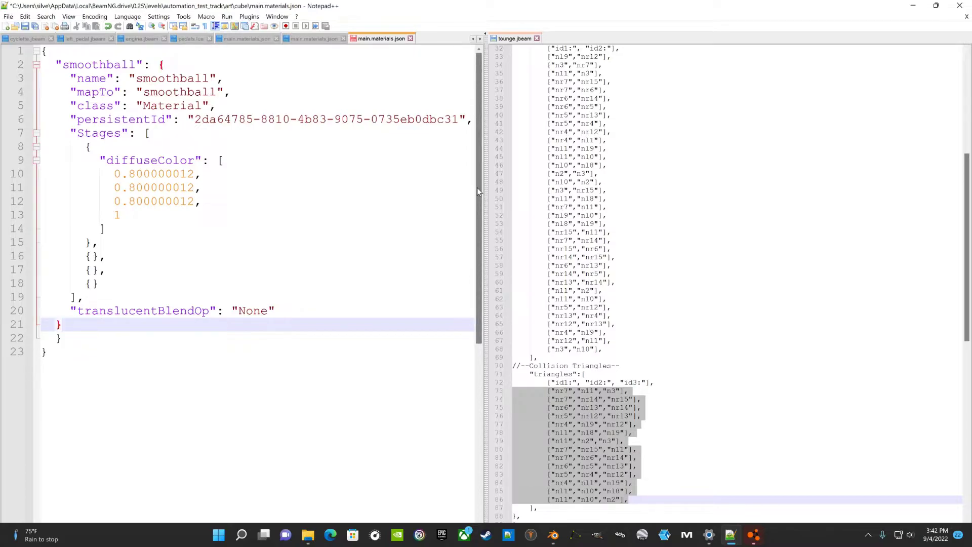
text(,)
key(Return)
key(Return)
key(Return)
key(Return)
key(Return)
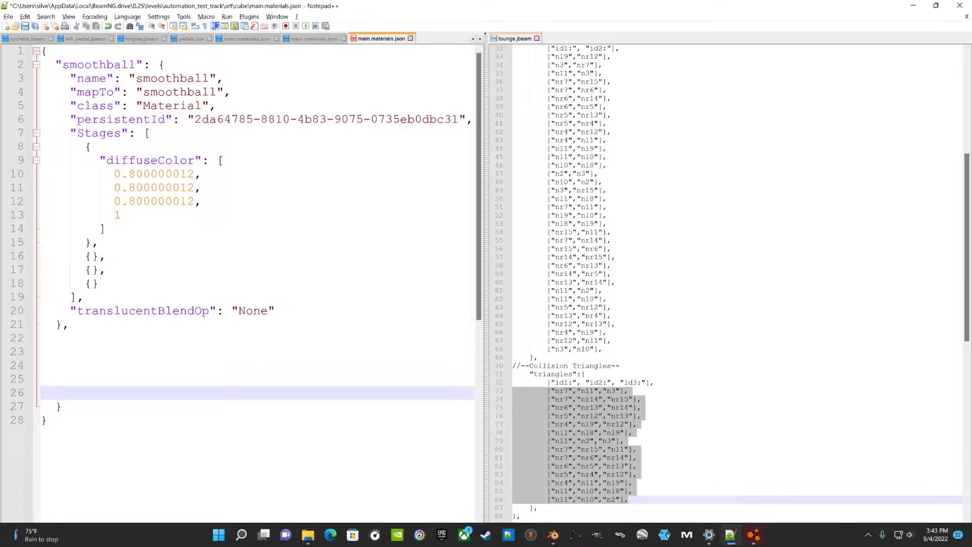
Step: Remove the added brace, comma and blank lines so translucentBlendOp is again directly followed by the original closing brace
drag(70, 325, 42, 324)
key(Delete)
key(Down)
key(Down)
key(Down)
key(Down)
key(Down)
key(BackSpace)
key(BackSpace)
key(BackSpace)
key(BackSpace)
key(BackSpace)
key(BackSpace)
key(BackSpace)
key(BackSpace)
key(BackSpace)
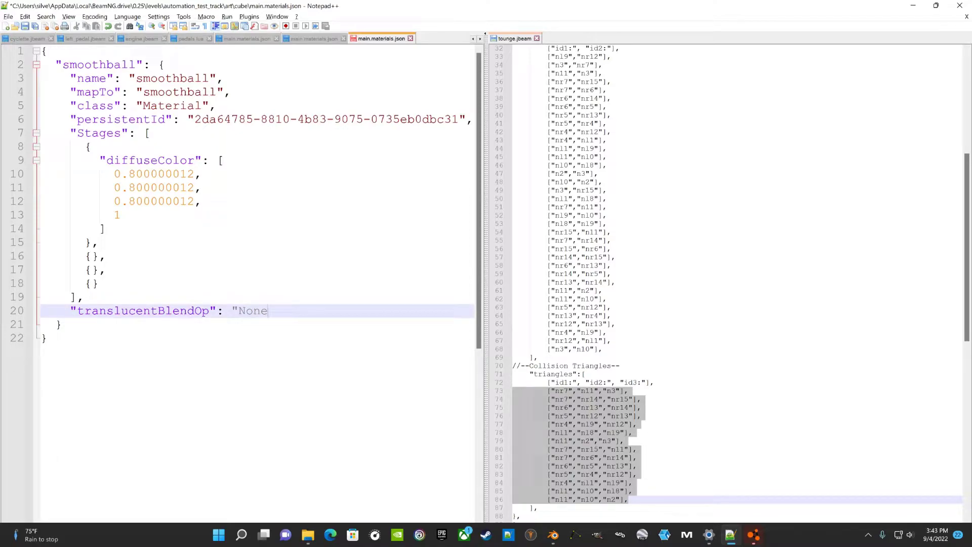
key(ctrl+z)
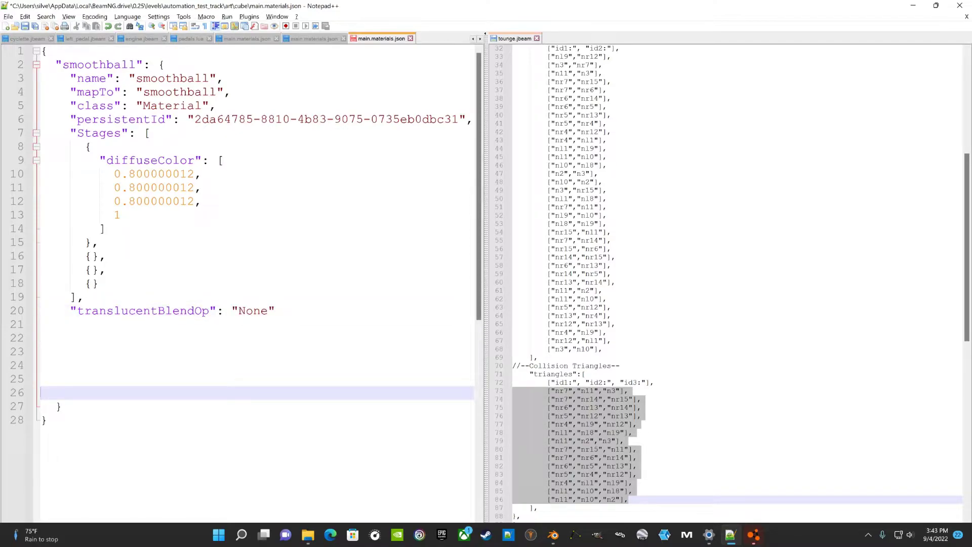
key(BackSpace)
key(BackSpace)
key(BackSpace)
key(BackSpace)
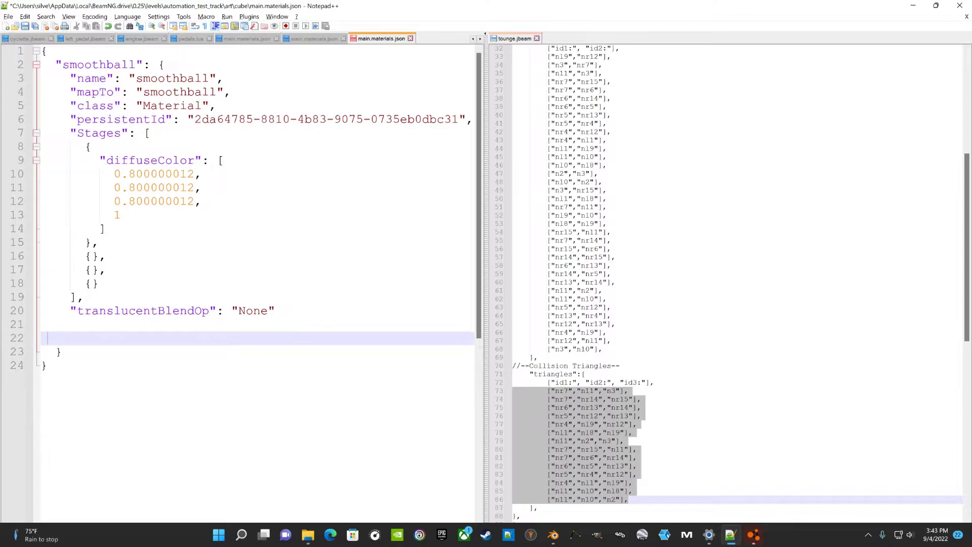
key(BackSpace)
key(BackSpace)
click(47, 338)
click(62, 325)
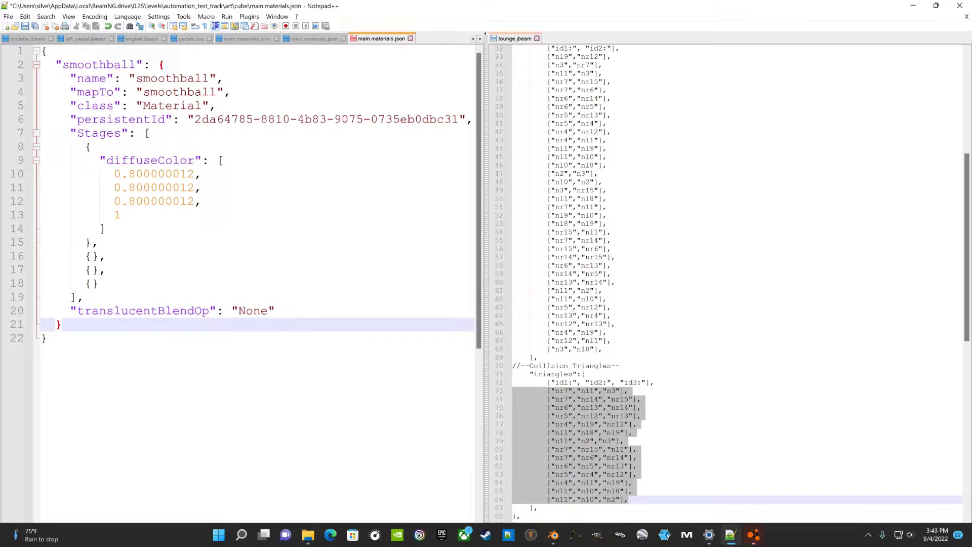
Step: Add a new closing brace with a comma after the translucentBlendOp line, followed by an empty line 22
click(283, 311)
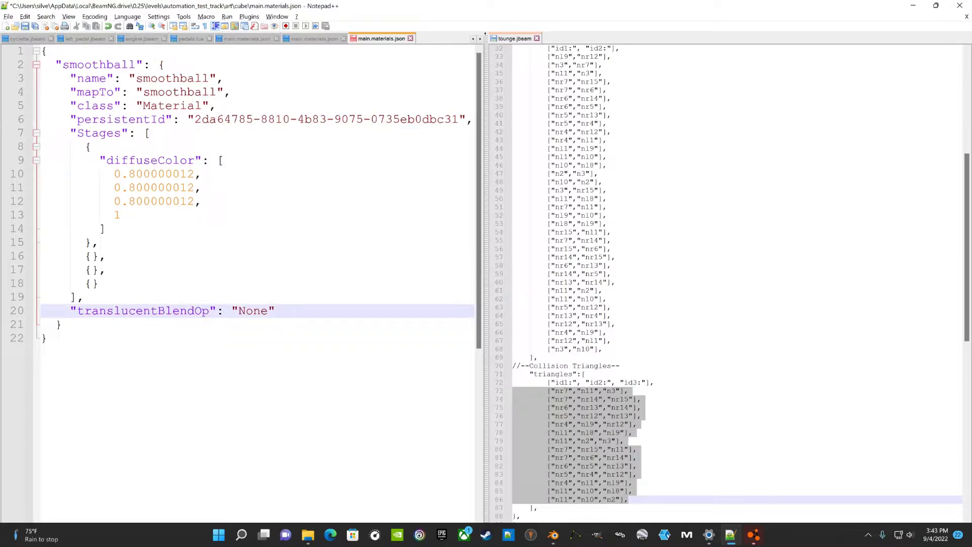
key(Return)
text(})
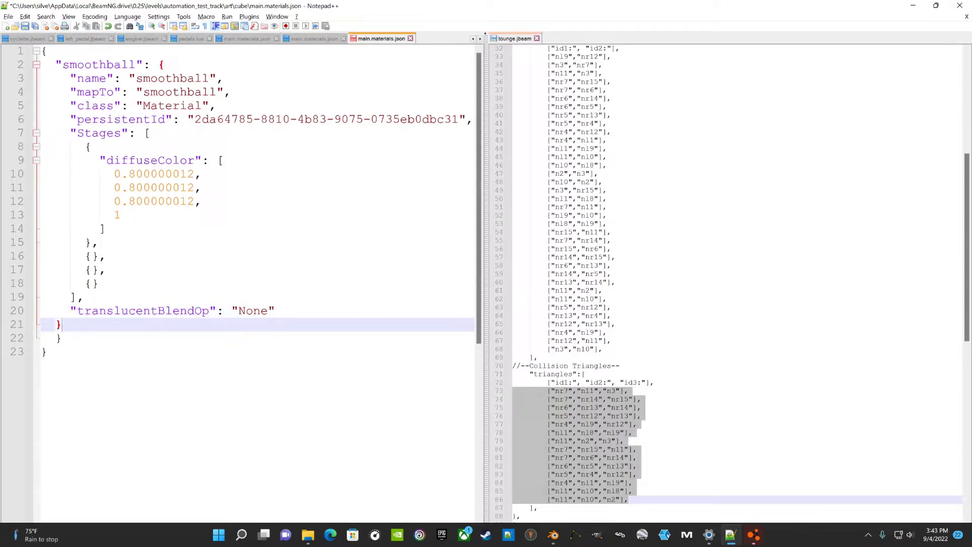
text(,)
key(Return)
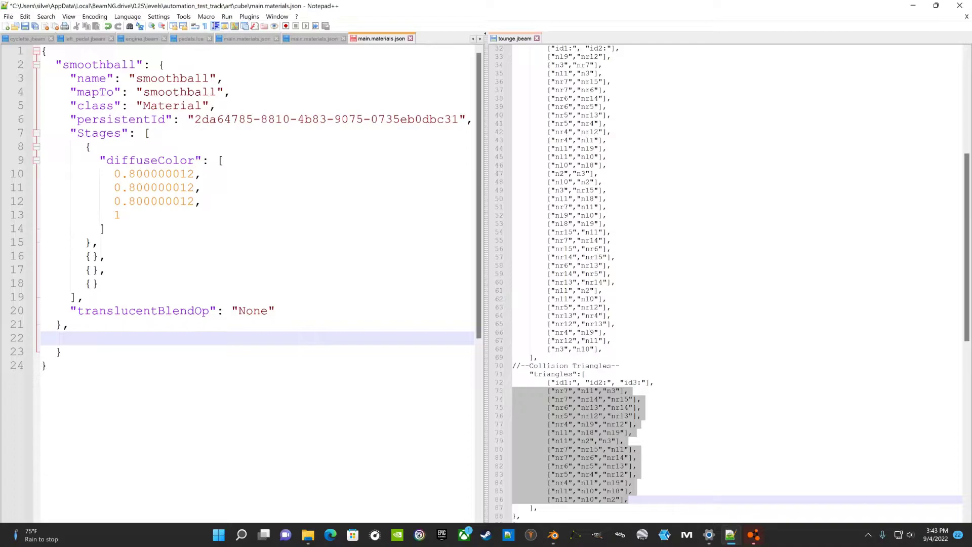
Step: In the roughball folder's main.materials.json, select the roughball material entry from its name on line 2 through translucentRecvShadows on line 36
click(912, 6)
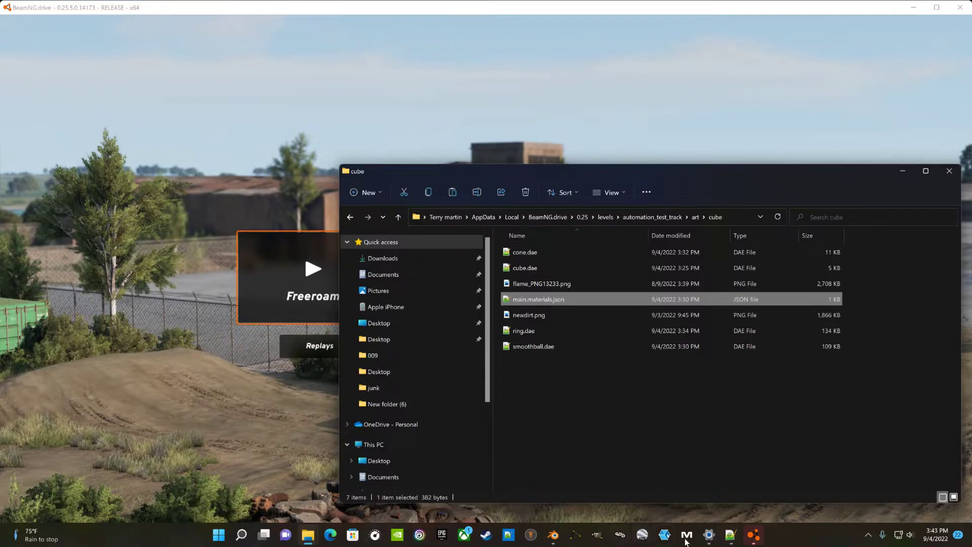
click(730, 534)
click(321, 39)
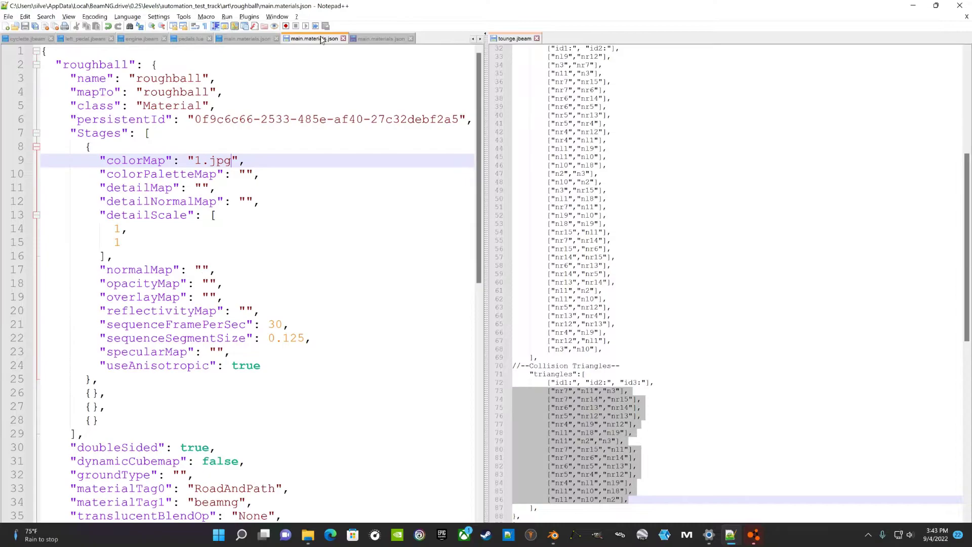
click(289, 50)
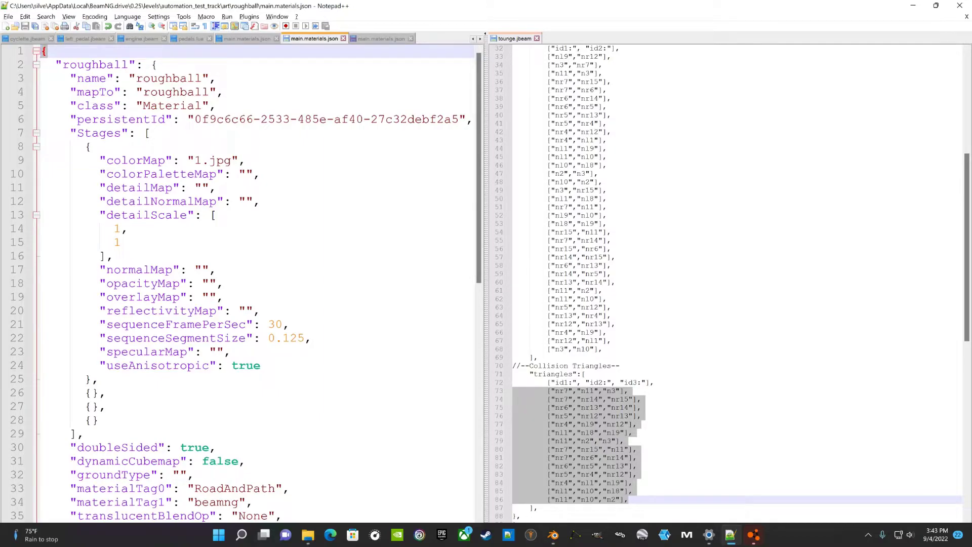
click(55, 78)
drag(49, 65, 299, 489)
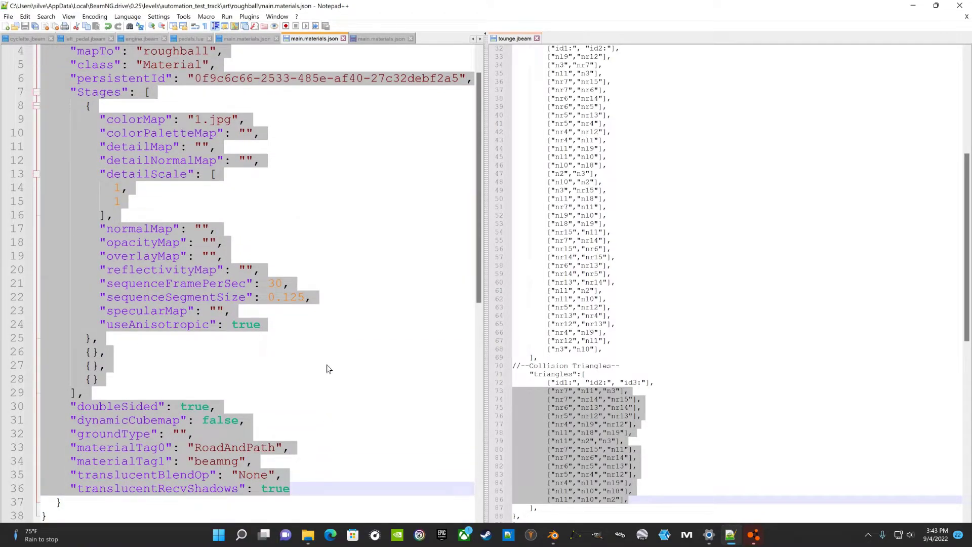
Step: Close tounge.jbeam and place the cube folder's main.materials.json in the second view beside the roughball file
click(377, 41)
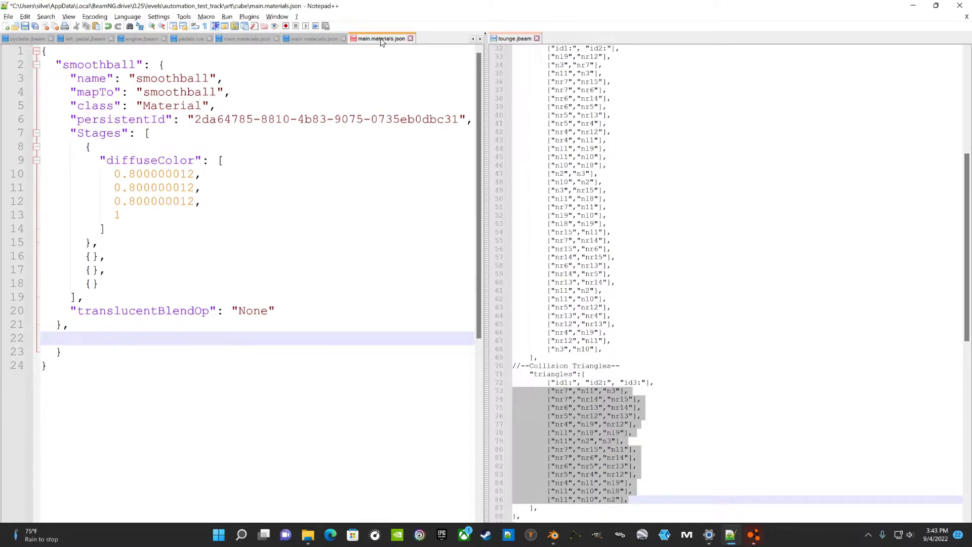
click(536, 39)
mouse_move(547, 39)
mouse_down()
mouse_move(644, 102)
mouse_move(831, 93)
mouse_up()
click(866, 96)
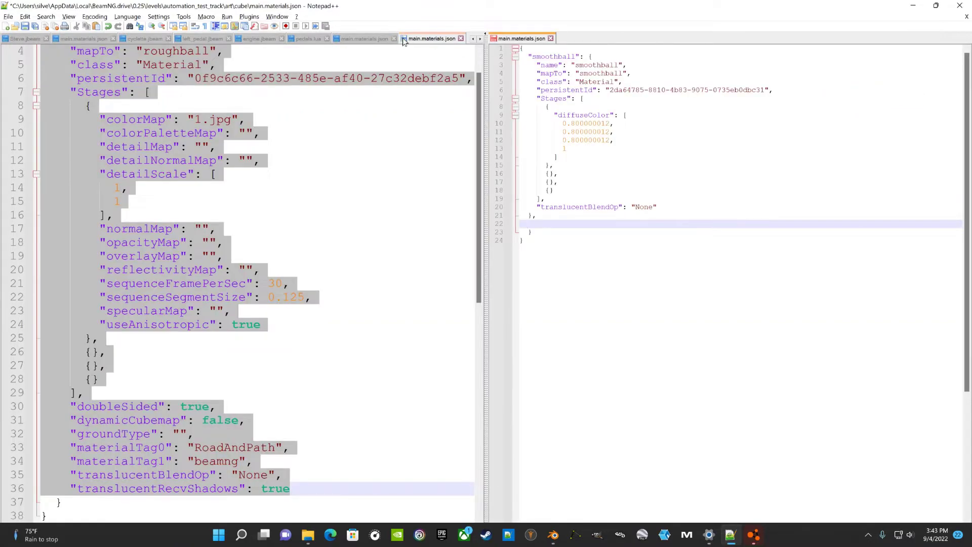
Step: Copy the selected roughball material entry into line 22 of the cube folder's main.materials.json, below the smoothball entry
scroll(425, 81, up, 1)
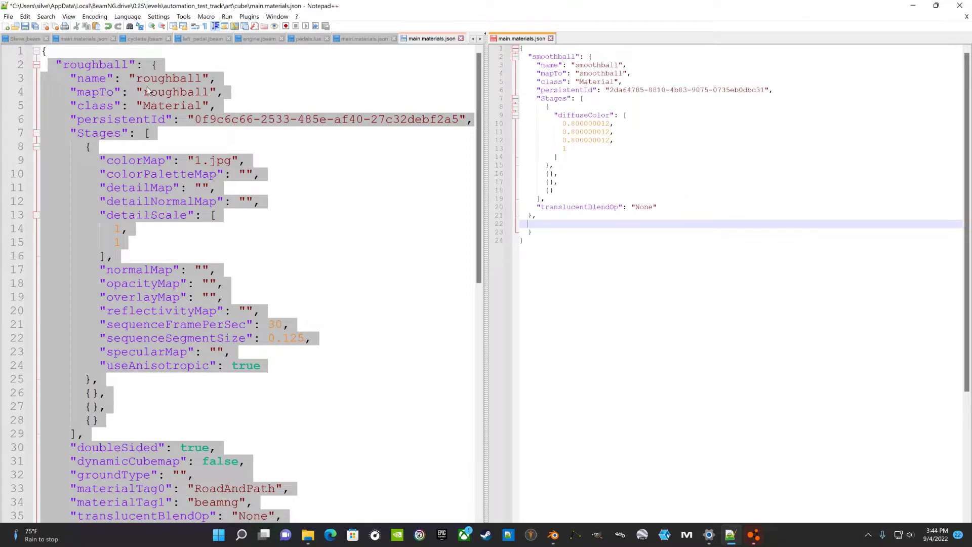
drag(119, 80, 520, 225)
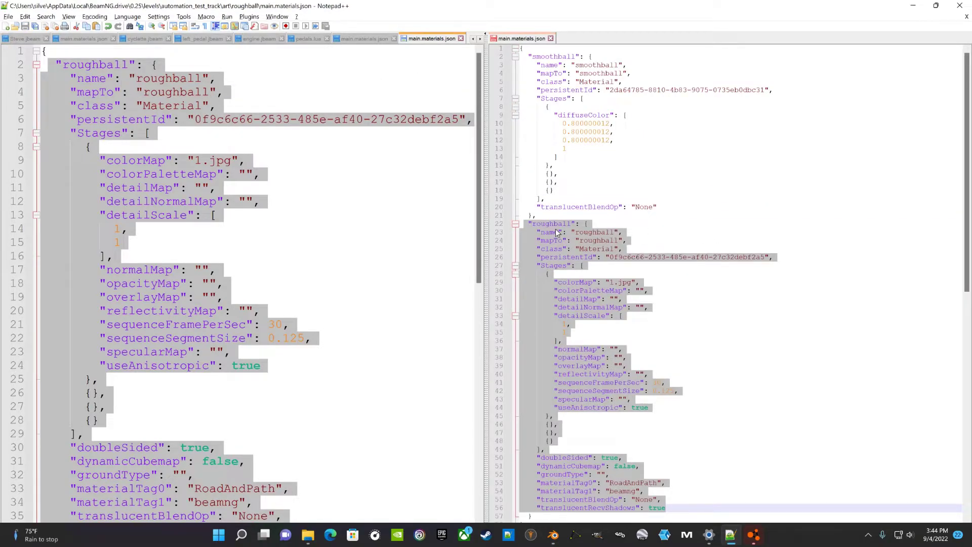
scroll(729, 236, down, 3)
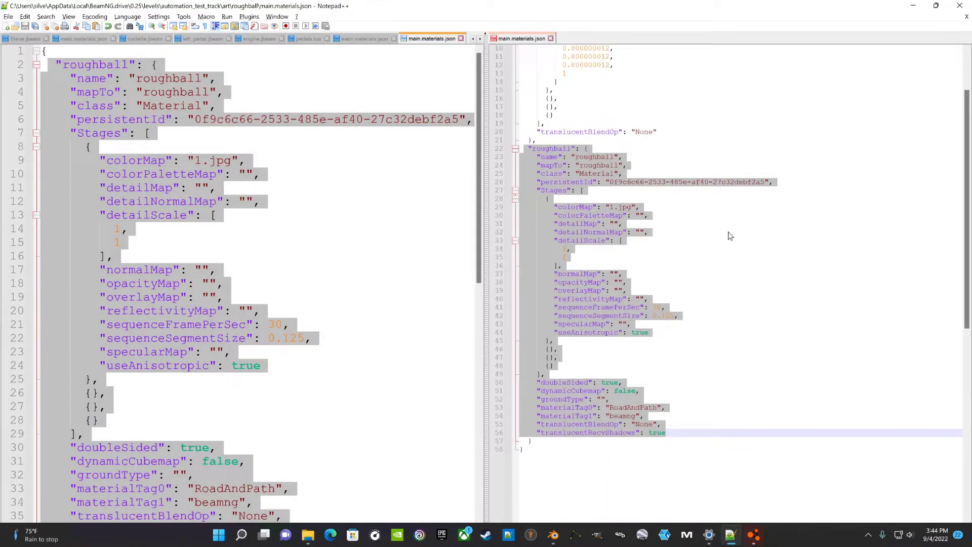
scroll(728, 236, up, 3)
scroll(730, 235, down, 4)
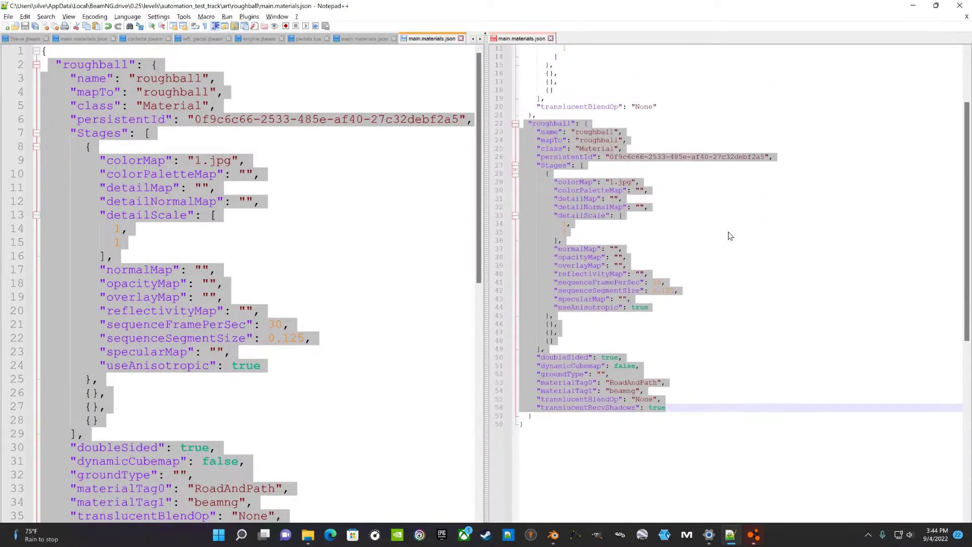
Step: Check the closing braces below the roughball entry, save the cube folder's main.materials.json and close the text editor
drag(538, 415, 535, 424)
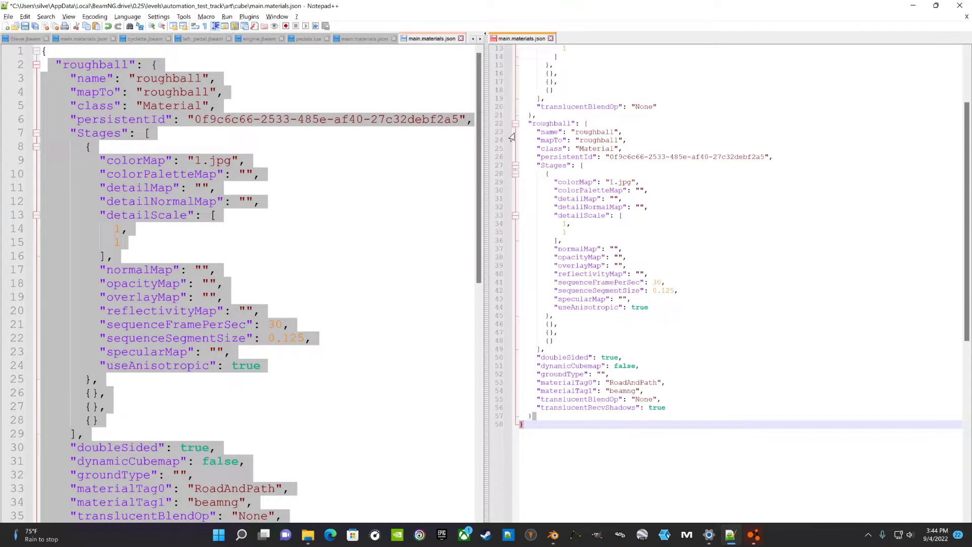
scroll(512, 137, up, 2)
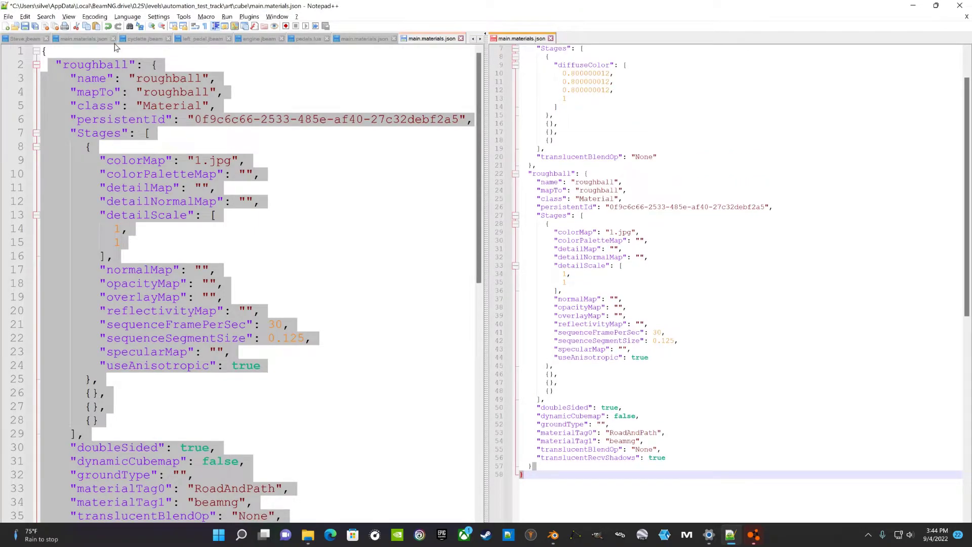
click(30, 28)
scroll(733, 283, up, 2)
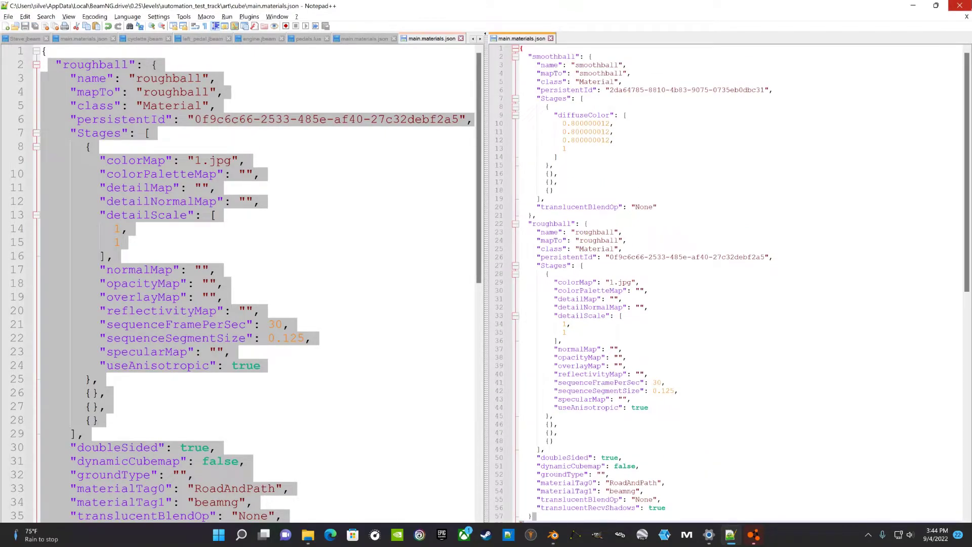
click(959, 6)
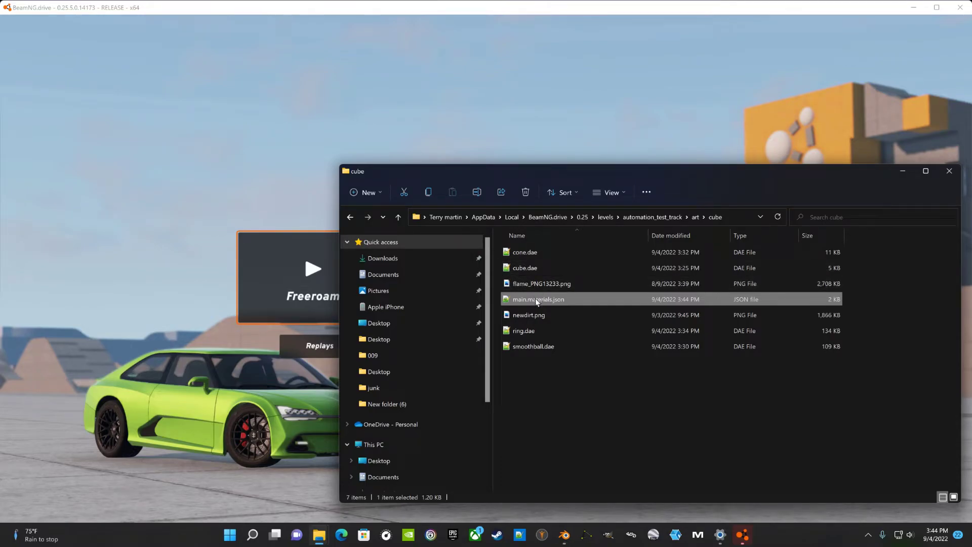
Step: Go back to the art folder, open the roughball folder and select its main.materials.json
click(701, 216)
click(695, 218)
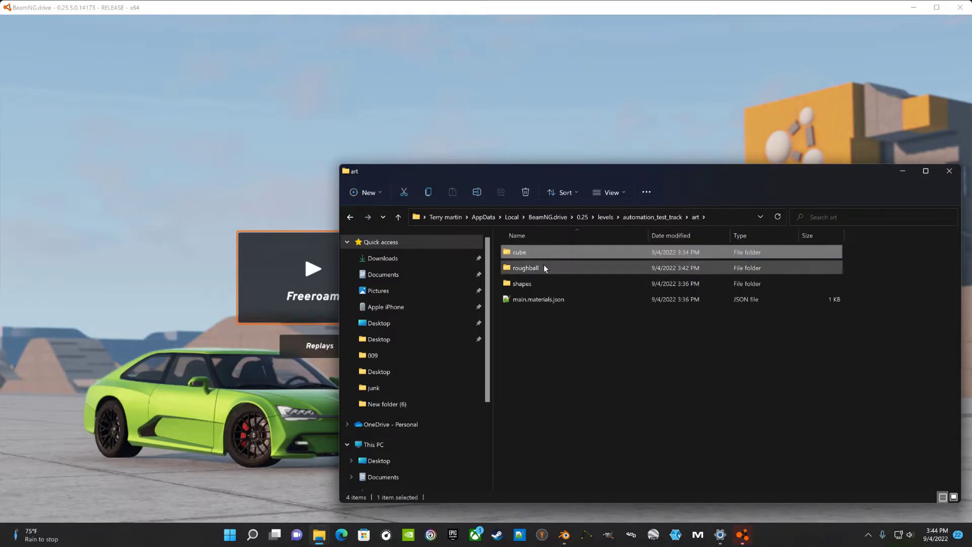
double_click(544, 266)
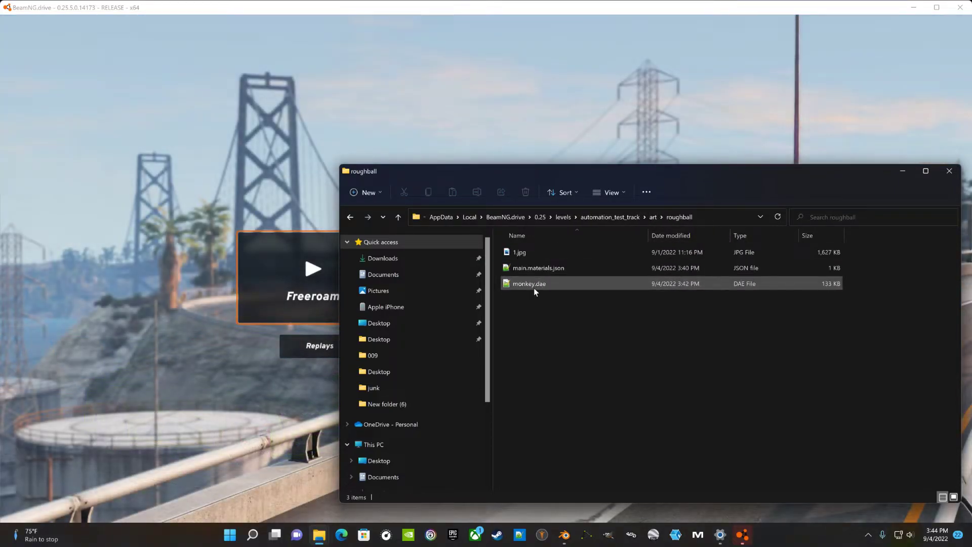
click(533, 286)
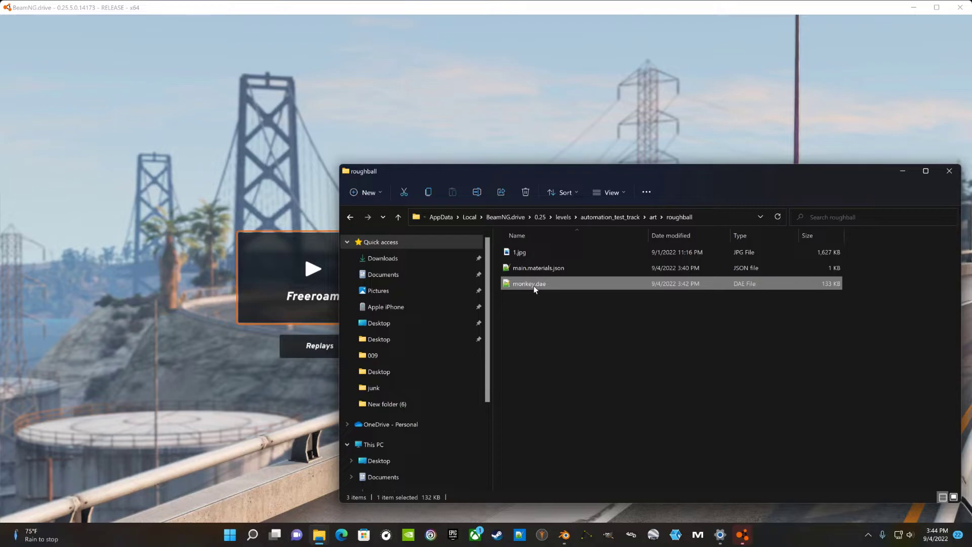
click(536, 265)
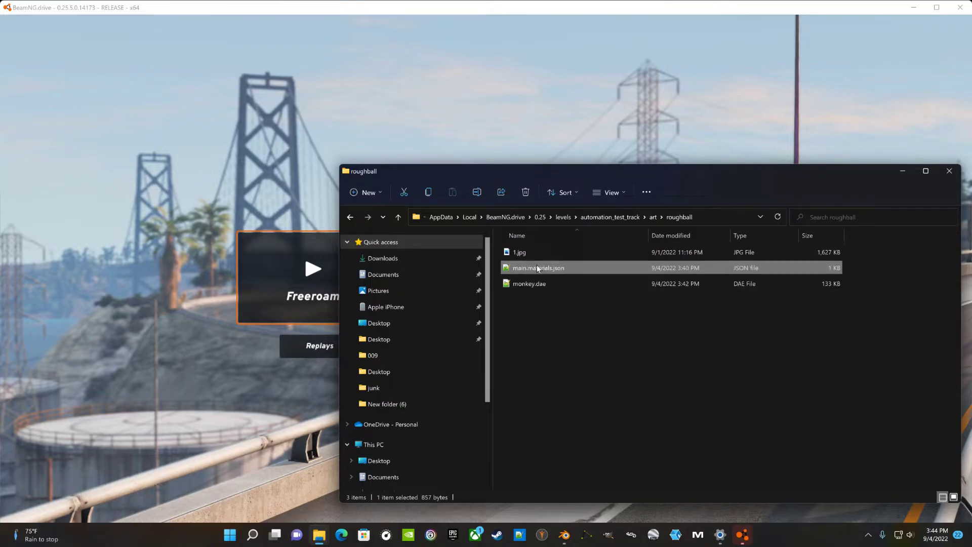
Step: Delete the roughball folder's main.materials.json and copy 1.jpg and monkey.dae into the cube folder
key(Delete)
drag(533, 301, 514, 253)
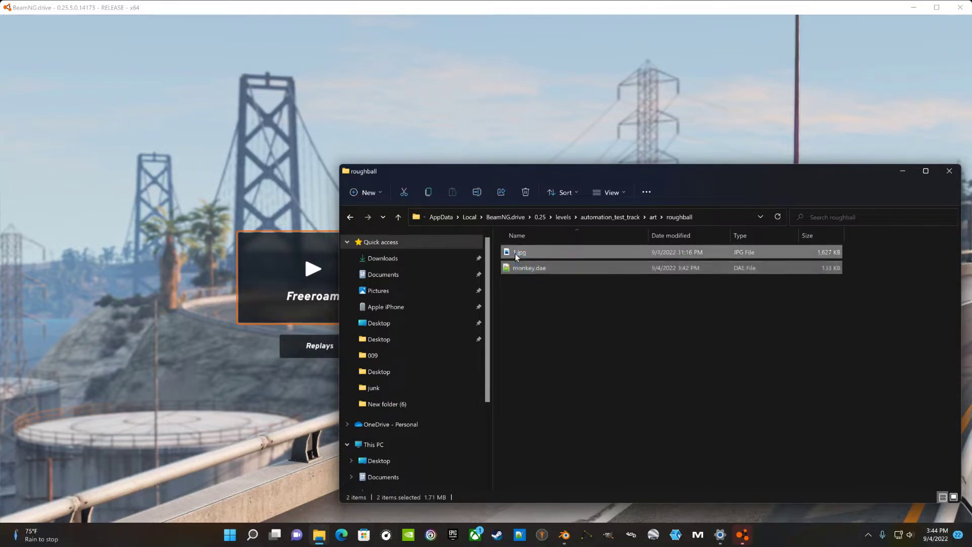
right_click(515, 253)
click(556, 263)
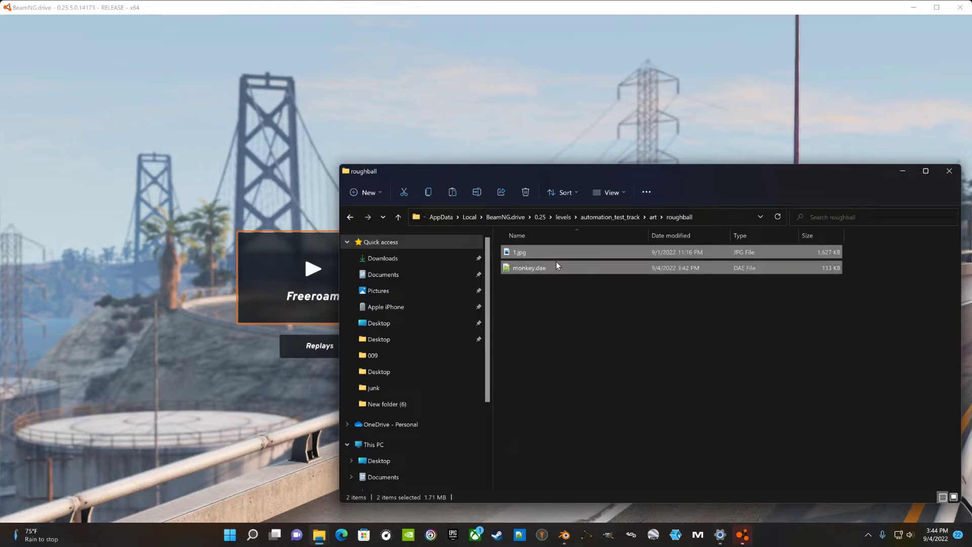
click(653, 218)
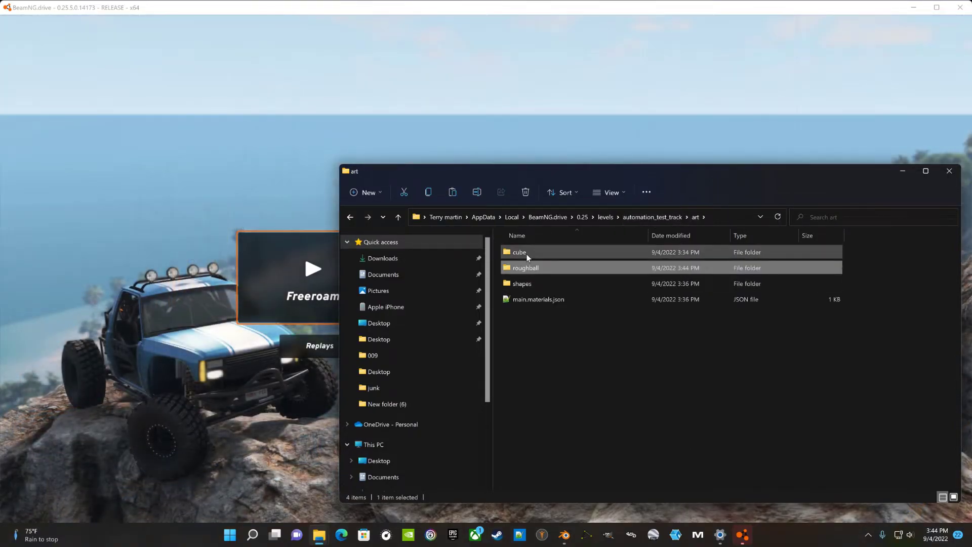
double_click(527, 253)
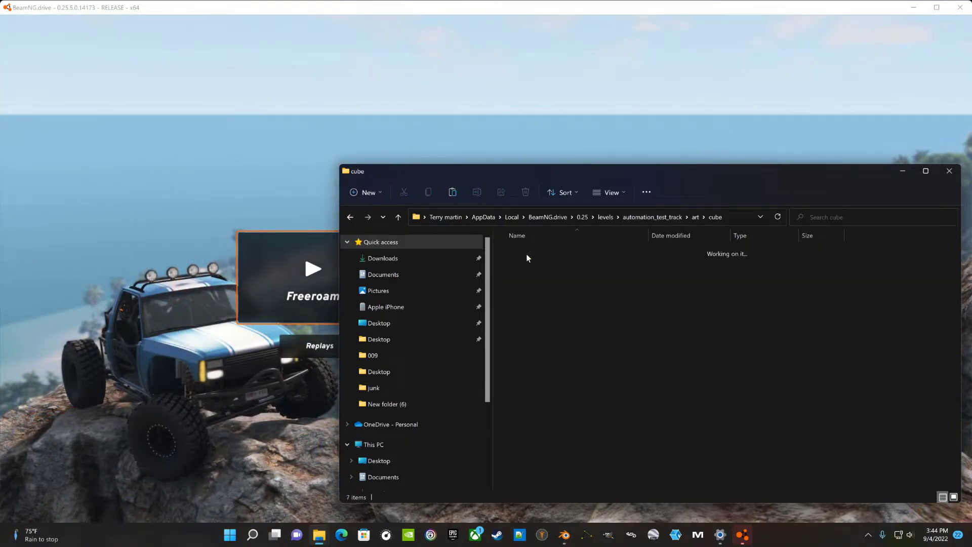
right_click(523, 373)
click(540, 391)
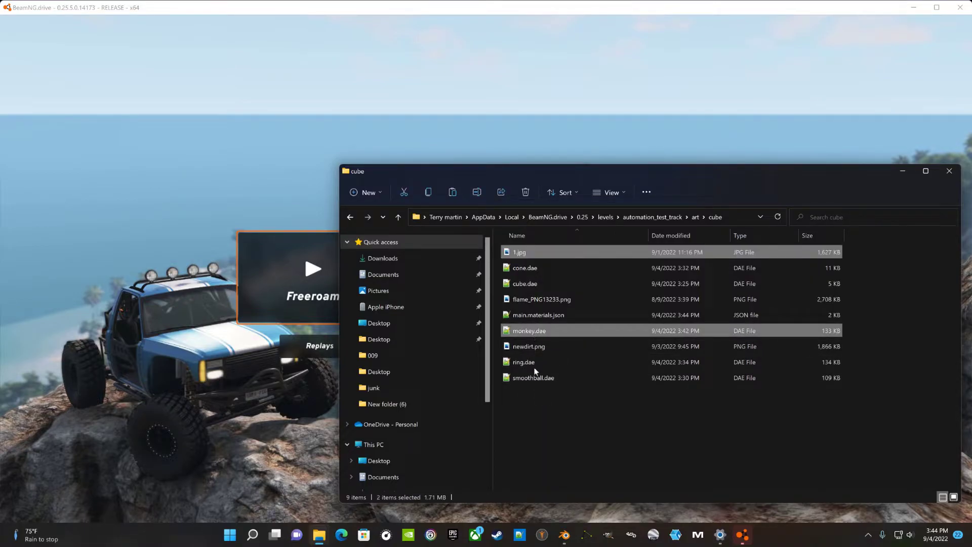
click(551, 314)
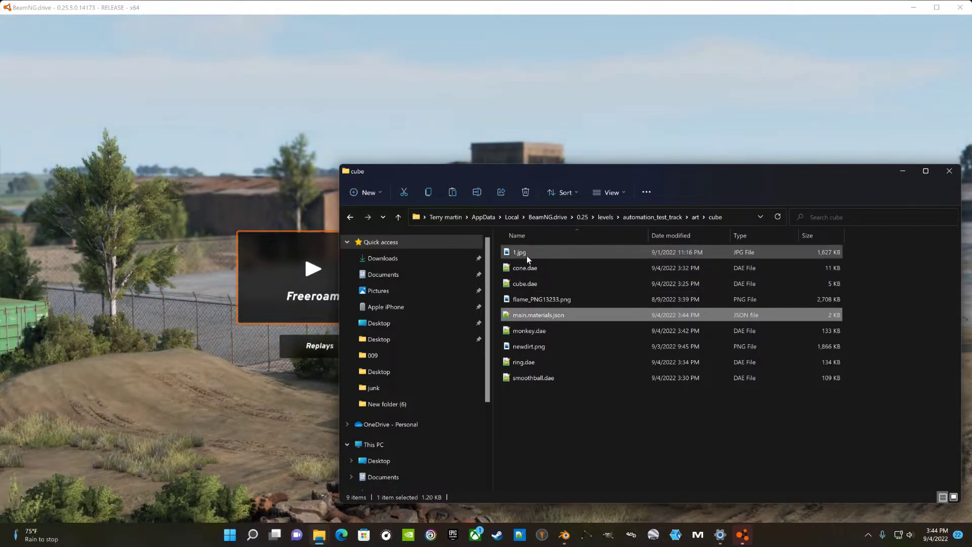
Step: Switch to BeamNG.drive and load the Grid, Small, Pure map in freeroam
click(742, 535)
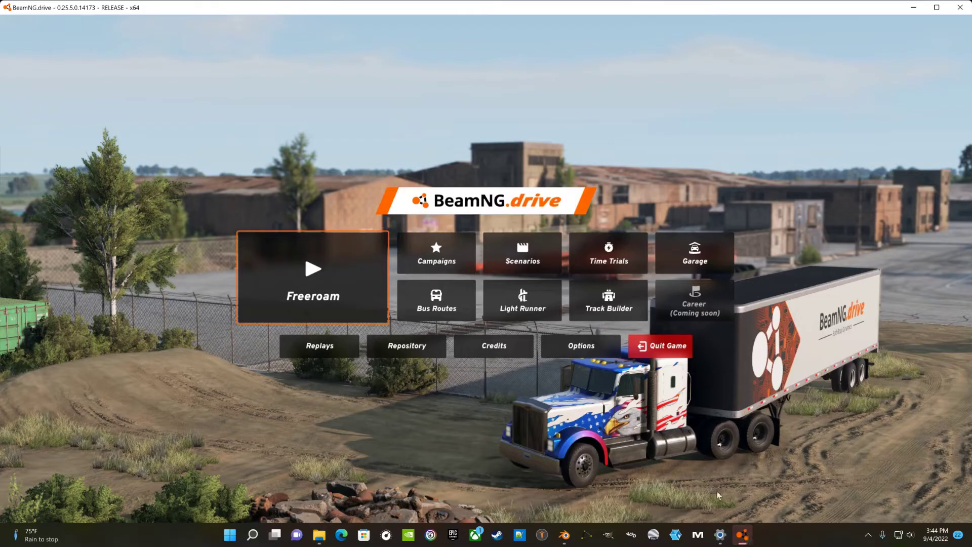
click(358, 262)
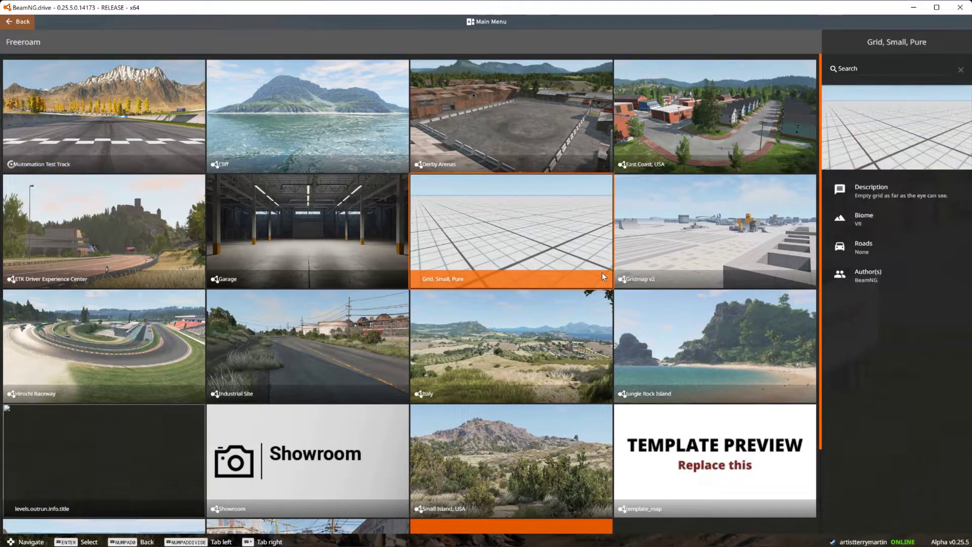
click(602, 276)
click(868, 527)
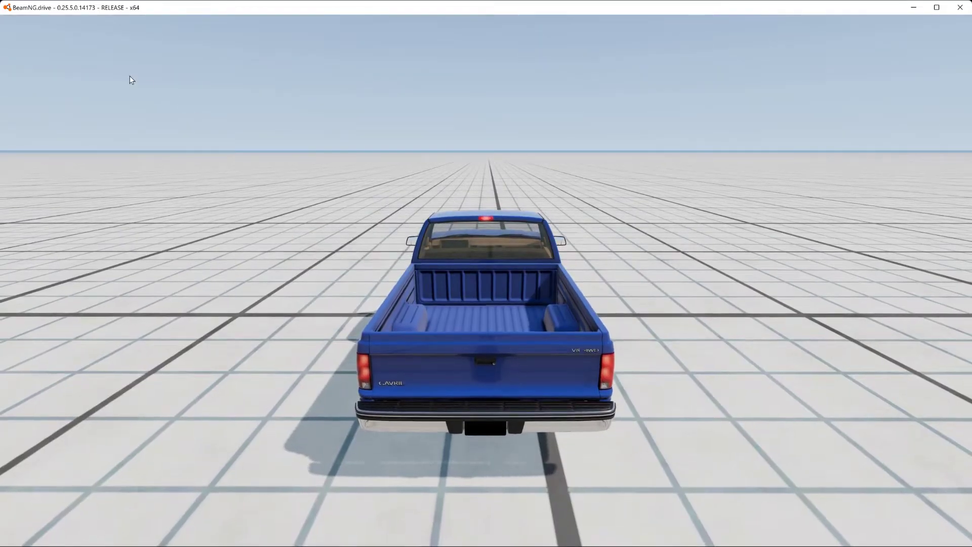
key(F11)
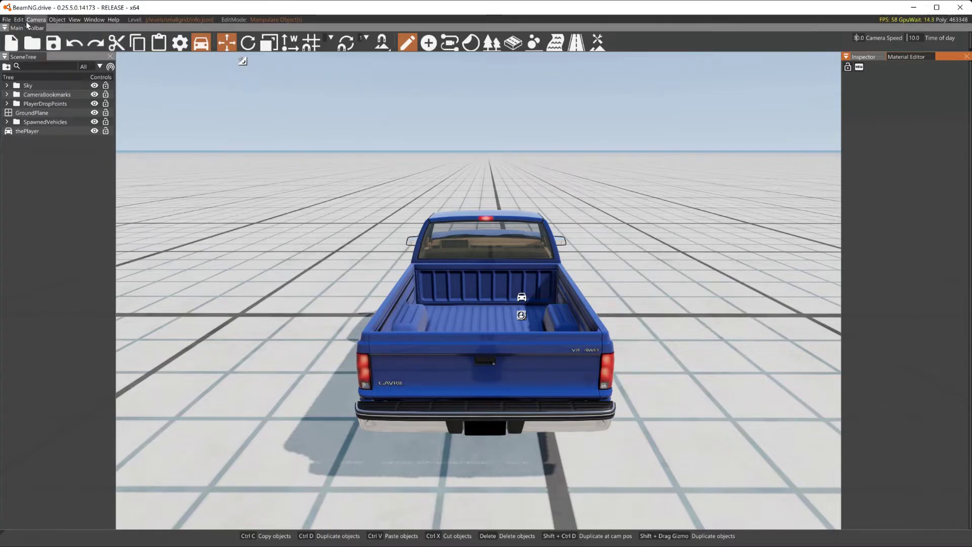
click(9, 20)
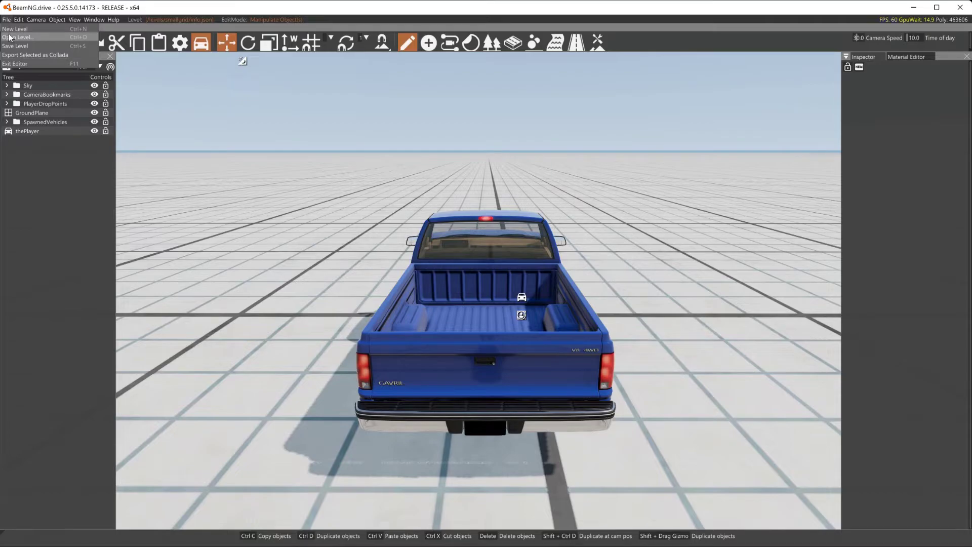
click(253, 156)
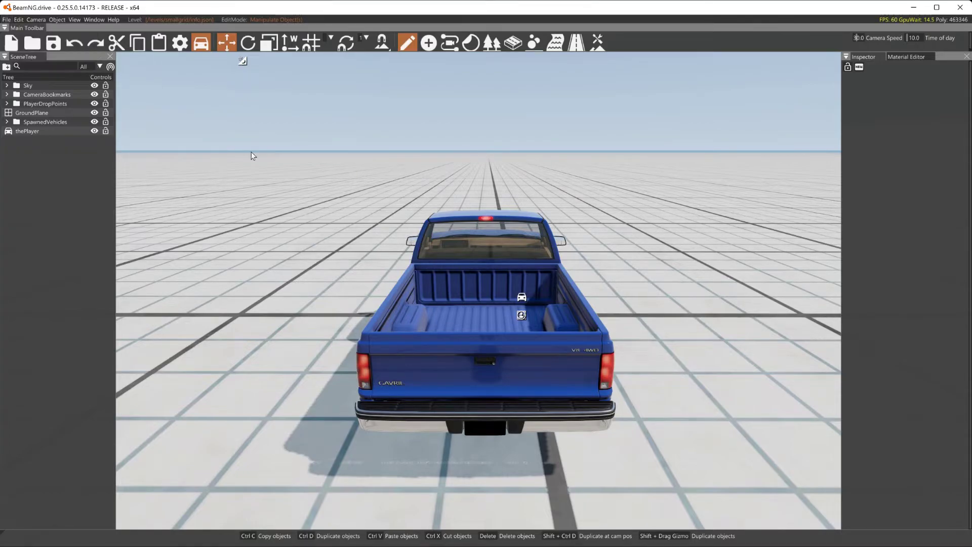
key(F11)
key(Escape)
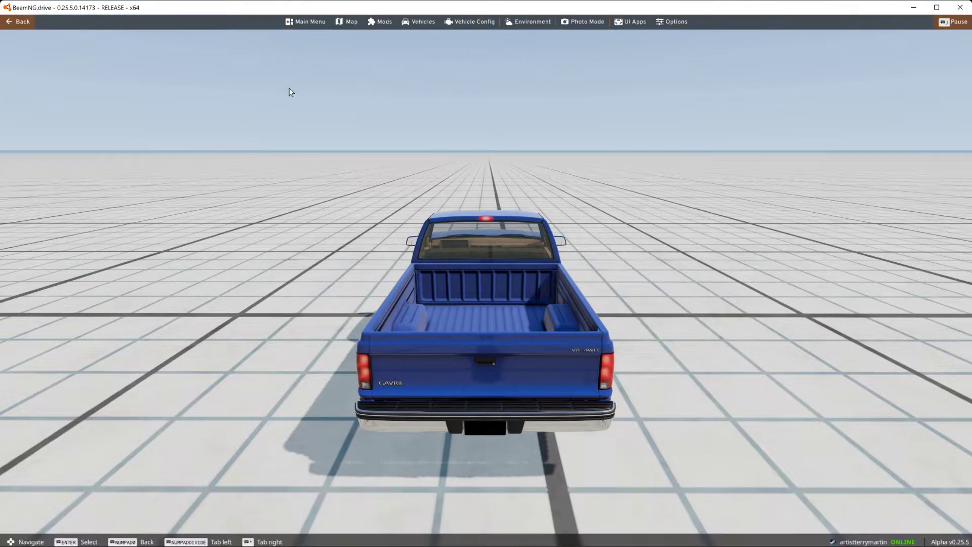
Step: Return to the main menu and load the Automation Test Track map in freeroam
click(300, 27)
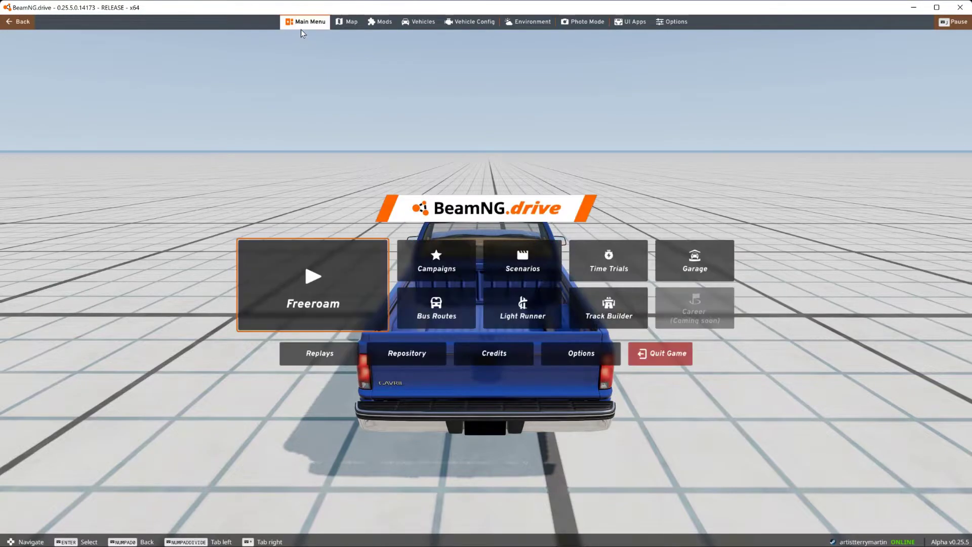
click(300, 27)
key(Return)
click(324, 260)
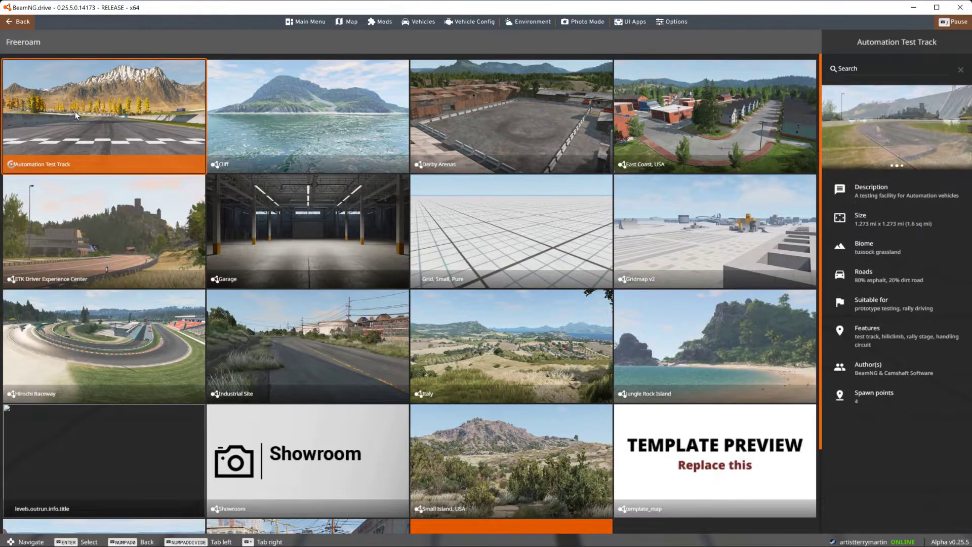
click(151, 122)
click(863, 518)
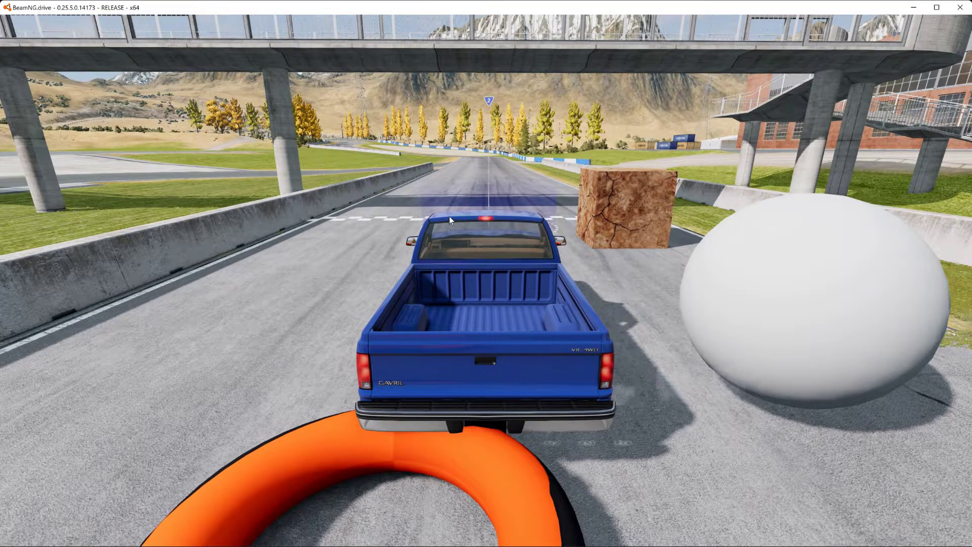
Step: Open the world editor and place monkey.dae from the art/cube assets on the asphalt near the cone
scroll(450, 212, down, 10)
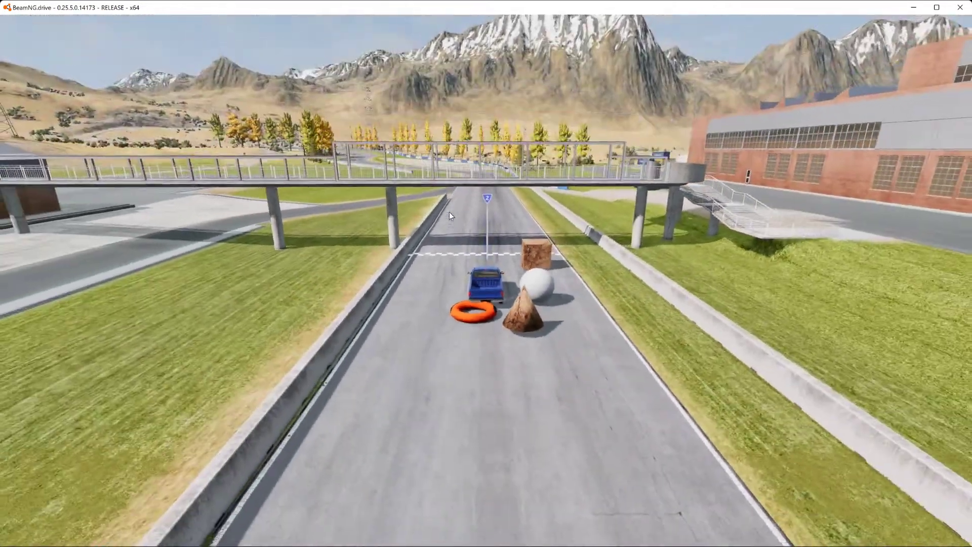
key(shift+c)
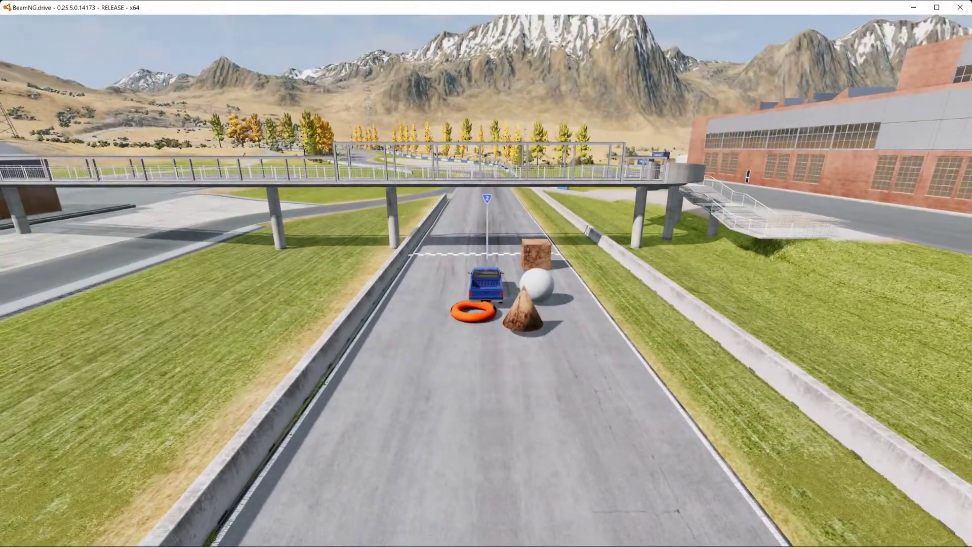
key(w)
right_drag(449, 213, 632, 243)
right_drag(709, 223, 448, 227)
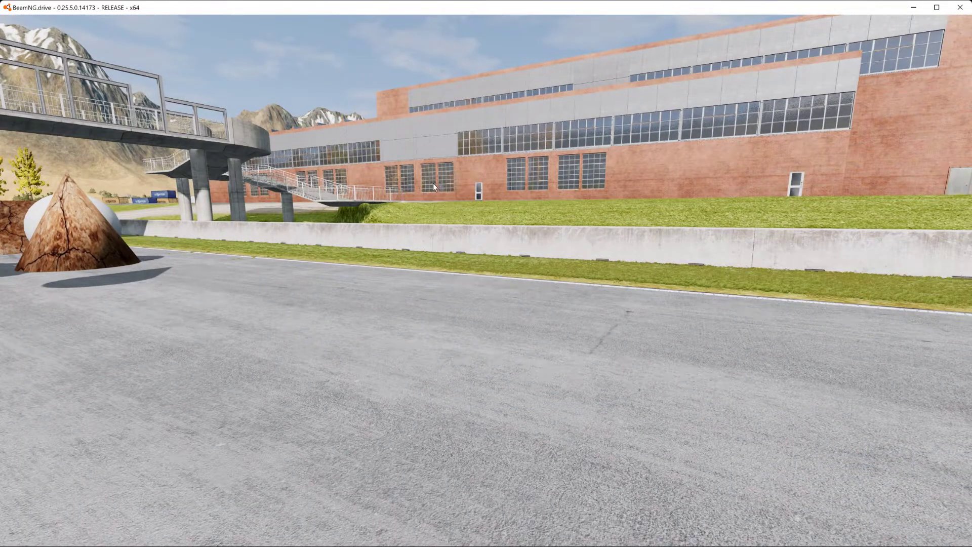
key(F11)
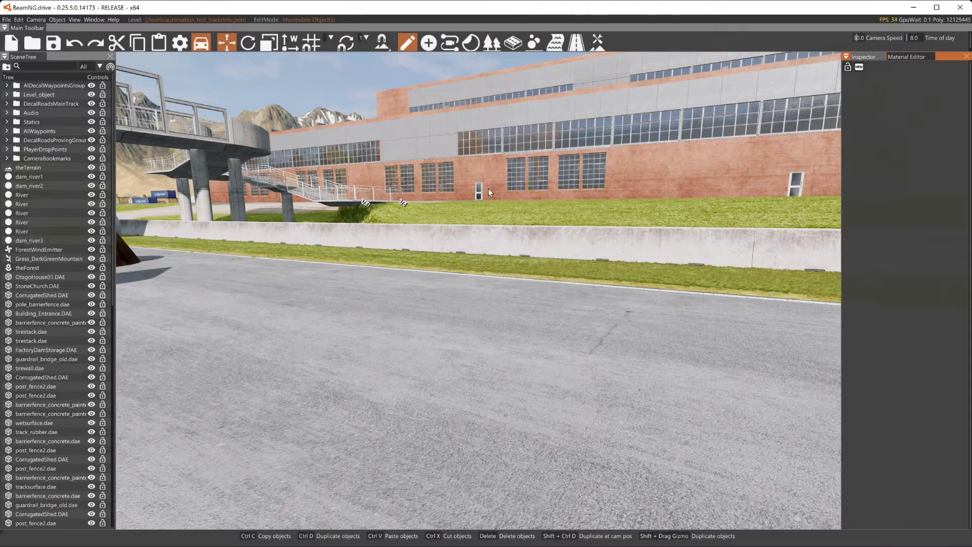
click(94, 23)
click(99, 38)
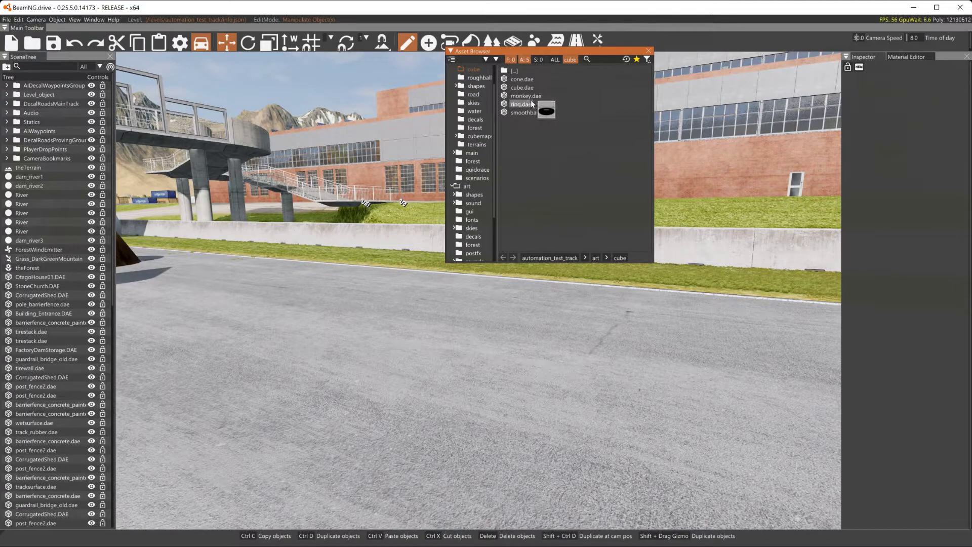
drag(529, 97, 335, 402)
Step: Rotate the placed monkey by about 3.75 degrees around its vertical axis
key(w)
mouse_move(678, 226)
right_down()
mouse_move(729, 221)
mouse_move(537, 226)
mouse_move(670, 226)
mouse_move(587, 228)
mouse_move(668, 226)
mouse_move(671, 215)
right_up()
key(s)
key(w)
key(s)
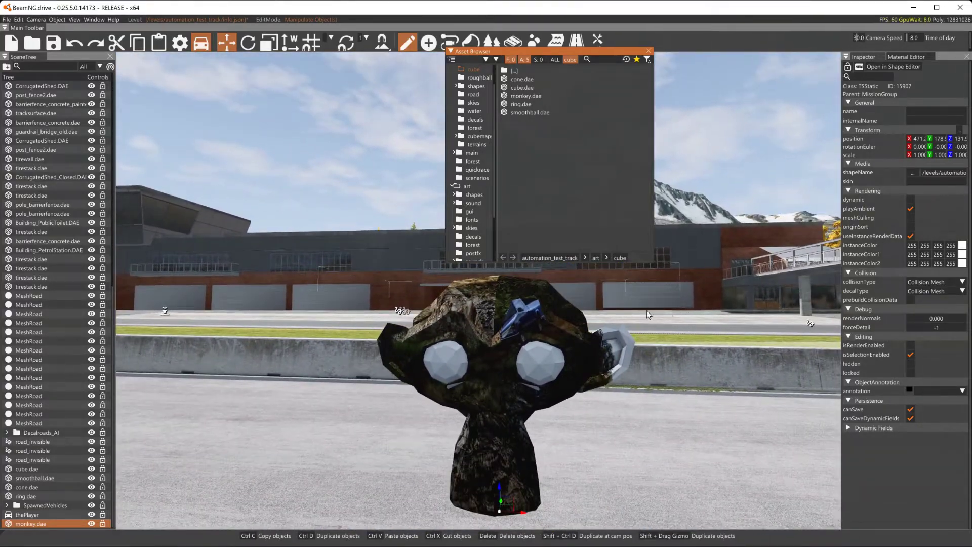
key(2)
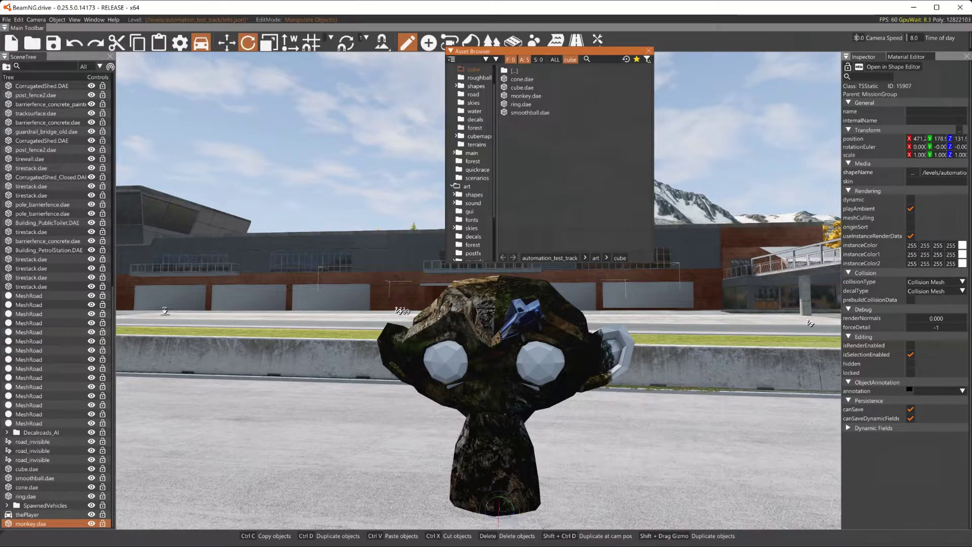
drag(517, 518, 605, 496)
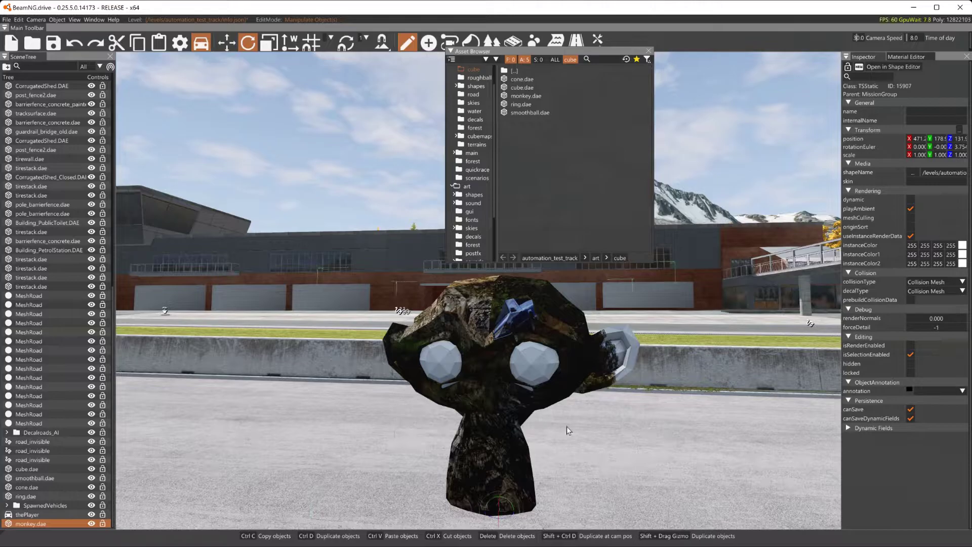
Step: Examine the monkey's material from several angles and distances, and close the Asset Browser
right_drag(567, 426, 233, 430)
key(a)
key(w)
key(w)
key(s)
key(d)
key(w)
key(s)
key(d)
key(w)
key(s)
right_drag(673, 458, 614, 464)
click(649, 50)
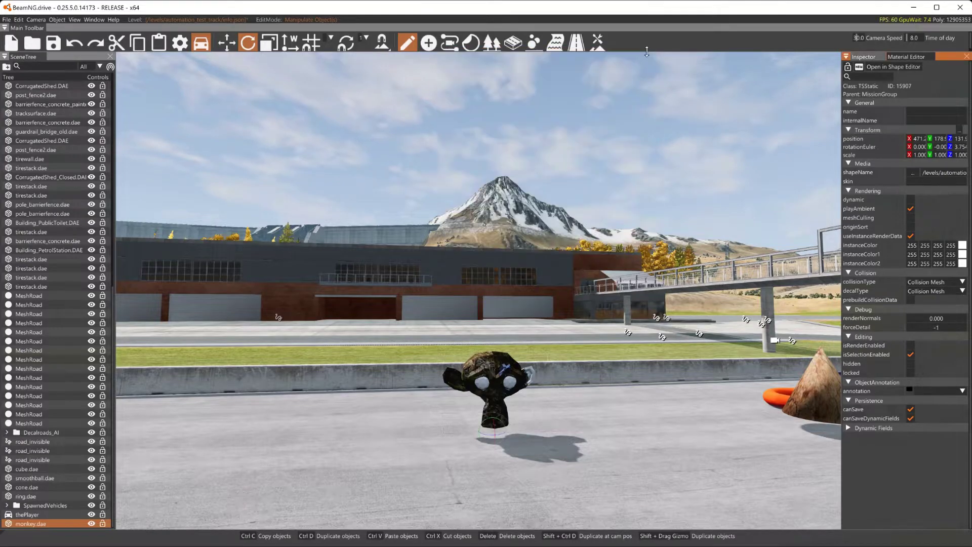
Step: Try the collision types Visible Mesh Final and None on the monkey and return it to Collision Mesh
click(943, 284)
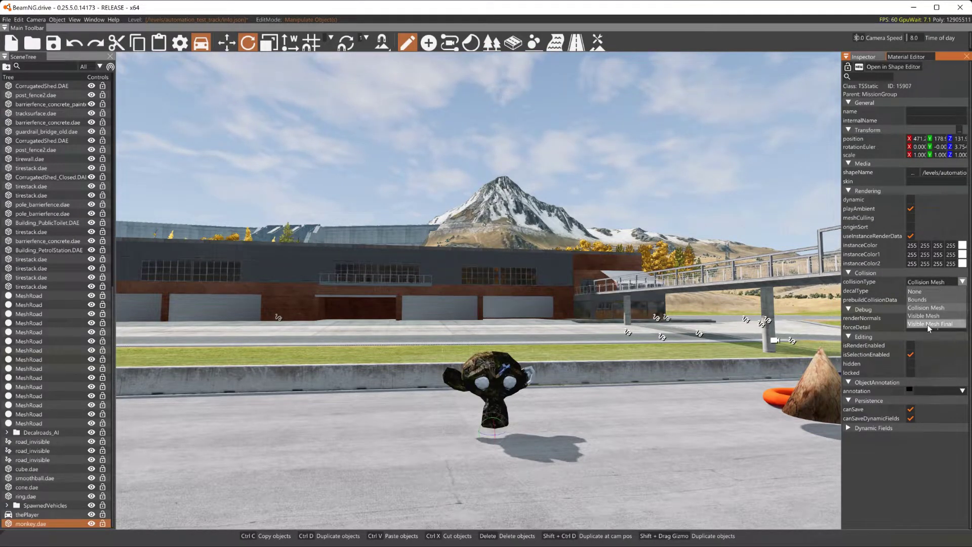
click(929, 324)
click(942, 281)
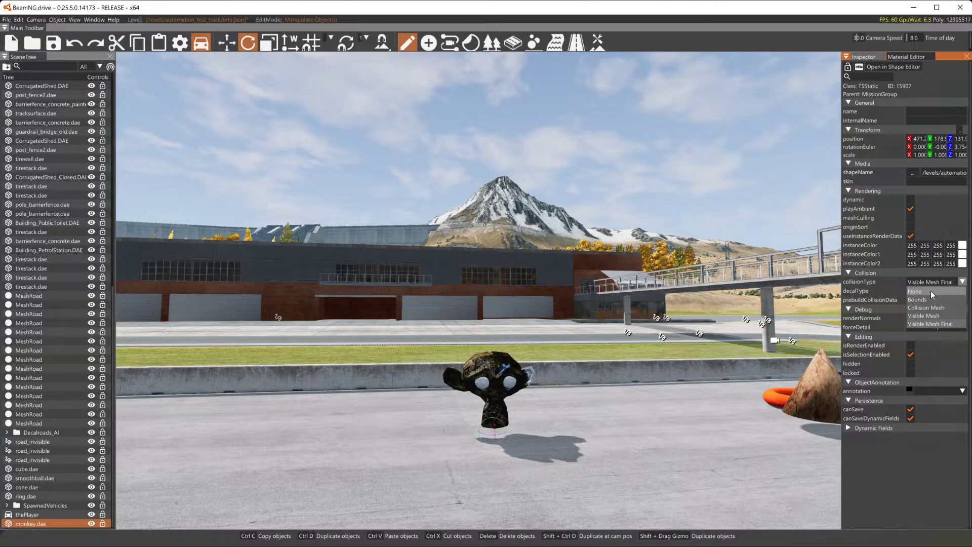
click(930, 291)
click(930, 284)
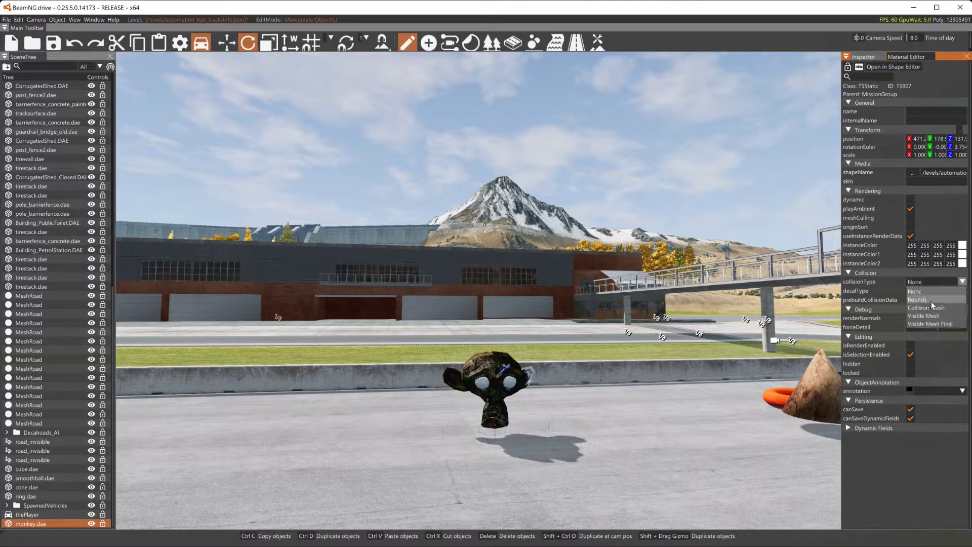
click(930, 309)
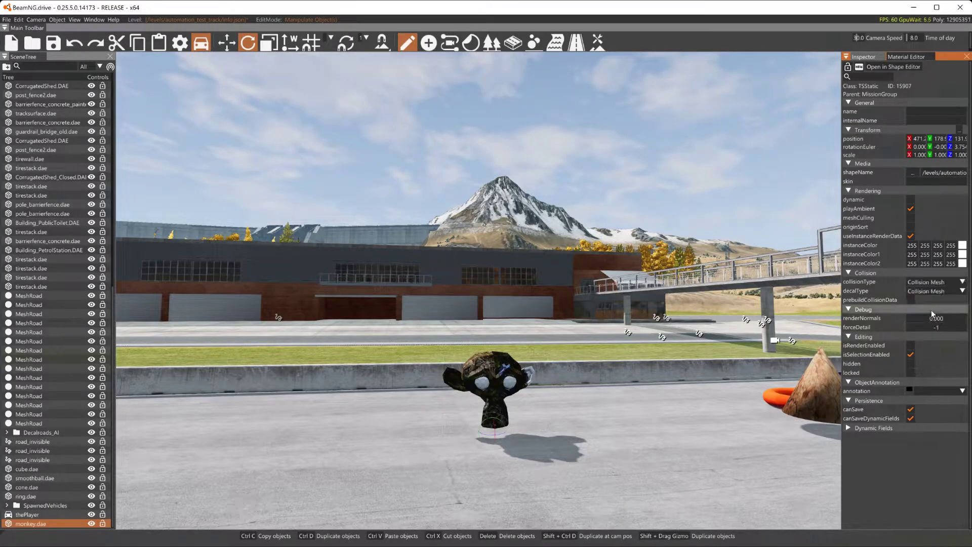
Step: Switch to Blender and rename the Suzanne object as roughball
click(914, 6)
mouse_move(737, 545)
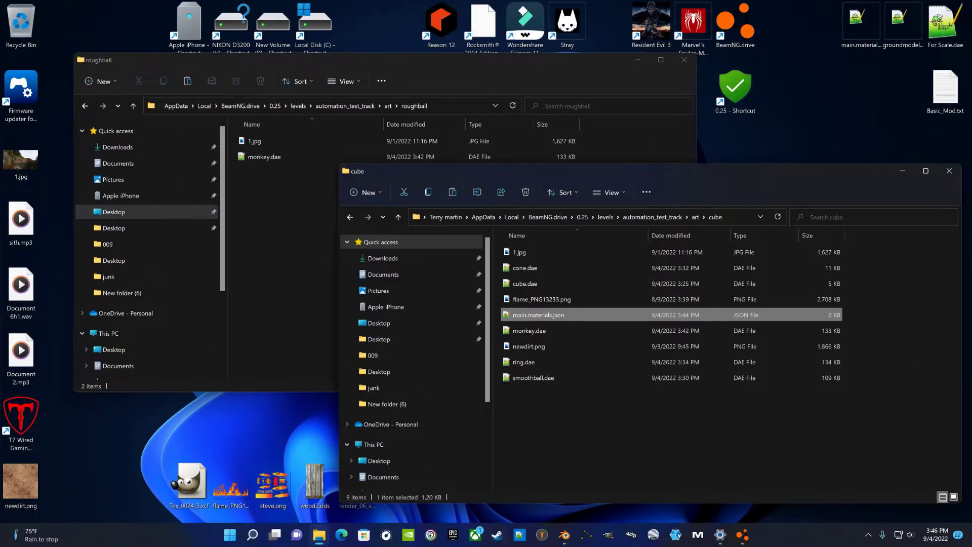
click(564, 535)
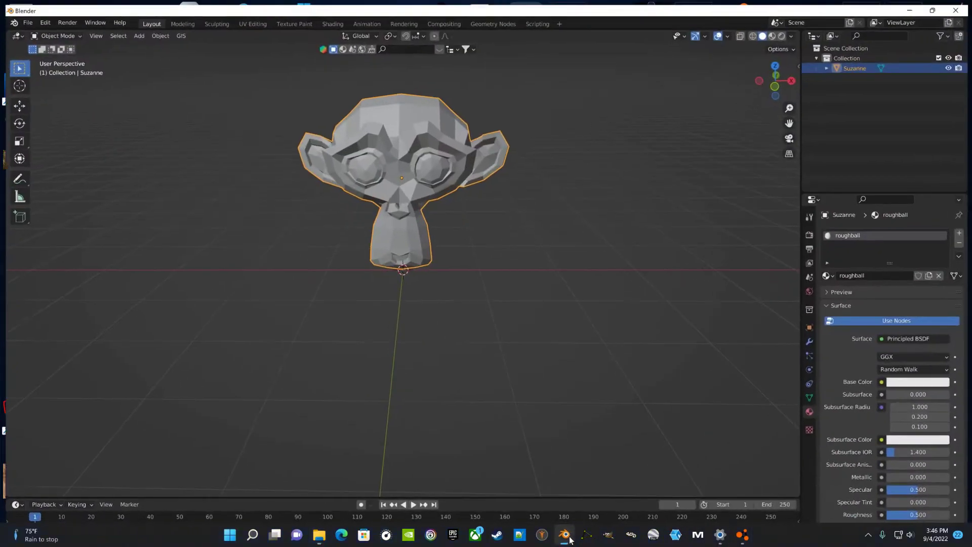
double_click(857, 65)
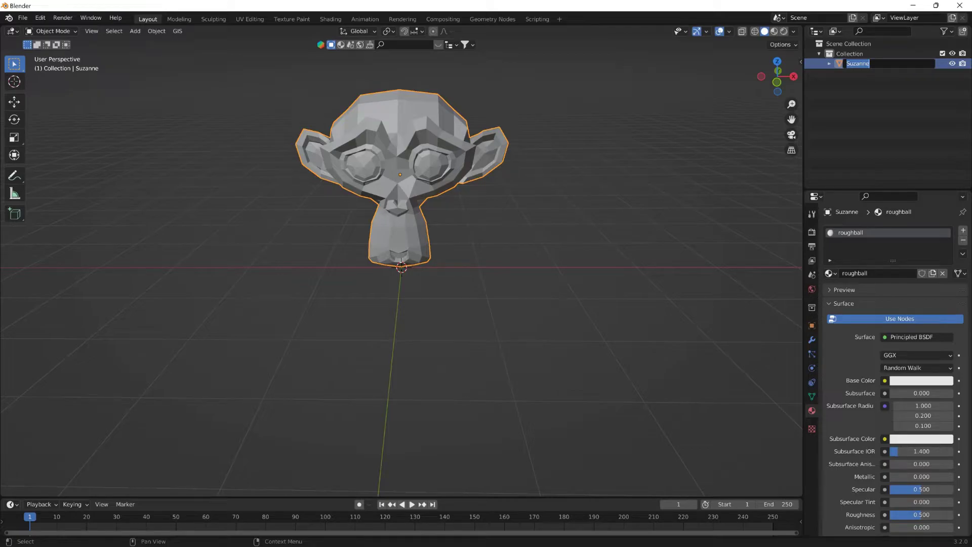
text(roughball)
key(Return)
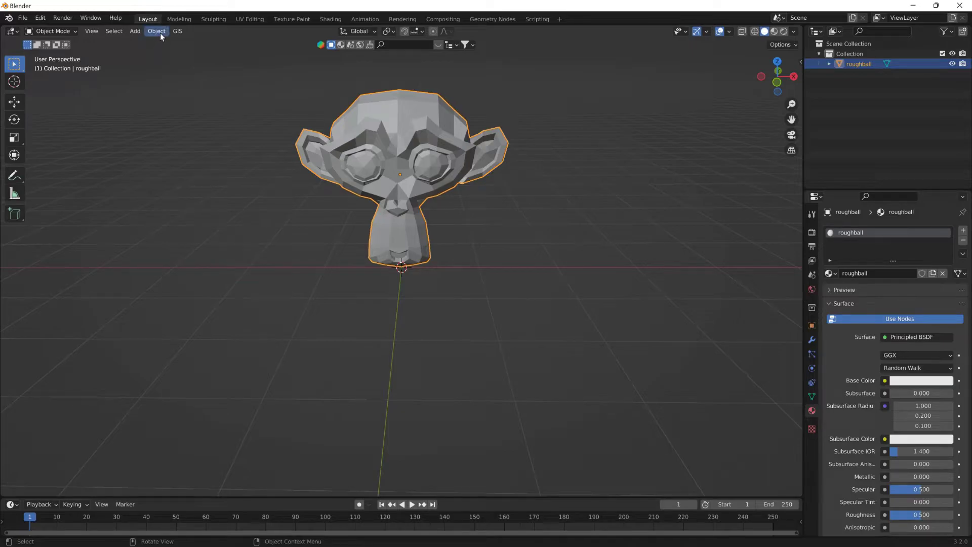
Step: Add two Plain Axes empties at the scene origin
click(139, 29)
mouse_move(203, 144)
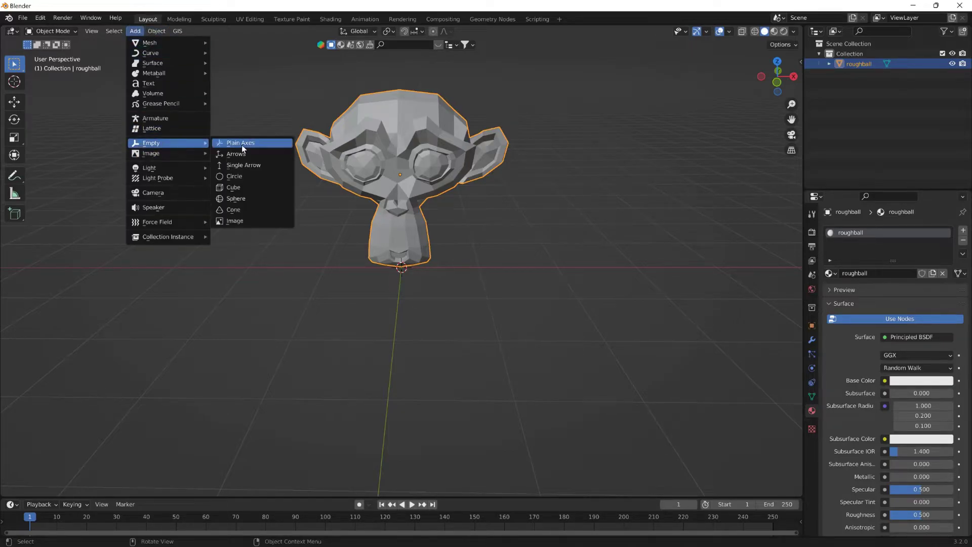
click(242, 145)
click(141, 34)
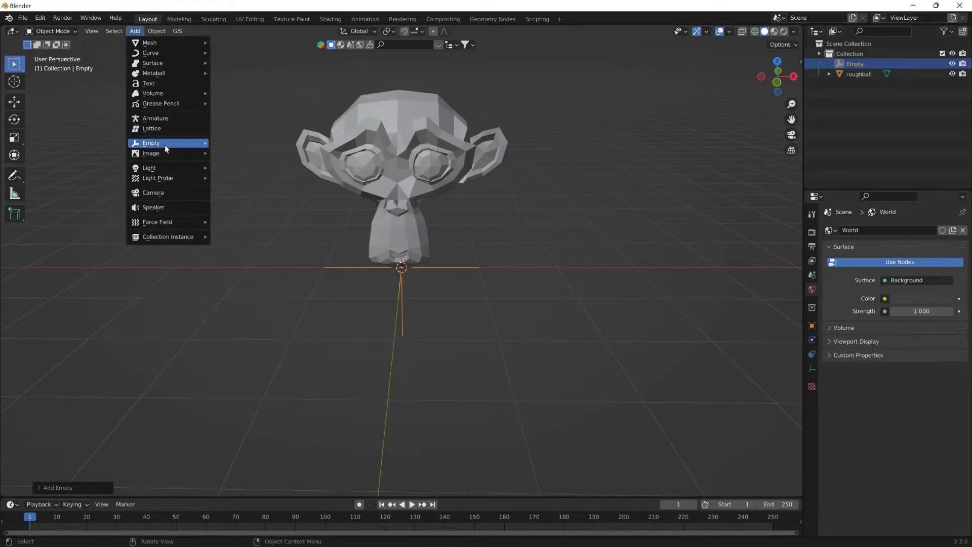
mouse_move(165, 144)
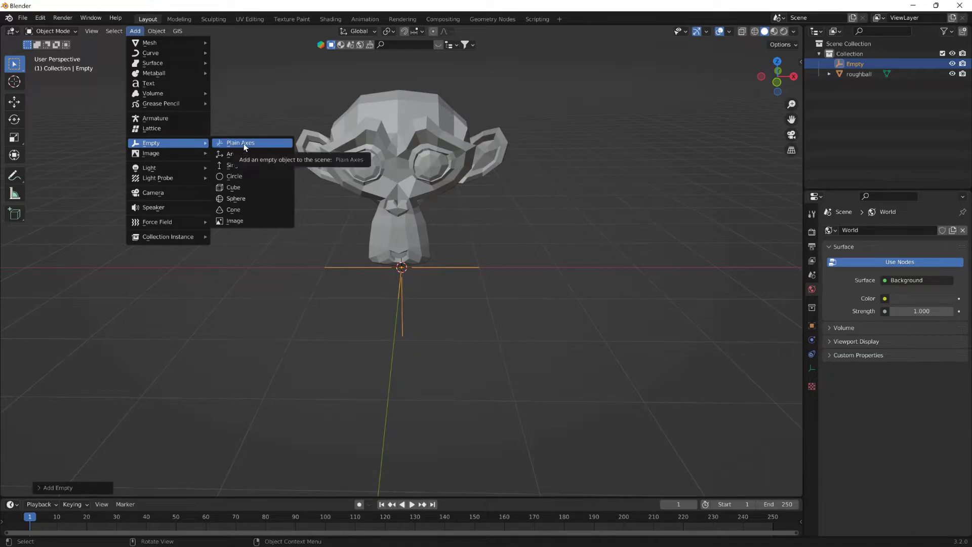
click(244, 143)
Step: Rename the first empty as Base00
click(877, 65)
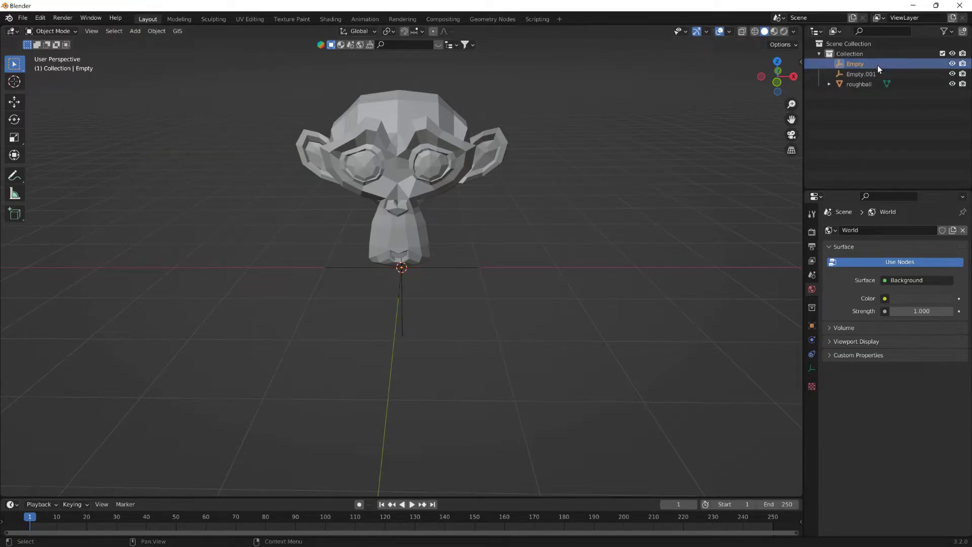
double_click(861, 64)
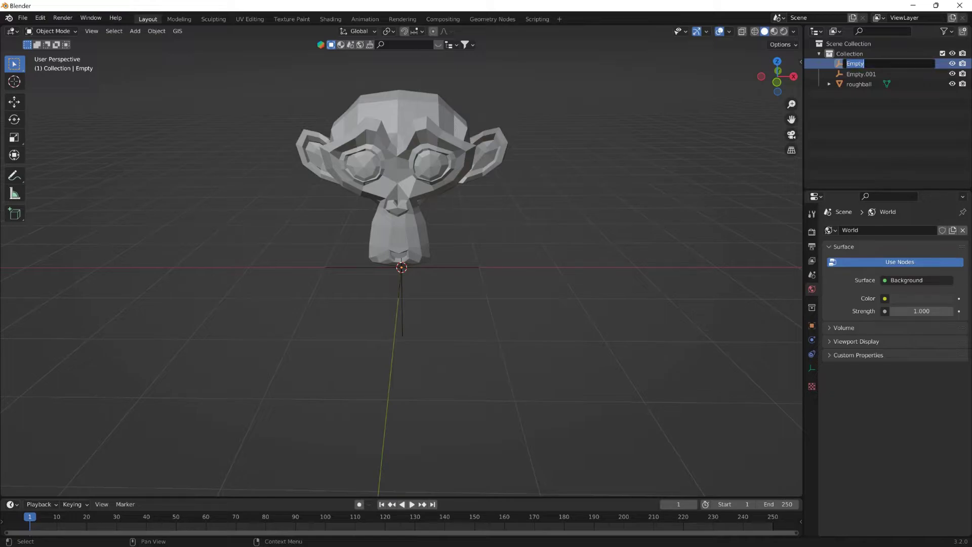
text(Base00)
key(Return)
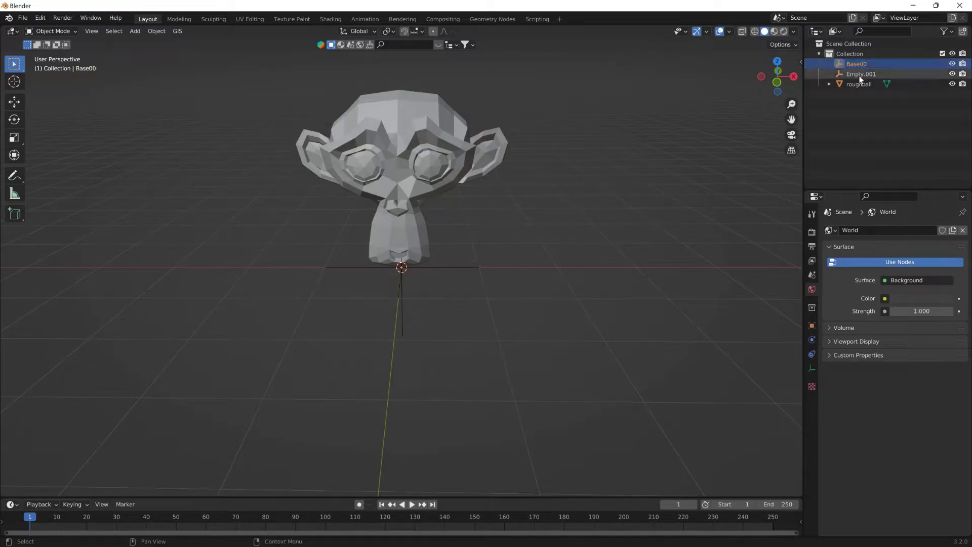
double_click(860, 66)
Step: Rename the second empty as Start01
click(868, 77)
double_click(869, 75)
click(868, 75)
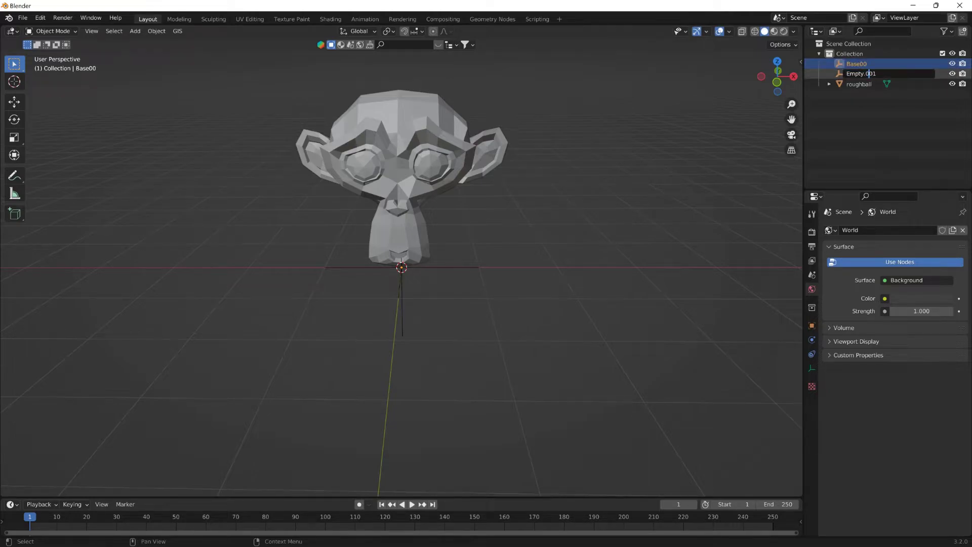
key(ctrl+a)
text(St)
key(Return)
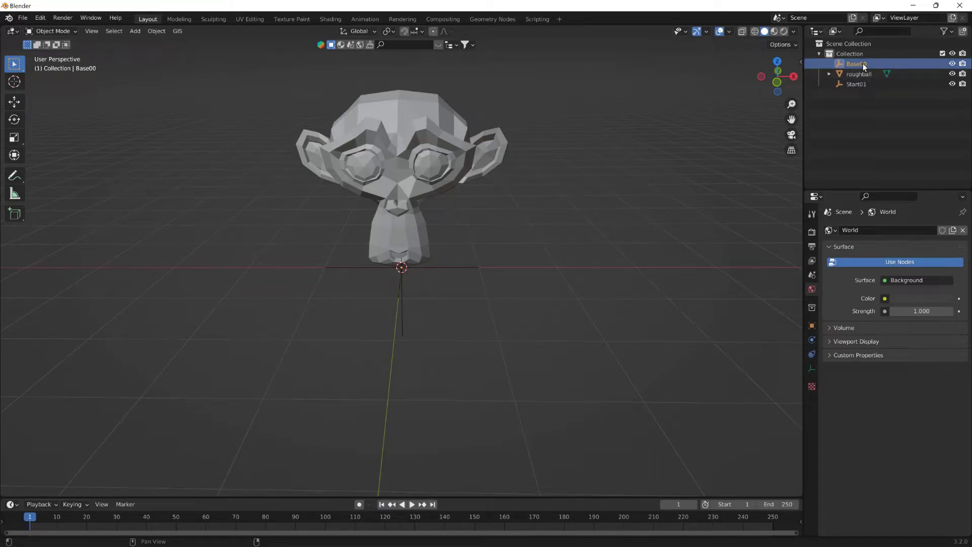
Step: Parent the Start01 empty to Base00 and the roughball mesh to Start01, and expand the hierarchy
click(856, 84)
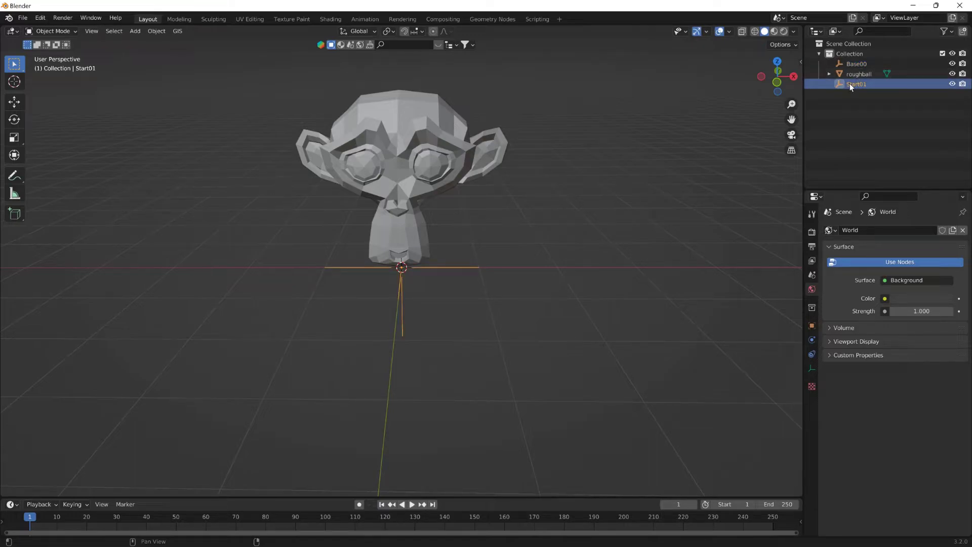
click(854, 63)
click(855, 84)
drag(856, 86, 866, 66)
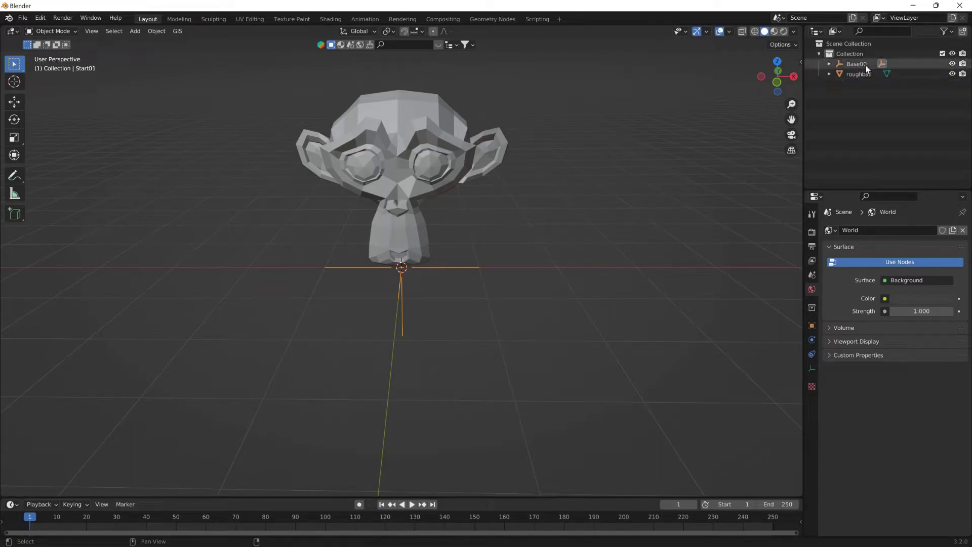
click(829, 63)
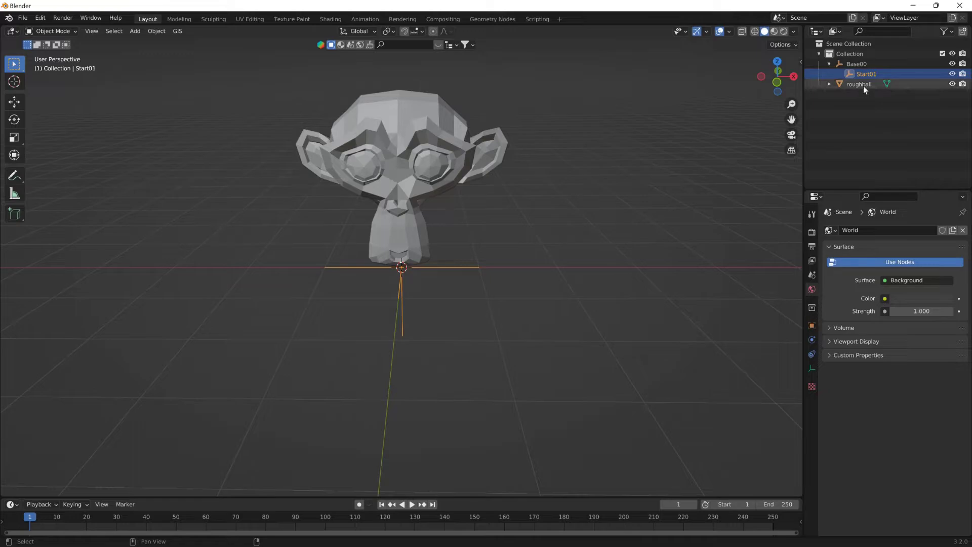
drag(863, 86, 867, 74)
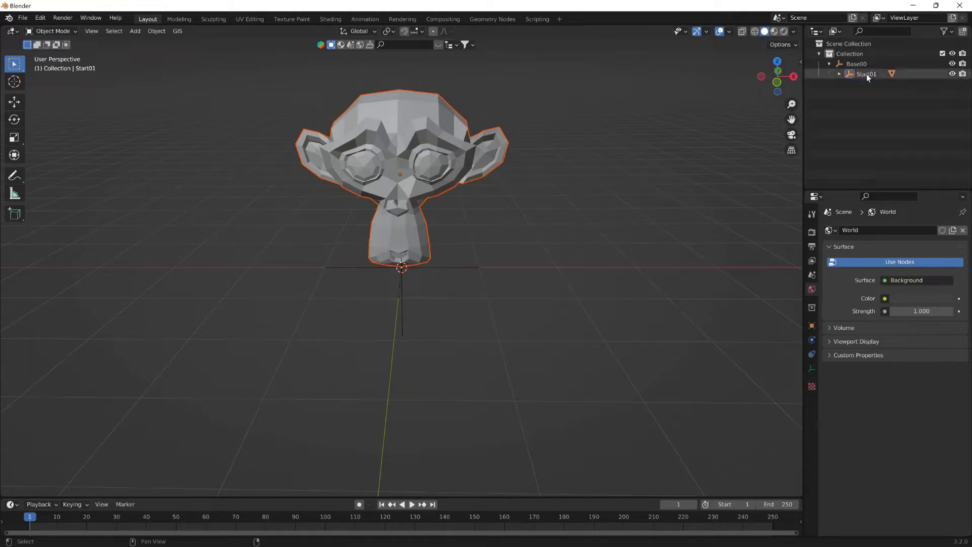
click(840, 74)
Step: Duplicate the roughball mesh in place and rename the copy as Colmesh-1
click(879, 85)
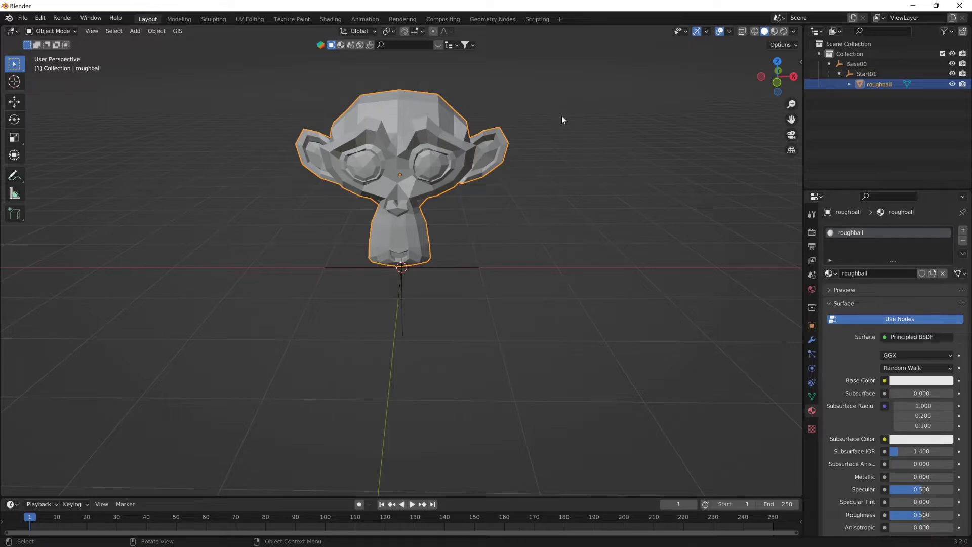
key(shift)
key(shift+d)
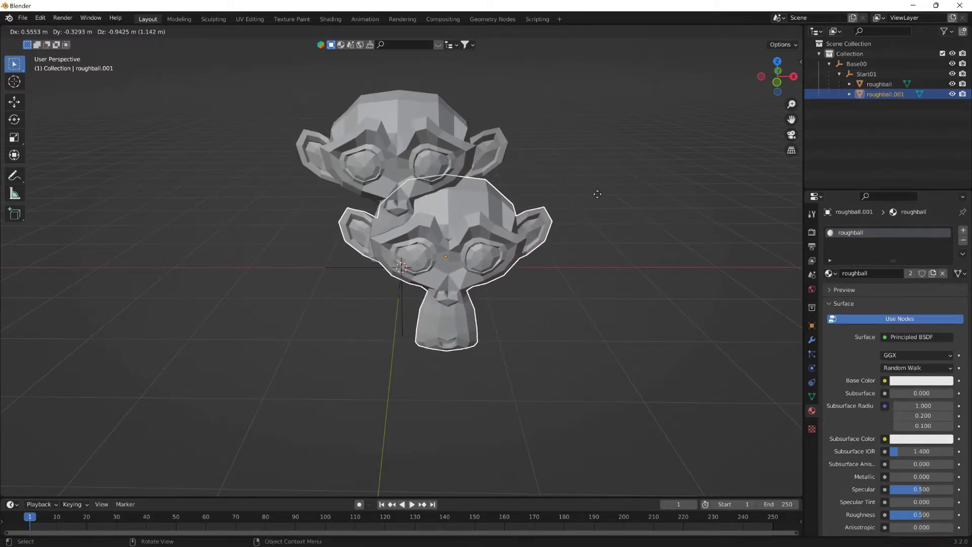
right_click(563, 180)
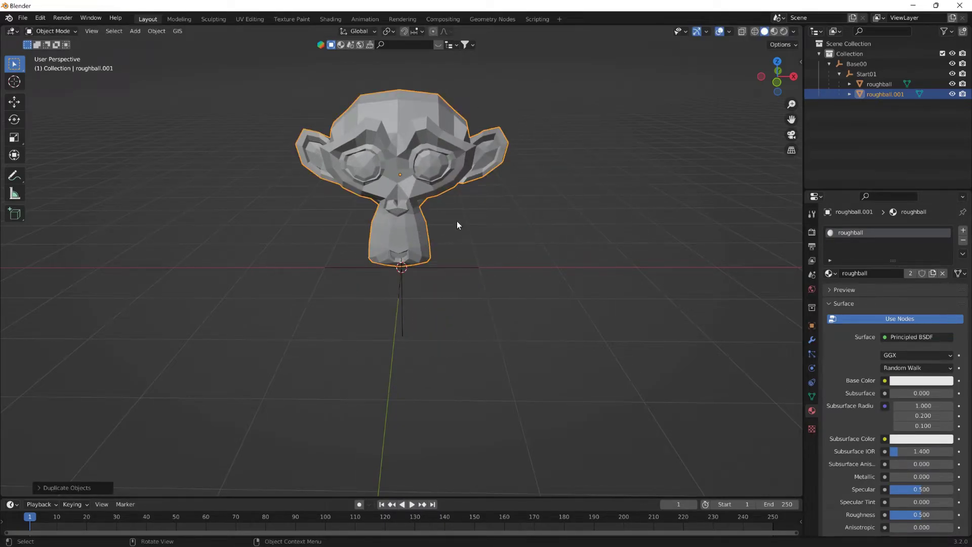
double_click(889, 95)
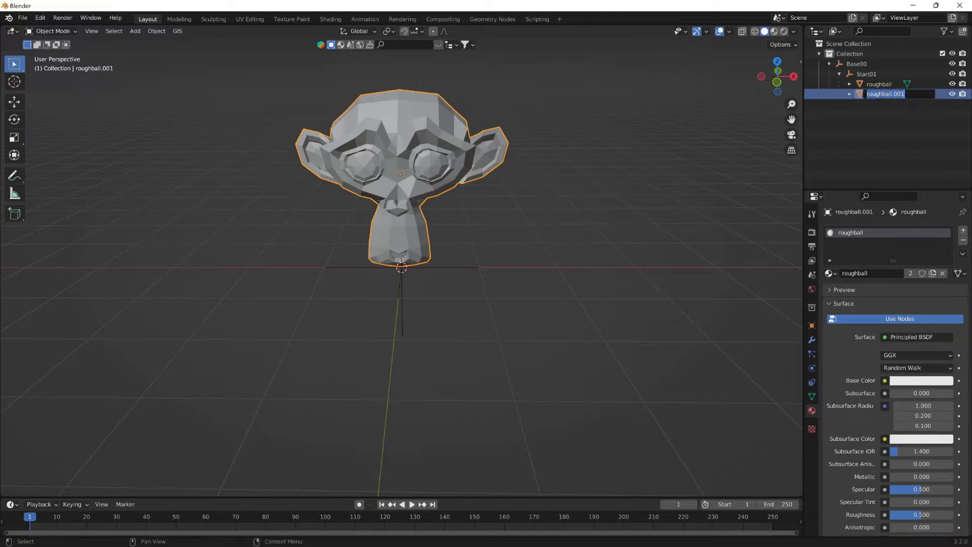
text(Colmesh-1)
key(Return)
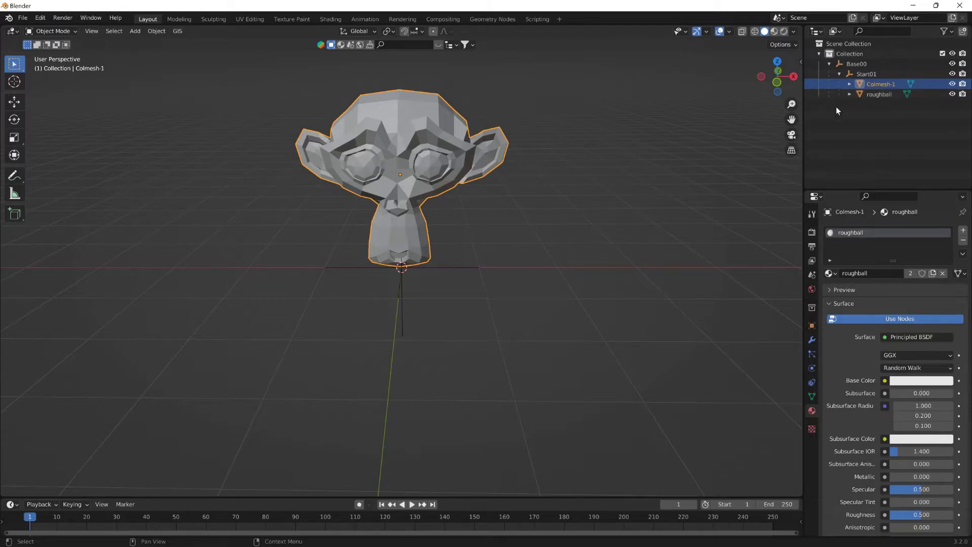
Step: Try smooth shading on the Colmesh-1 mesh and undo it
right_click(512, 77)
click(509, 35)
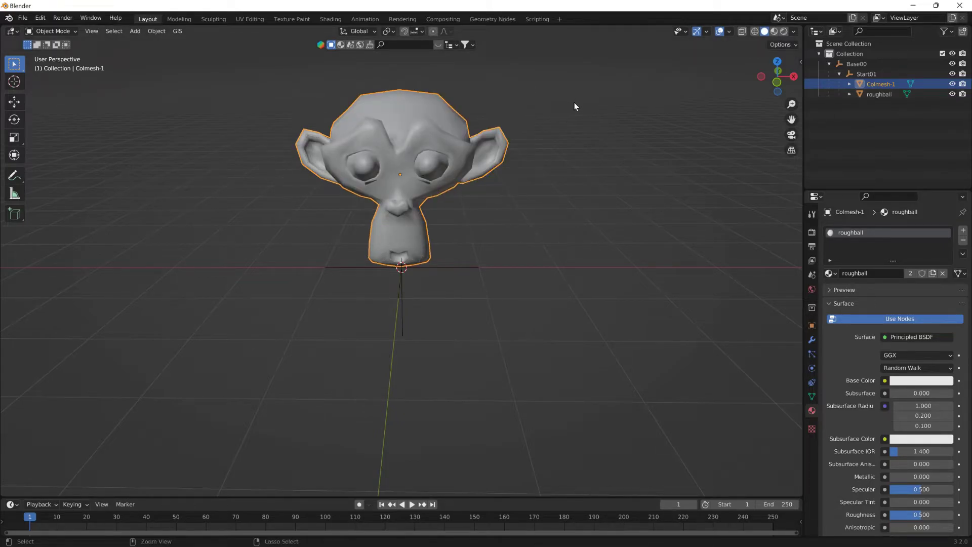
key(ctrl+z)
scroll(577, 104, down, 8)
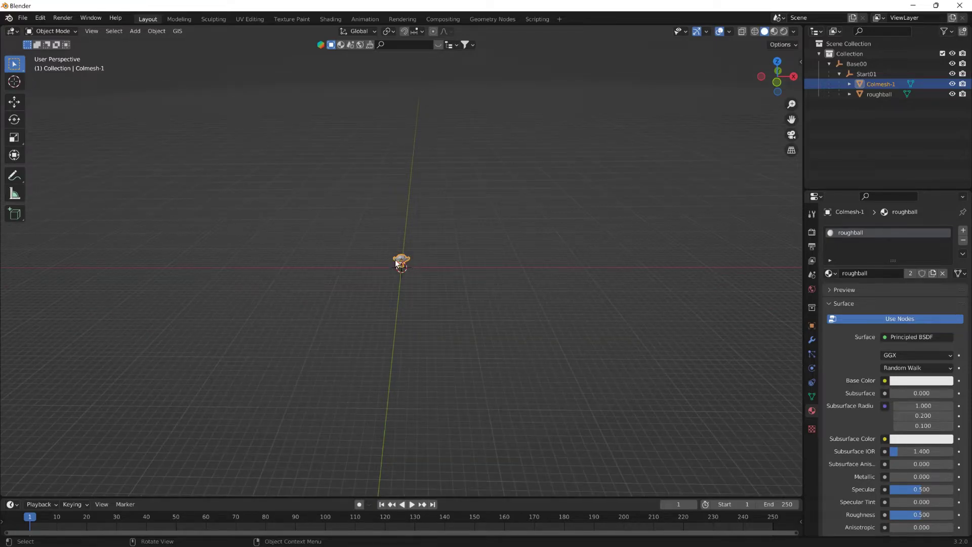
scroll(489, 280, up, 8)
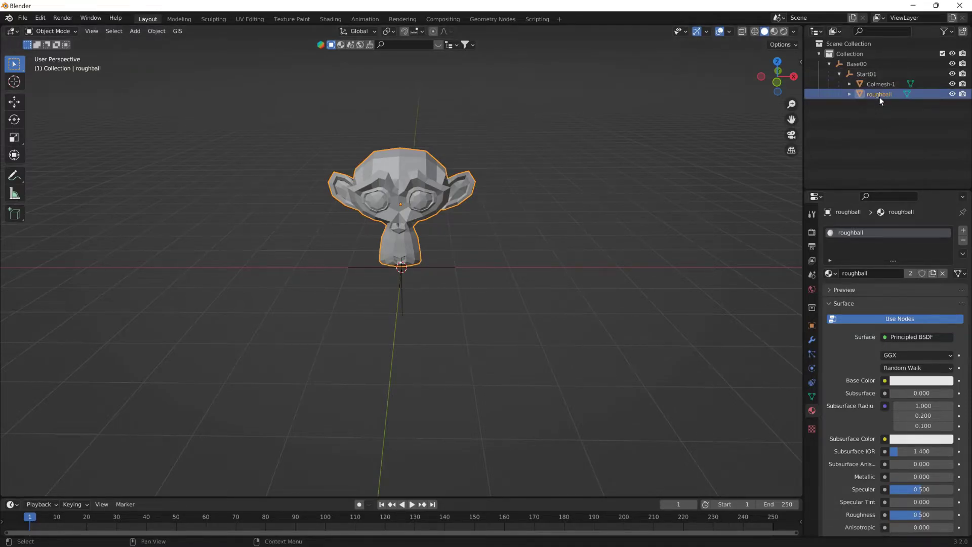
Step: Examine the mesh data and materials nested under Colmesh-1 and roughball, and collapse both objects
click(850, 84)
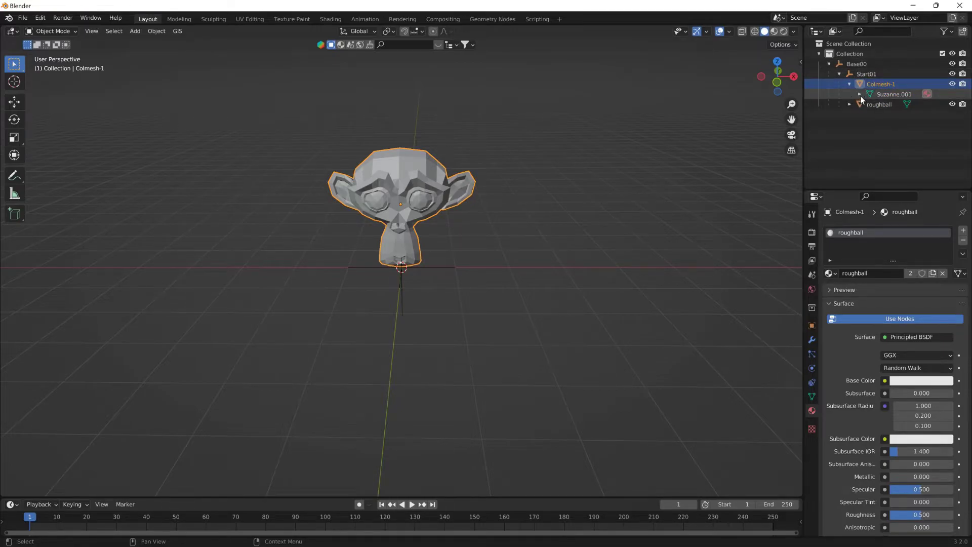
click(848, 116)
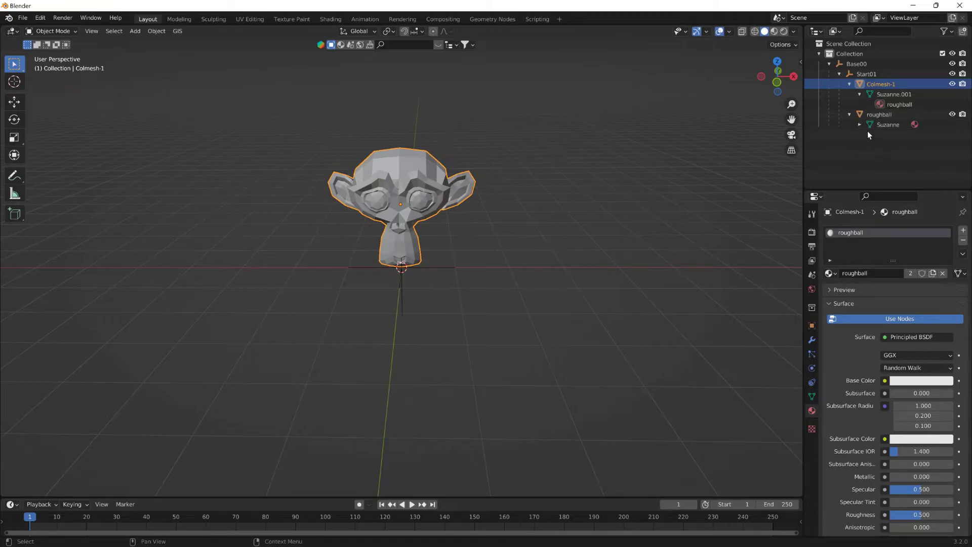
click(897, 105)
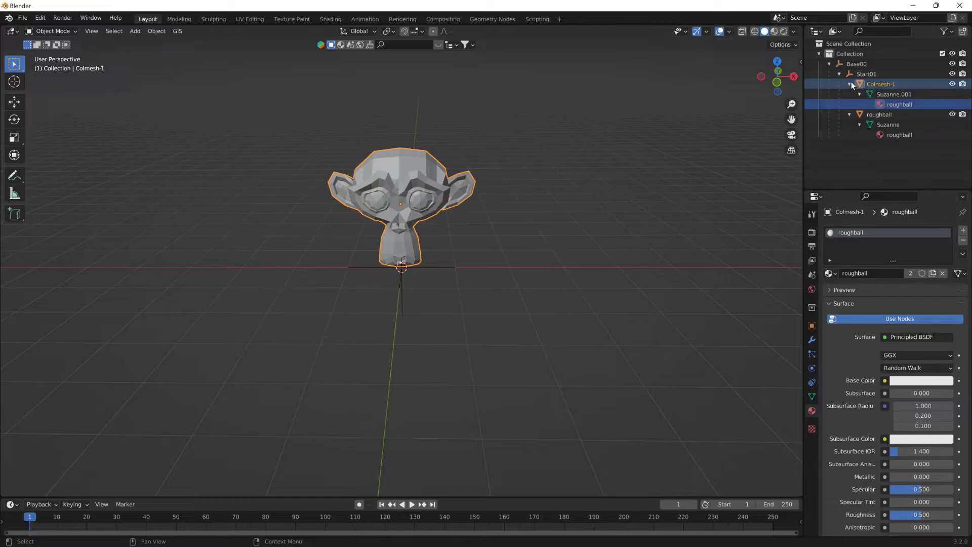
click(851, 83)
click(885, 85)
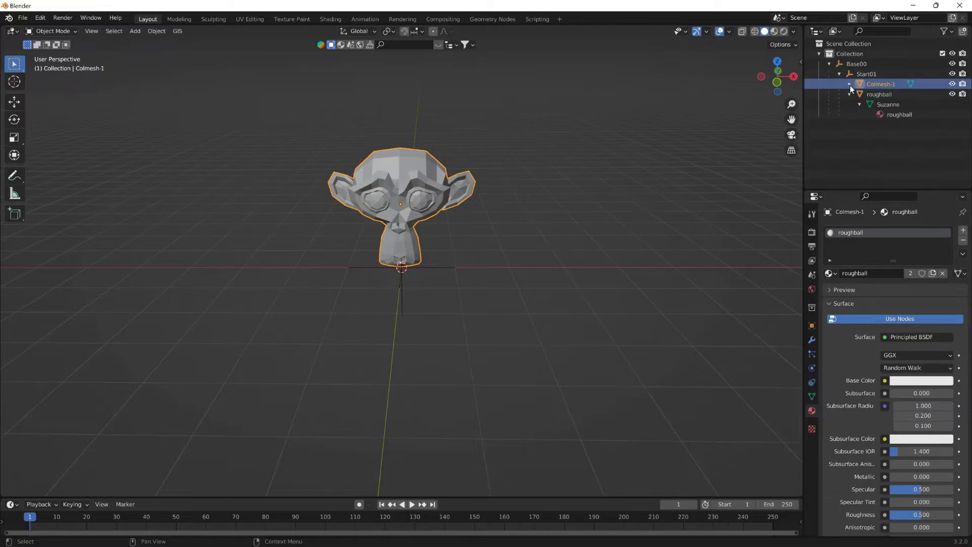
click(850, 84)
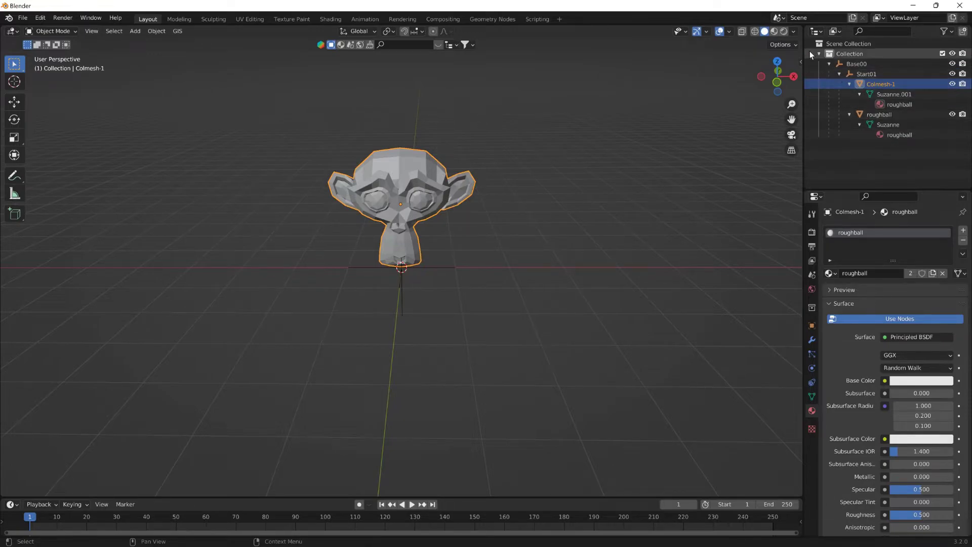
click(850, 114)
click(850, 84)
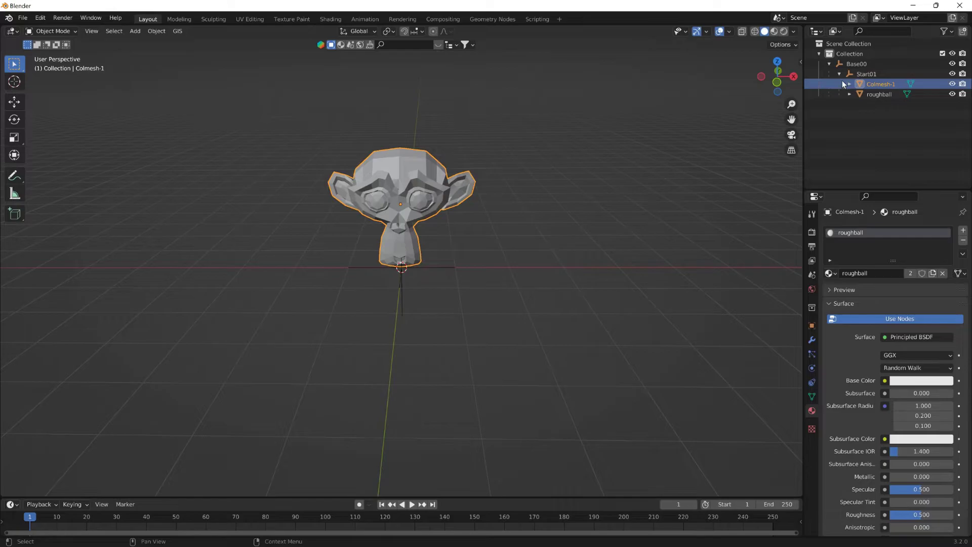
Step: Review the hierarchy from Scene Collection down to roughball, and temporarily hide roughball to view Colmesh-1 alone
click(840, 44)
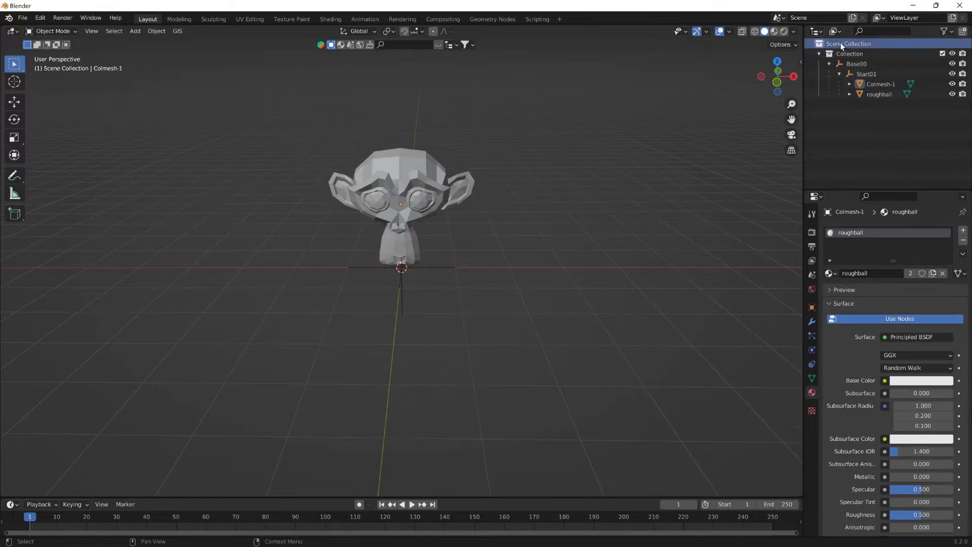
click(869, 53)
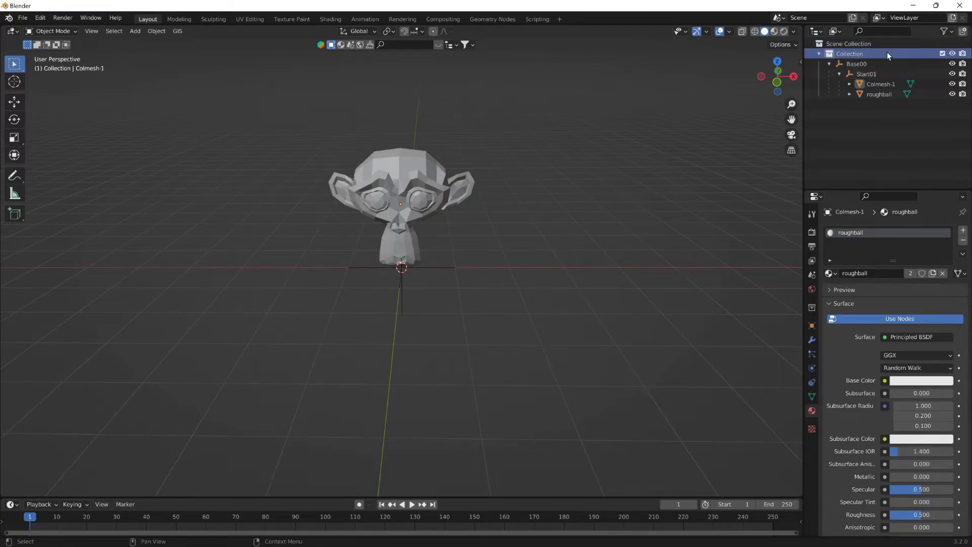
click(861, 61)
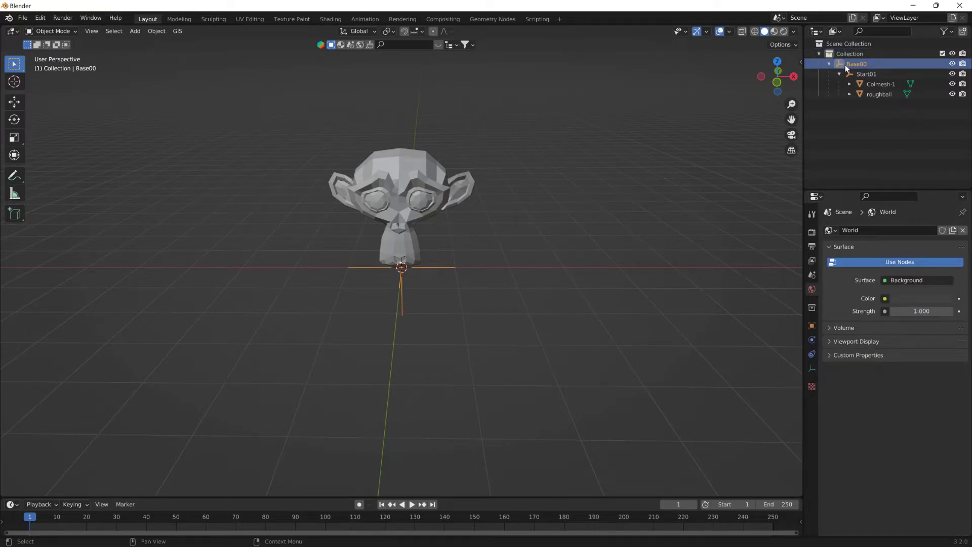
click(867, 74)
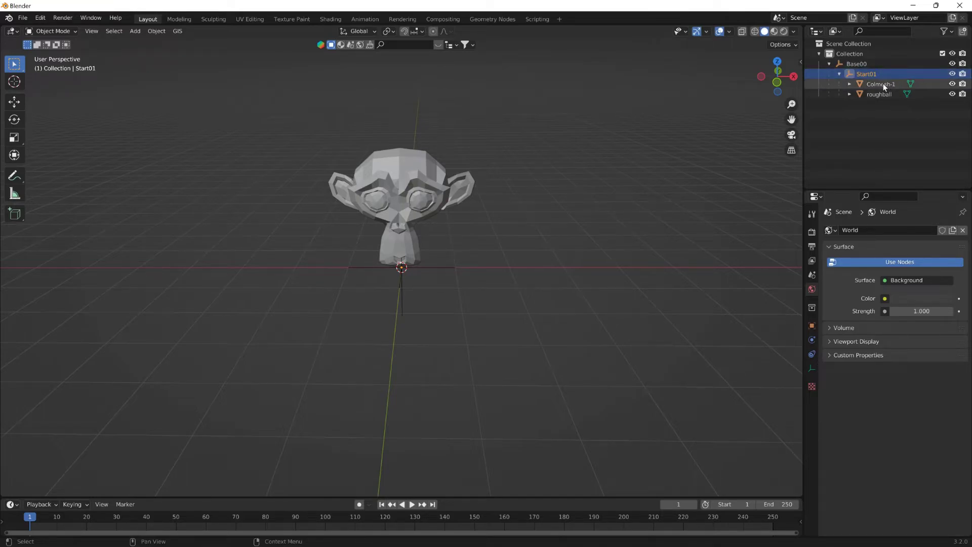
click(889, 95)
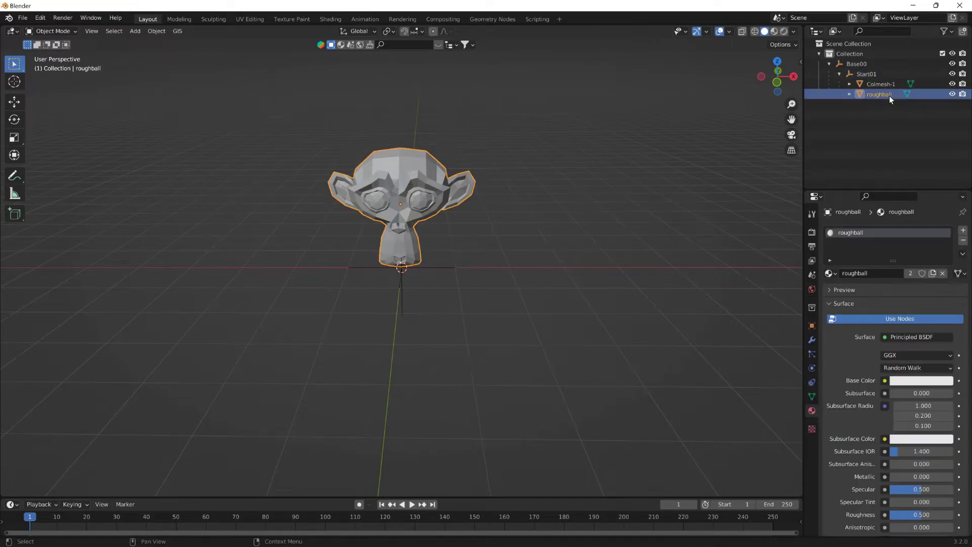
click(952, 94)
click(934, 84)
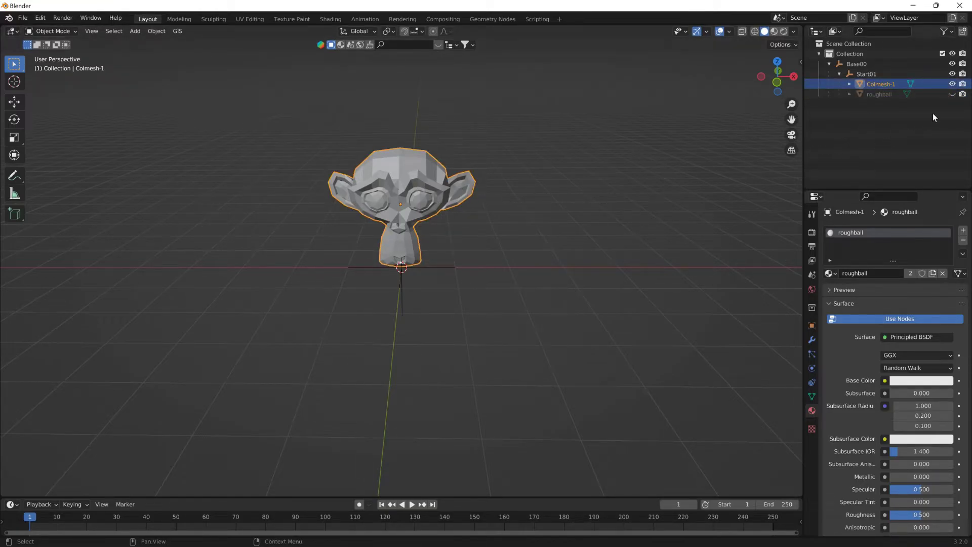
click(952, 94)
Step: Add a cube mesh, raise it about 1.18 m along Z around the monkey head, and delete it
click(155, 32)
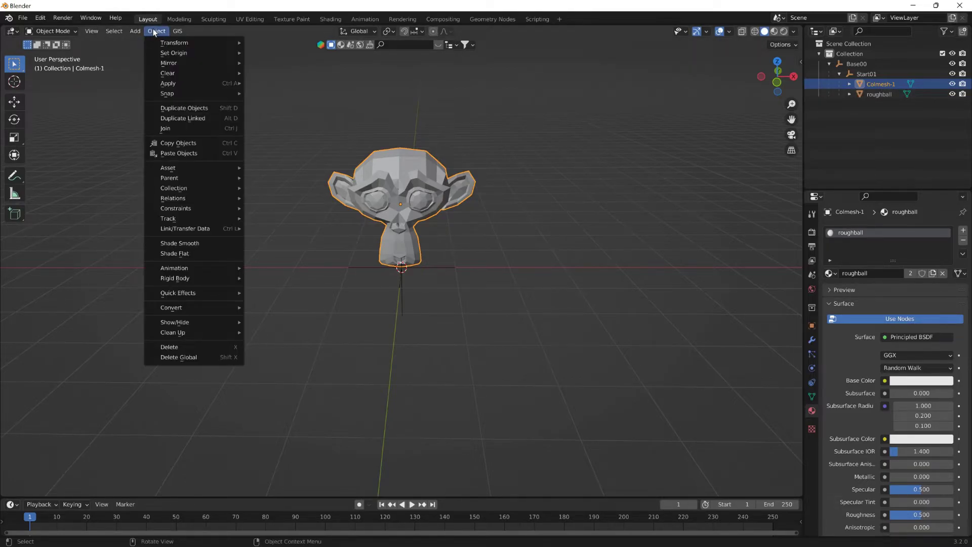
mouse_move(136, 32)
mouse_move(162, 43)
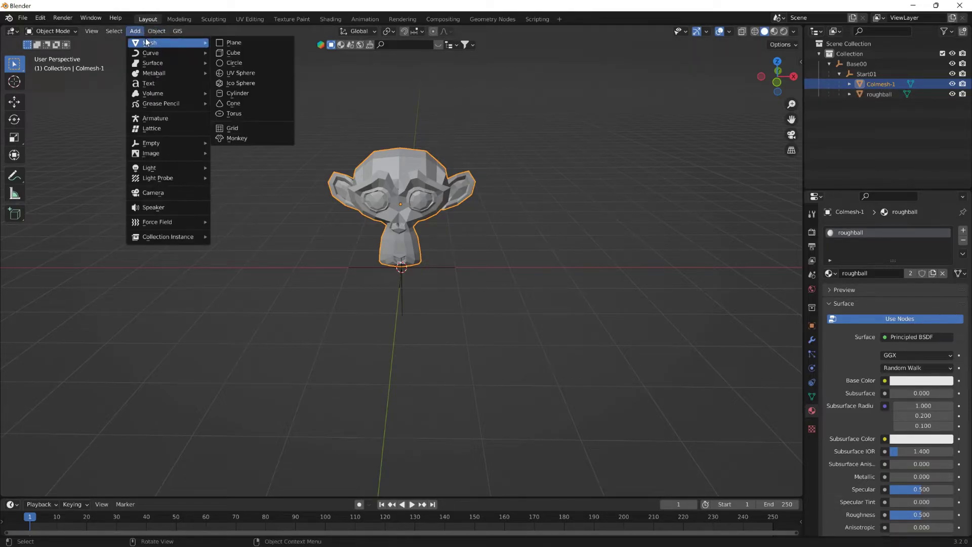
click(231, 53)
key(g)
key(z)
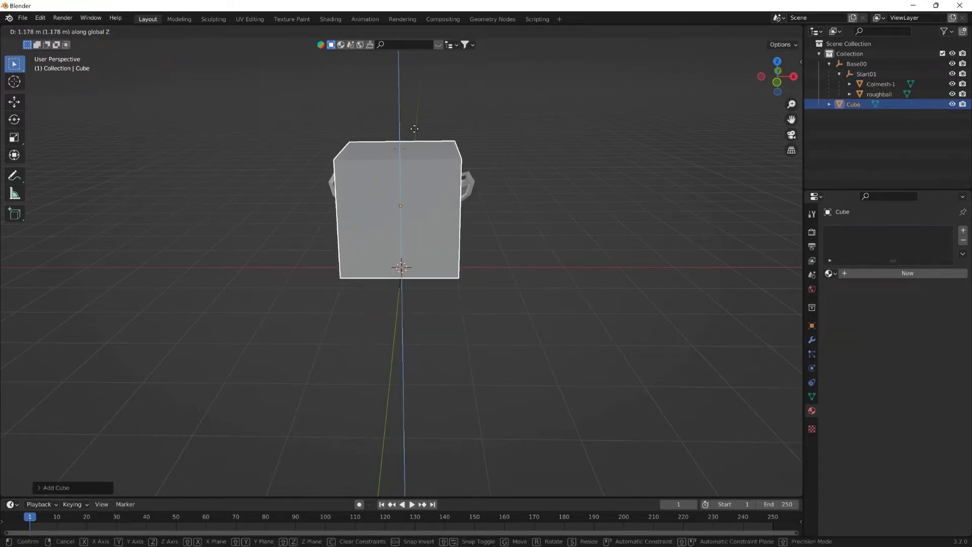
click(414, 129)
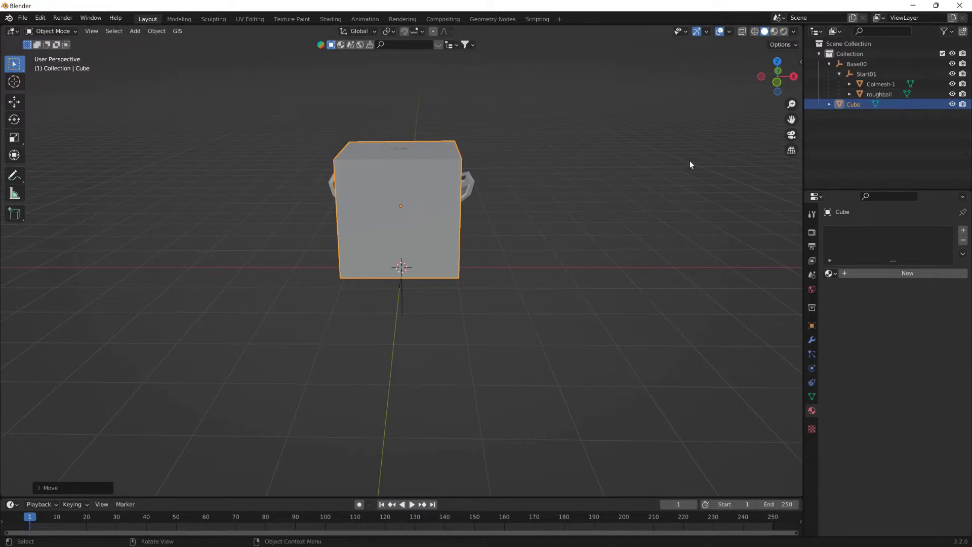
click(851, 108)
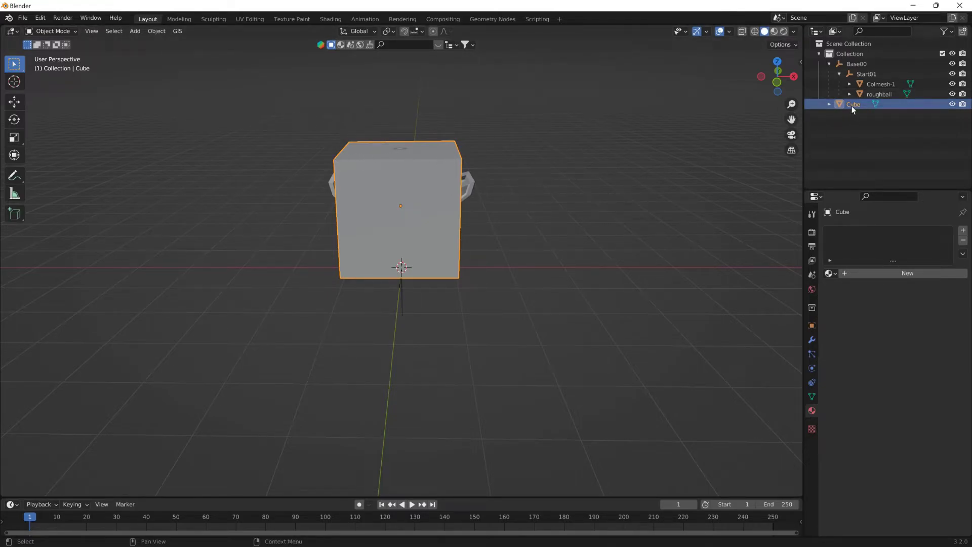
key(Delete)
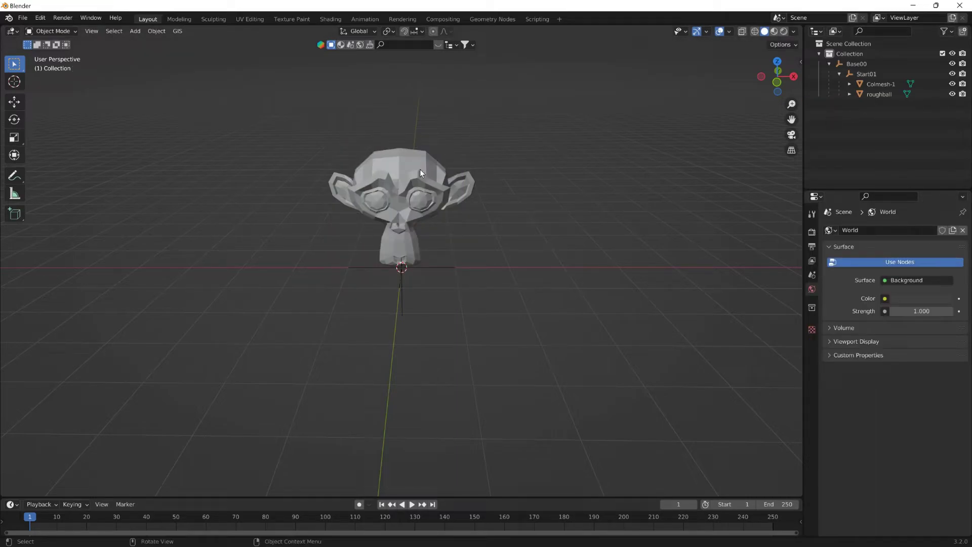
Step: Expand roughball's data in the hierarchy and start a Collada export, browsing to the automation_test_track art/cube folder
scroll(461, 160, up, 2)
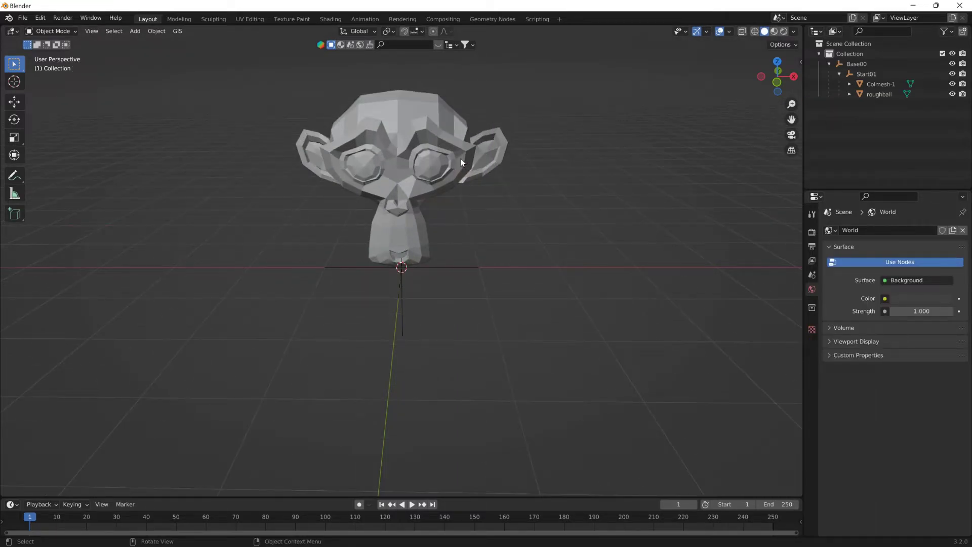
middle_drag(466, 128, 474, 278)
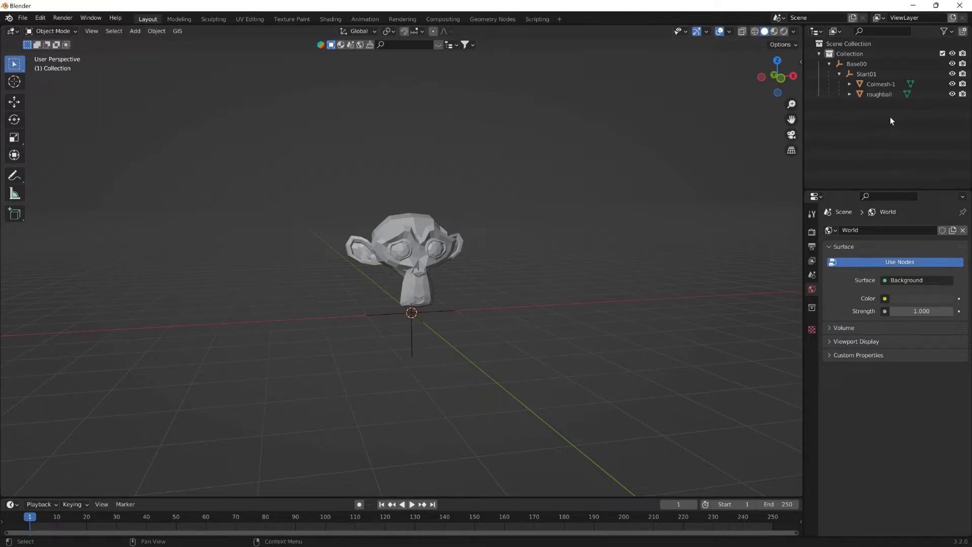
middle_drag(436, 226, 372, 284)
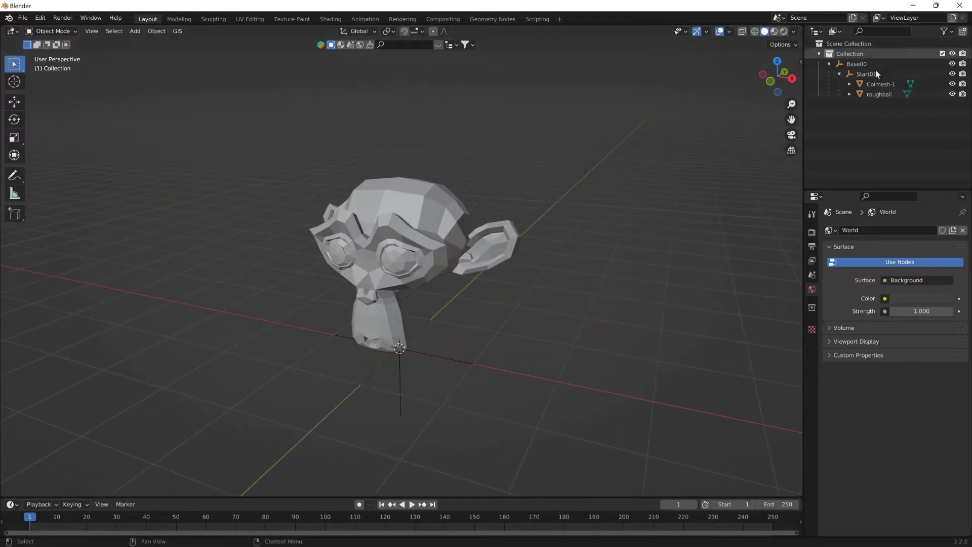
click(850, 94)
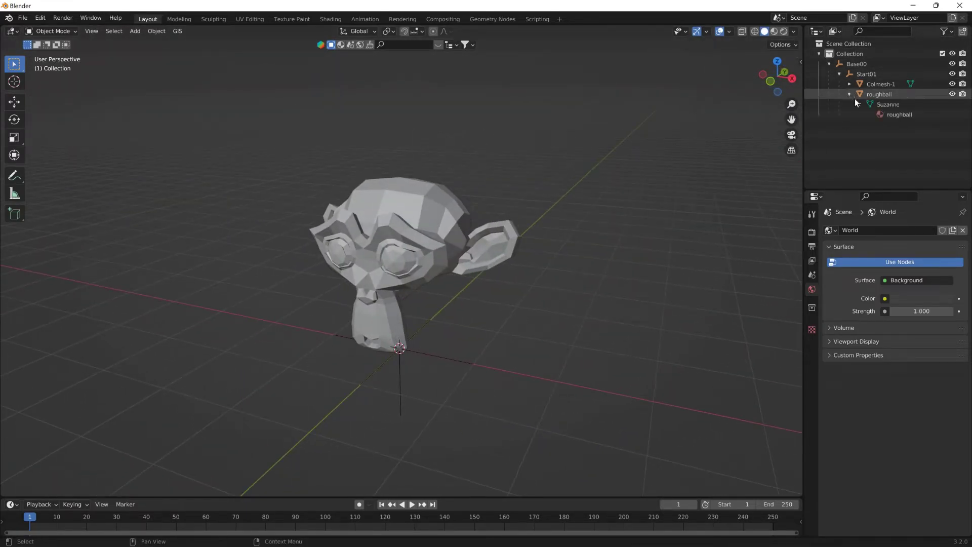
click(21, 18)
mouse_move(53, 165)
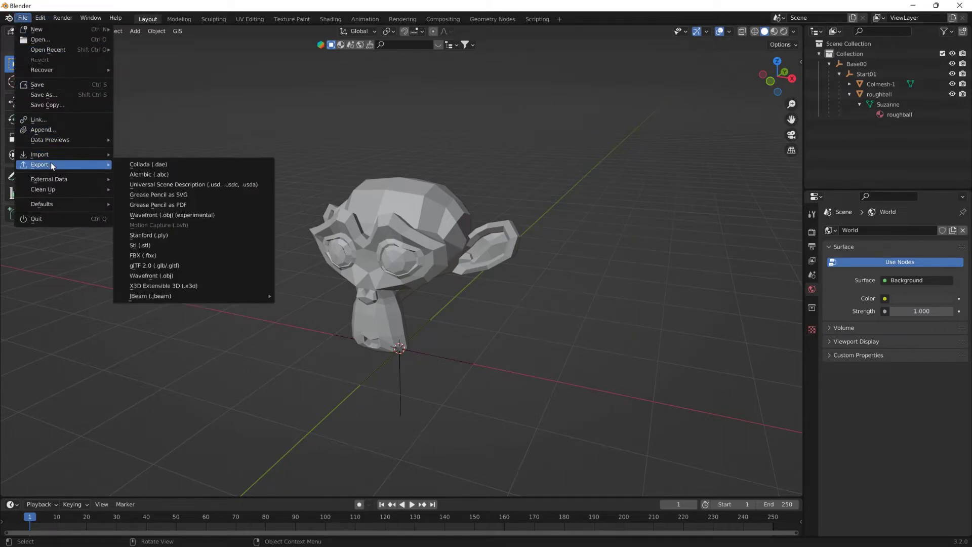
click(148, 165)
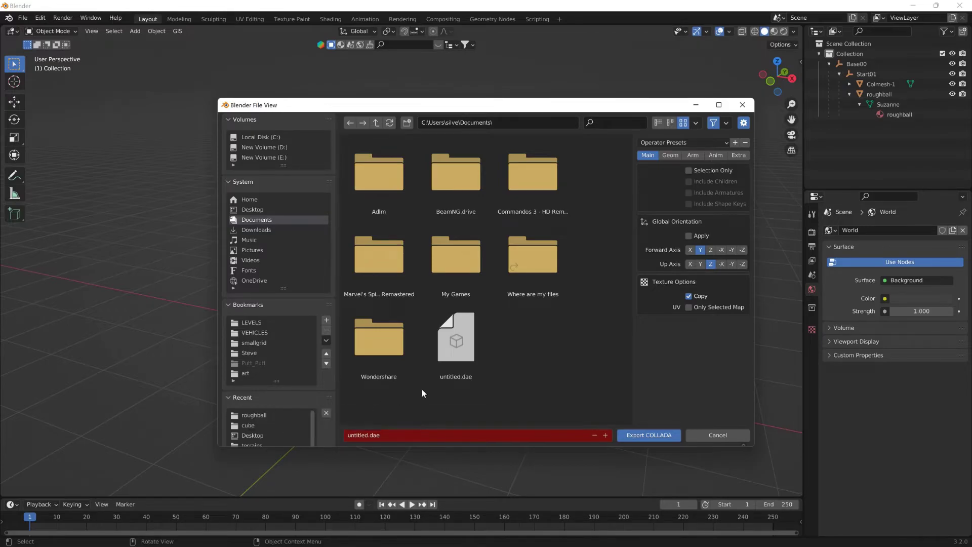
click(258, 413)
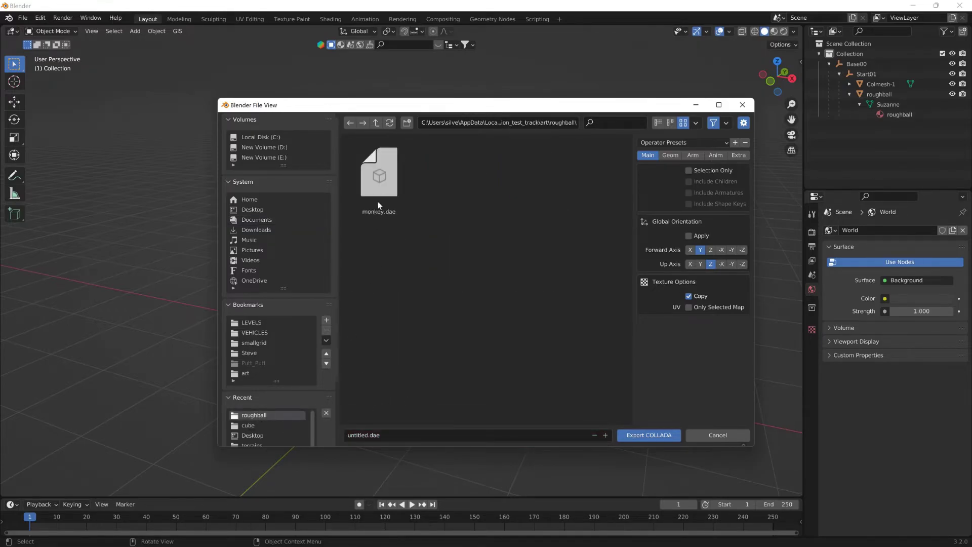
click(376, 124)
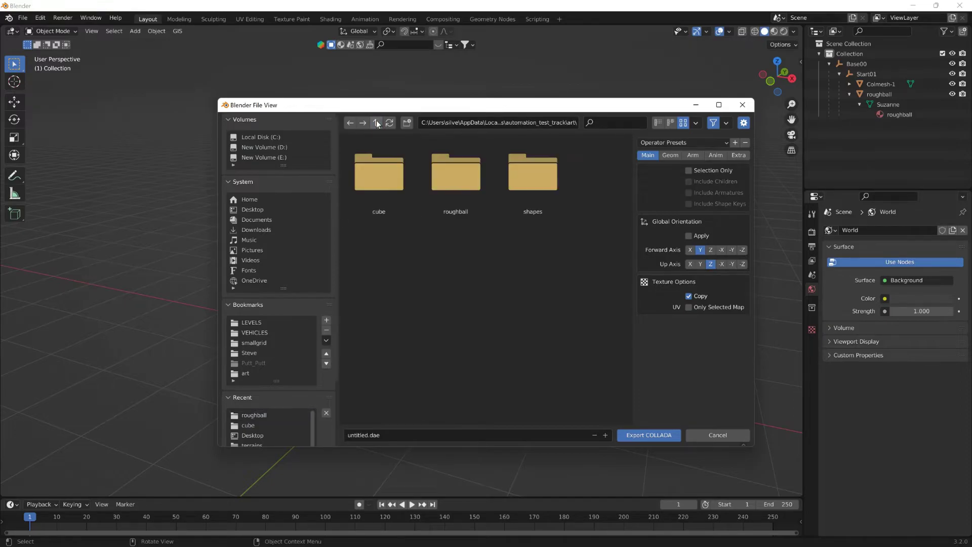
click(386, 184)
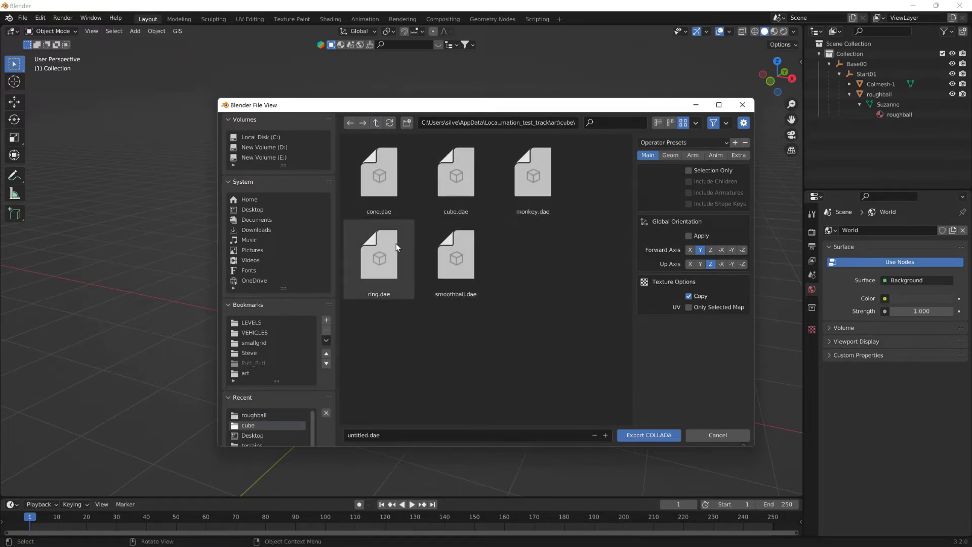
Step: Name the Collada file roughball.dae and export it into the cube folder
click(537, 183)
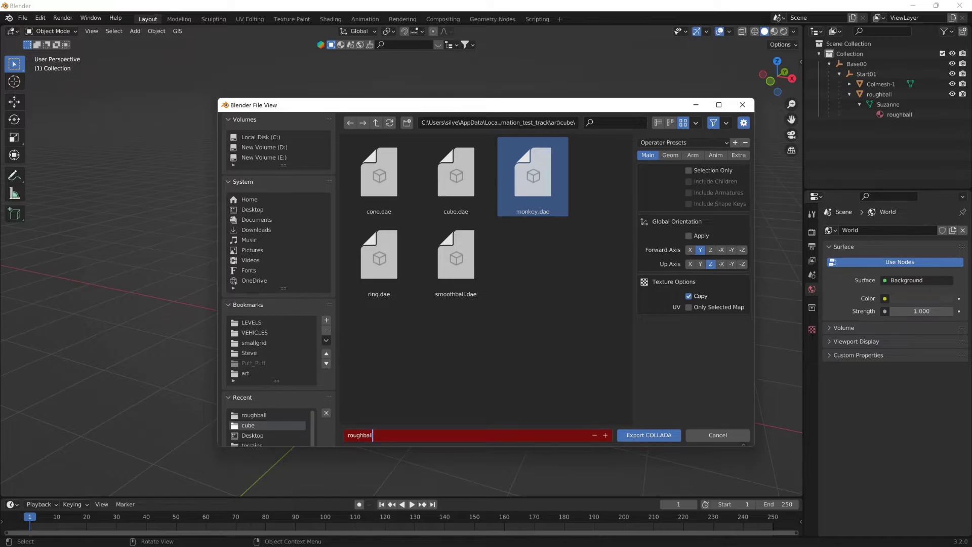
key(Return)
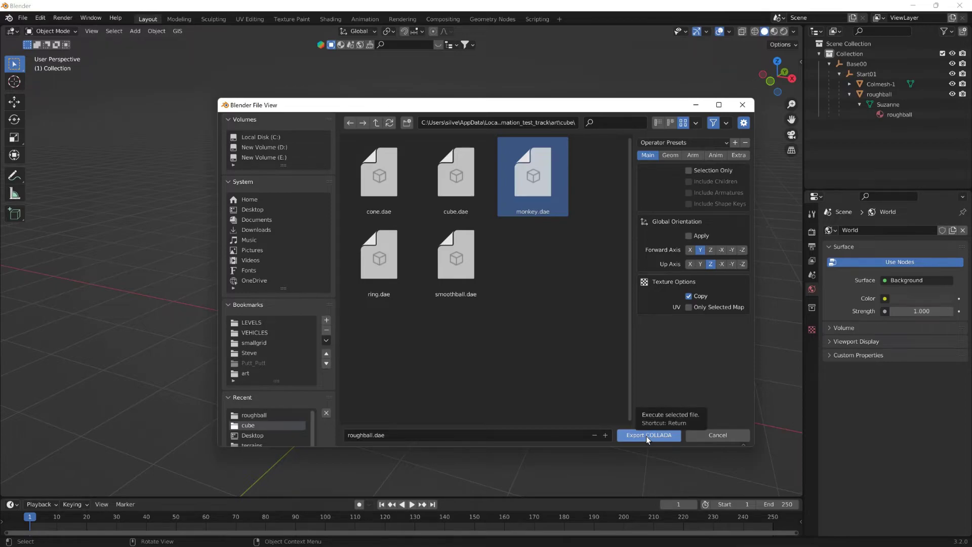
click(646, 436)
Step: Switch to the BeamNG.drive world editor and open the Asset Browser
key(alt+Tab)
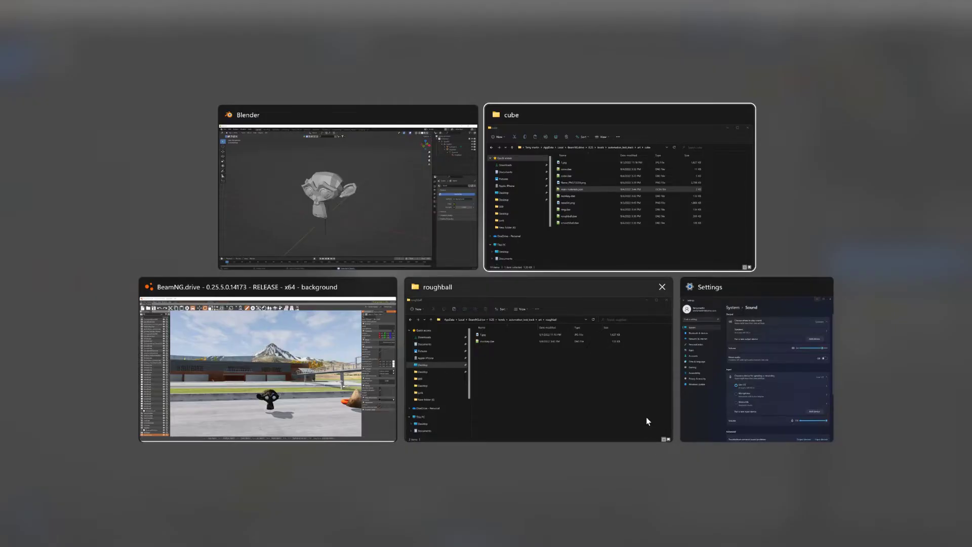
key(alt+Tab)
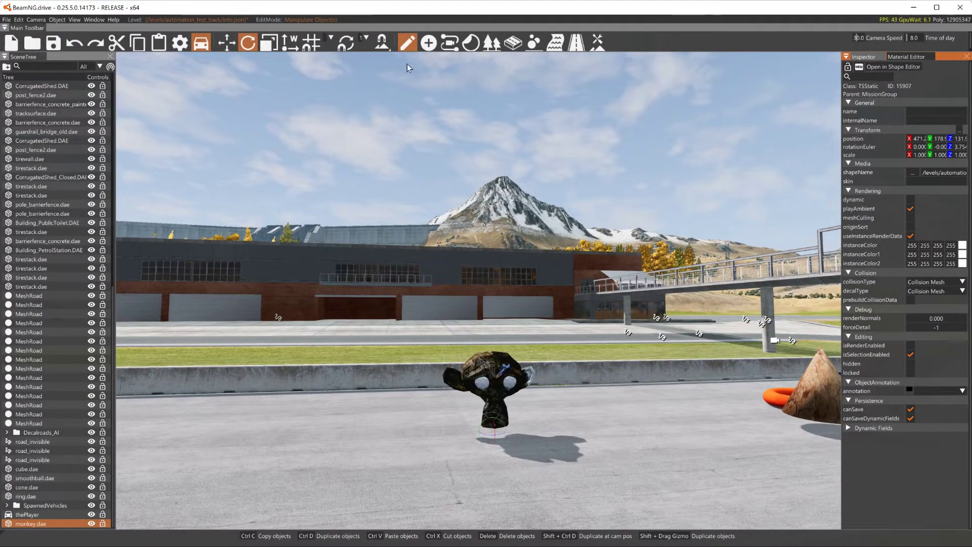
click(94, 20)
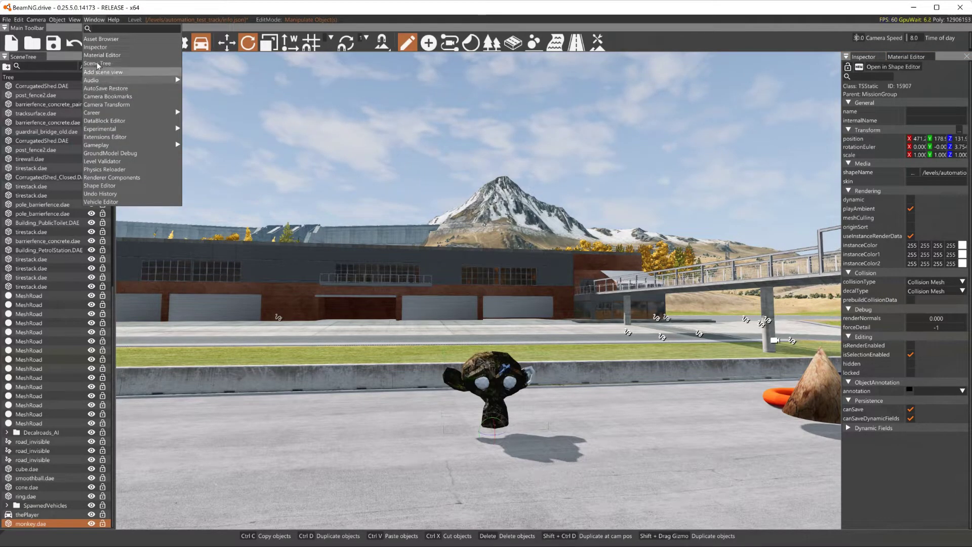
click(104, 39)
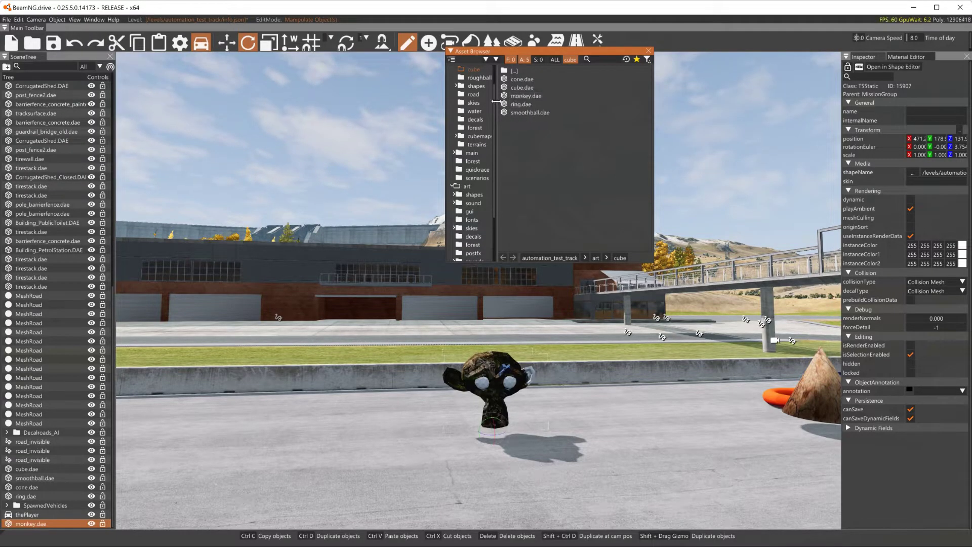
Step: Refresh the cube folder's assets, place roughball.dae on the ground beside the existing monkey, and close the Asset Browser
right_click(475, 66)
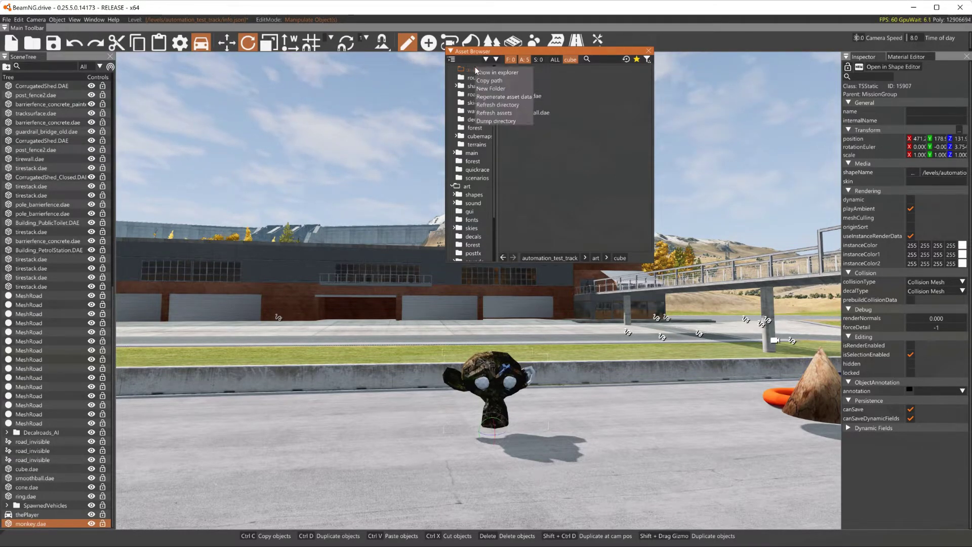
click(512, 112)
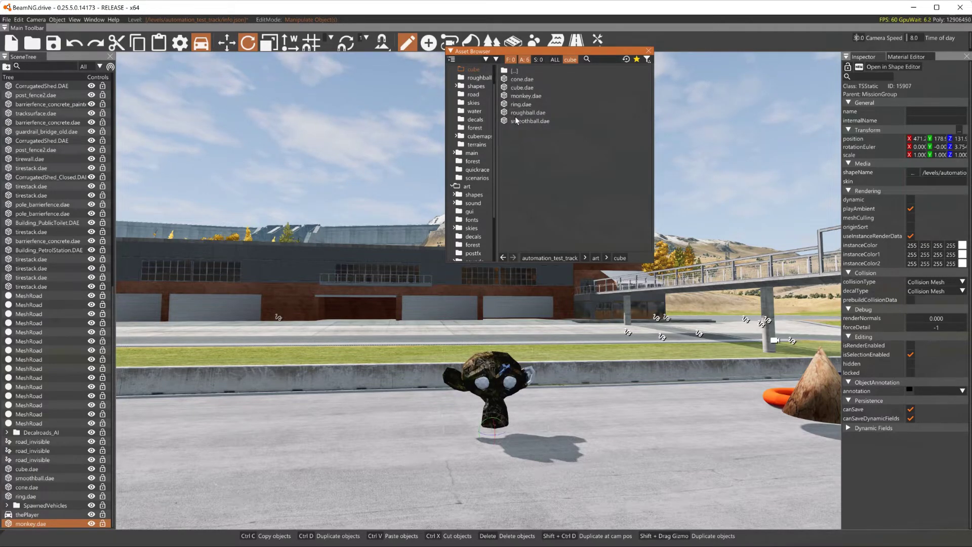
drag(514, 114, 367, 440)
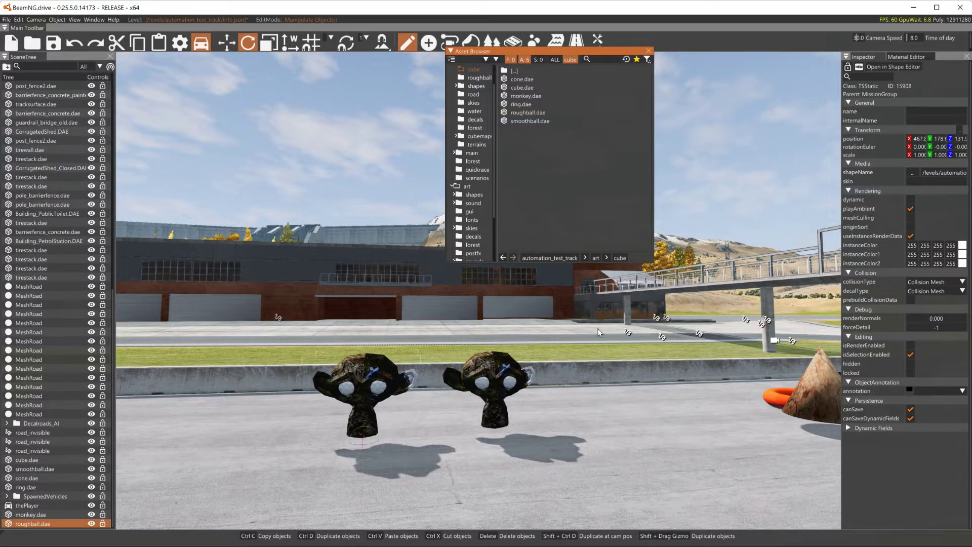
click(648, 52)
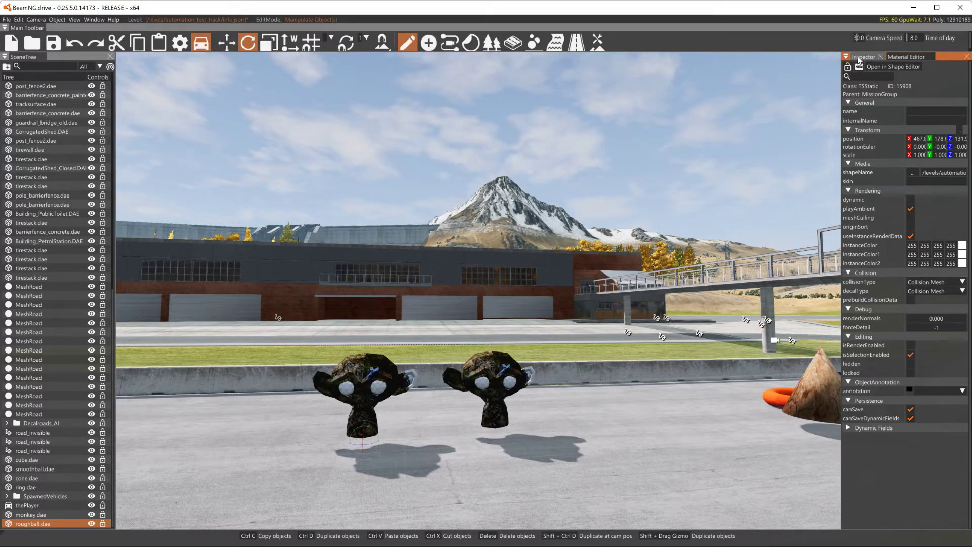
click(880, 56)
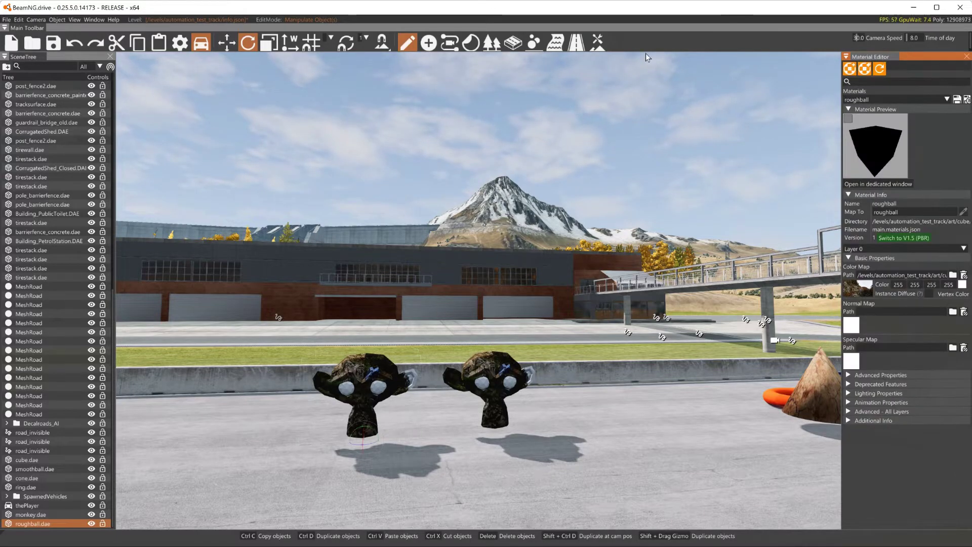
click(95, 19)
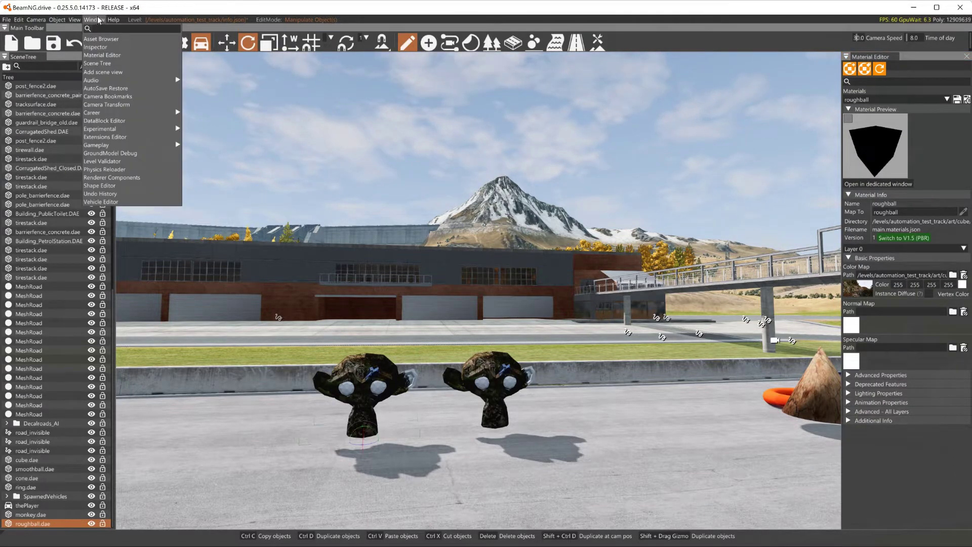
click(111, 47)
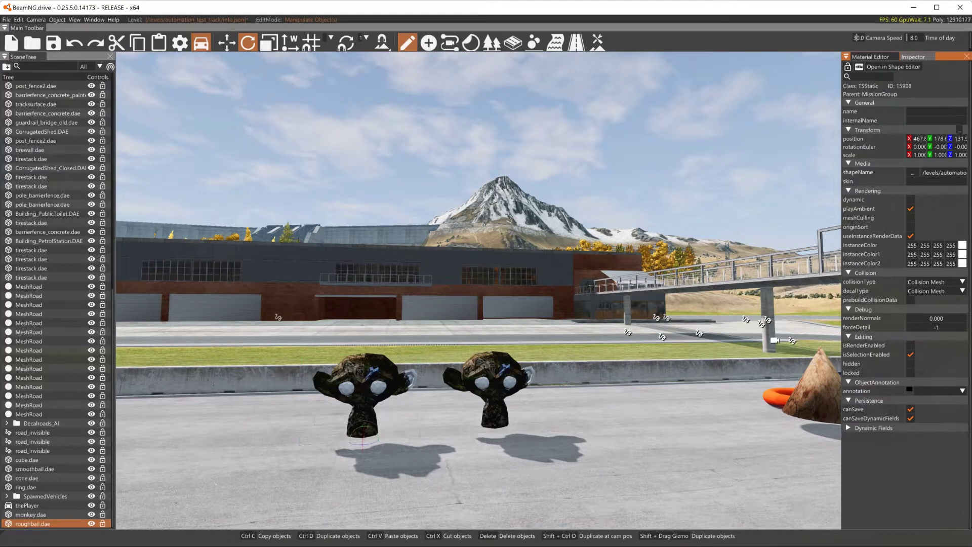
Step: Rebuild the level's static collision data with both monkeys in place
right_drag(446, 436, 416, 456)
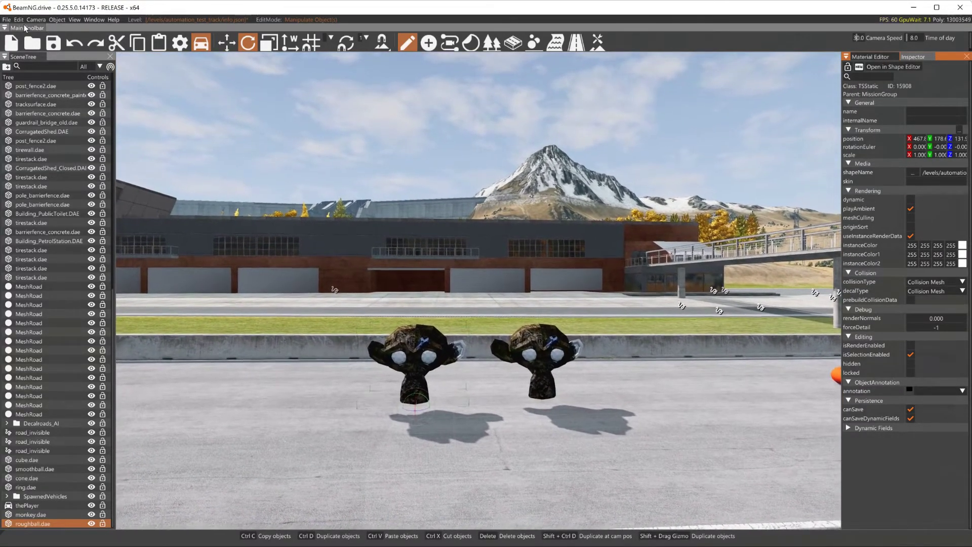
click(18, 20)
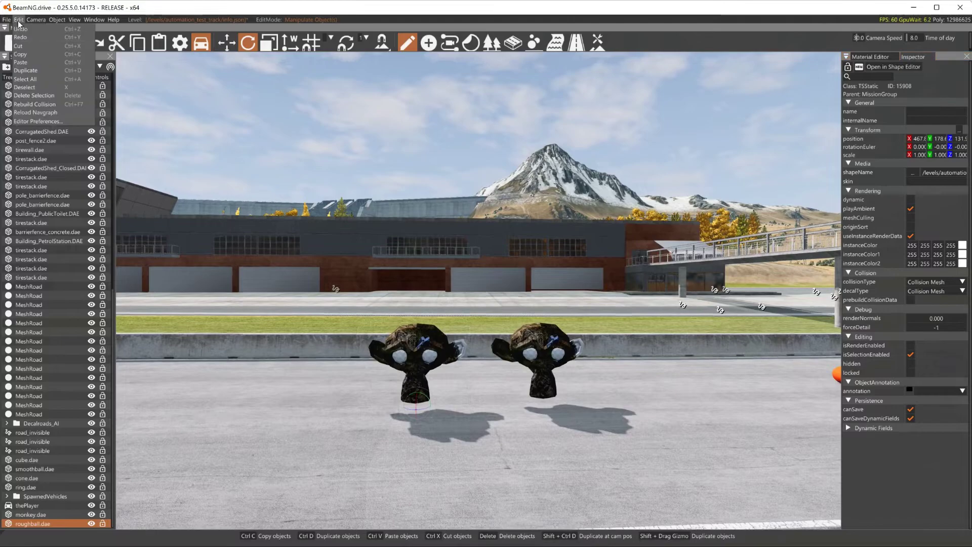
click(51, 105)
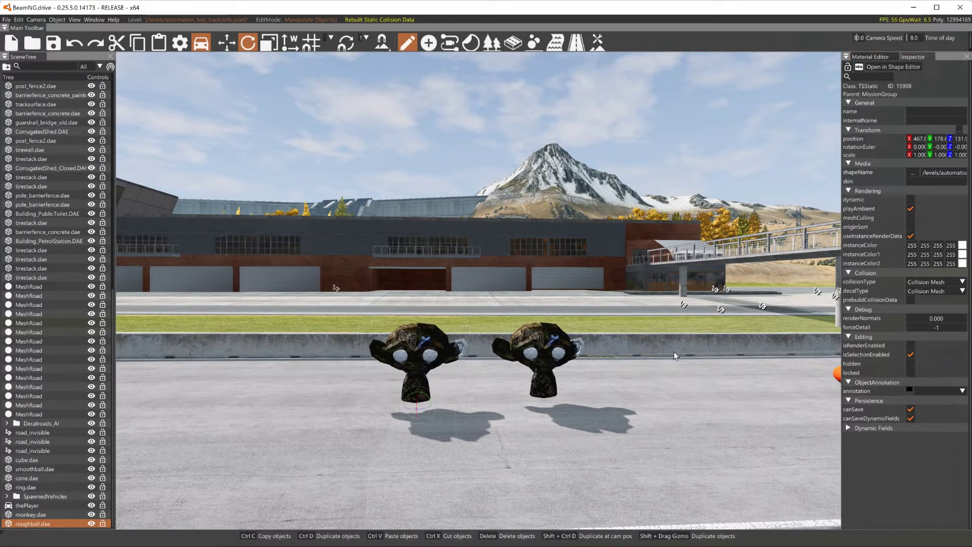
Step: Select monkey.dae, then open the GroundModel Debug window and enlarge it until all its display options fit
click(542, 366)
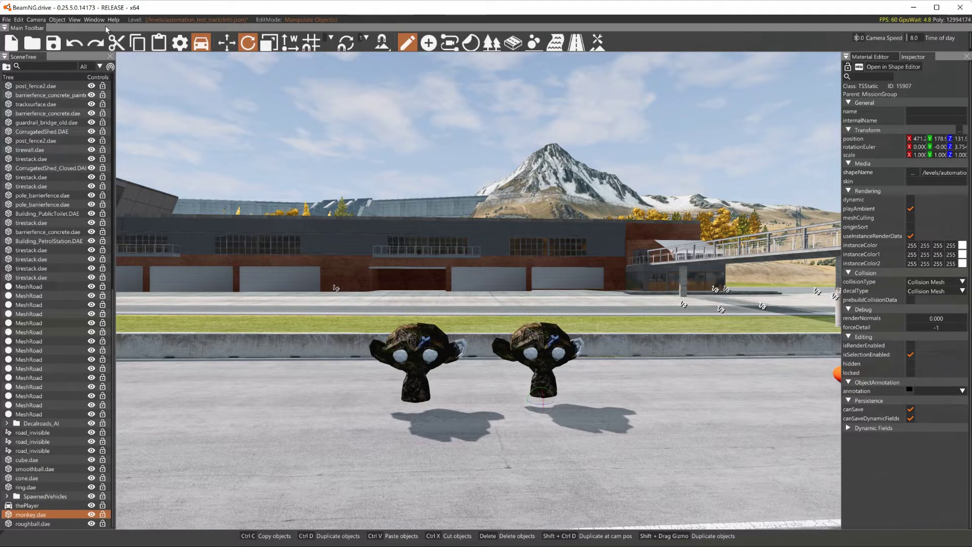
click(93, 20)
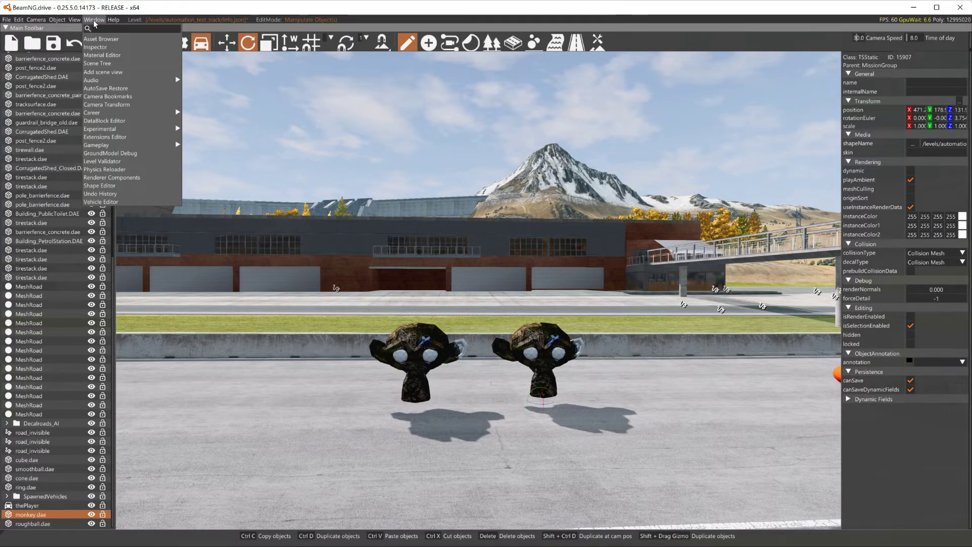
click(116, 153)
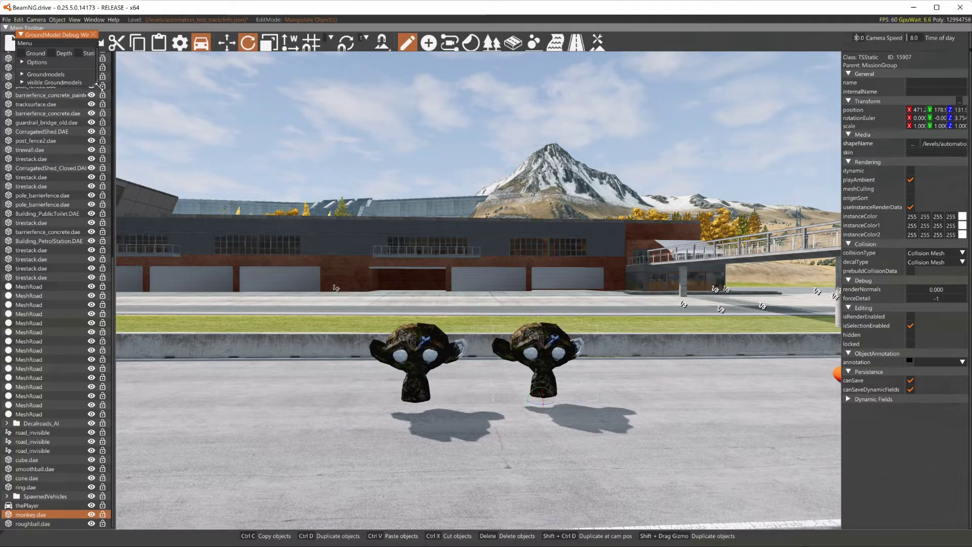
drag(96, 87, 211, 180)
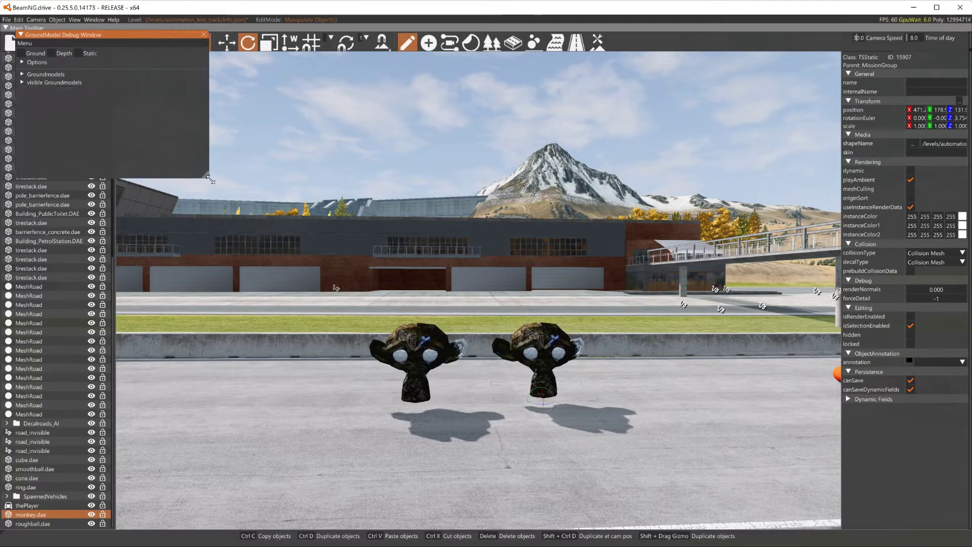
Step: Display the static collision and expand the visible groundmodels list, then compare the collision on both monkeys
click(80, 55)
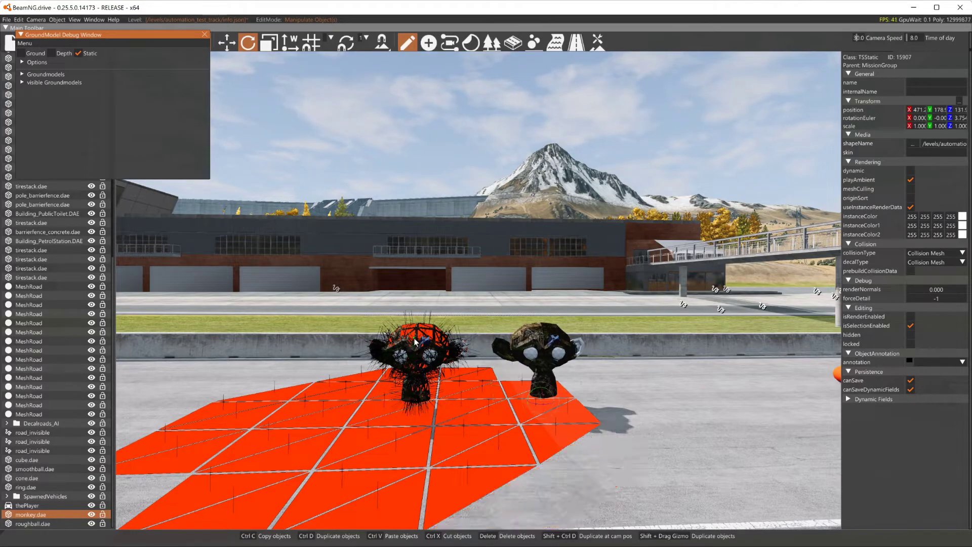
key(w)
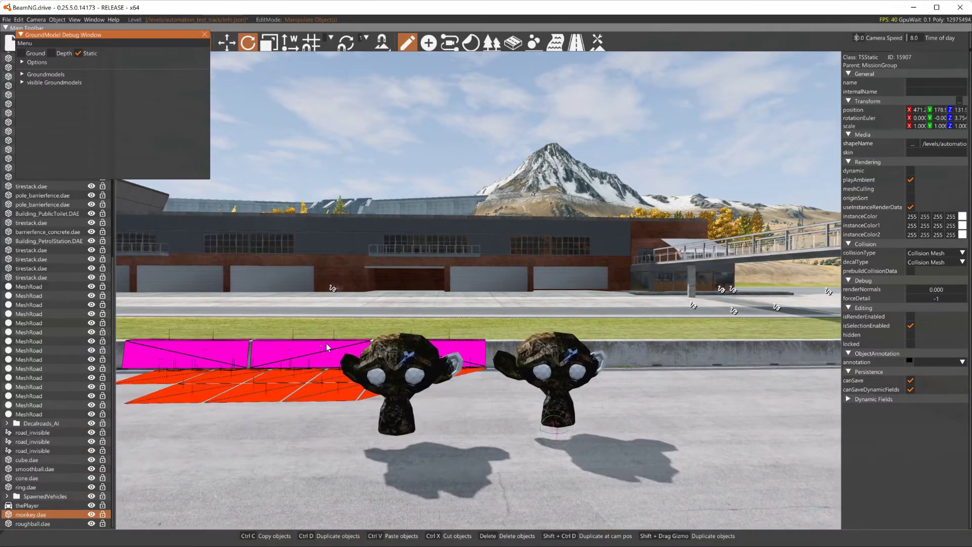
key(s)
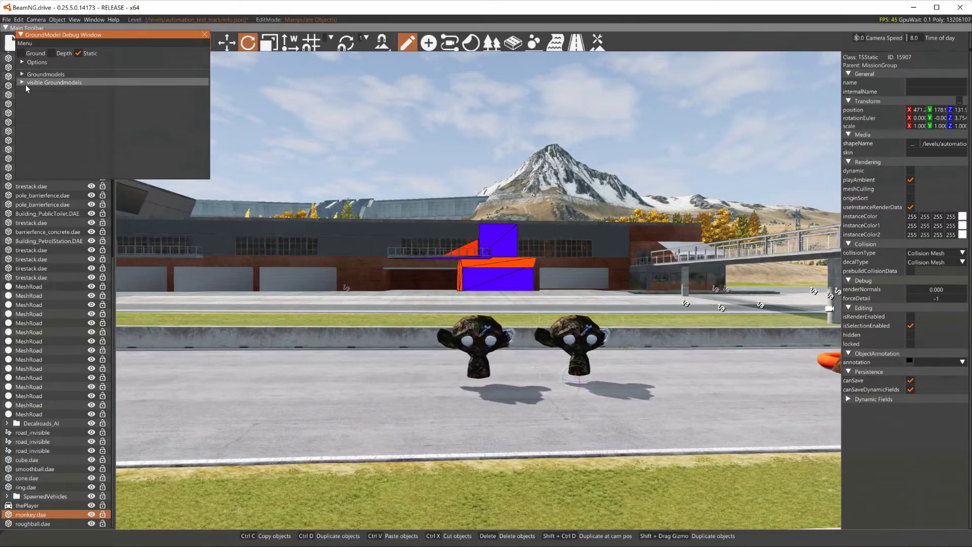
click(23, 83)
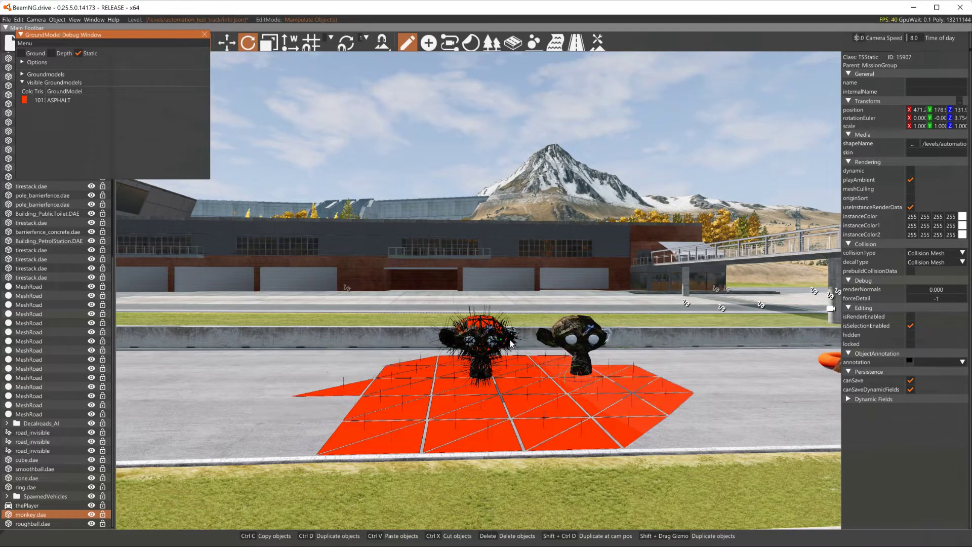
right_drag(514, 202, 582, 203)
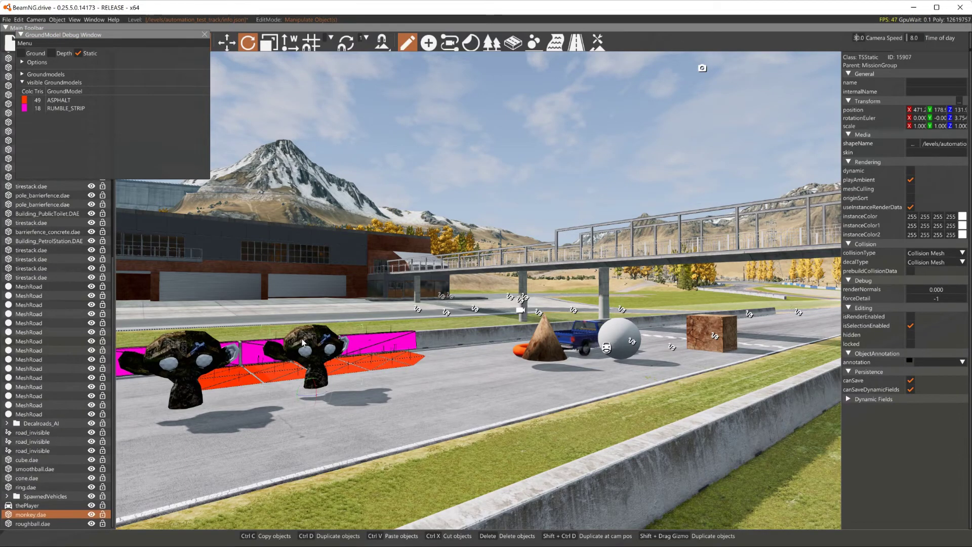
Step: Set monkey.dae's collisionType to Visible Mesh Final, rebuild the level's collision, and inspect the collision on both monkeys
click(948, 256)
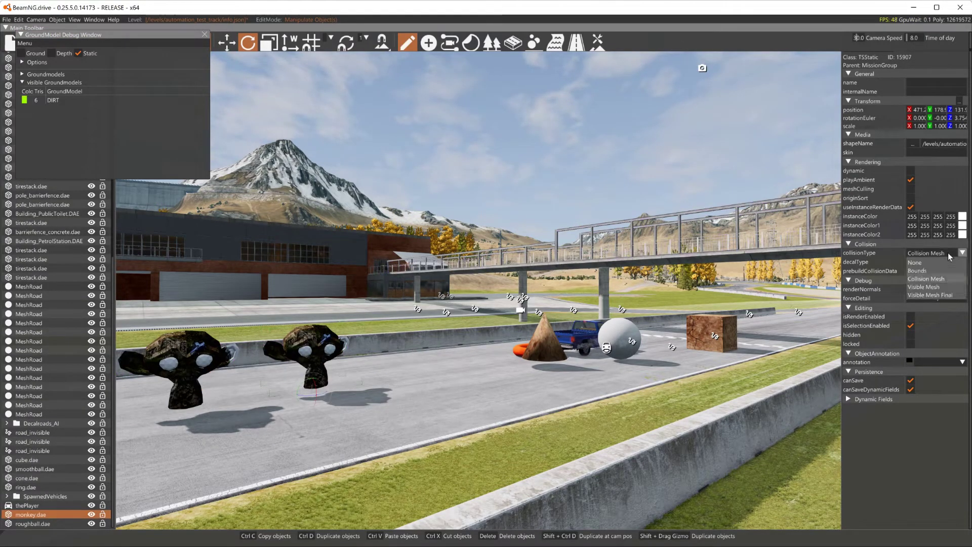
click(939, 295)
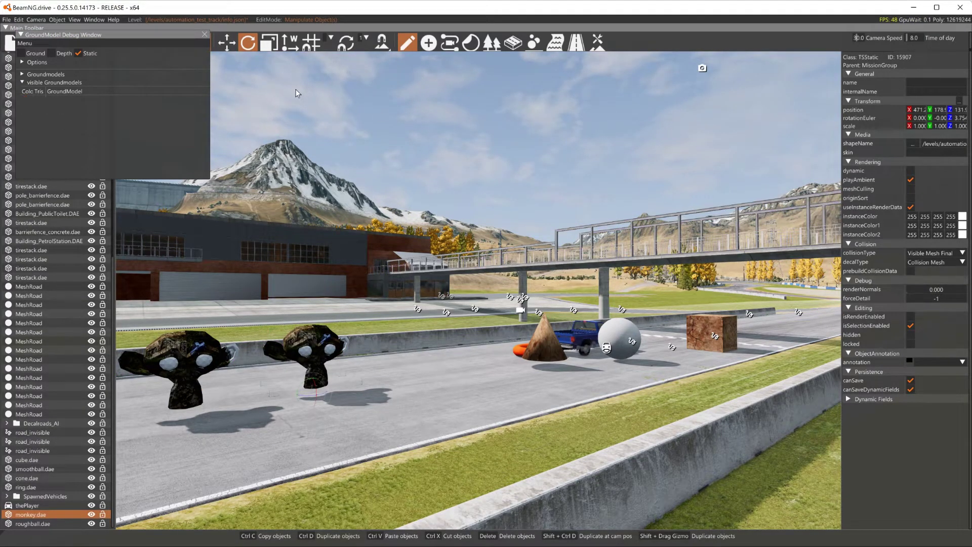
click(19, 20)
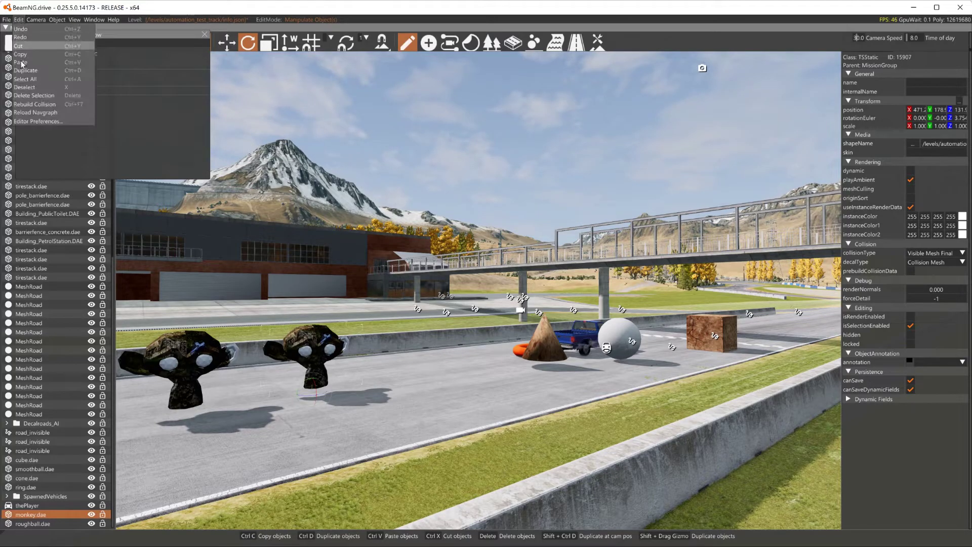
click(42, 109)
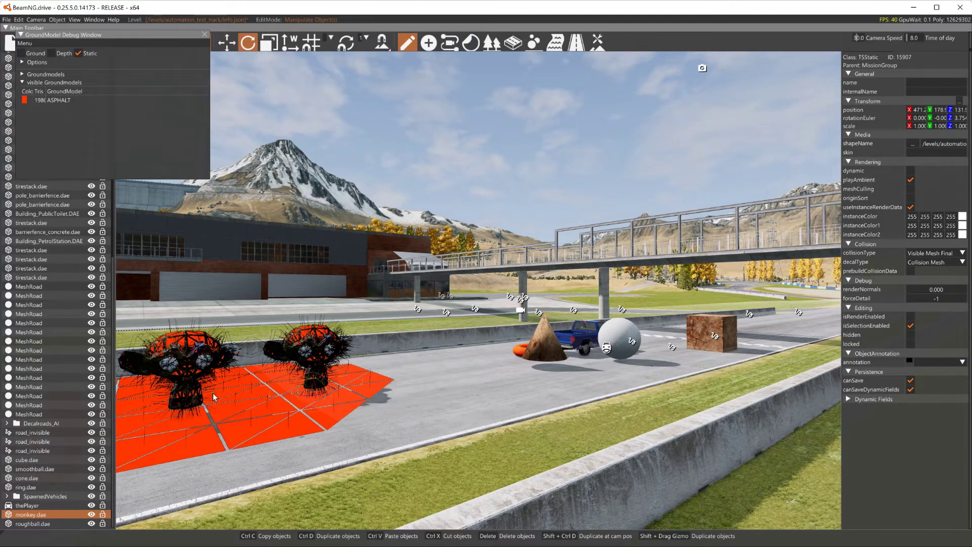
right_drag(298, 422, 227, 423)
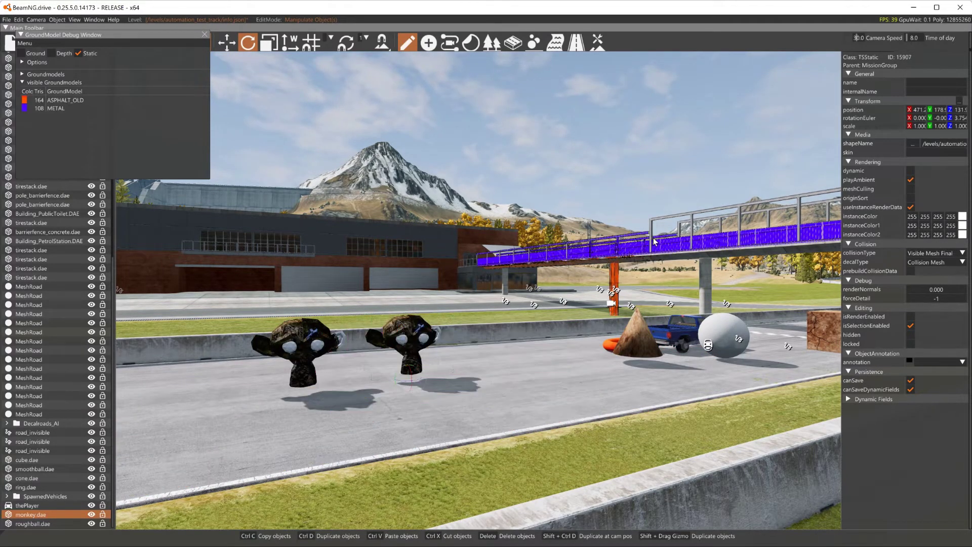
Step: Switch to Blender to look over the roughball hierarchy with its Colmesh-1 object, then return to BeamNG.drive
key(super+Tab)
click(739, 168)
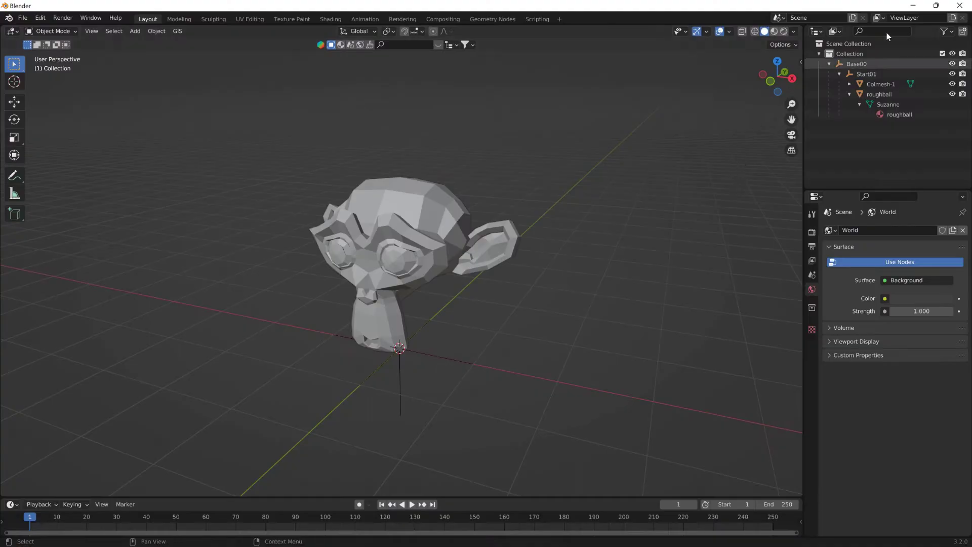
key(super+Tab)
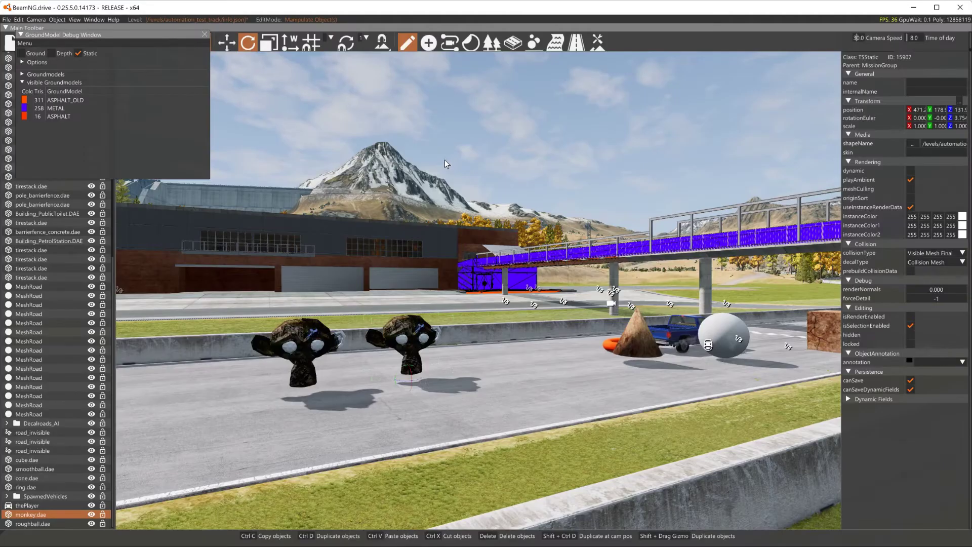
Step: Set monkey.dae's collisionType to Visible Mesh and open the console to read the log
click(929, 253)
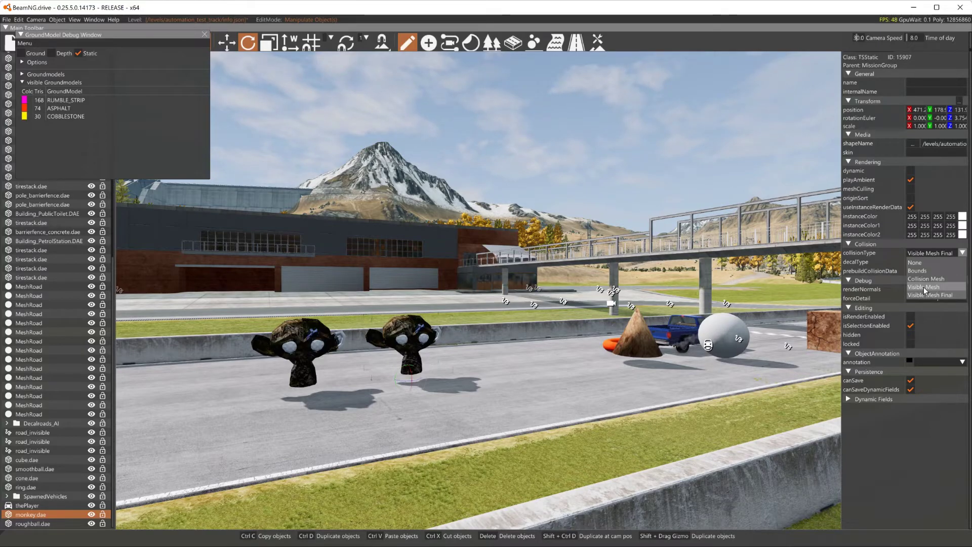
click(923, 287)
key(grave)
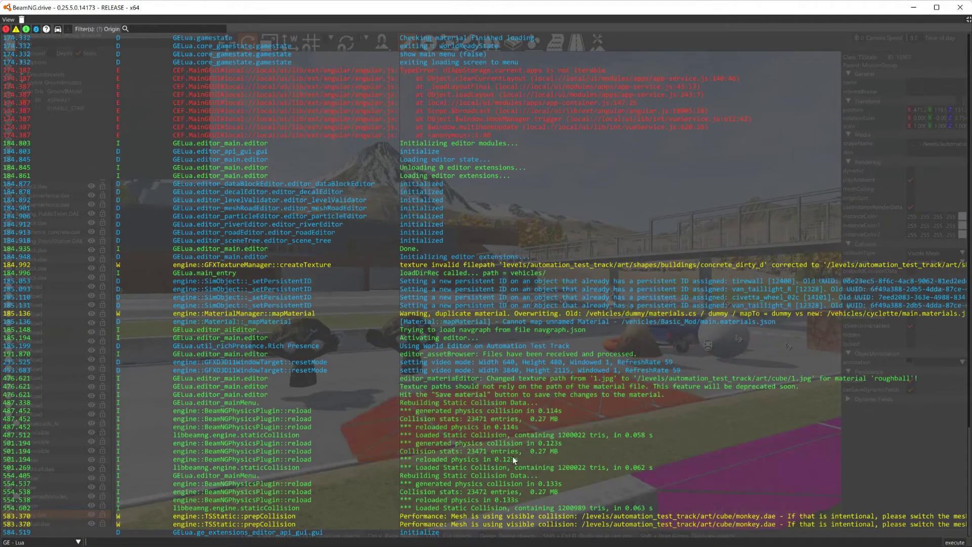
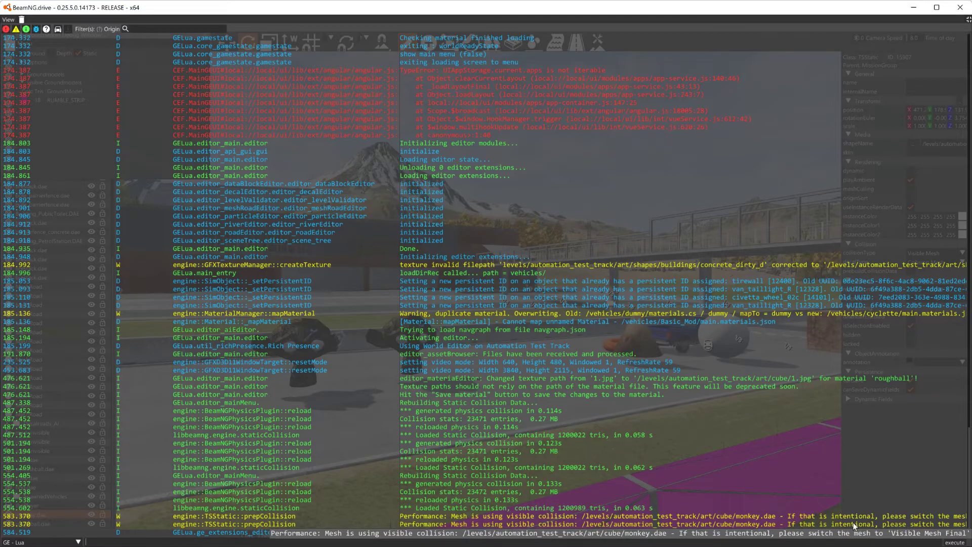
Step: Close the console, set monkey.dae's collisionType to Visible Mesh Final, and inspect the displayed collision around both monkeys and the other props
key(grave)
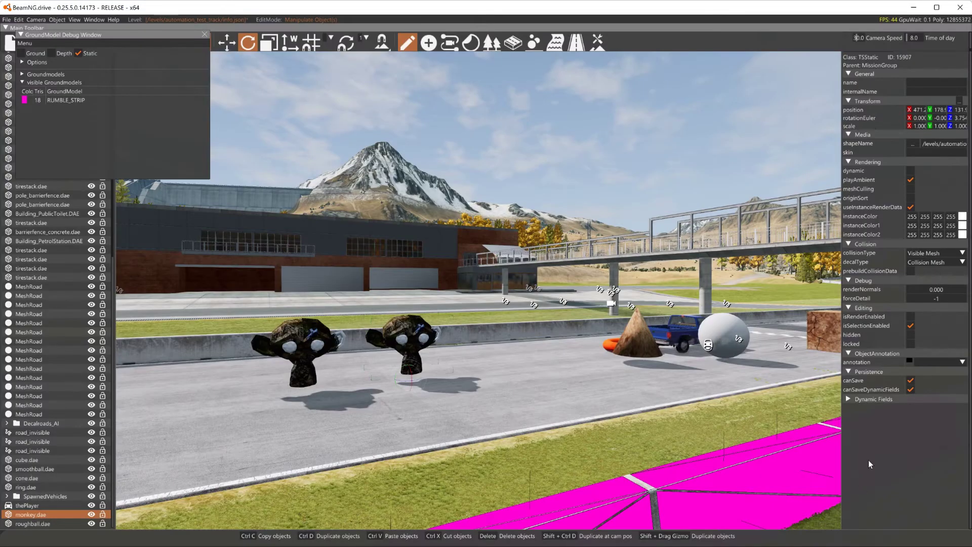
click(943, 251)
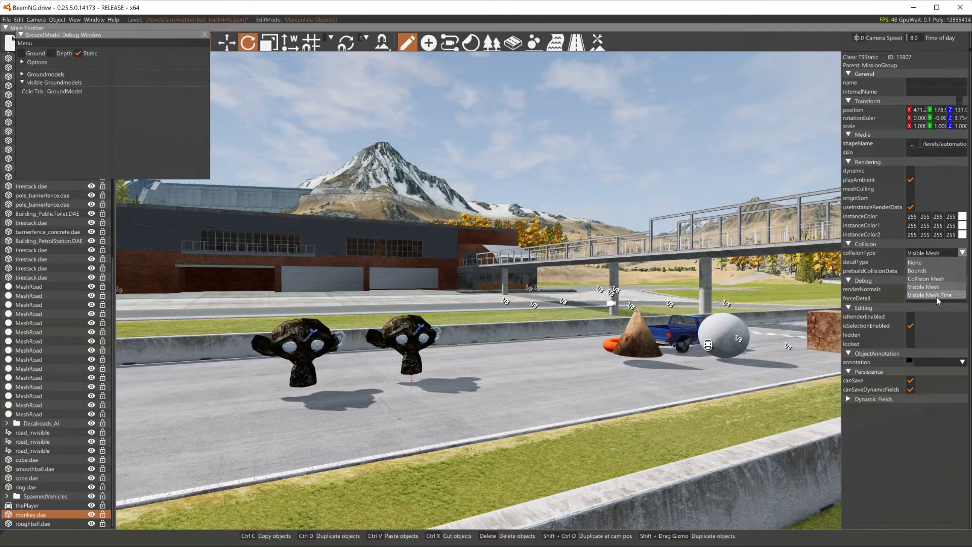
click(936, 295)
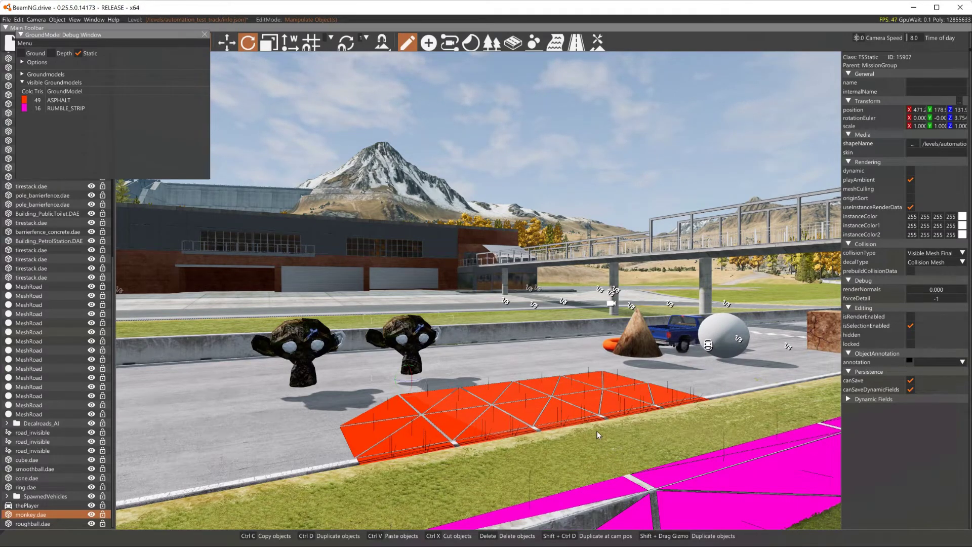
mouse_move(597, 405)
right_down()
mouse_move(774, 389)
mouse_move(598, 398)
right_up()
right_drag(444, 403, 353, 413)
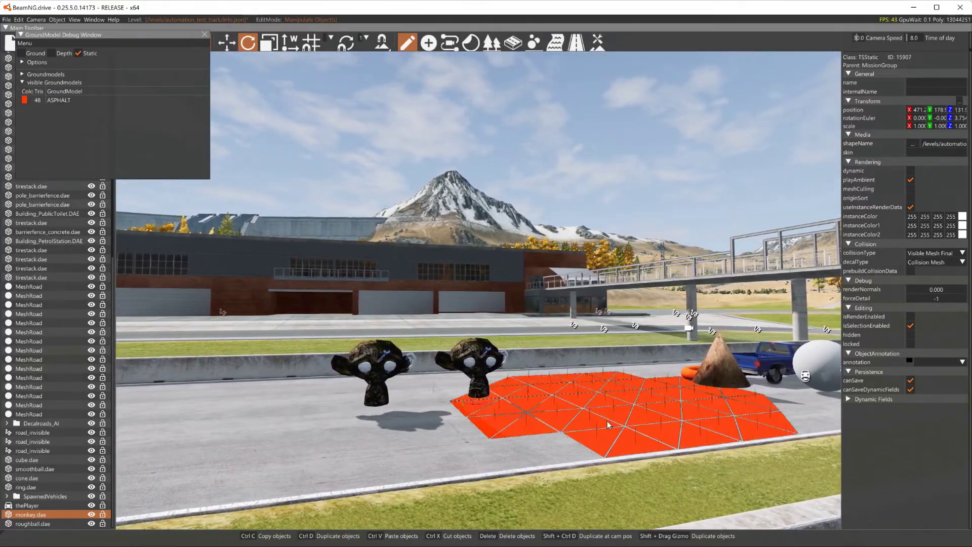
right_drag(290, 423, 455, 421)
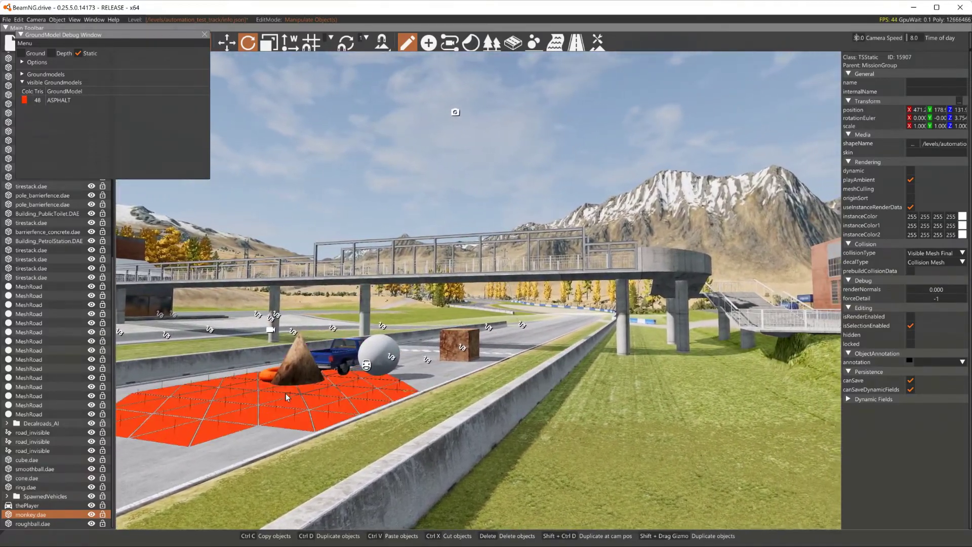
right_drag(263, 393, 188, 393)
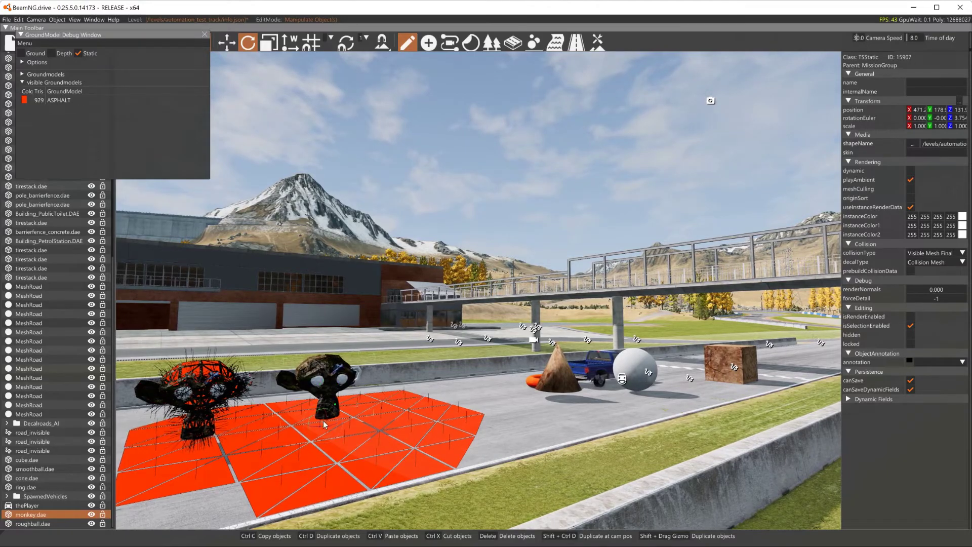
Step: Switch to Blender, move the Start01 empty out of Base00 in the object hierarchy, and return to BeamNG.drive
key(alt+Tab)
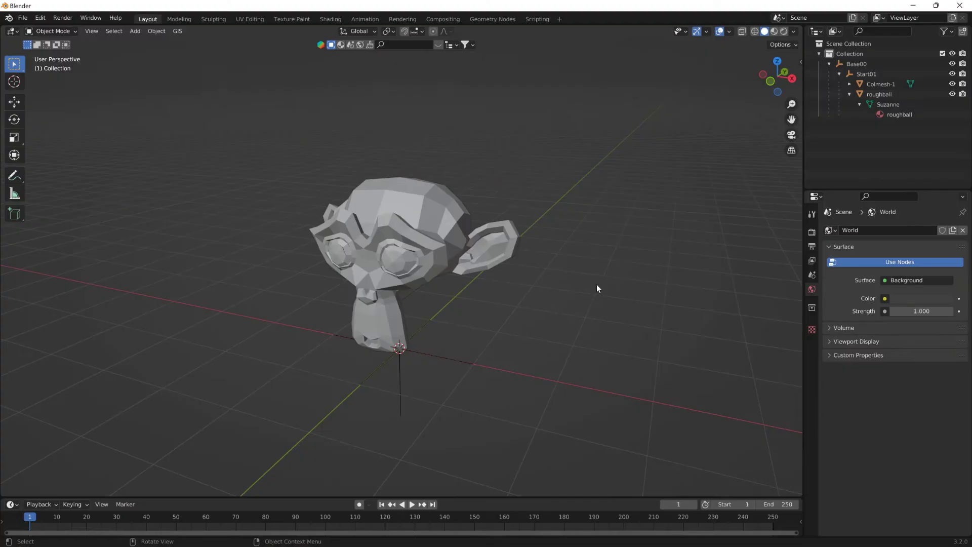
click(859, 73)
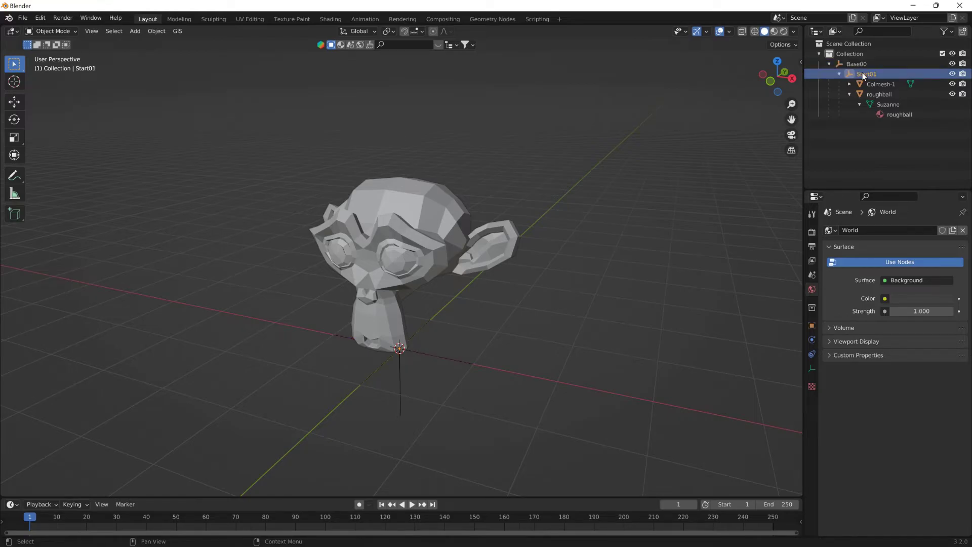
mouse_move(862, 74)
mouse_down()
mouse_move(863, 62)
mouse_move(841, 53)
mouse_move(861, 74)
mouse_move(850, 58)
mouse_up()
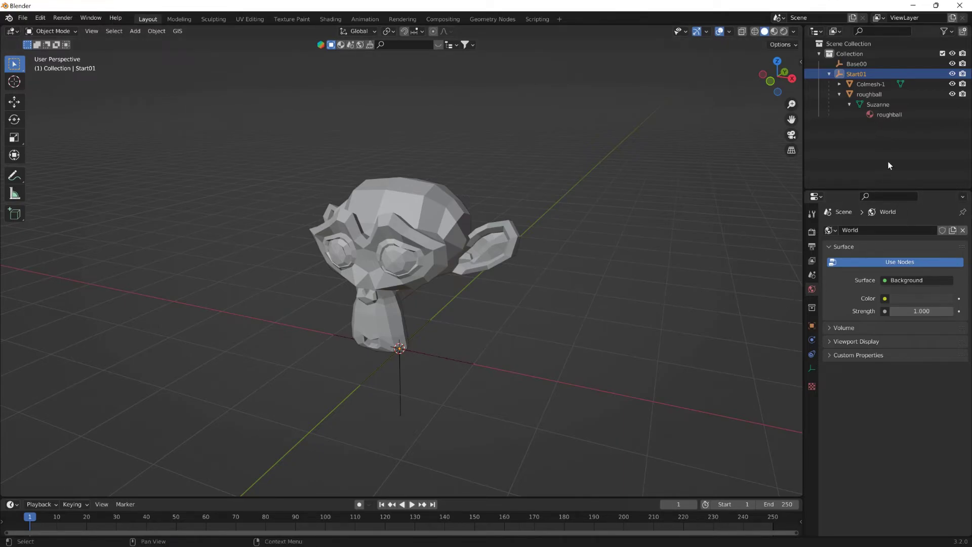
key(alt+Tab)
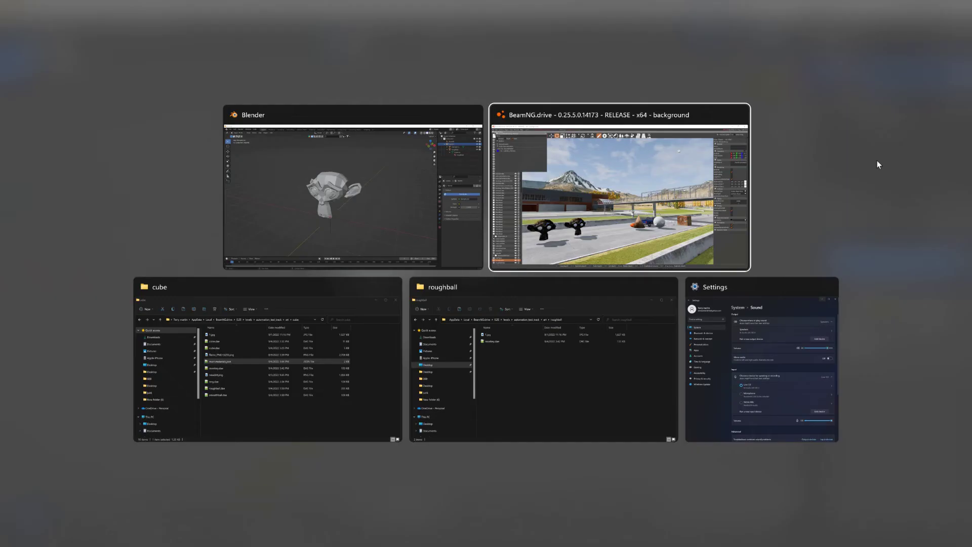
Step: Turn off the static collision display and close the GroundModel Debug window
right_drag(712, 244, 653, 273)
key(w)
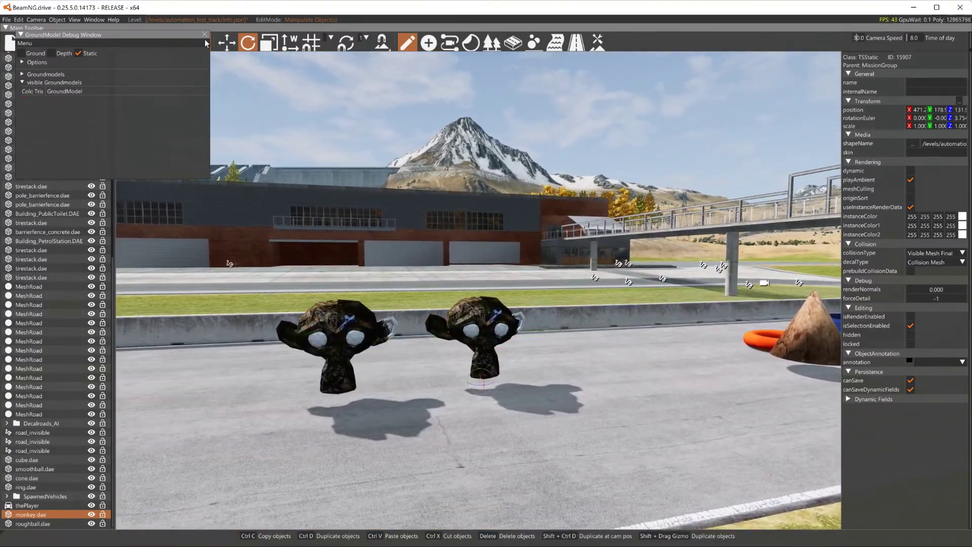
click(134, 47)
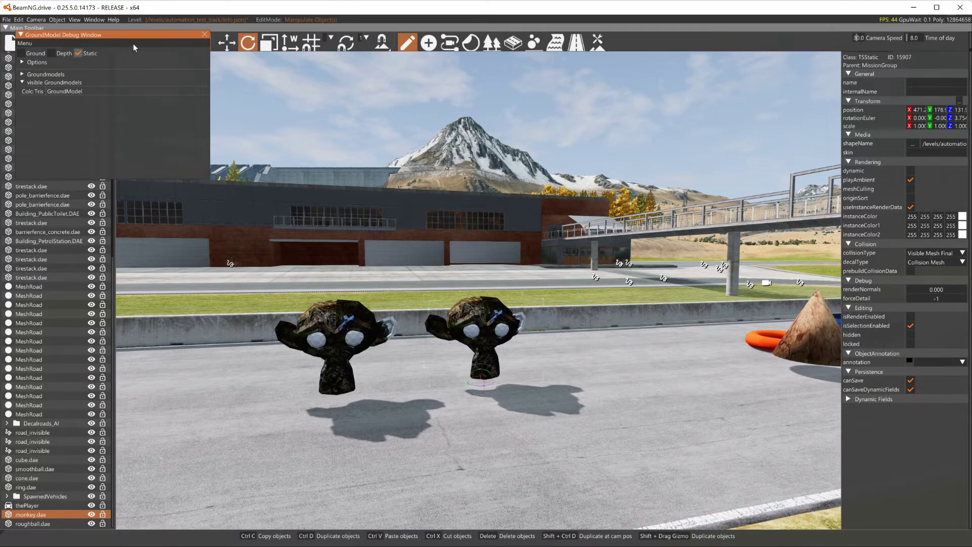
click(202, 35)
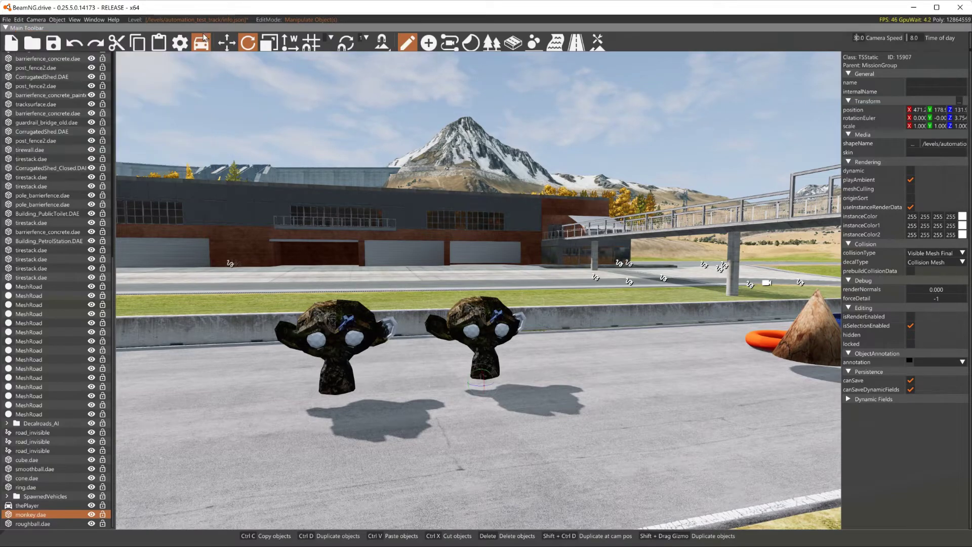
Step: Move the roughball.dae monkey a little farther from monkey.dae and place one duplicate of it alongside
click(334, 358)
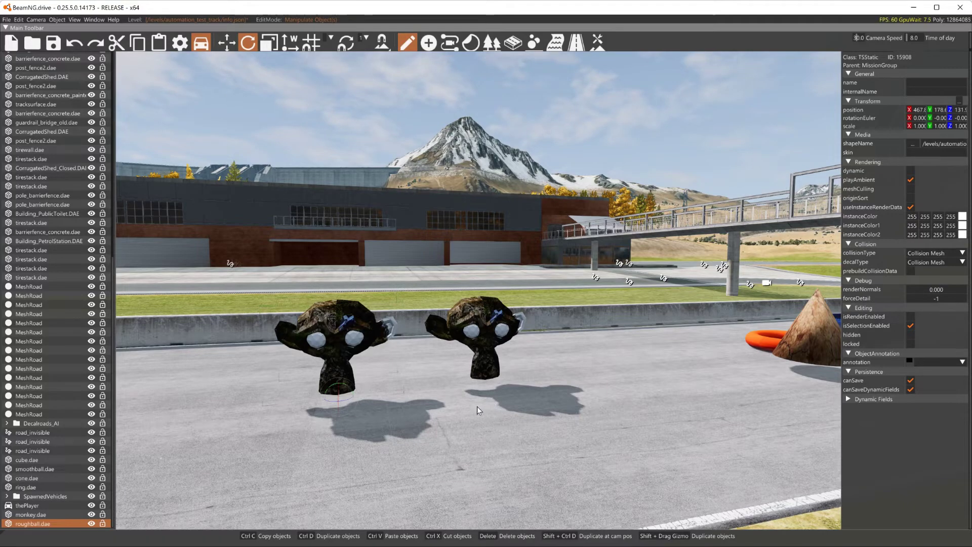
drag(354, 393, 298, 401)
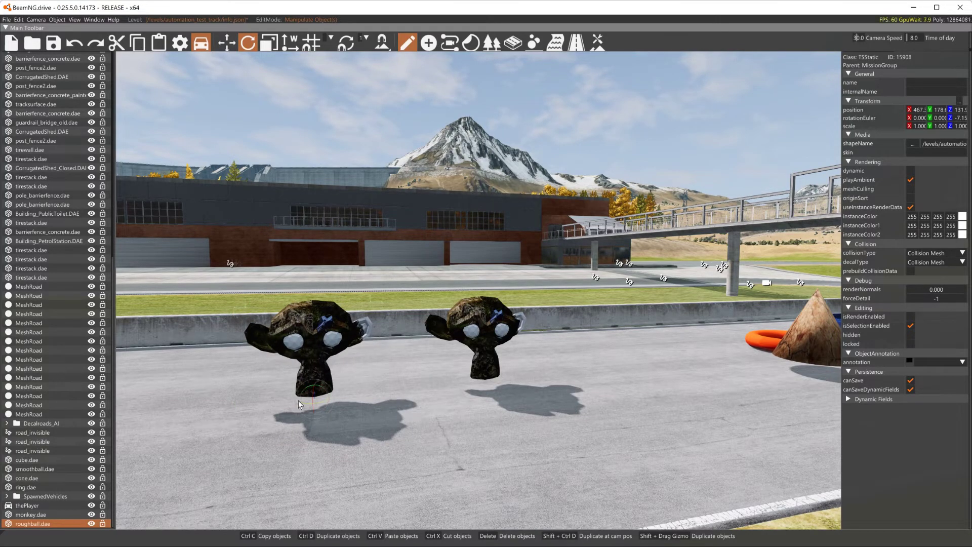
key(1)
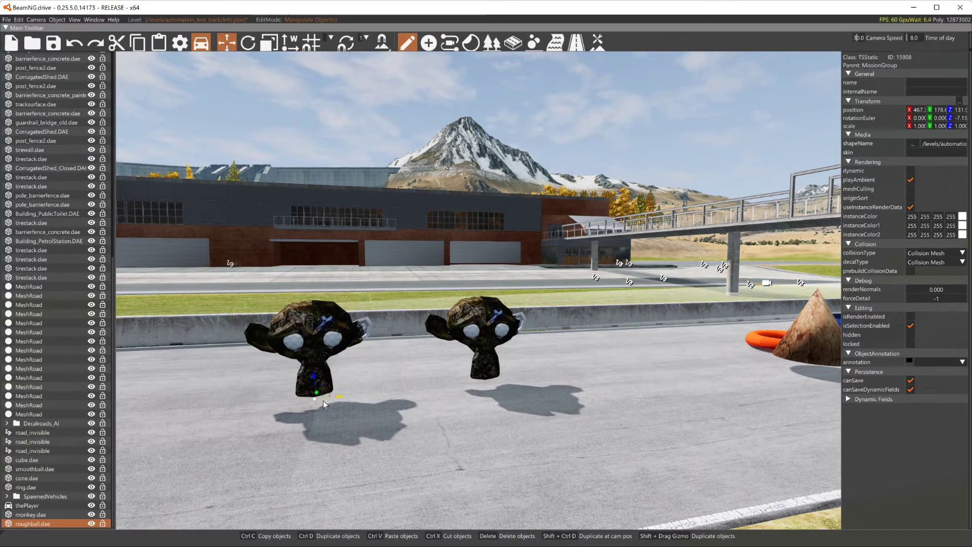
shift+drag(336, 399, 228, 399)
right_drag(361, 403, 253, 387)
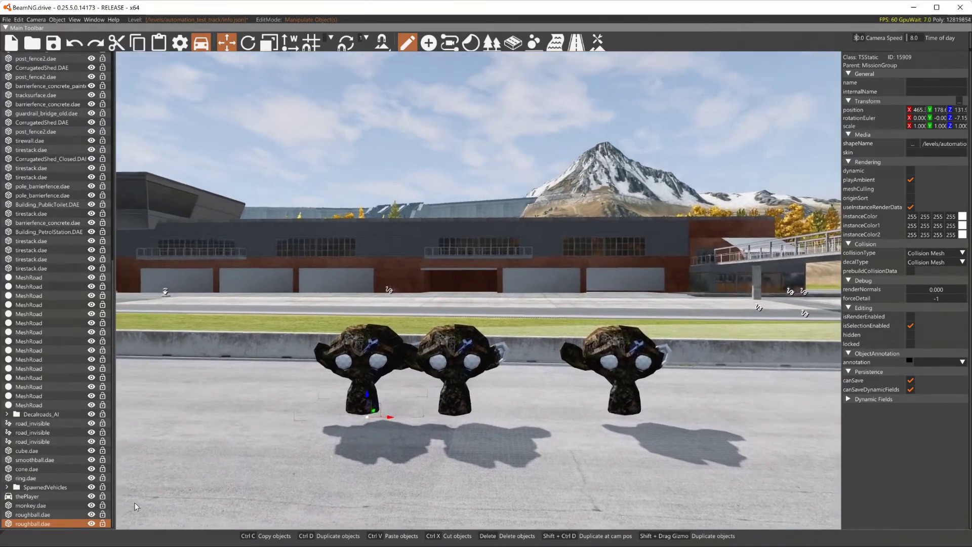
Step: Duplicate the two roughball.dae monkeys upward, then duplicate all four upward to build a stack four rows high
ctrl+click(68, 517)
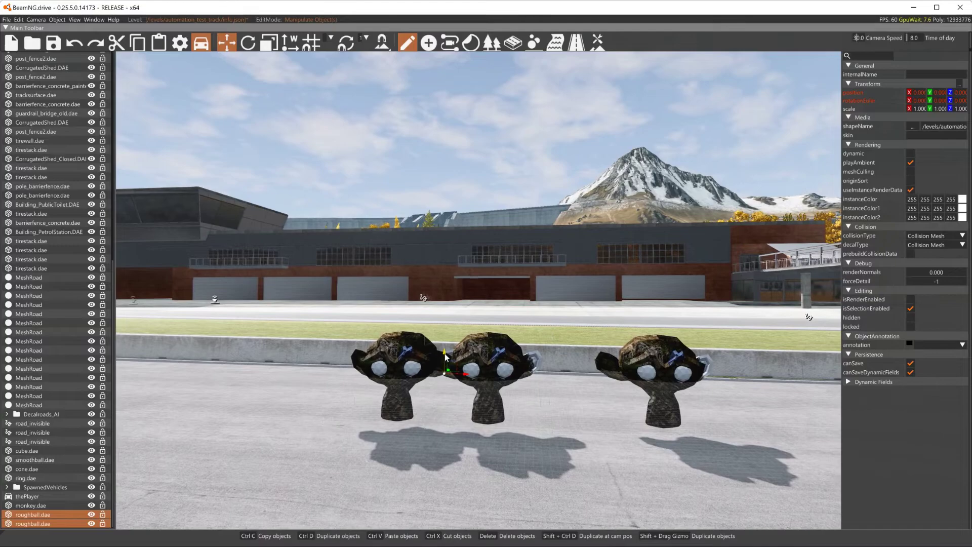
shift+drag(445, 399, 445, 260)
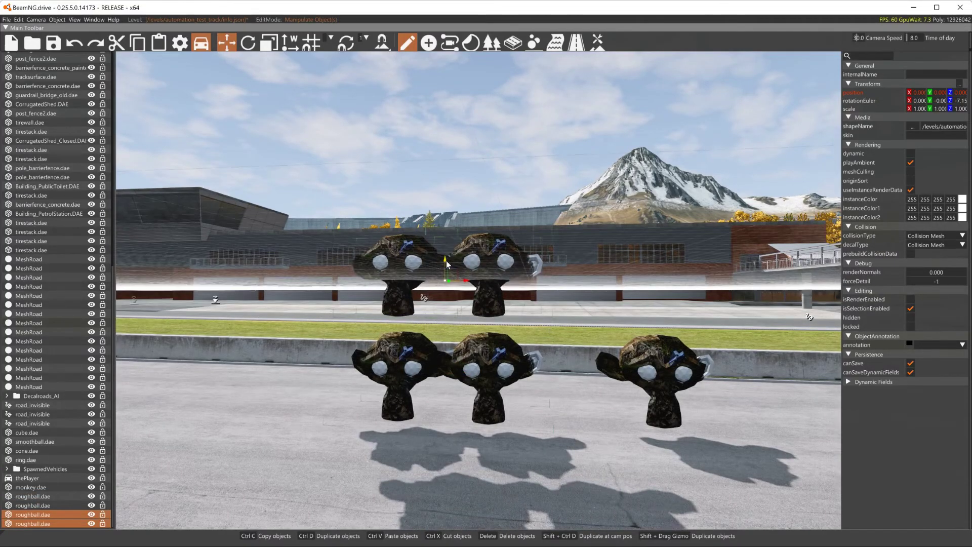
shift+click(40, 496)
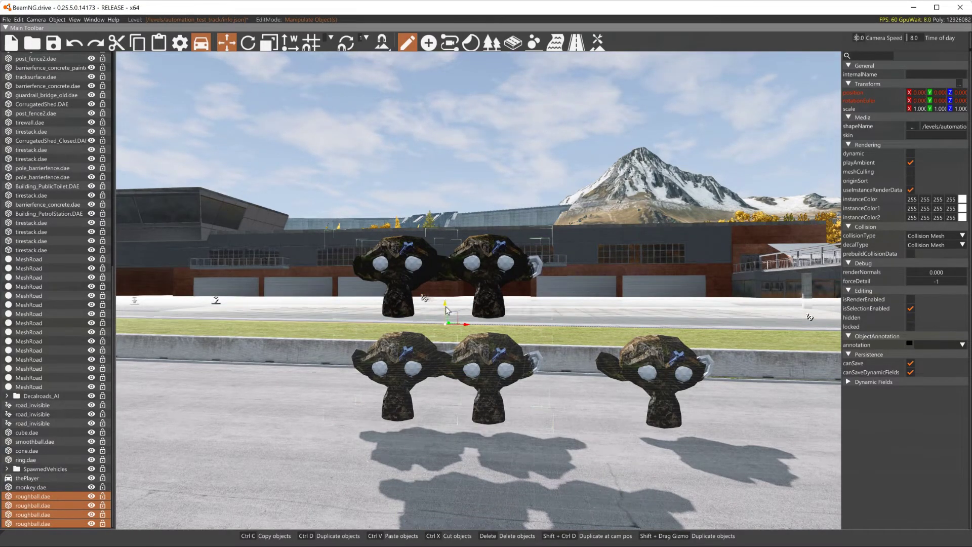
shift+drag(445, 306, 445, 121)
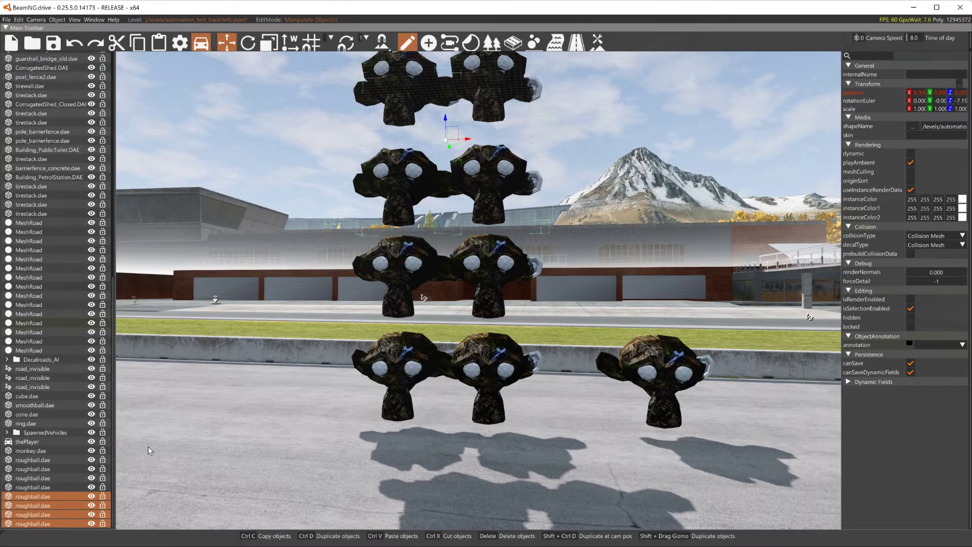
Step: Select all eight roughball.dae monkeys and duplicate the stack sideways, away from monkey.dae
shift+click(59, 458)
key(f)
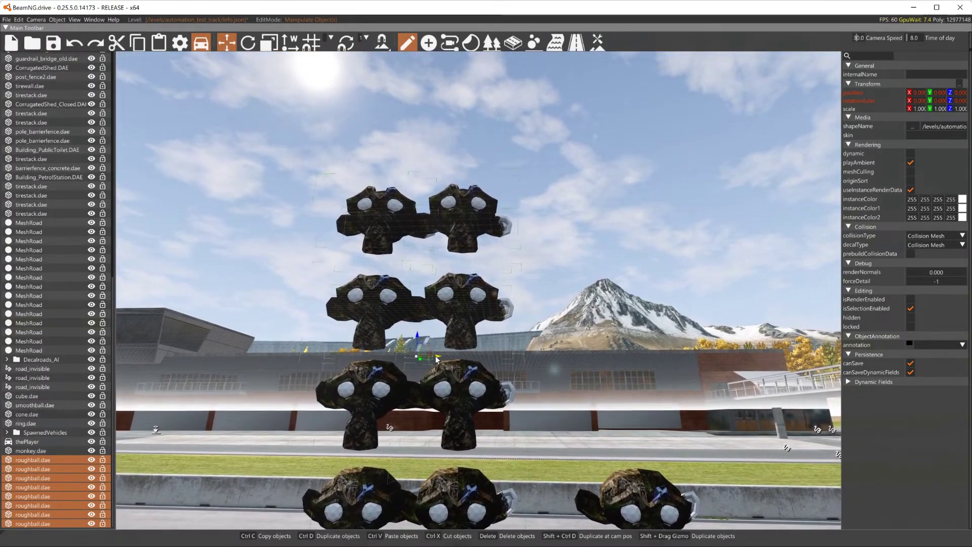
shift+drag(435, 356, 225, 358)
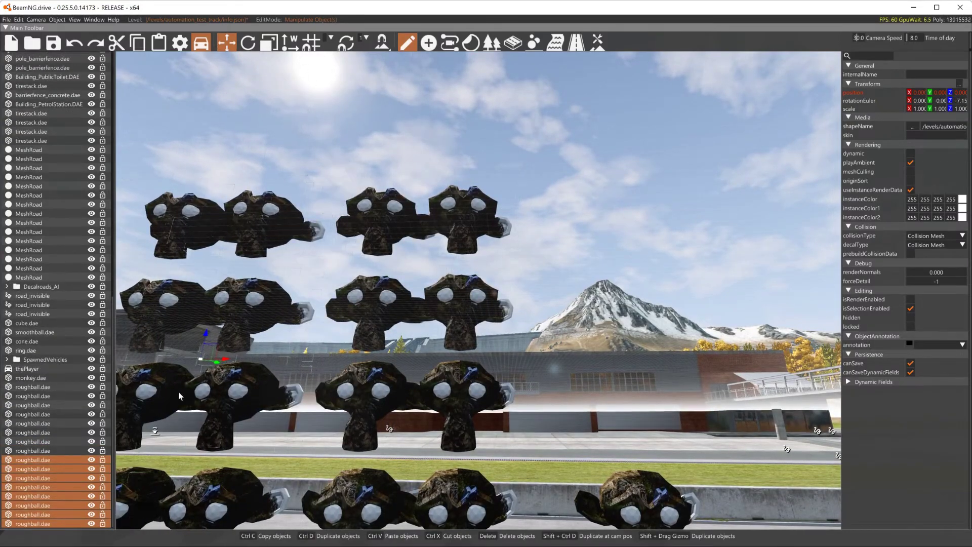
Step: Duplicate all sixteen roughball.dae monkeys in depth behind the stack, then duplicate the whole set of 32 upward
shift+click(58, 386)
key(f)
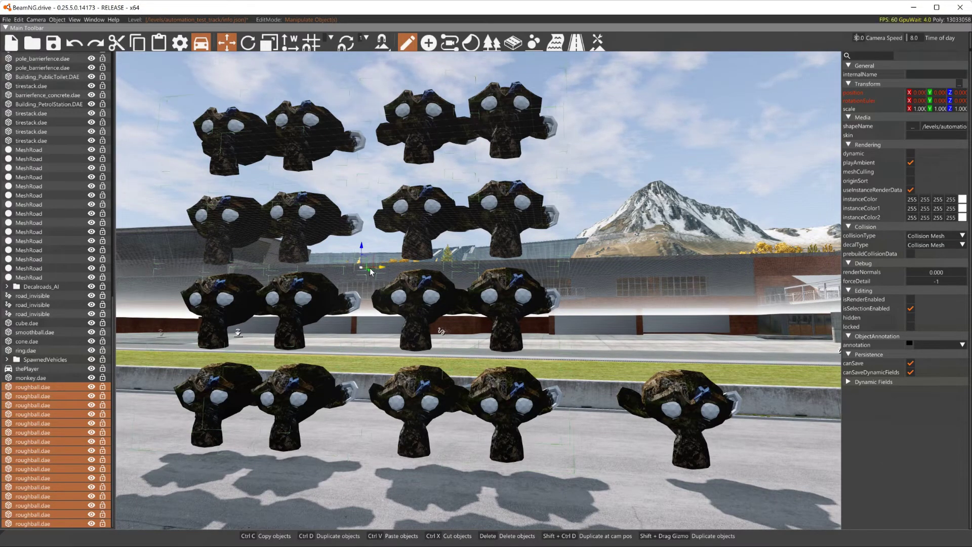
shift+drag(370, 274, 425, 274)
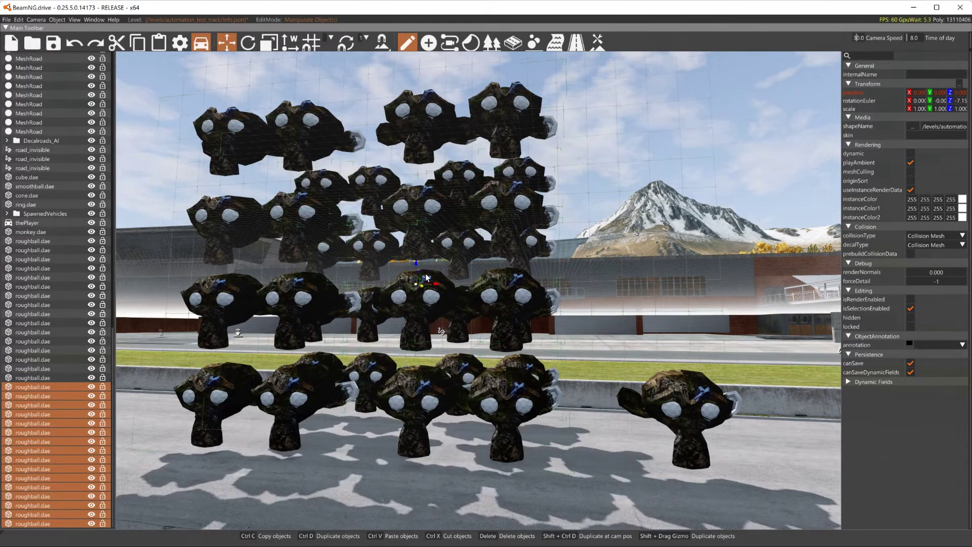
shift+click(69, 242)
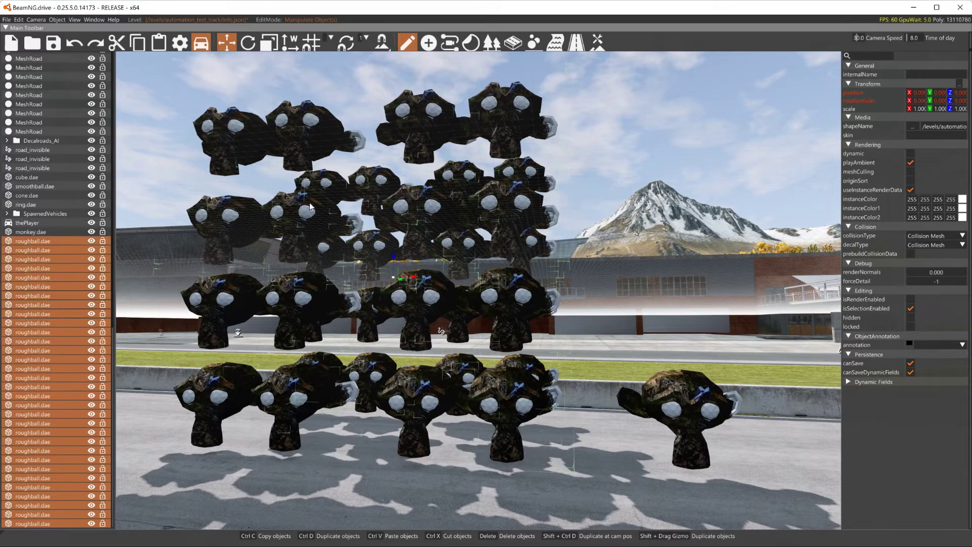
shift+drag(396, 258, 402, 4)
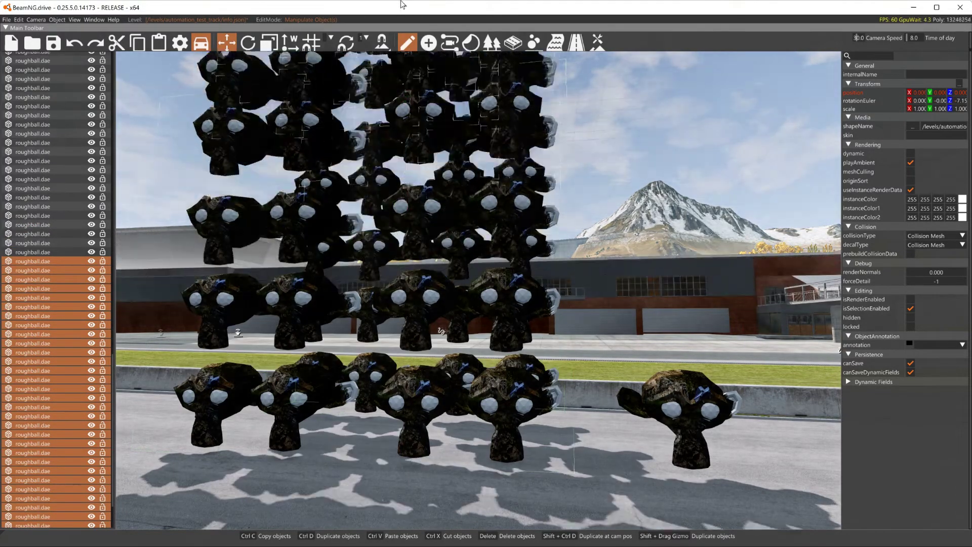
Step: Examine the block of duplicated roughball.dae monkeys from the side, close up, and from below
key(s)
right_drag(596, 172, 743, 148)
key(a)
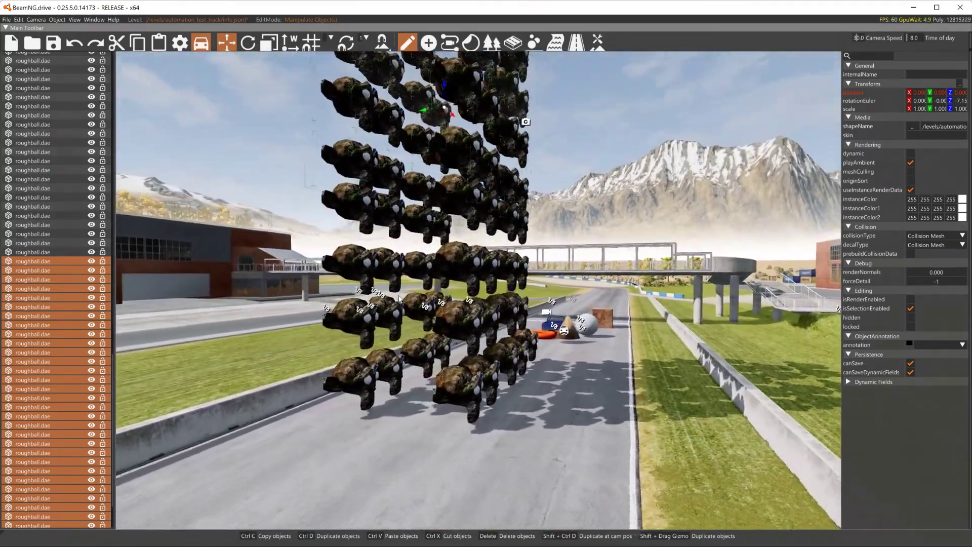
key(w)
key(w)
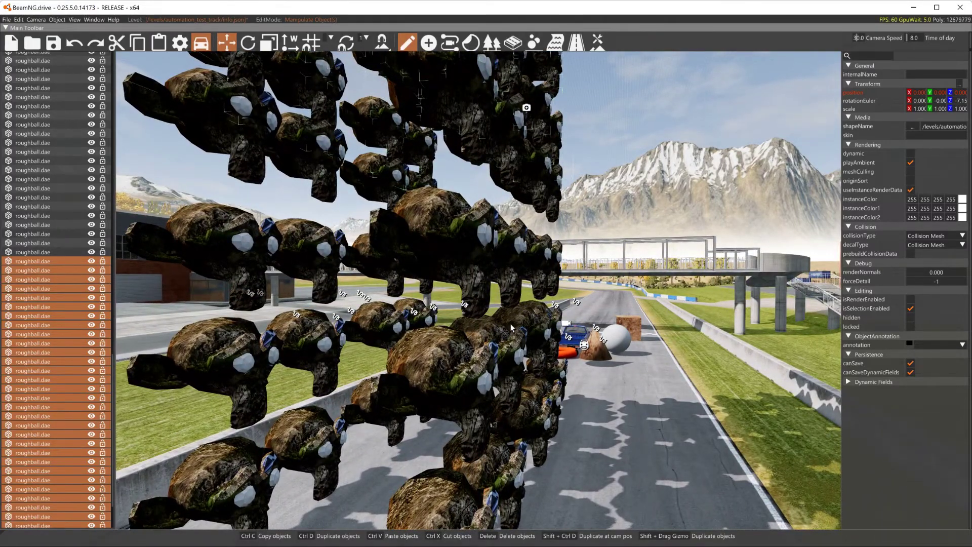
key(w)
key(s)
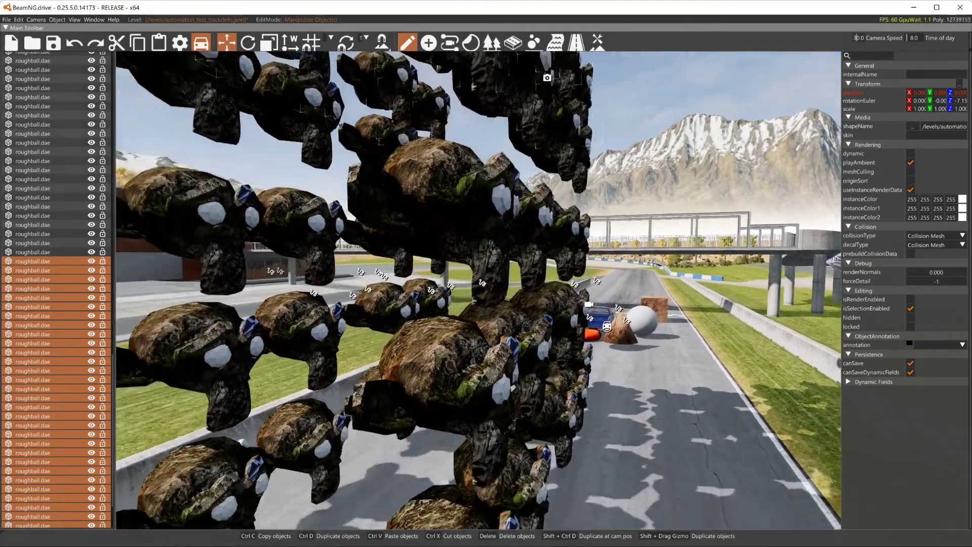
key(d)
right_drag(478, 290, 365, 266)
key(w)
key(d)
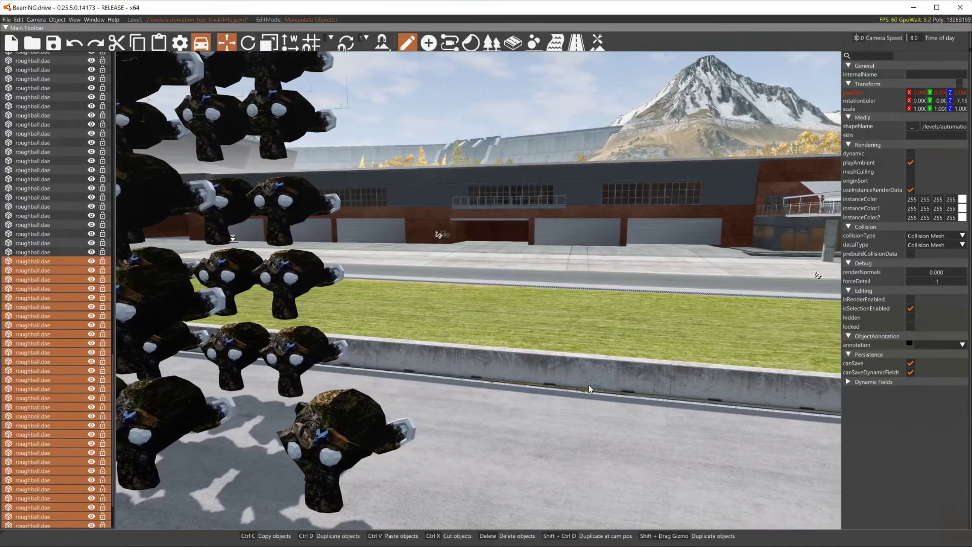
right_drag(588, 388, 521, 379)
right_drag(581, 358, 483, 257)
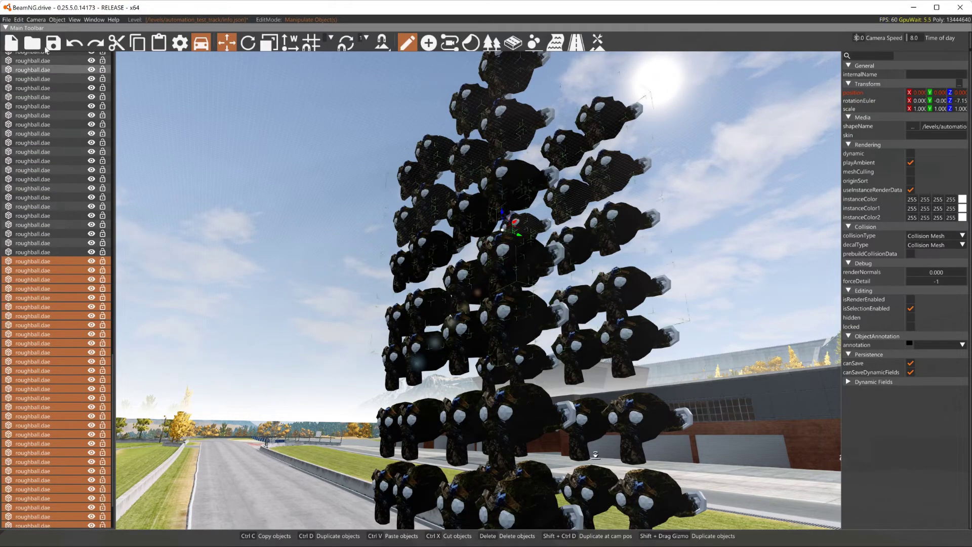
click(93, 20)
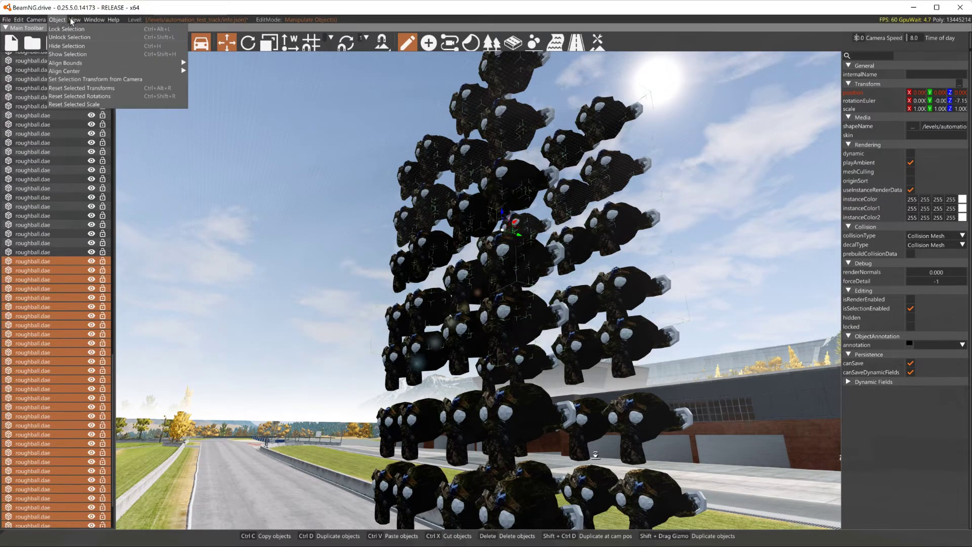
mouse_move(72, 22)
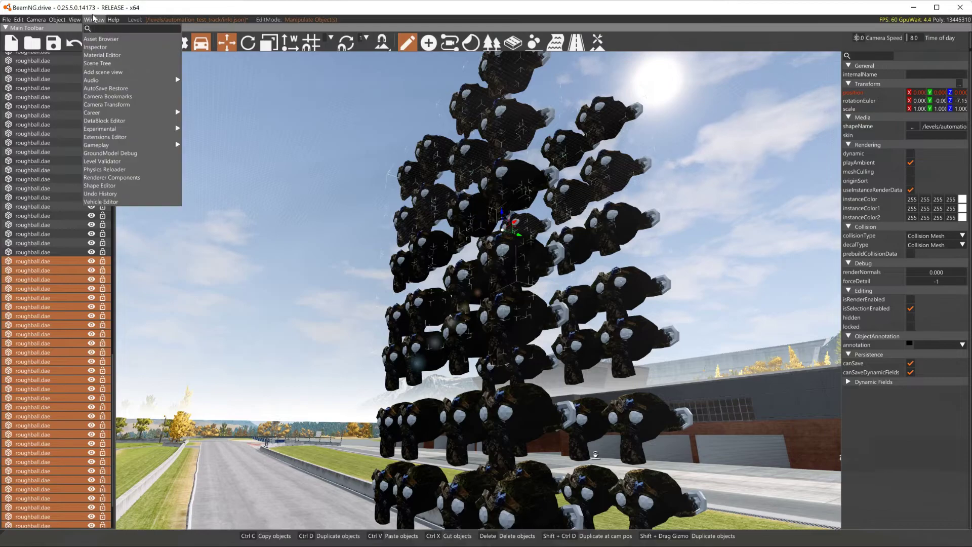
click(94, 64)
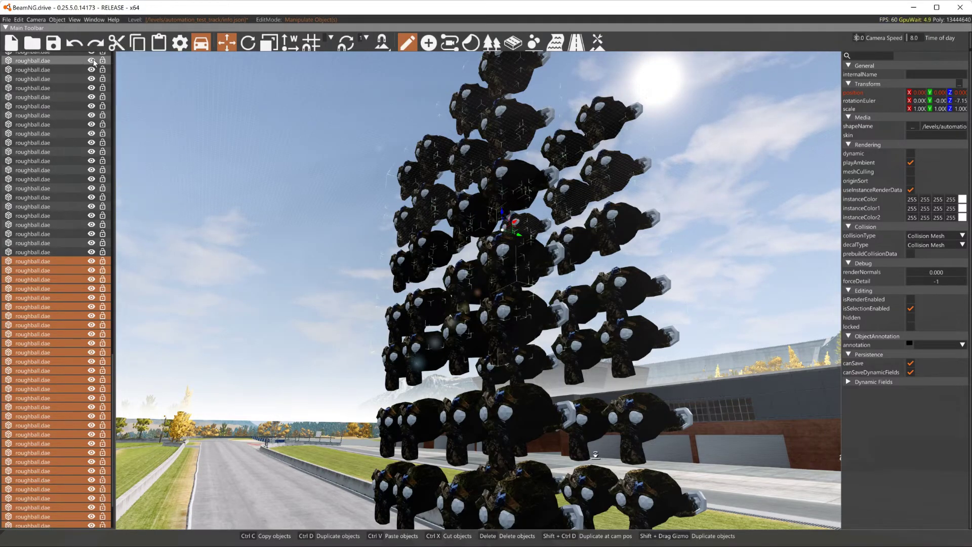
Step: Expand the CameraBookmarks group at the start of the scene tree and make the scene tree panel narrower
scroll(79, 83, up, 20)
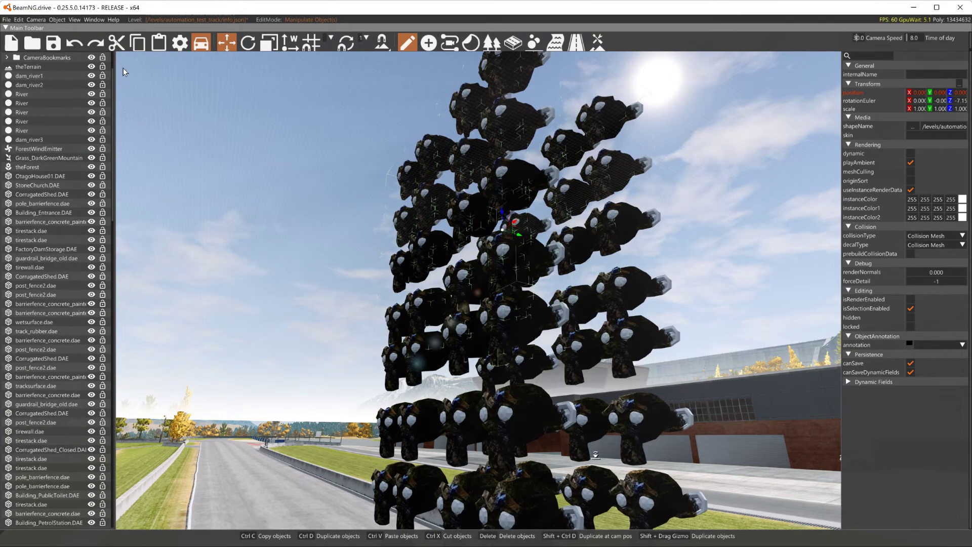
click(92, 20)
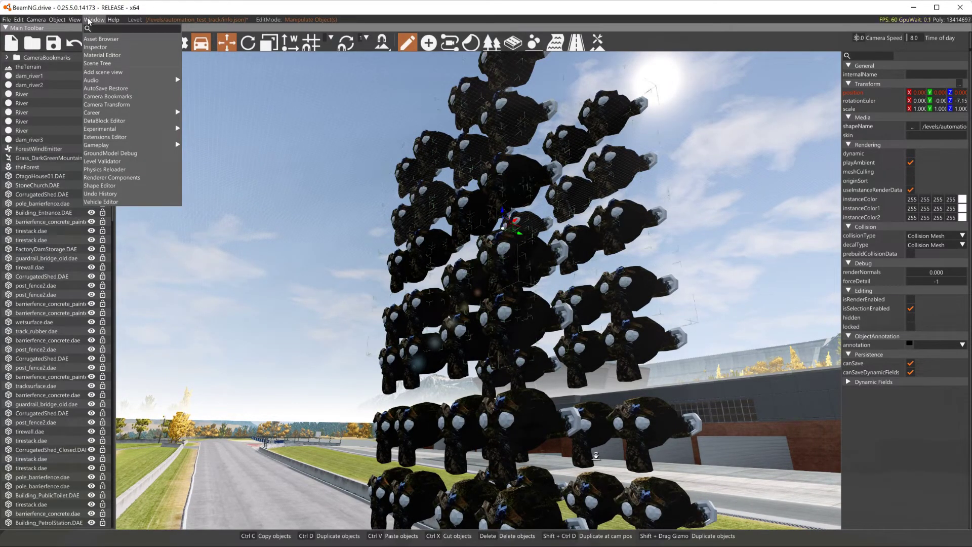
click(100, 64)
click(7, 57)
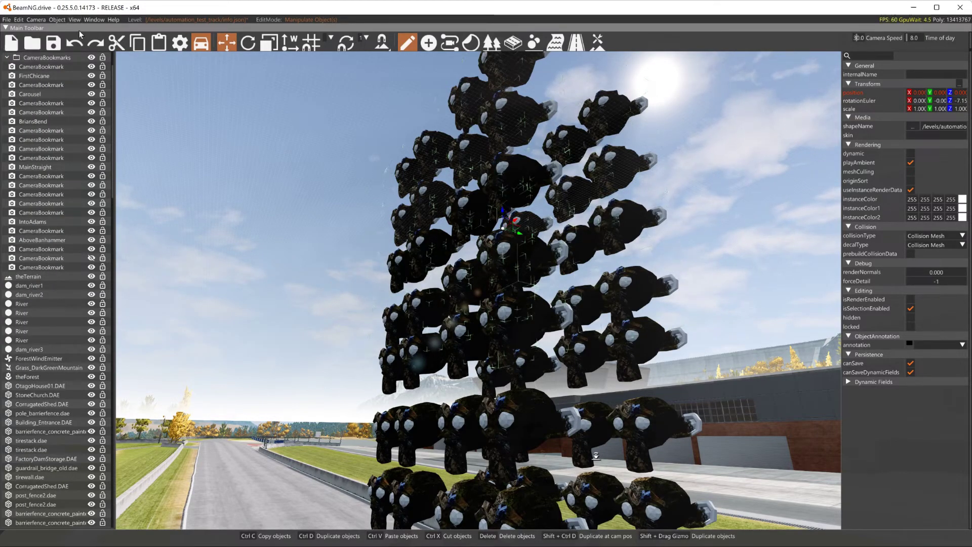
click(116, 60)
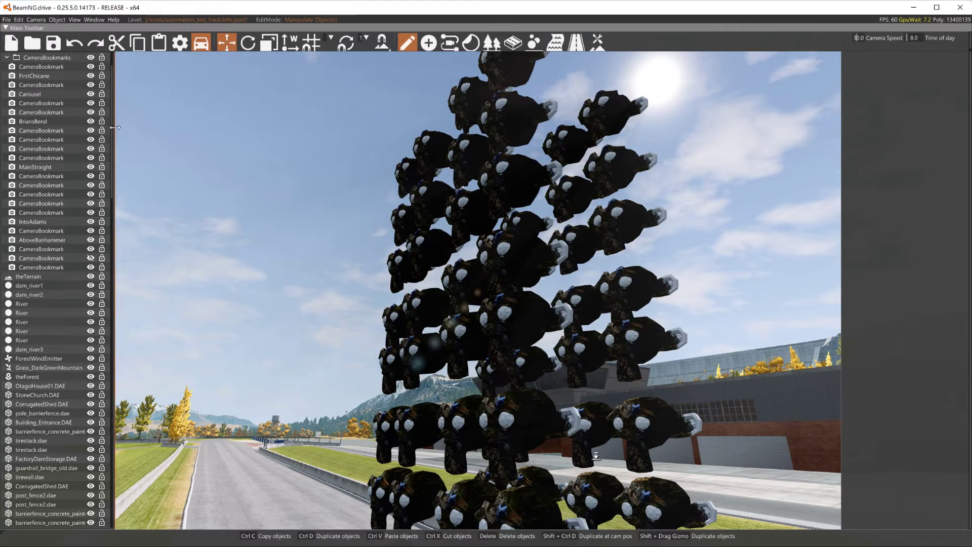
drag(112, 126, 87, 140)
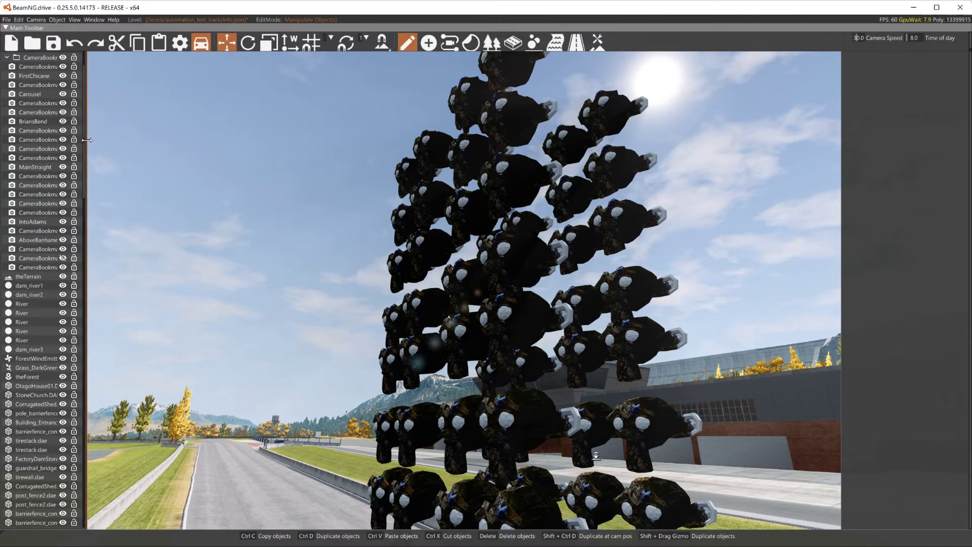
Step: Open the Asset Browser and move it beside the scene tree, clear of the stacked monkeys
click(101, 21)
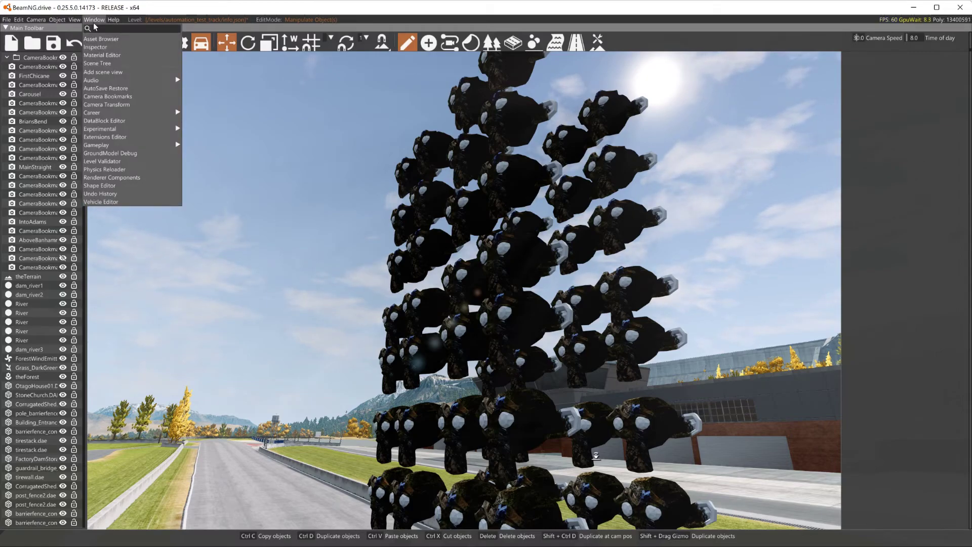
click(100, 39)
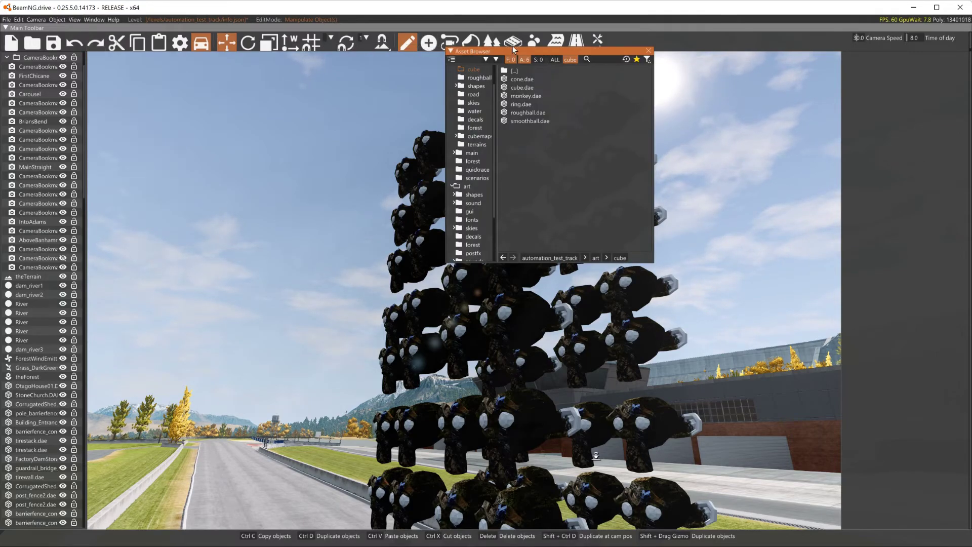
drag(549, 55, 236, 100)
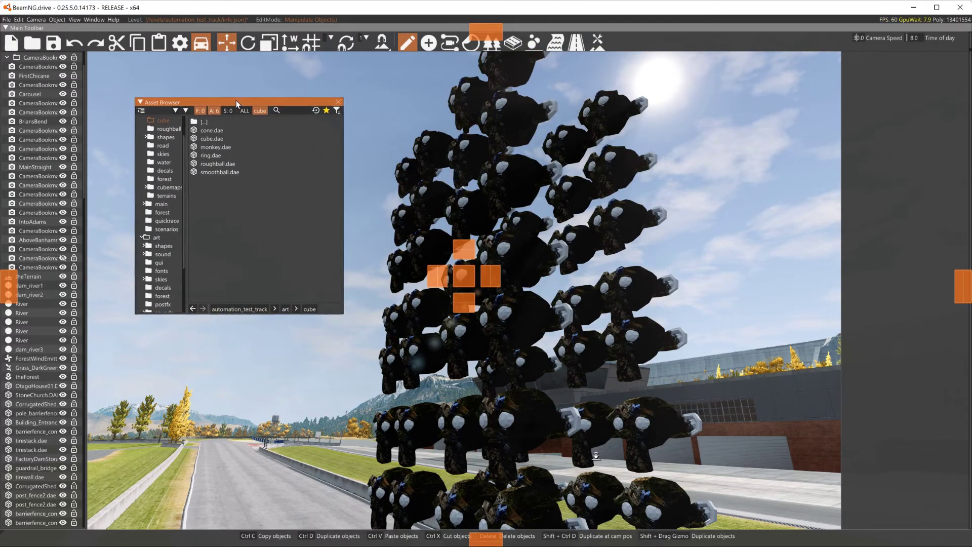
click(92, 22)
click(92, 23)
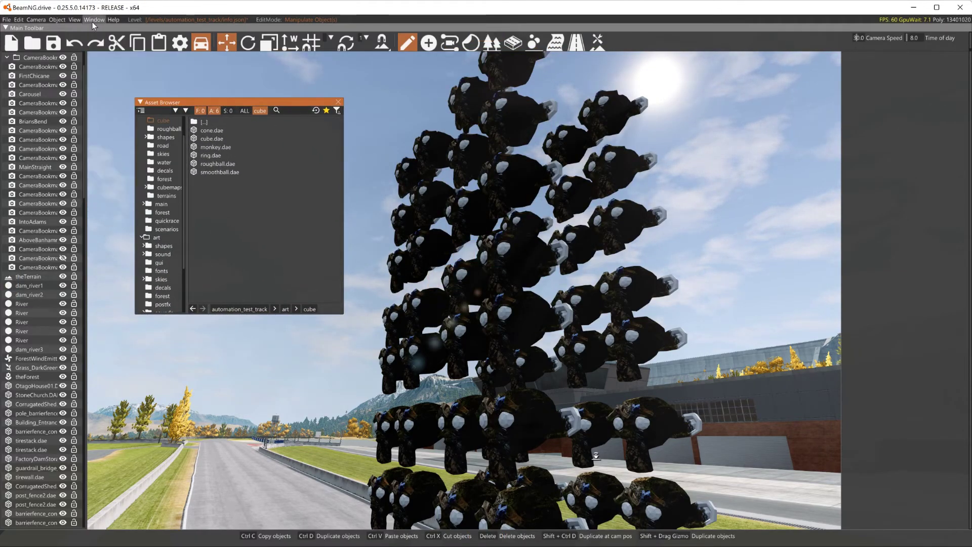
Step: Compare the polygon and collision polygon details of the cube folder's meshes, including cone.dae, cube.dae, monkey.dae, ring.dae, roughball.dae and smoothball.dae
click(218, 130)
click(216, 139)
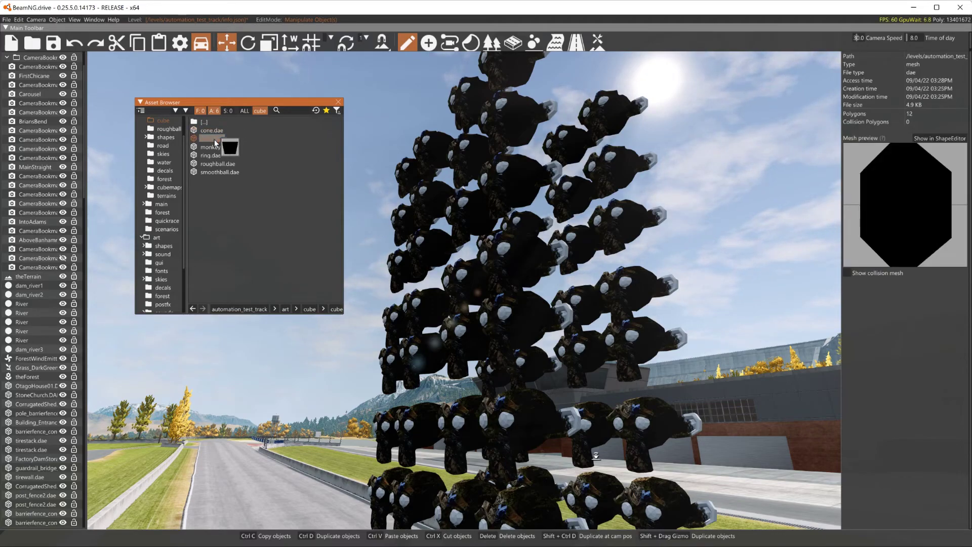
click(214, 147)
click(209, 153)
click(209, 161)
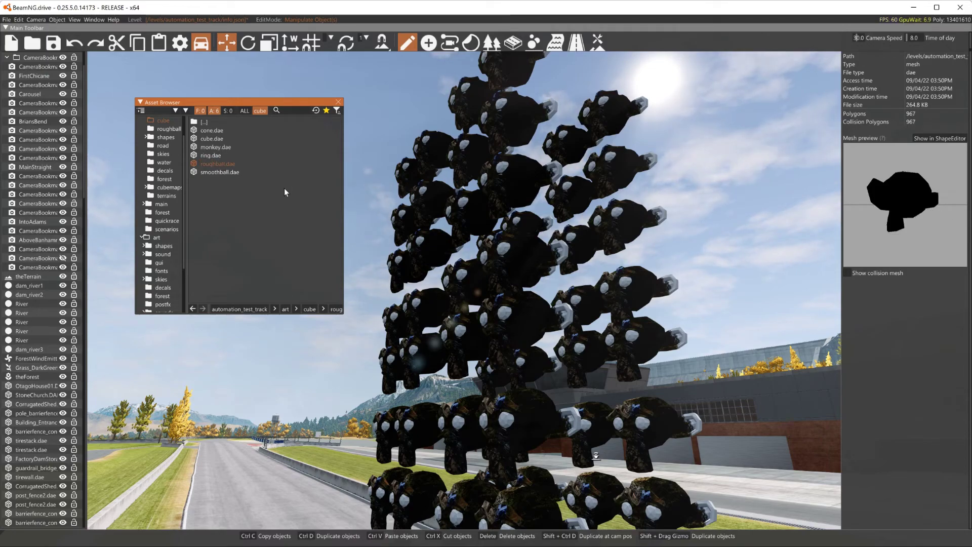
click(216, 130)
click(210, 138)
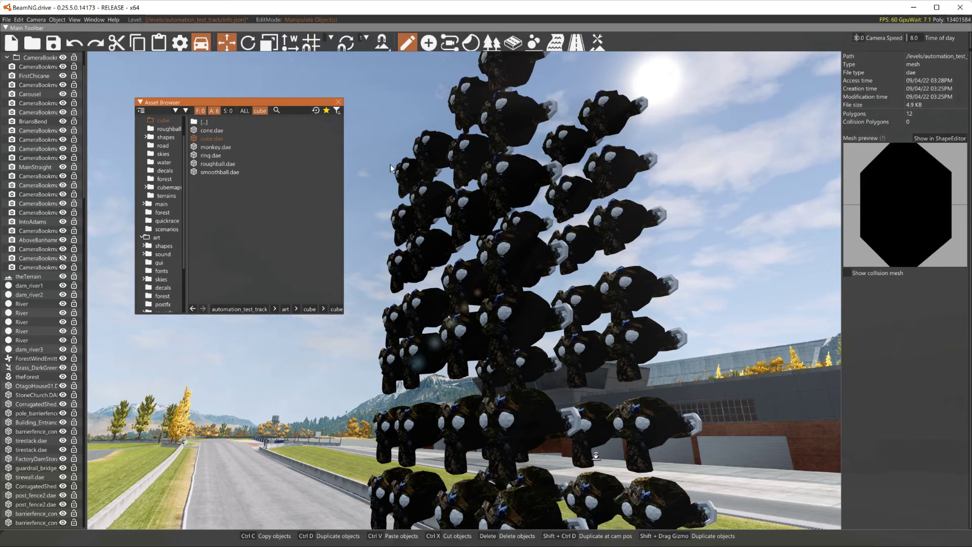
click(215, 147)
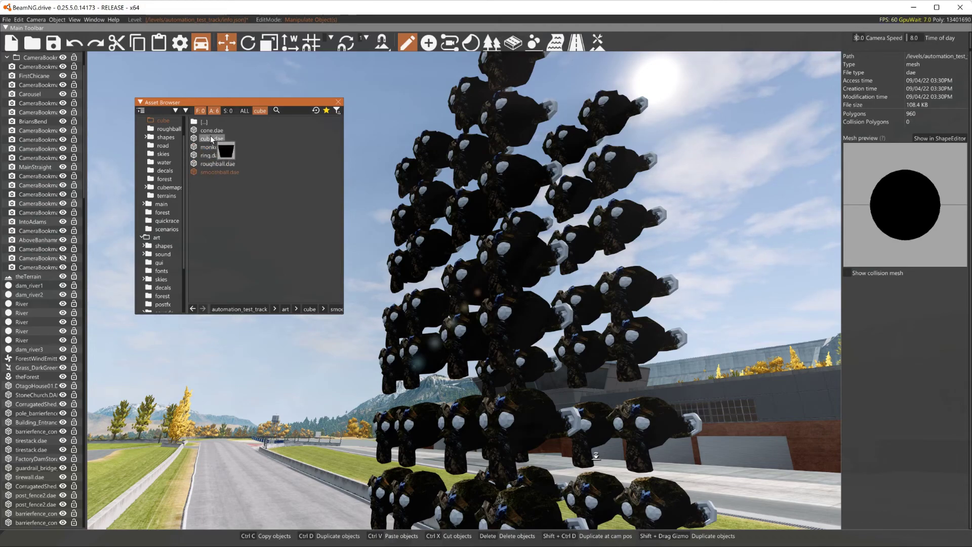
click(208, 131)
click(213, 137)
click(214, 155)
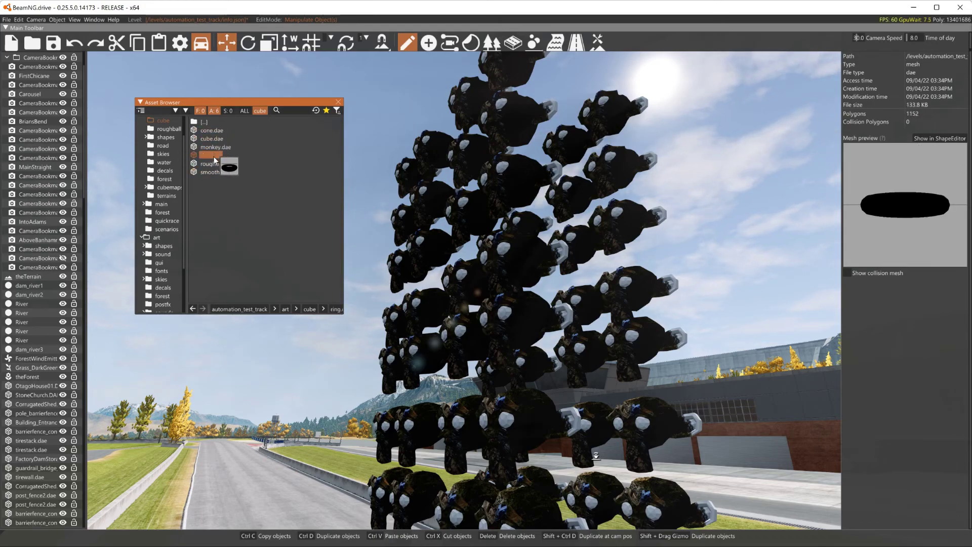
click(213, 165)
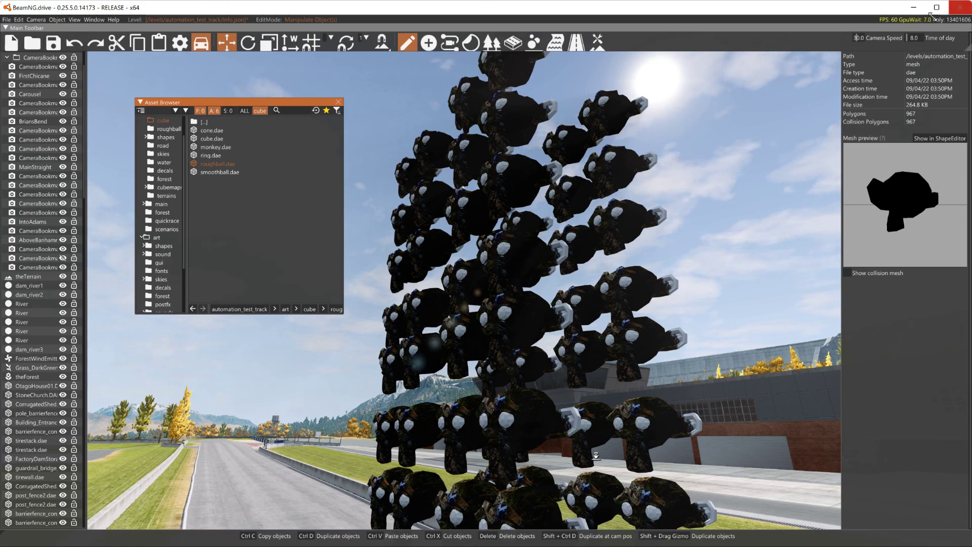
Step: Minimize BeamNG.drive and Blender to reach the File Explorer windows of the roughball and cube folders
click(913, 9)
click(914, 13)
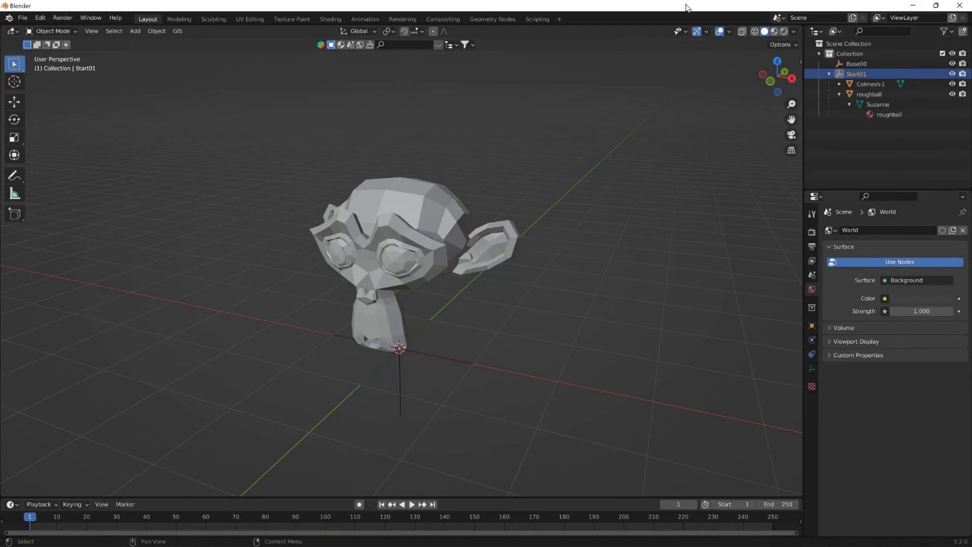
click(913, 6)
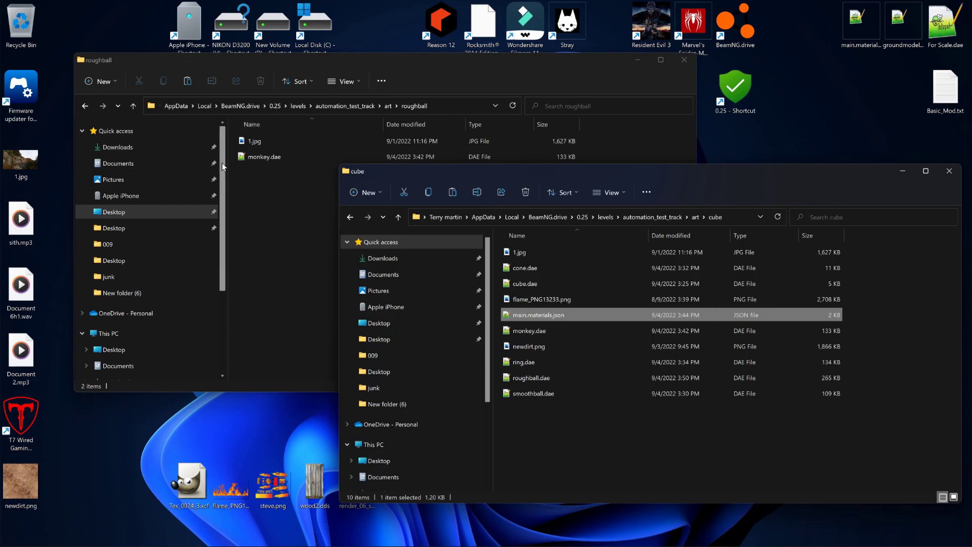